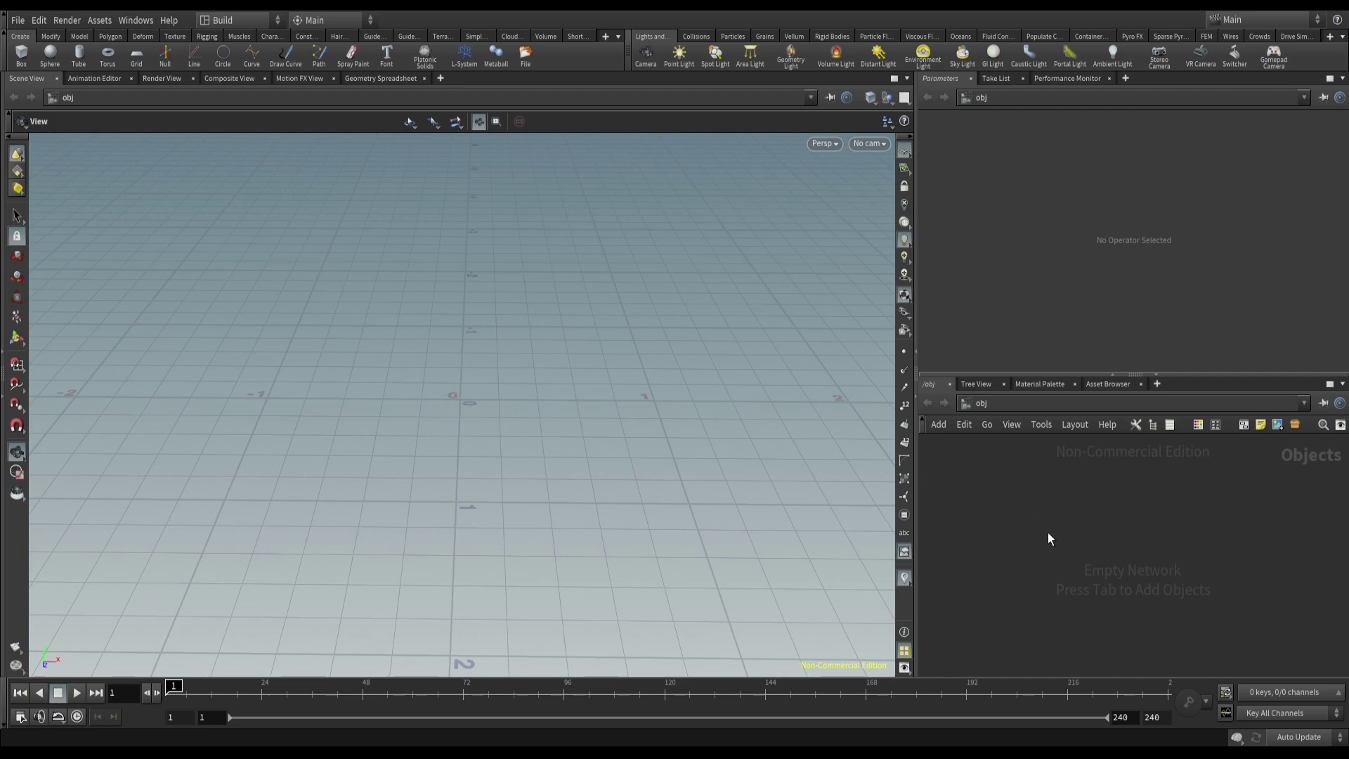
- Create a sphere object in the empty scene and enter its geometry network
key("Tab")
type("sphe")
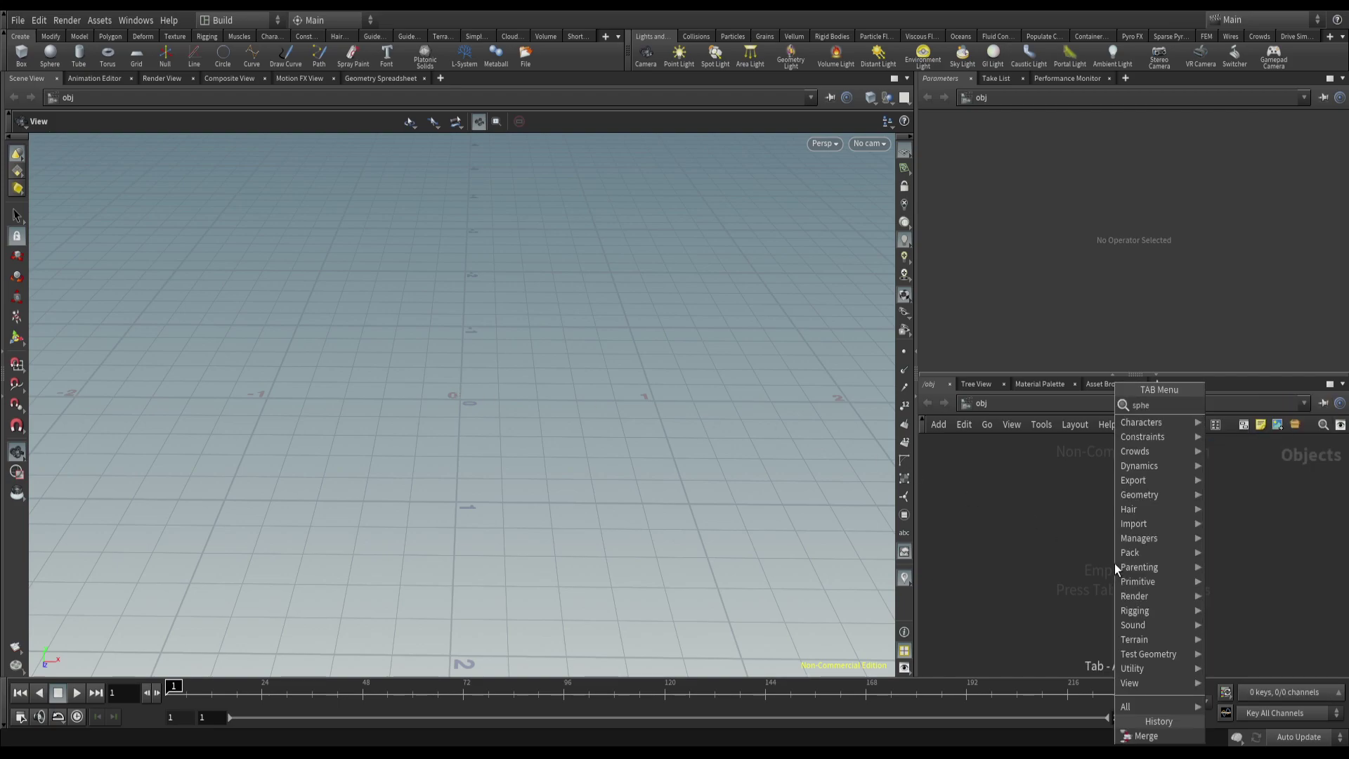
key("Return")
left_click(1115, 564)
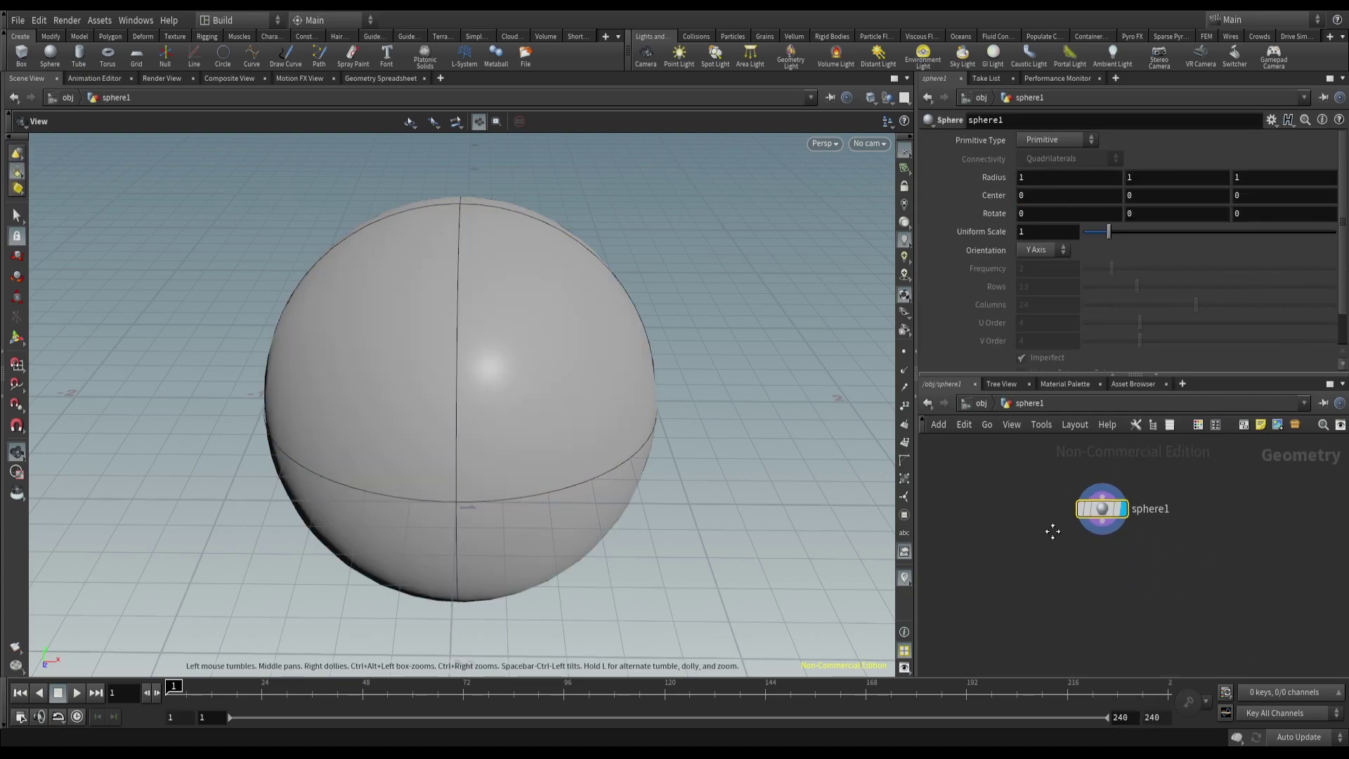
- Add a Scatter node fed by sphere1 and display its output
key("Tab")
left_click(1172, 200)
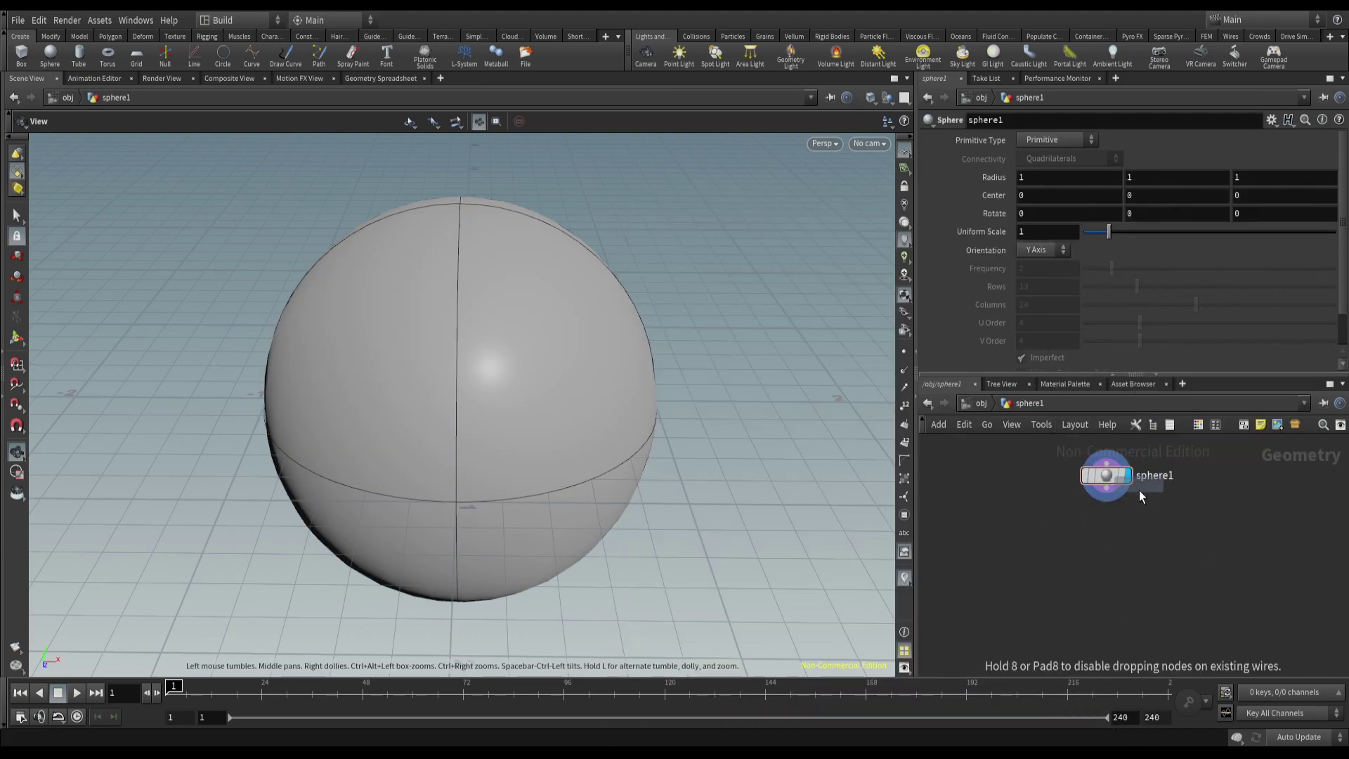
left_click(1116, 552)
left_click(1127, 550)
- Set the Scatter node's forced total count to 100 and its global seed to $FF
left_click(1050, 281)
key("BackSpace")
key("Return")
scroll(1124, 281, "down", 2)
left_click(1040, 317)
type("$FF")
key("Return")
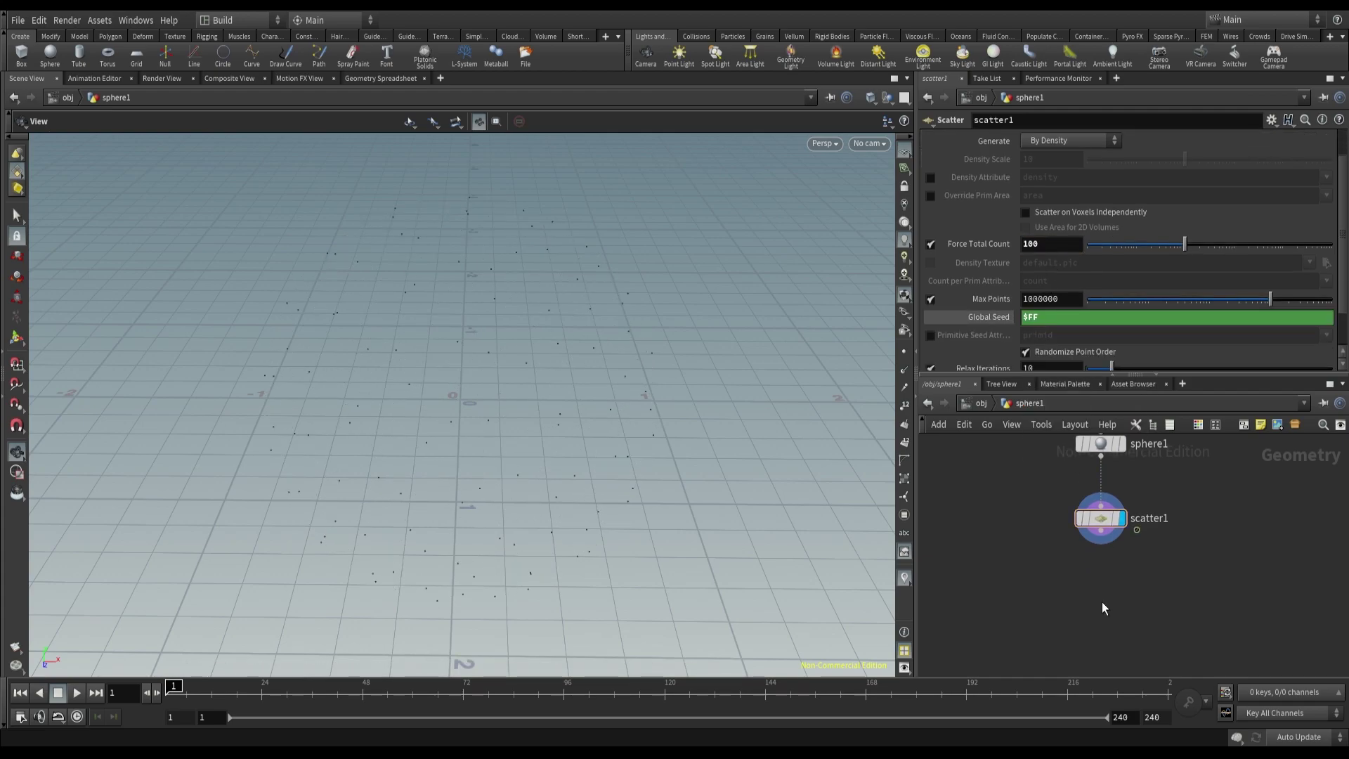
- Add a POP Network below the Scatter node and open its dynamics network
key("Tab")
type("popne")
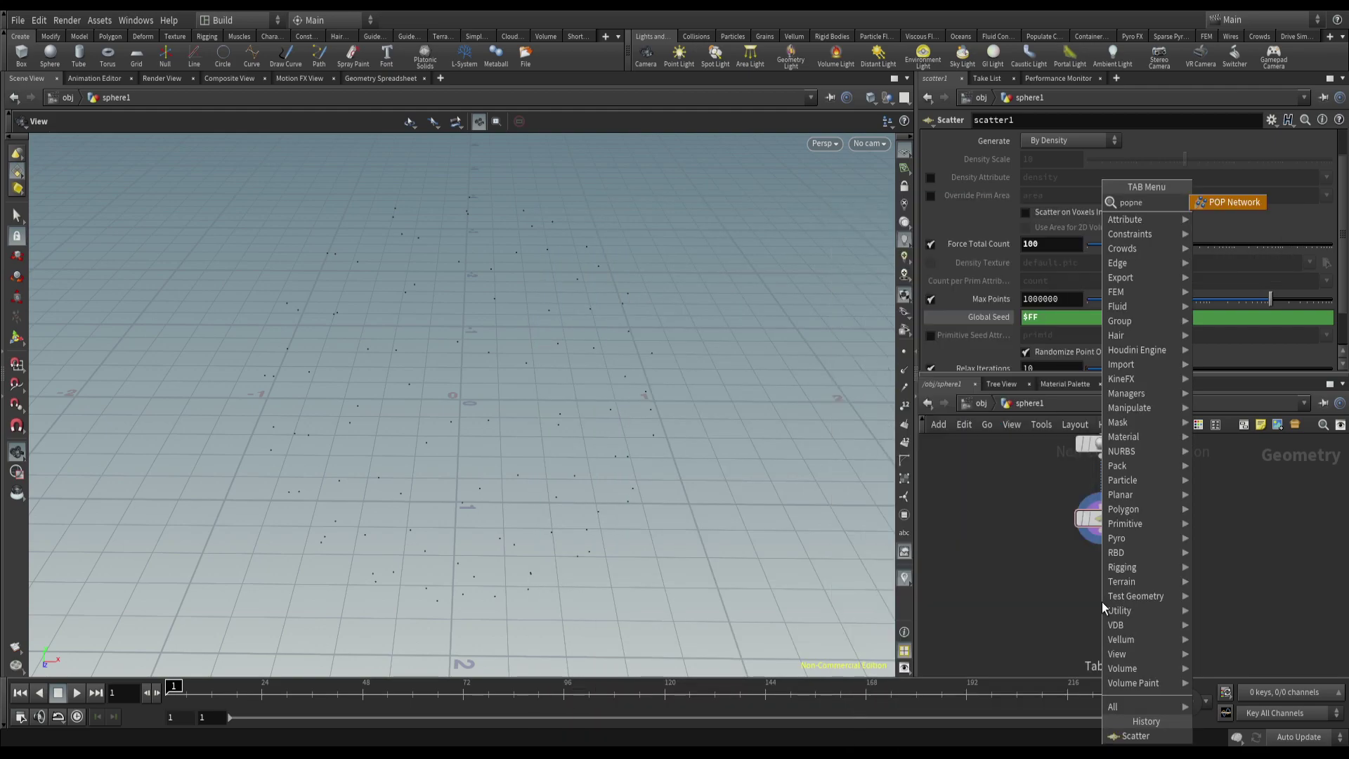
key("Return")
left_click(1102, 601)
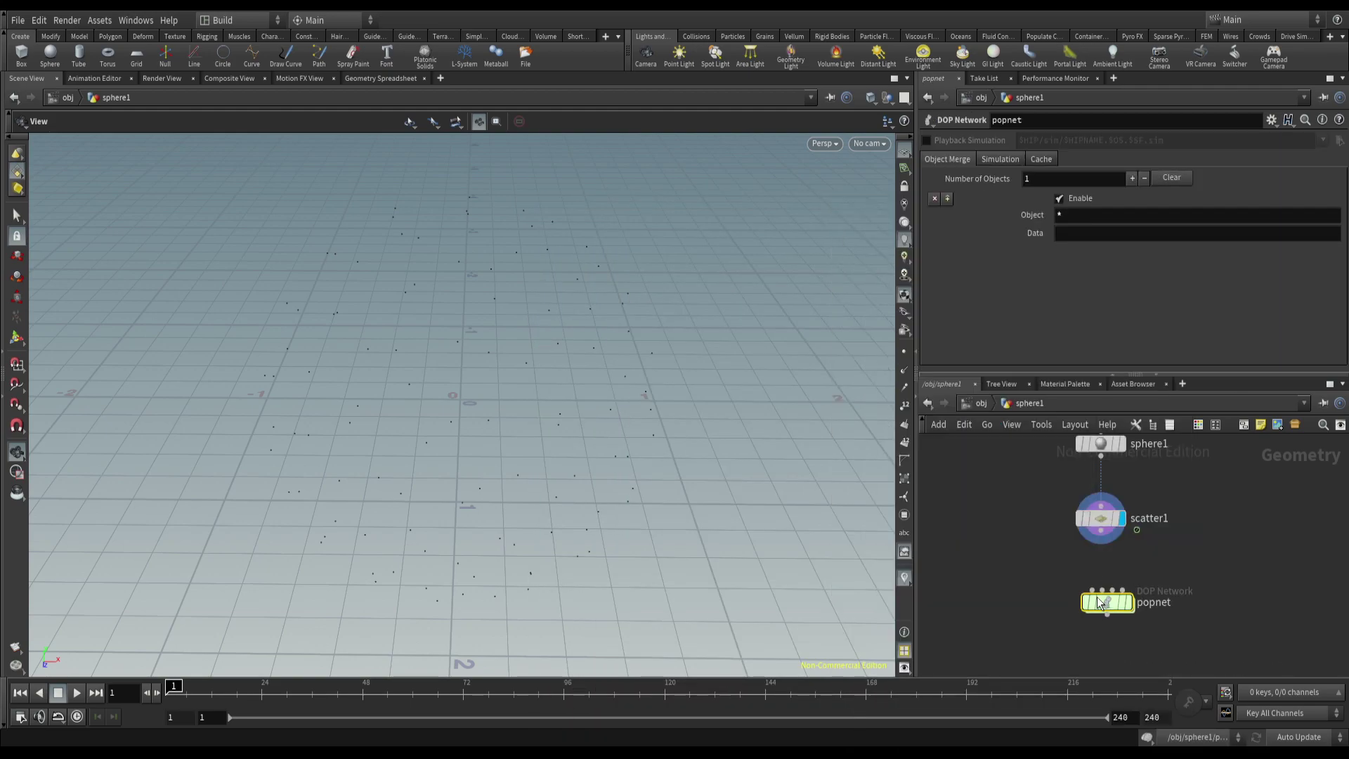
double_click(1107, 604)
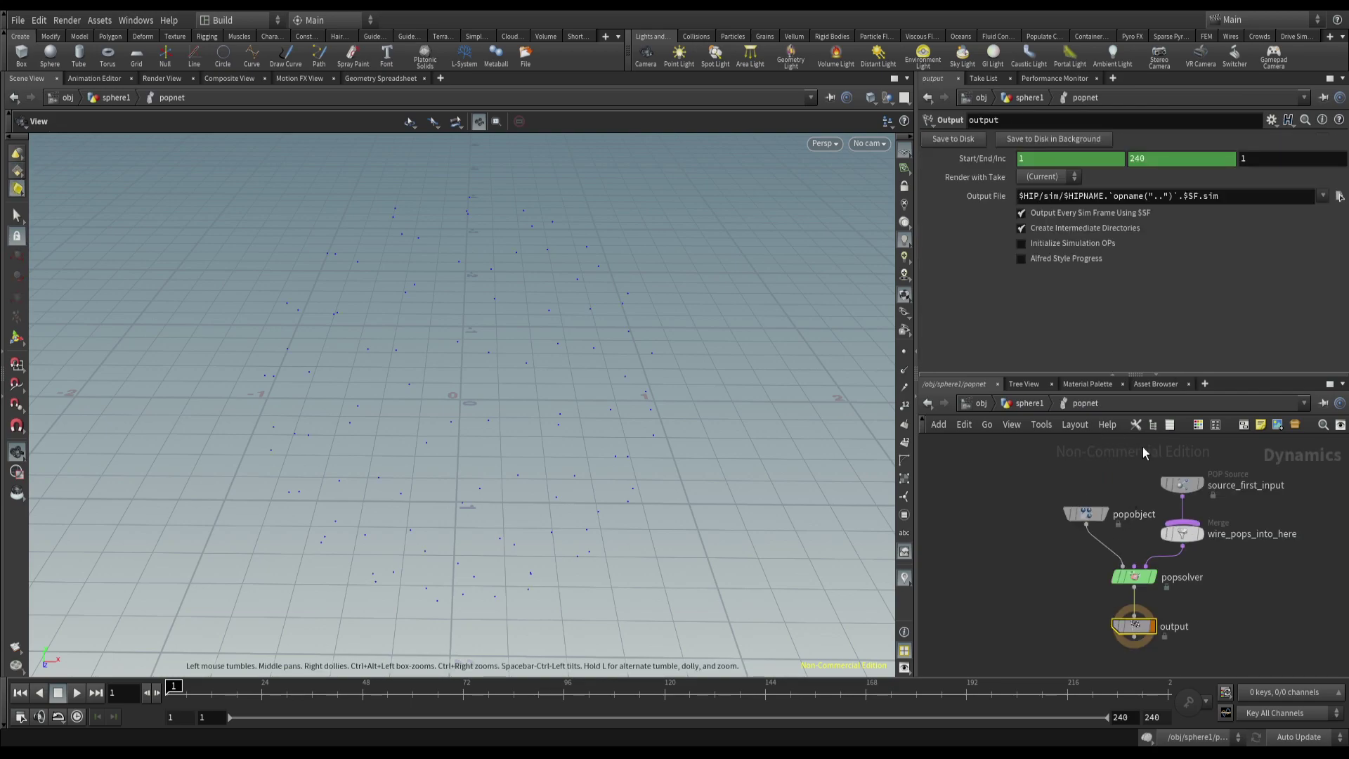
- Set the emission type of the POP source to All Points
left_click(1181, 484)
left_click(1053, 179)
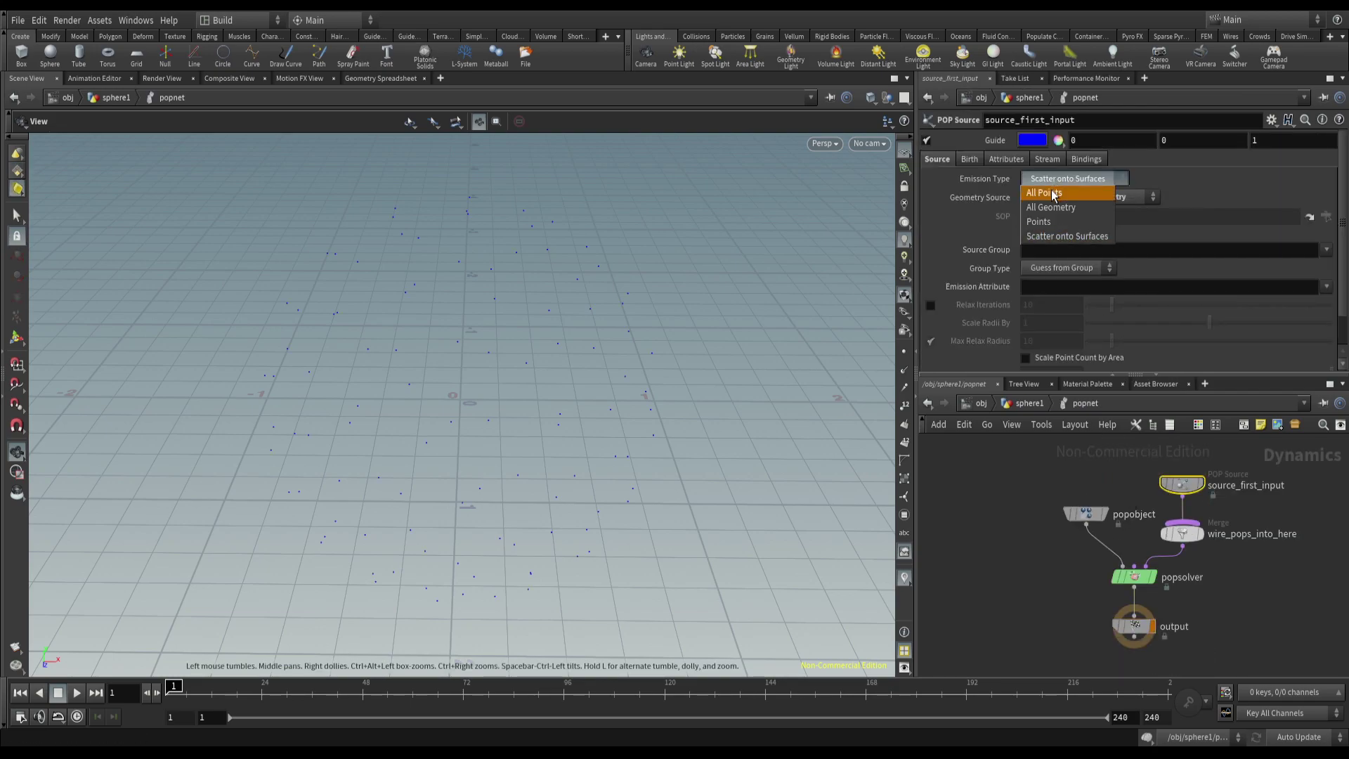
left_click(1053, 194)
- Set the POP source's particle life expectancy to 1 and life variance to 1
left_click(971, 159)
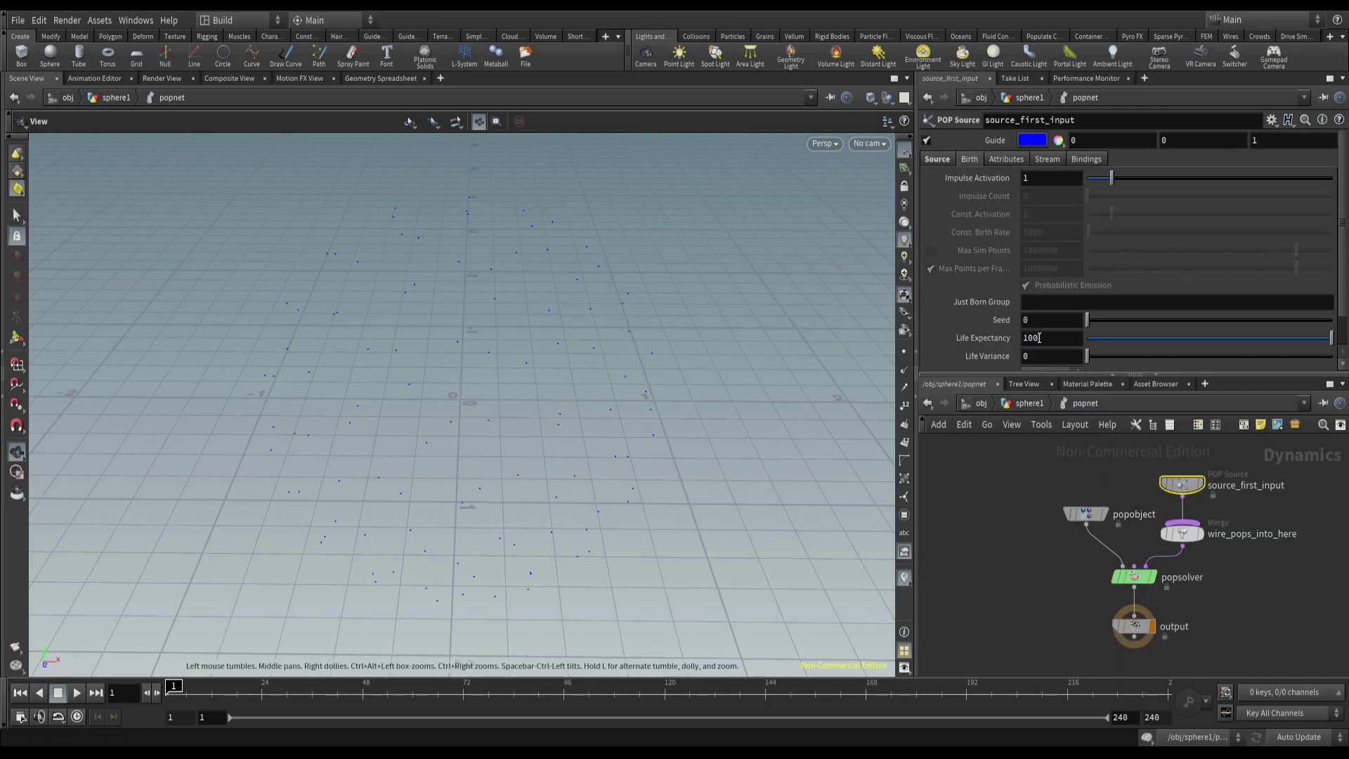
key("BackSpace")
key("BackSpace")
key("Tab")
type("1")
key("Return")
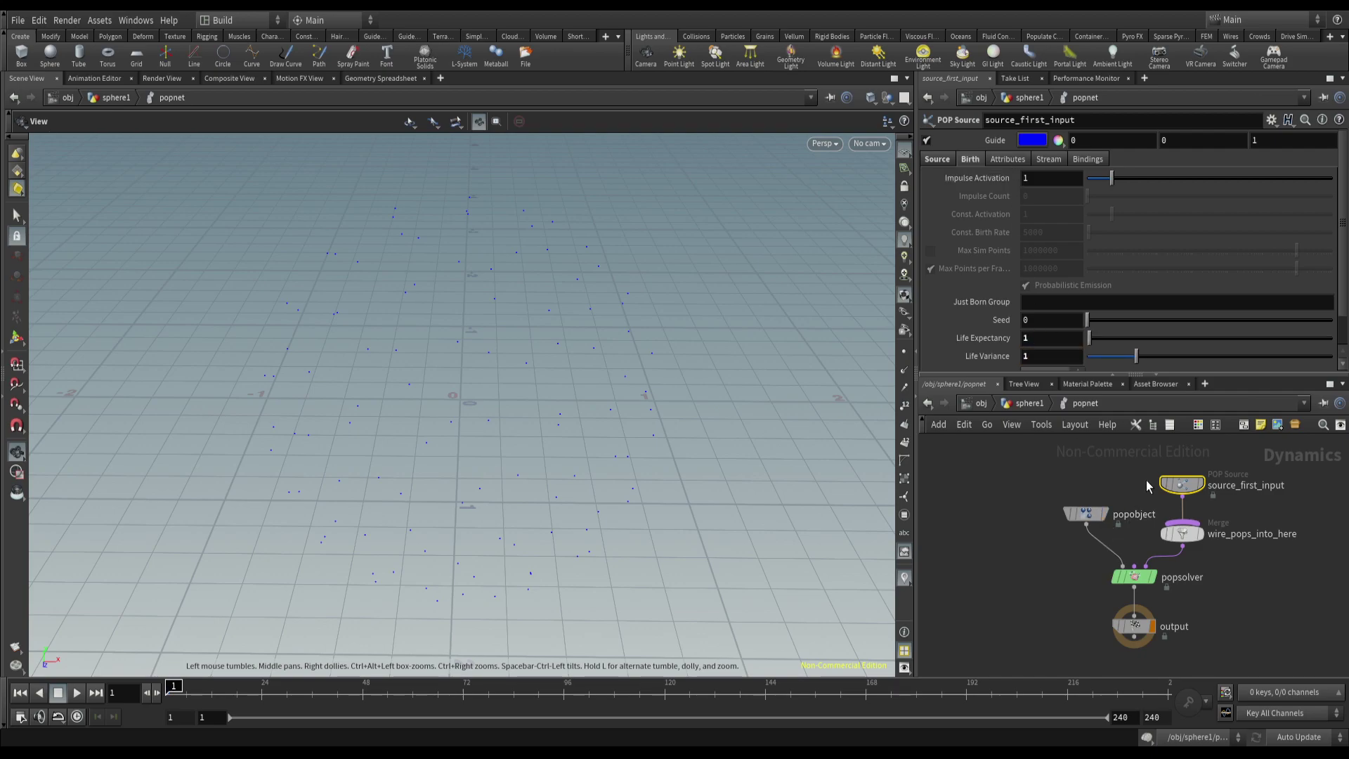
- Insert a POP Force with a Y force of 2 between the source and the merge node, and play the simulation
scroll(1149, 485, "down", 3)
left_click_drag(1153, 539, 1157, 473)
key("Tab")
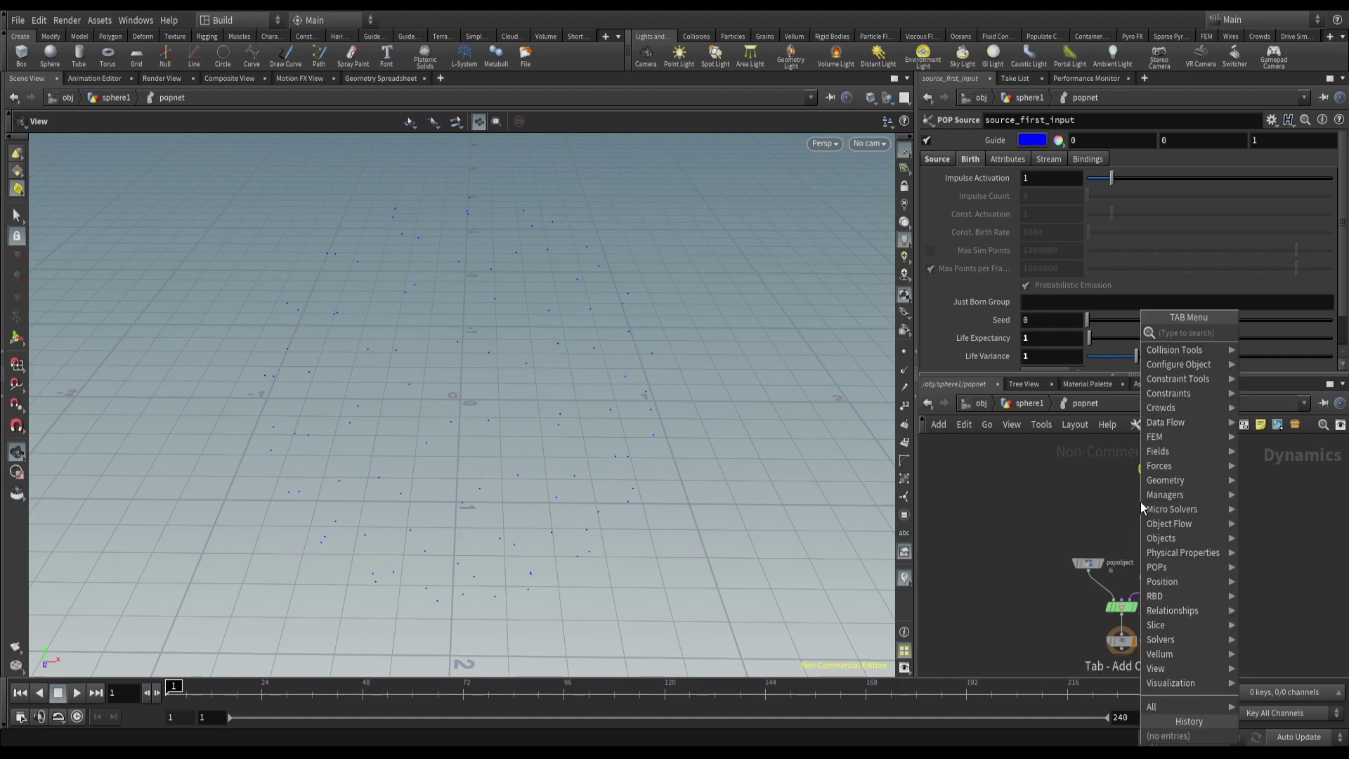
left_click(859, 593)
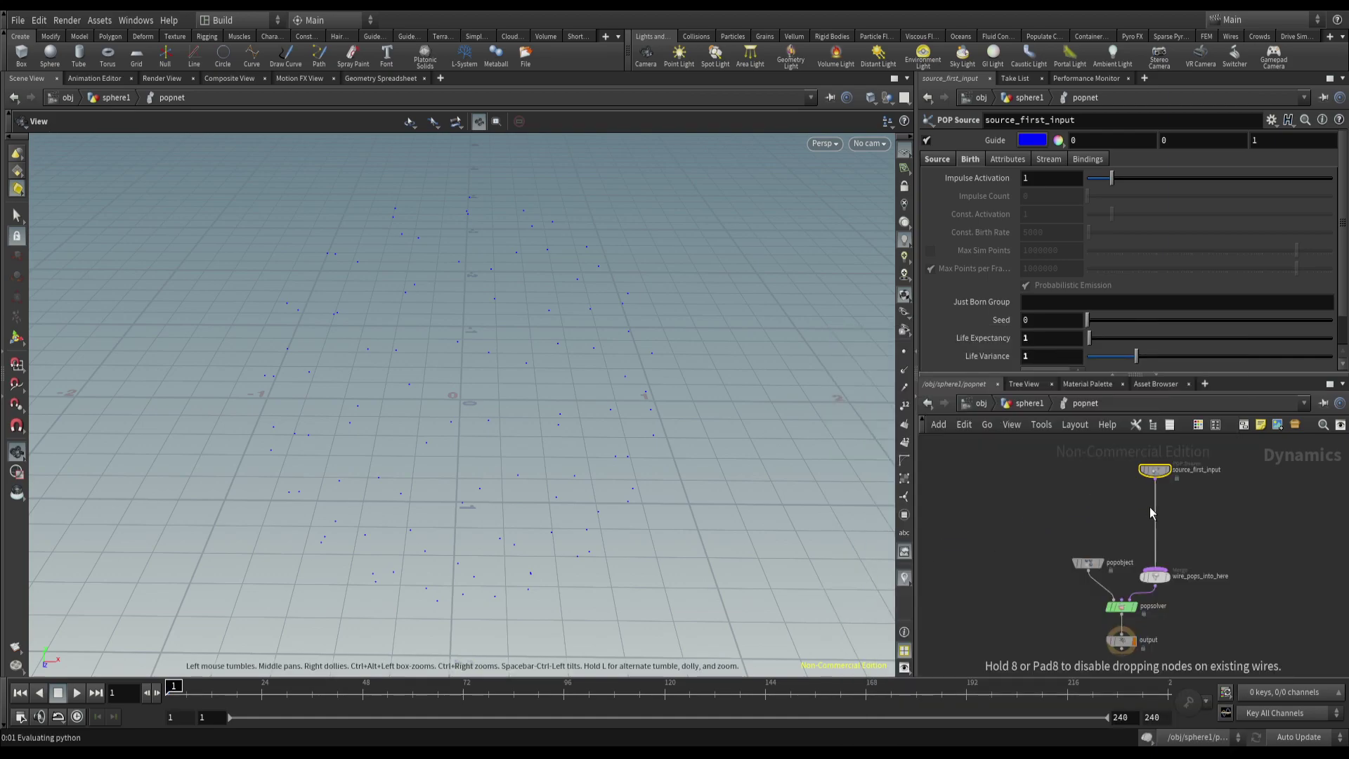
left_click(1151, 511)
left_click(1130, 195)
key("Escape")
left_click(77, 692)
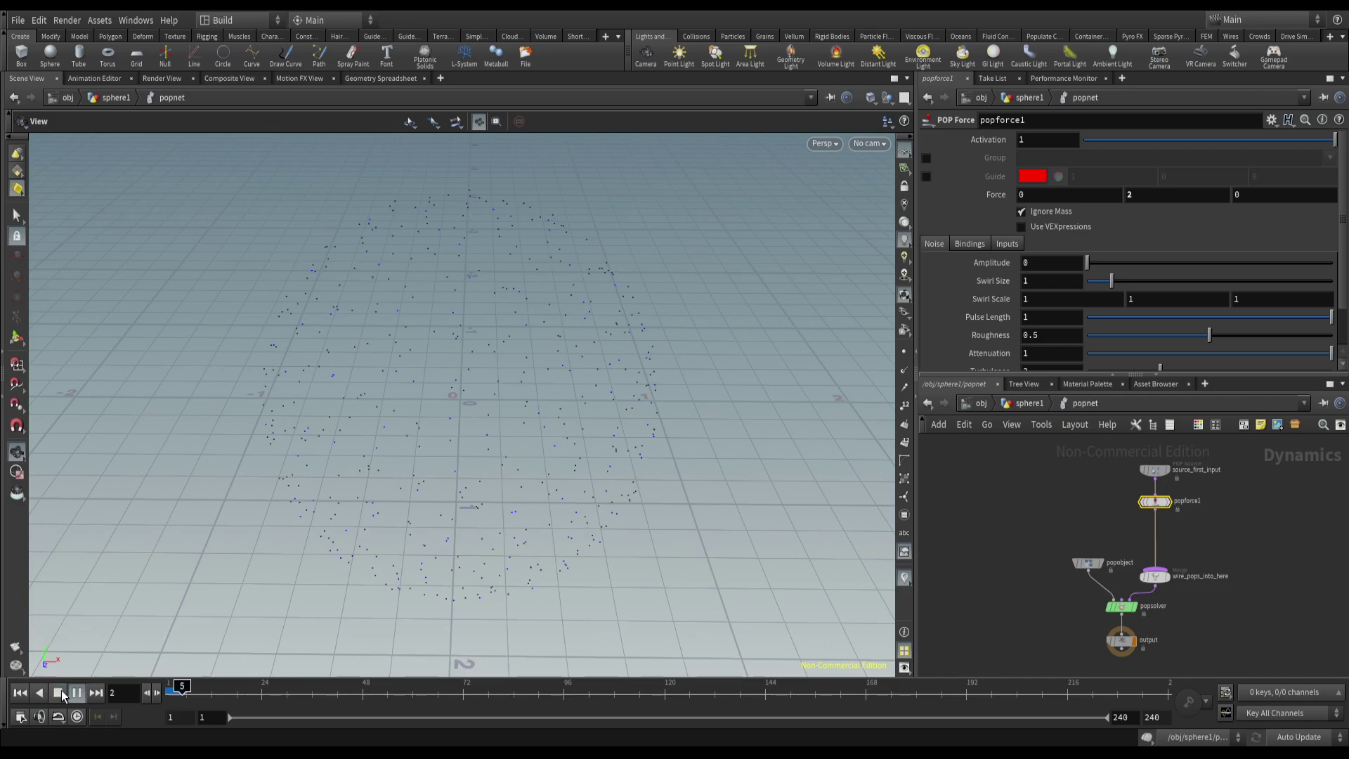
left_click_drag(386, 401, 403, 491)
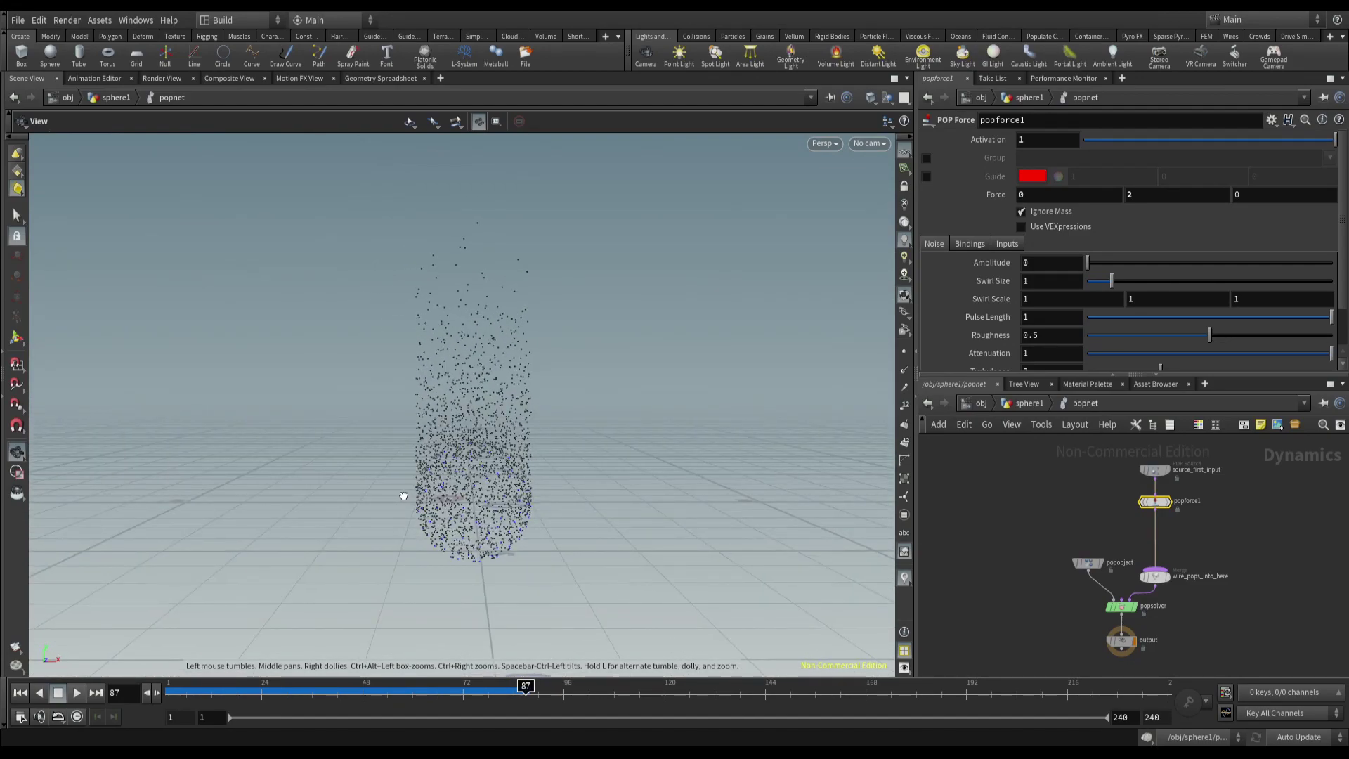
- Set the POP Force's noise amplitude to 1, replay the simulation from the first frame and go to frame 21
left_click(1036, 265)
type("1")
key("Return")
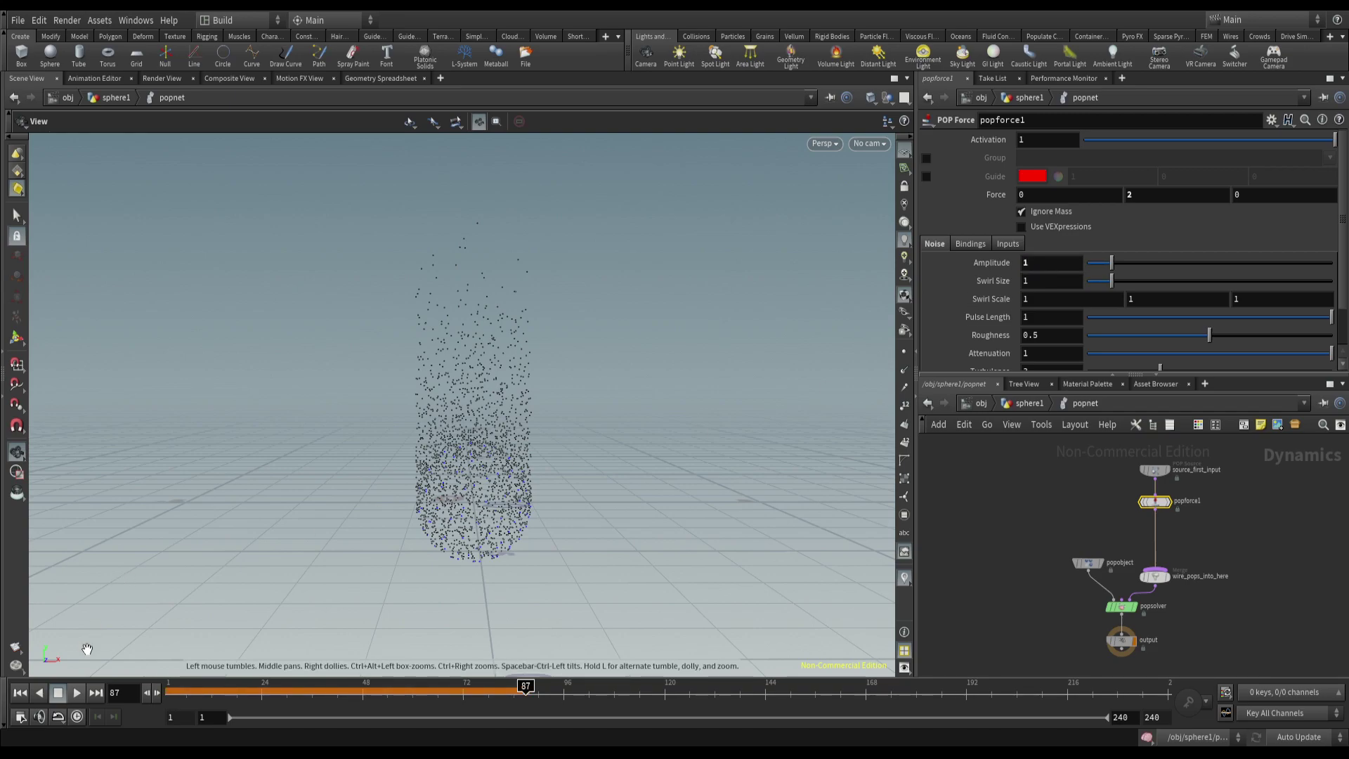
left_click(19, 694)
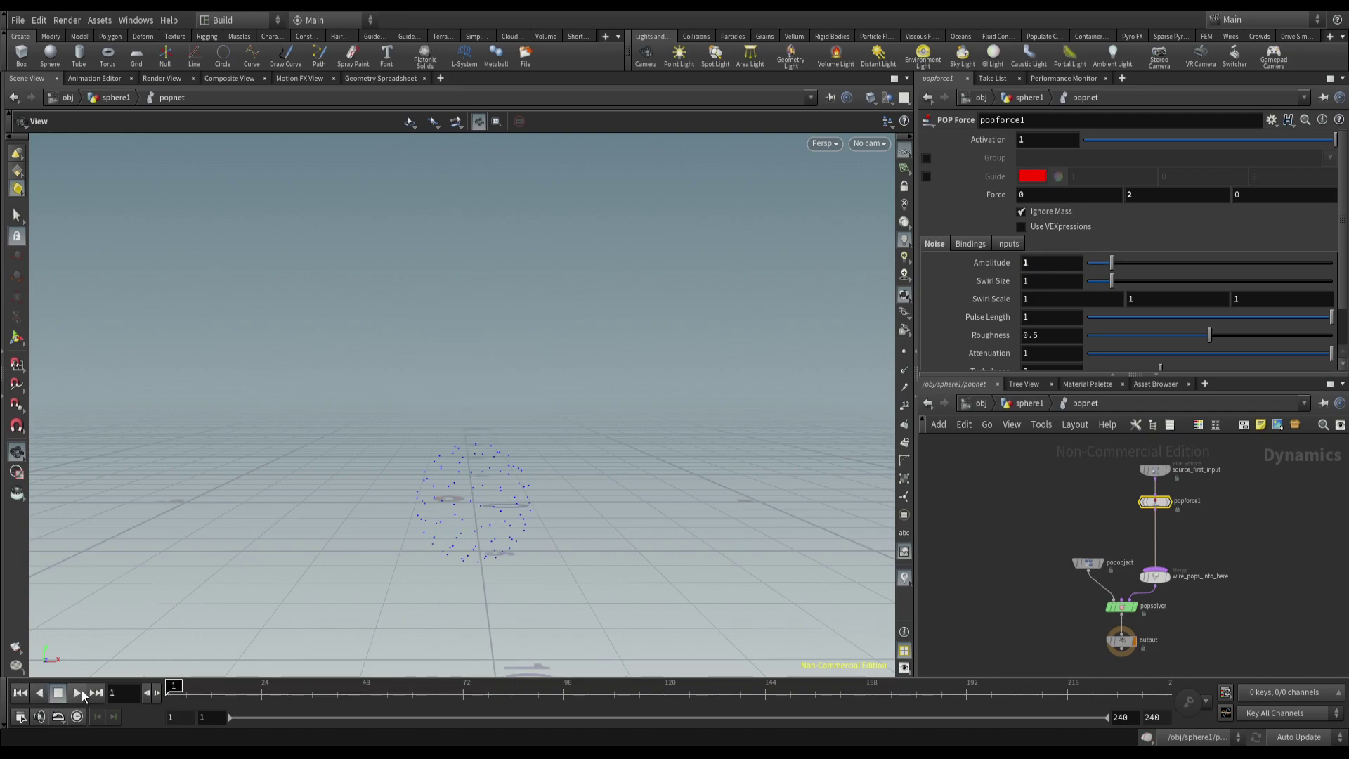
left_click(79, 693)
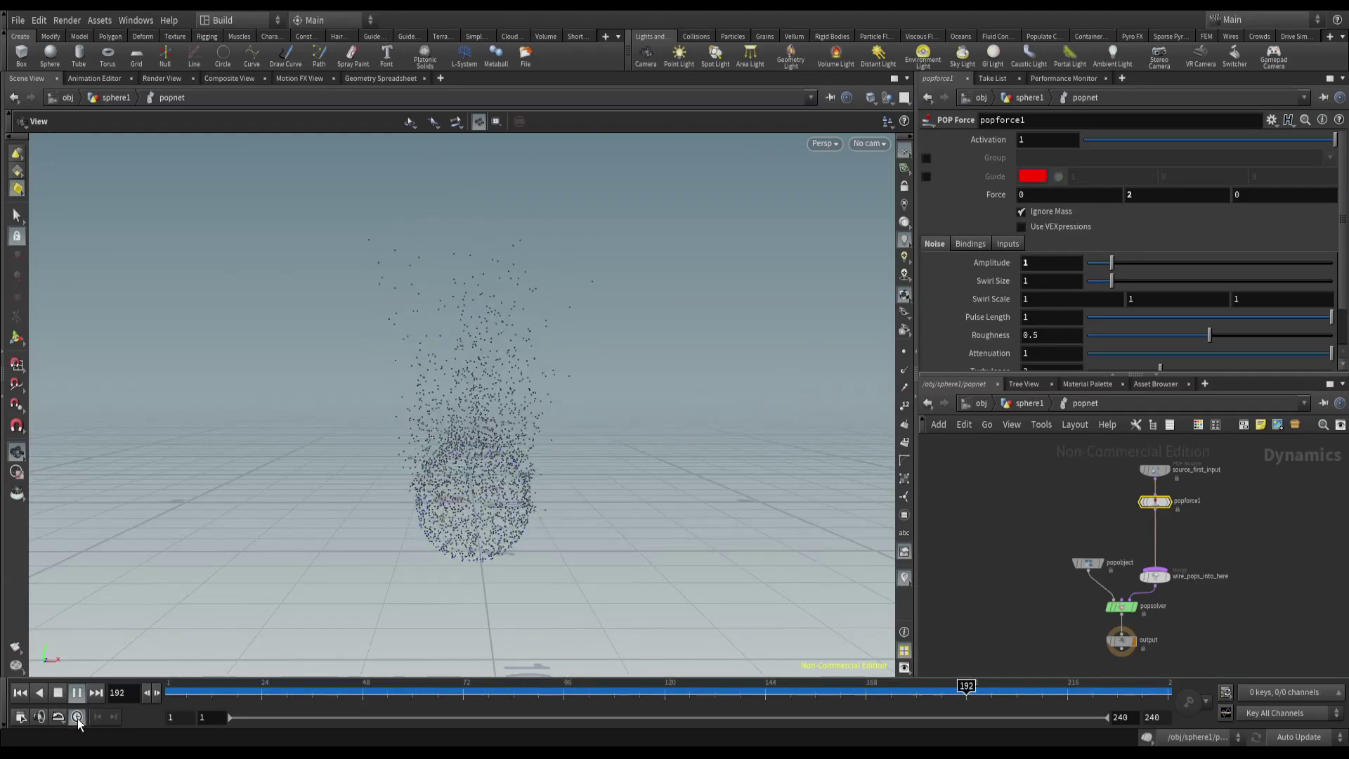
left_click(246, 695)
- Insert a second POP Force between popforce1 and the merge node
key("Tab")
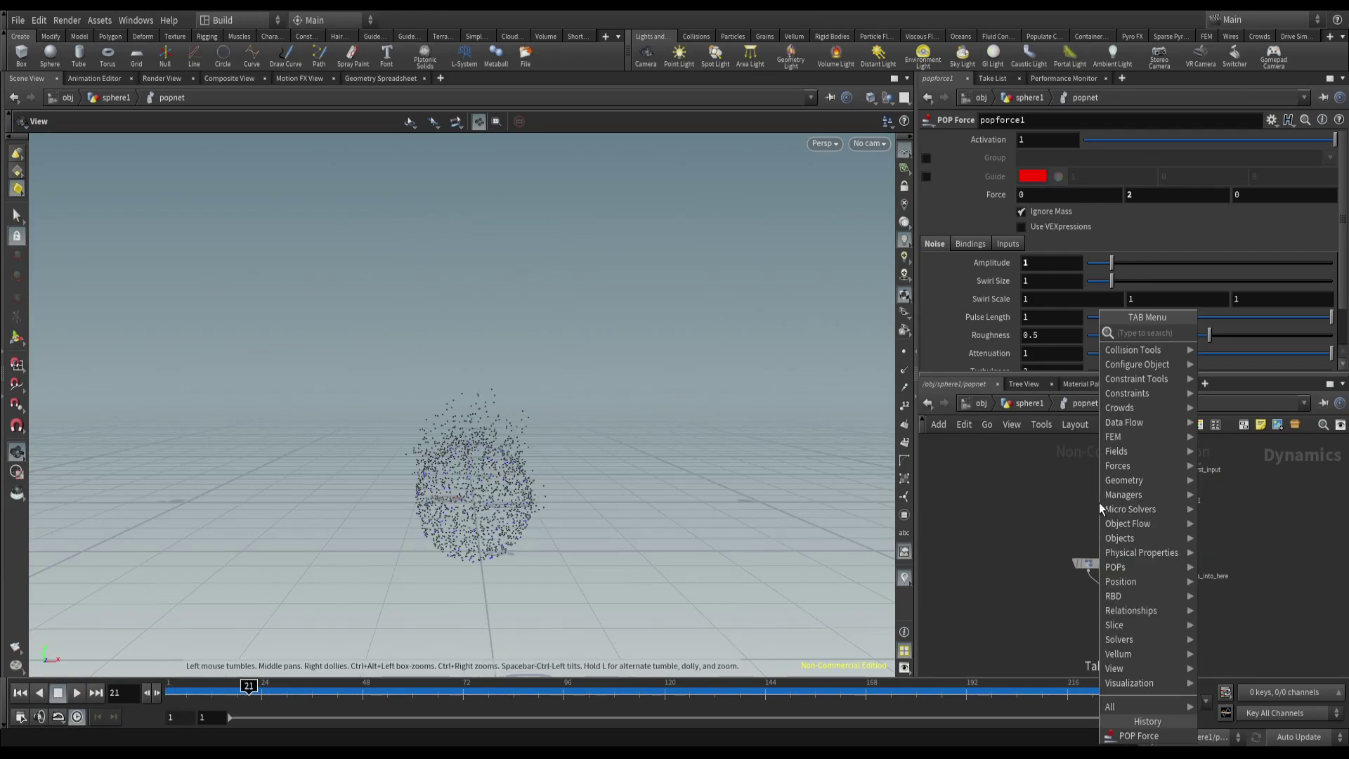
type("po")
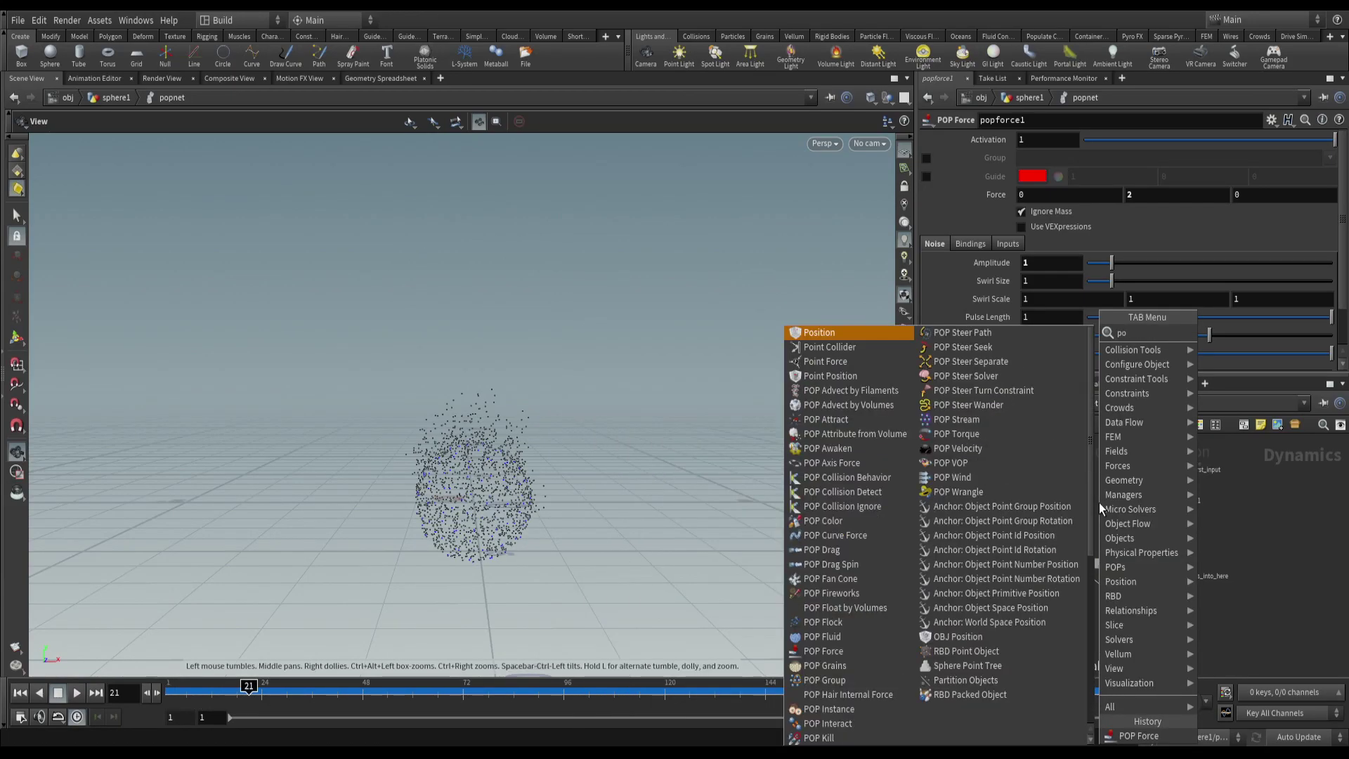
left_click(843, 651)
left_click(1149, 537)
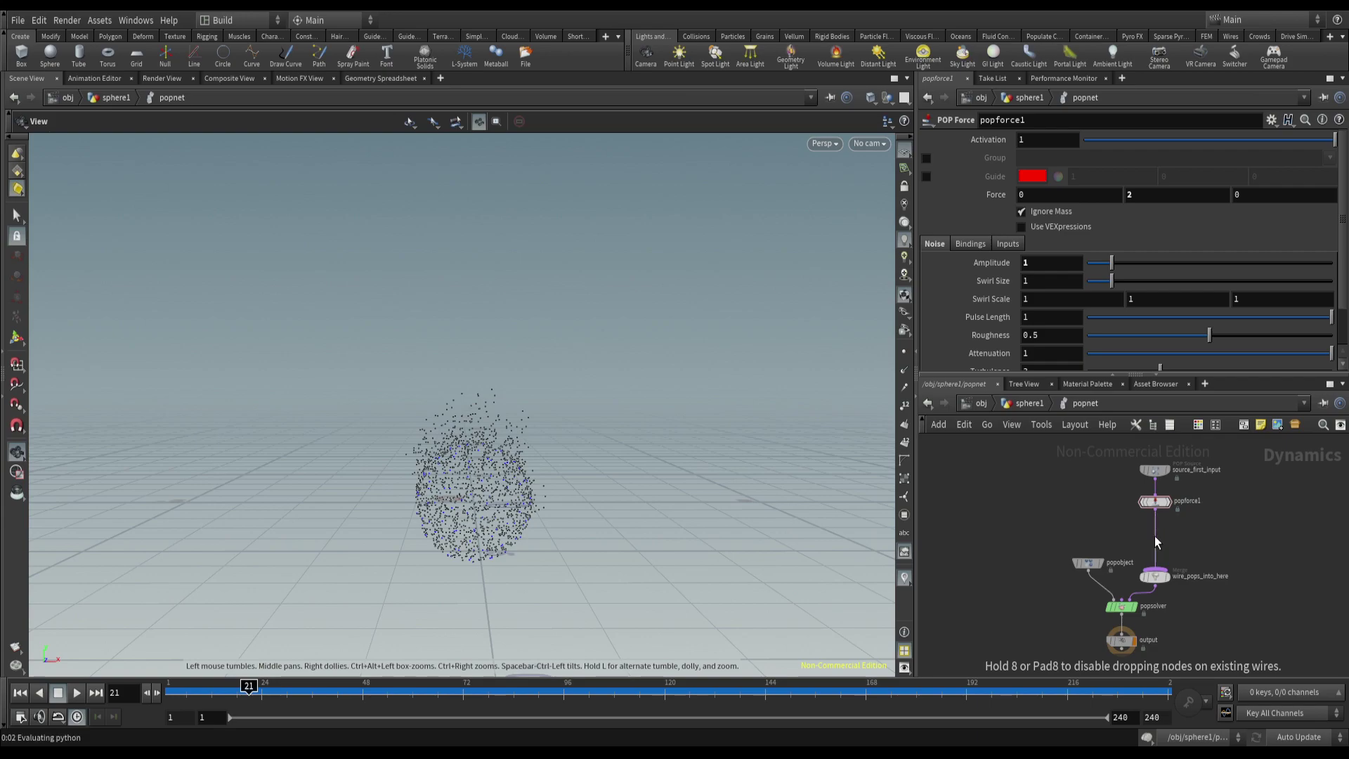
- Set the second POP Force's noise amplitude to 1 and its swirl size to 3
left_click(1045, 261)
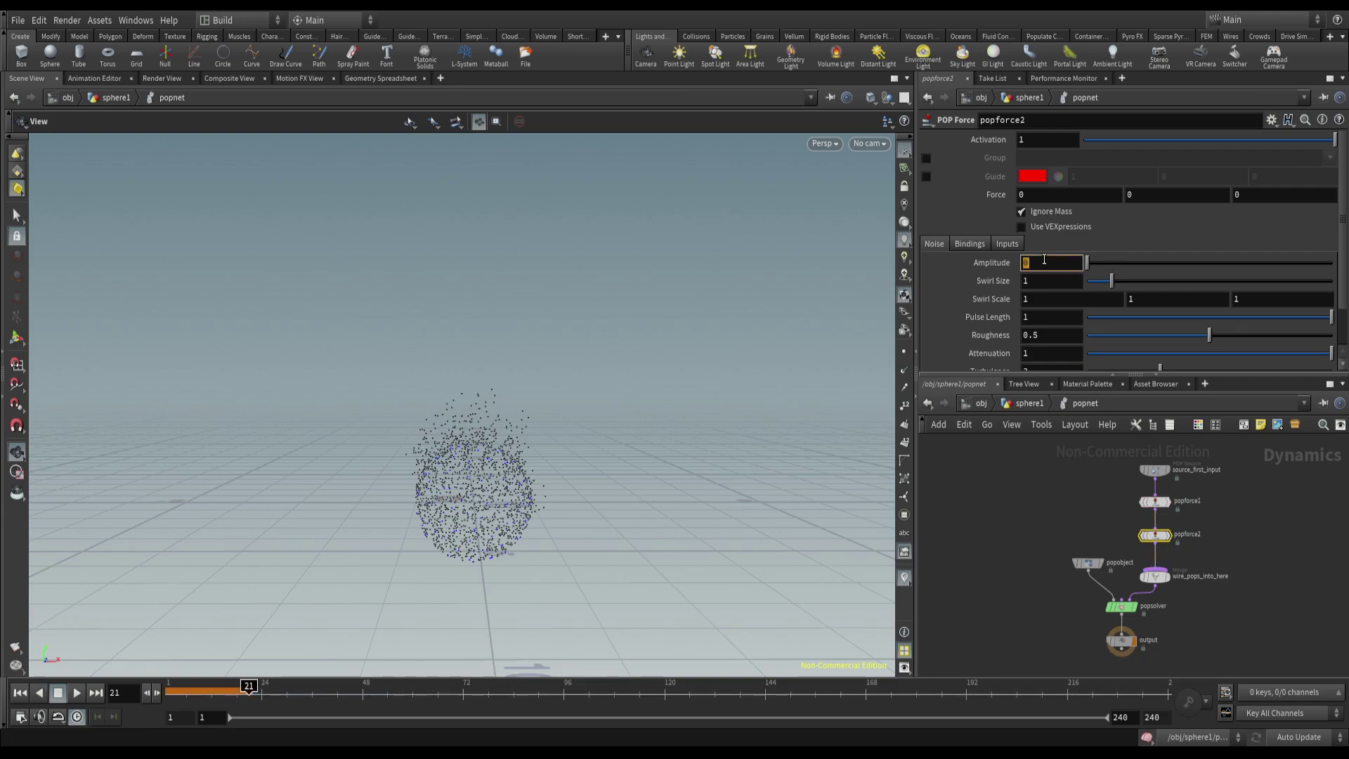
type("1")
key("Tab")
type("2")
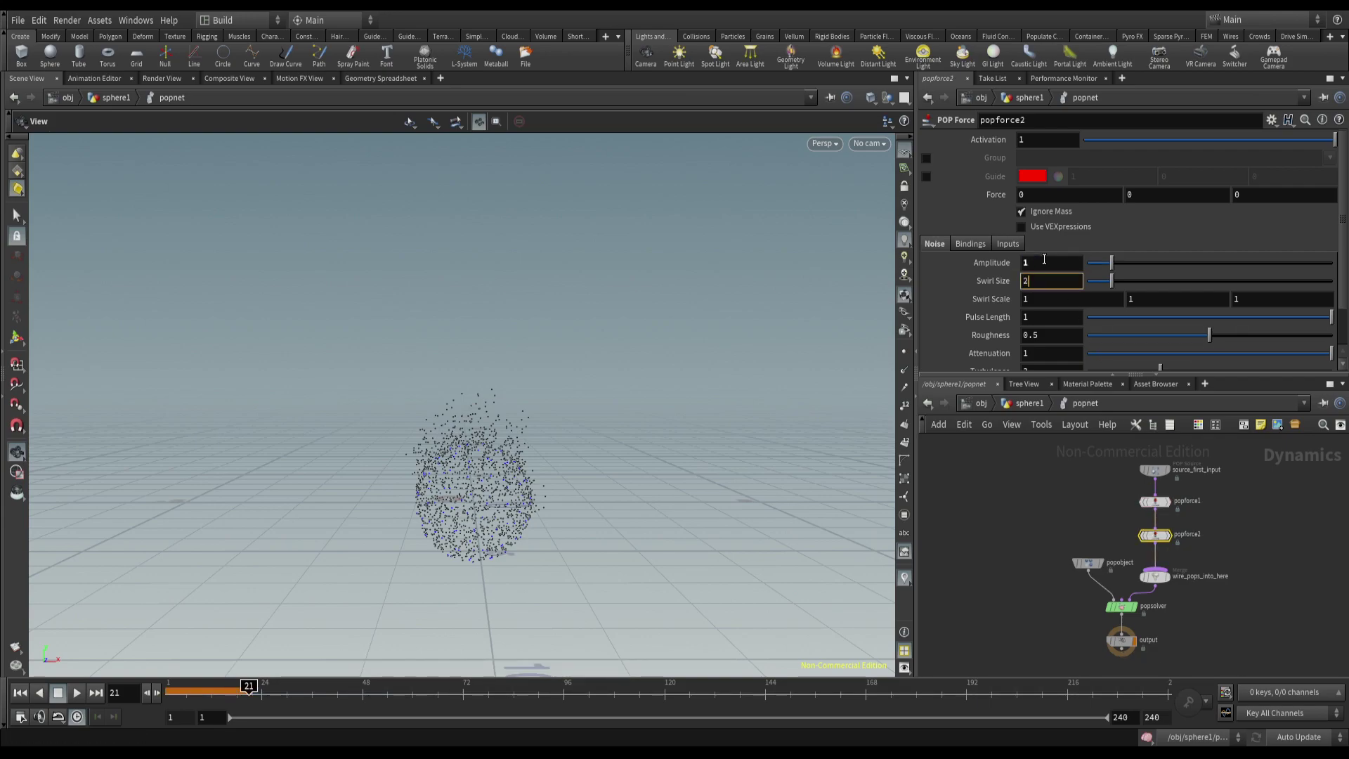
key("BackSpace")
type("3")
key("Return")
- Save the scene to the Desktop as particlesAOVs
key("ctrl+s")
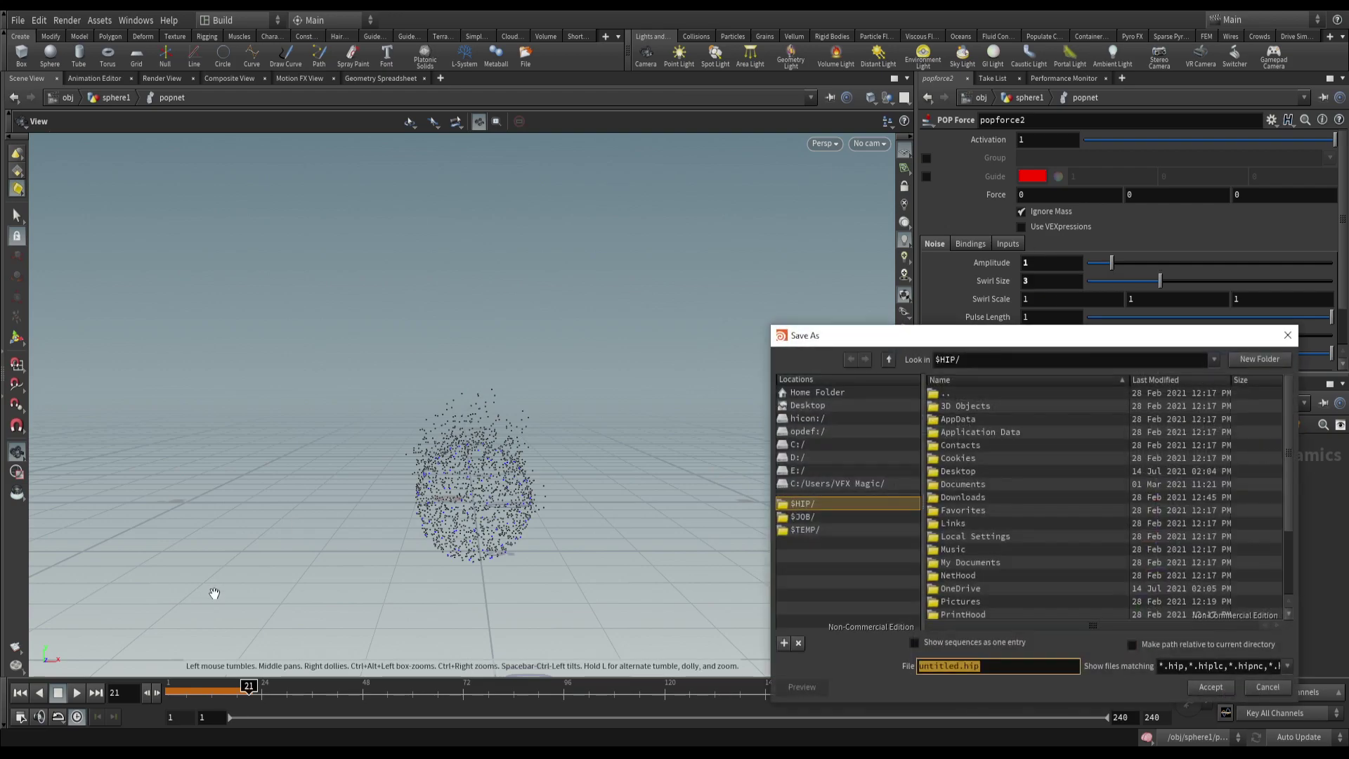
left_click_drag(973, 337, 873, 271)
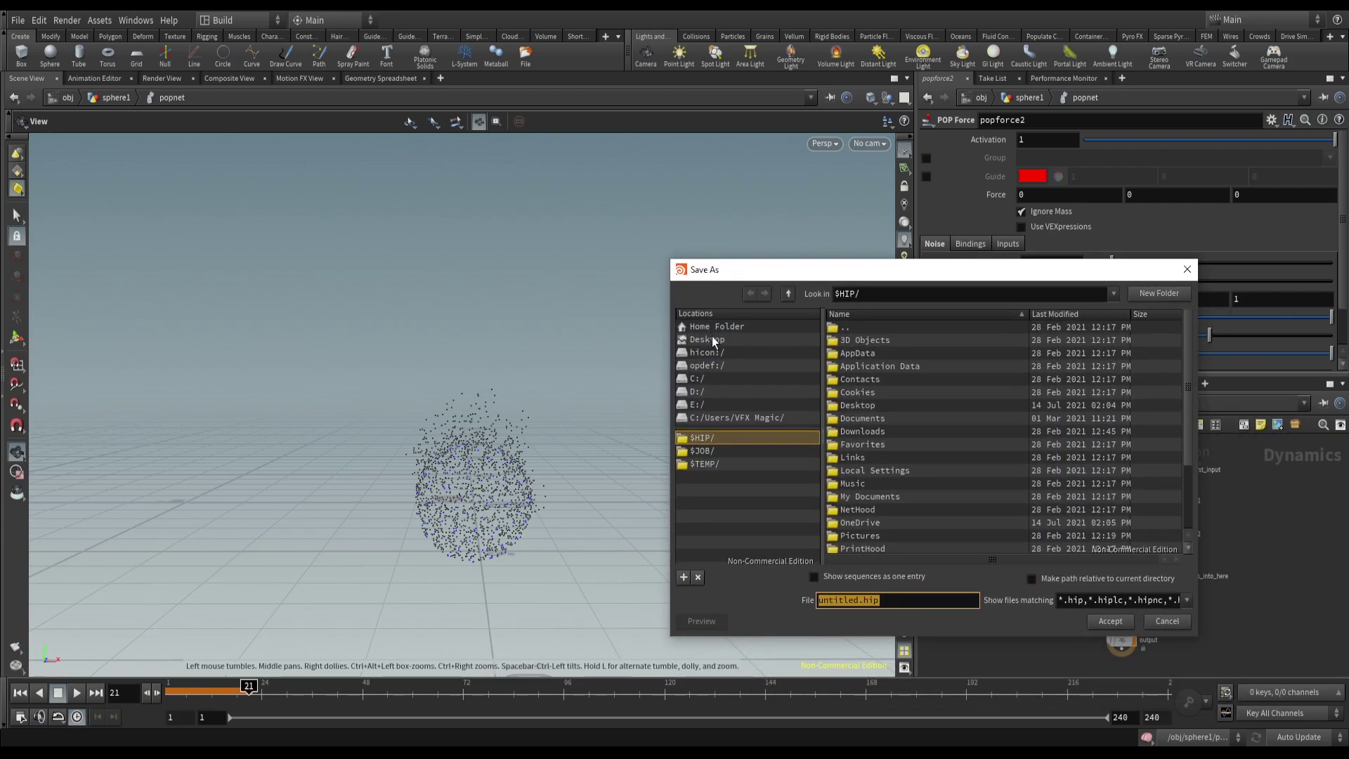
left_click(707, 339)
double_click(857, 599)
type("particlesAOVs")
left_click(1129, 624)
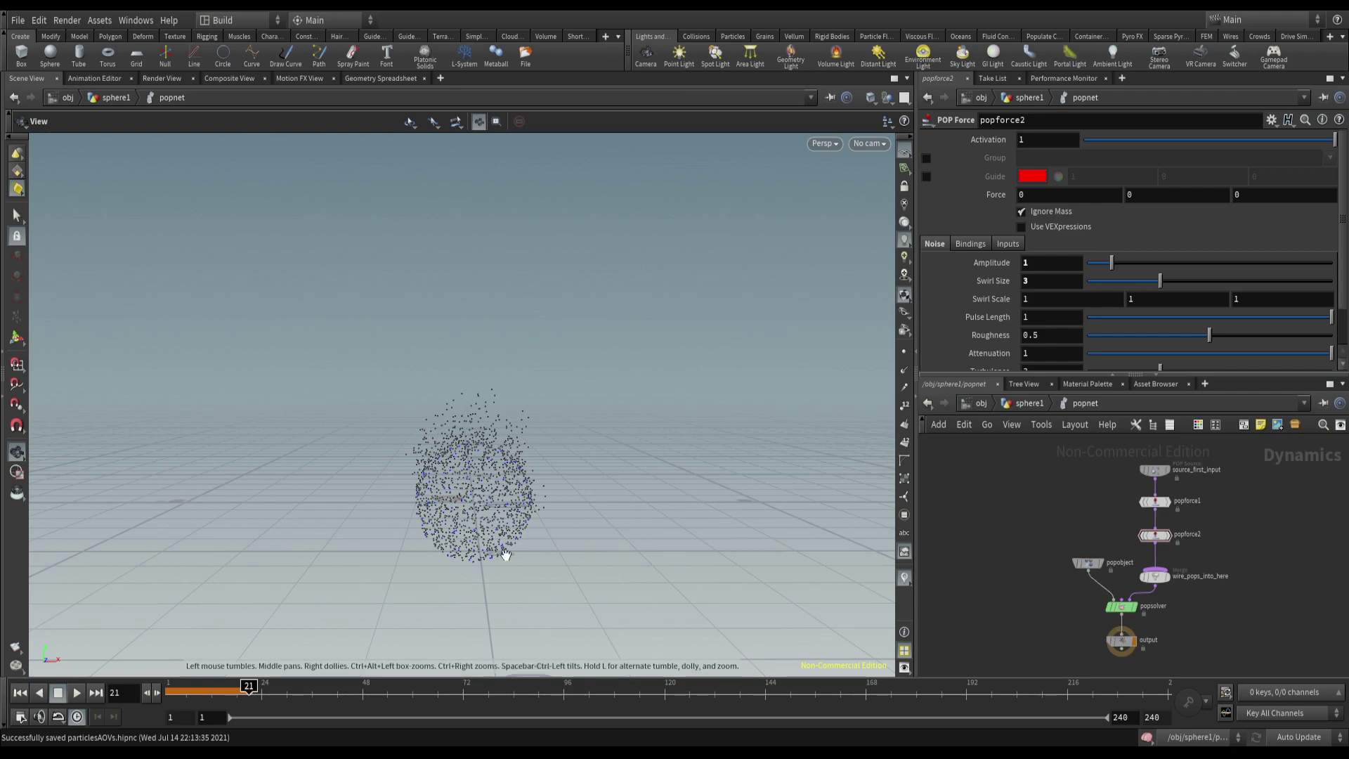
- Set the timeline's end frame to 120, replay the simulation from the start and go to frame 66
left_click(19, 694)
left_click(1150, 717)
type("120")
key("Return")
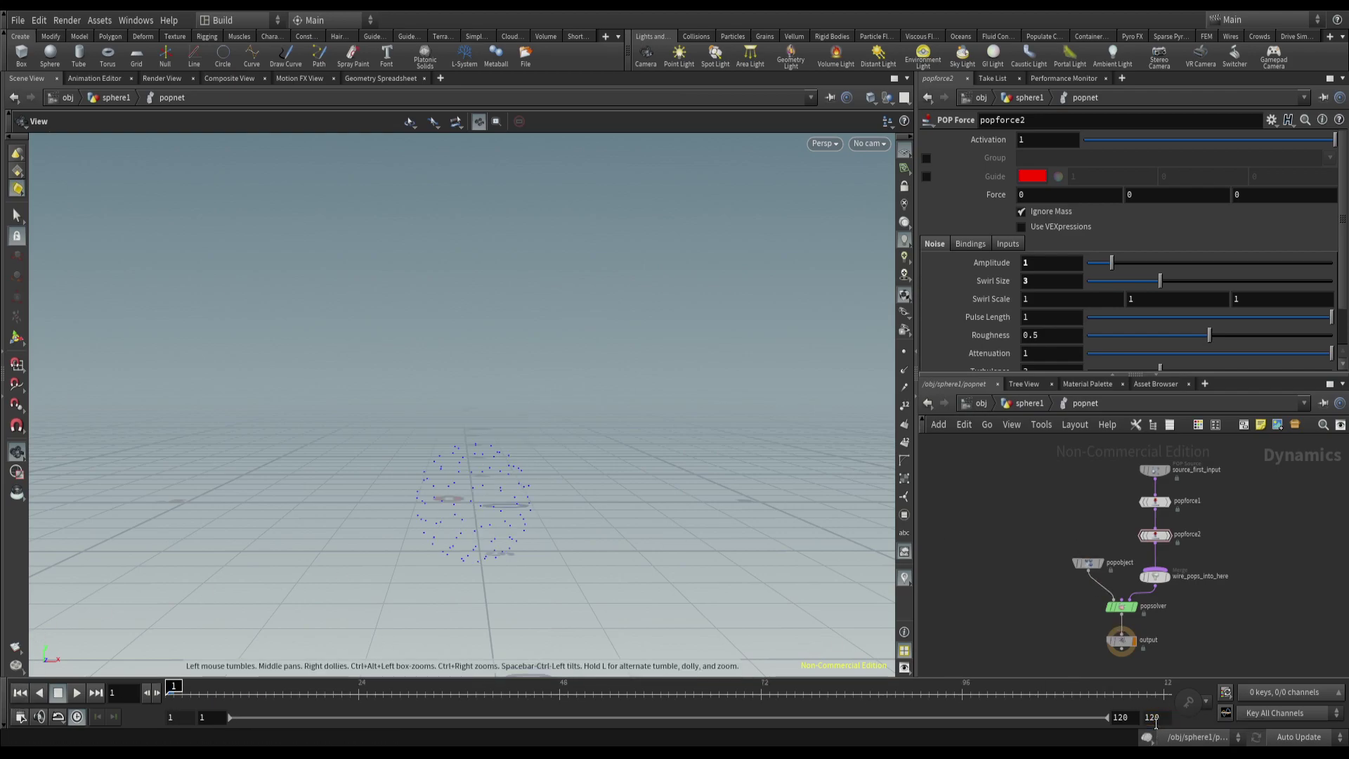
left_click(77, 693)
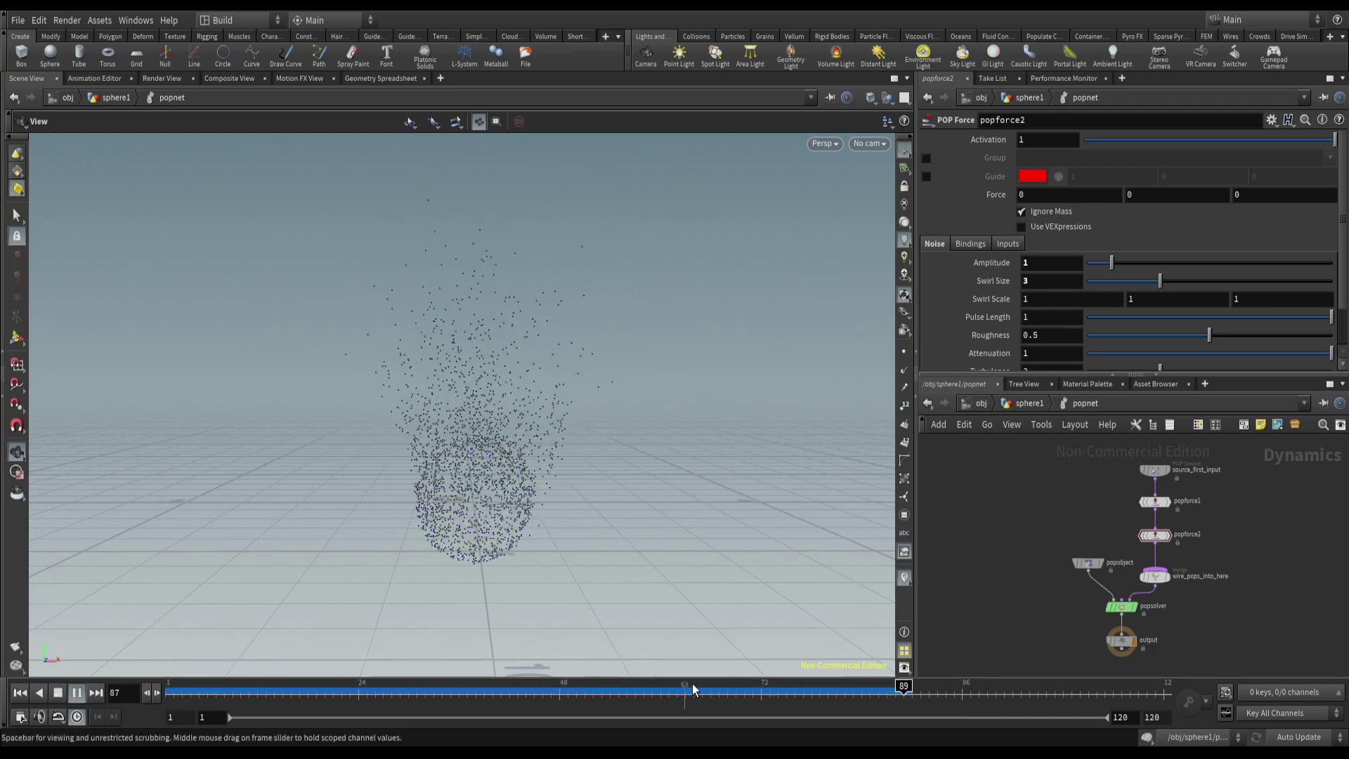
left_click(712, 693)
- Create a new camera from the current view and arrange the nodes in the object network
left_click(870, 144)
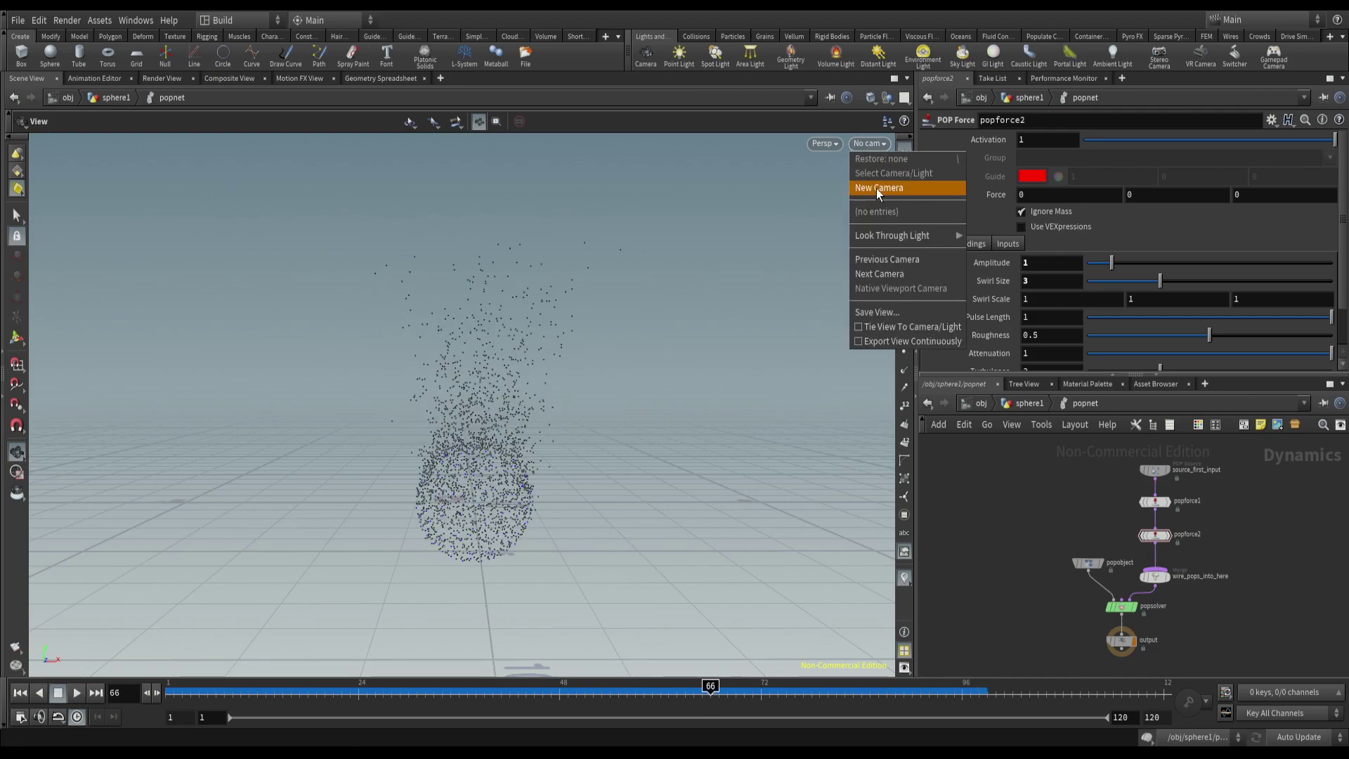
left_click(877, 186)
key("l")
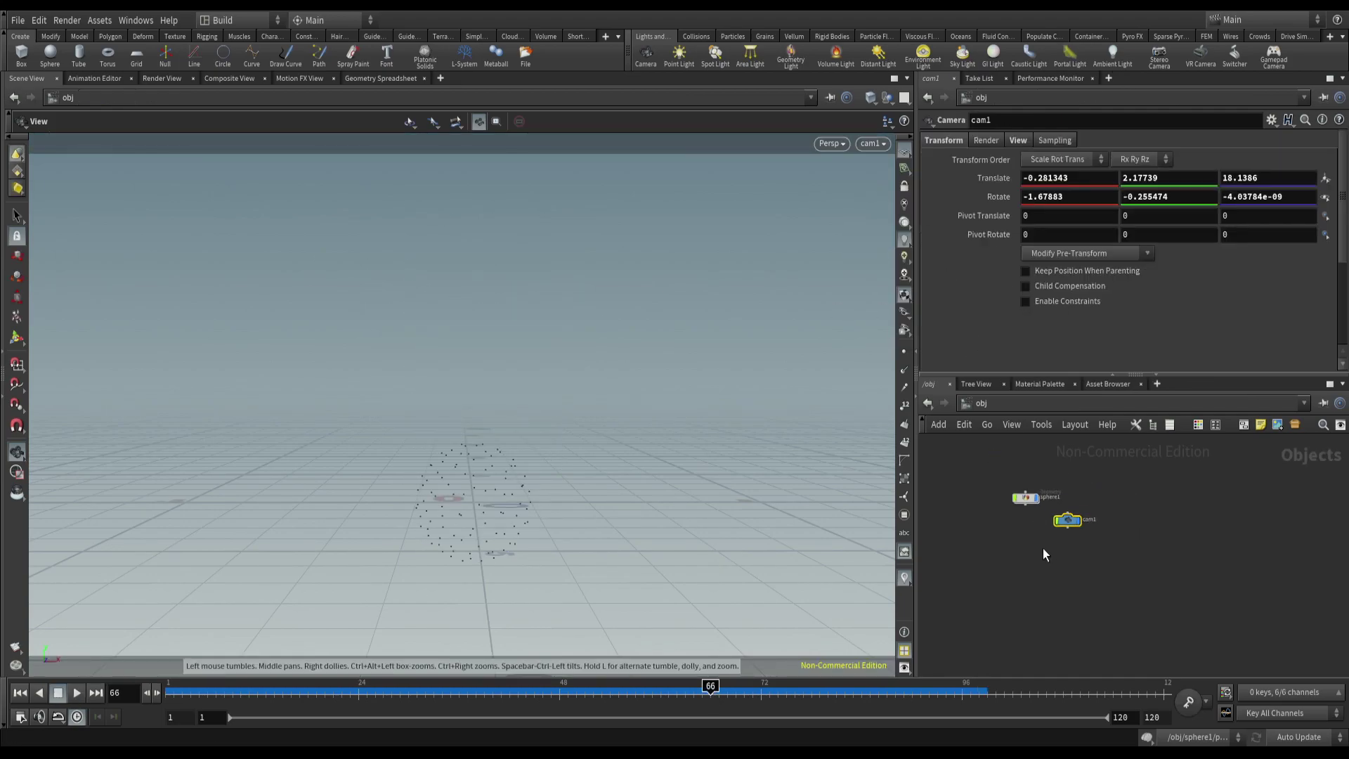
left_click_drag(1040, 546, 1103, 485)
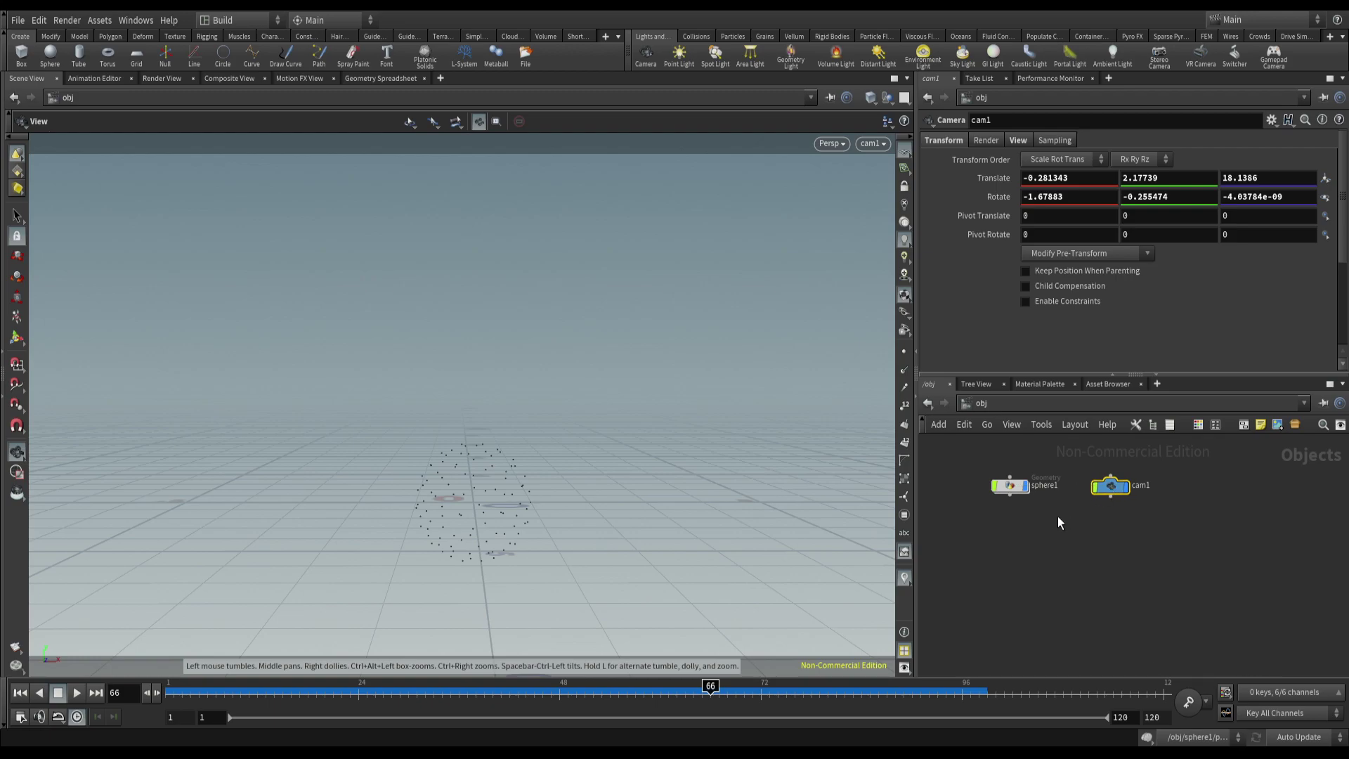
- Rename the sphere object as particles_sim
double_click(1082, 499)
key("BackSpace")
type("particles_sim")
key("Return")
- Colour the particles_sim node bright green in the network
left_click(1050, 499)
key("c")
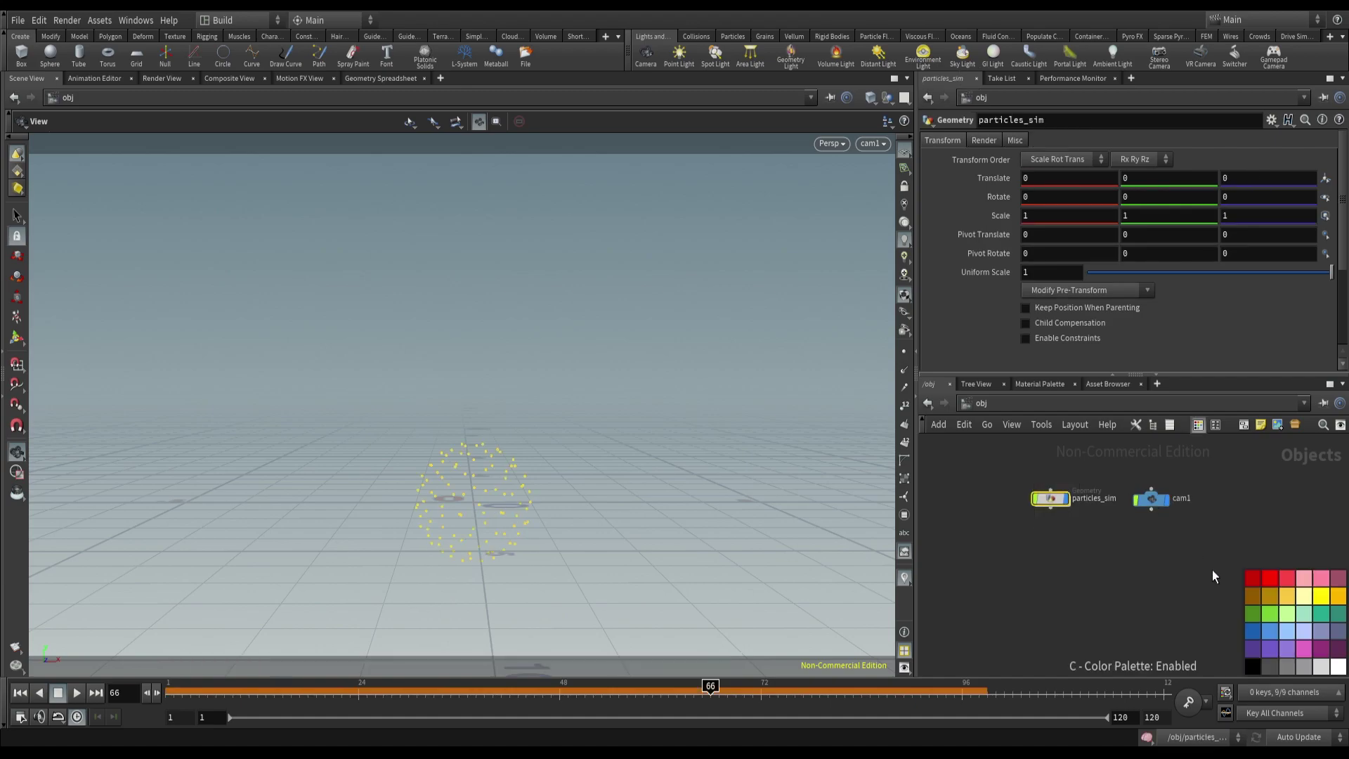
left_click(1286, 614)
key("c")
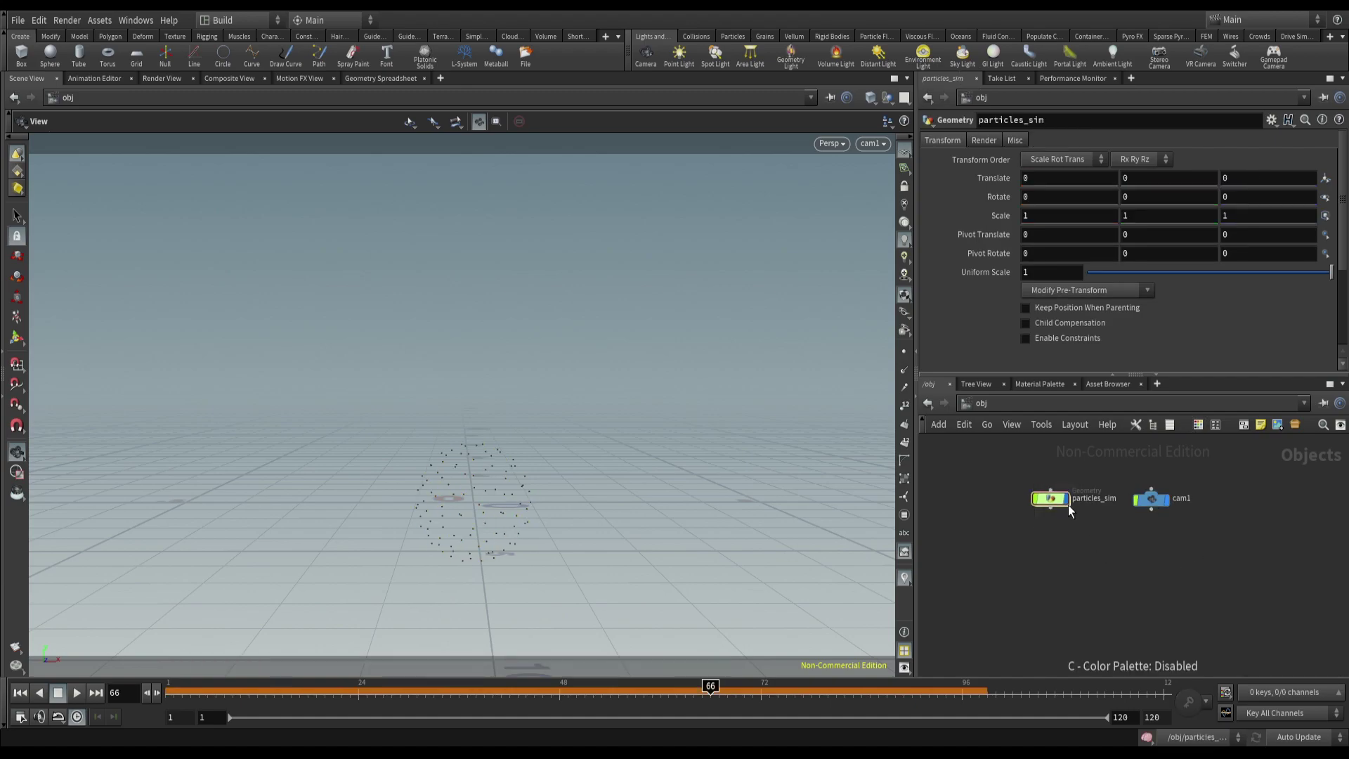
- Inside the particles_sim object, add a Null after popnet and rename it render
double_click(1068, 503)
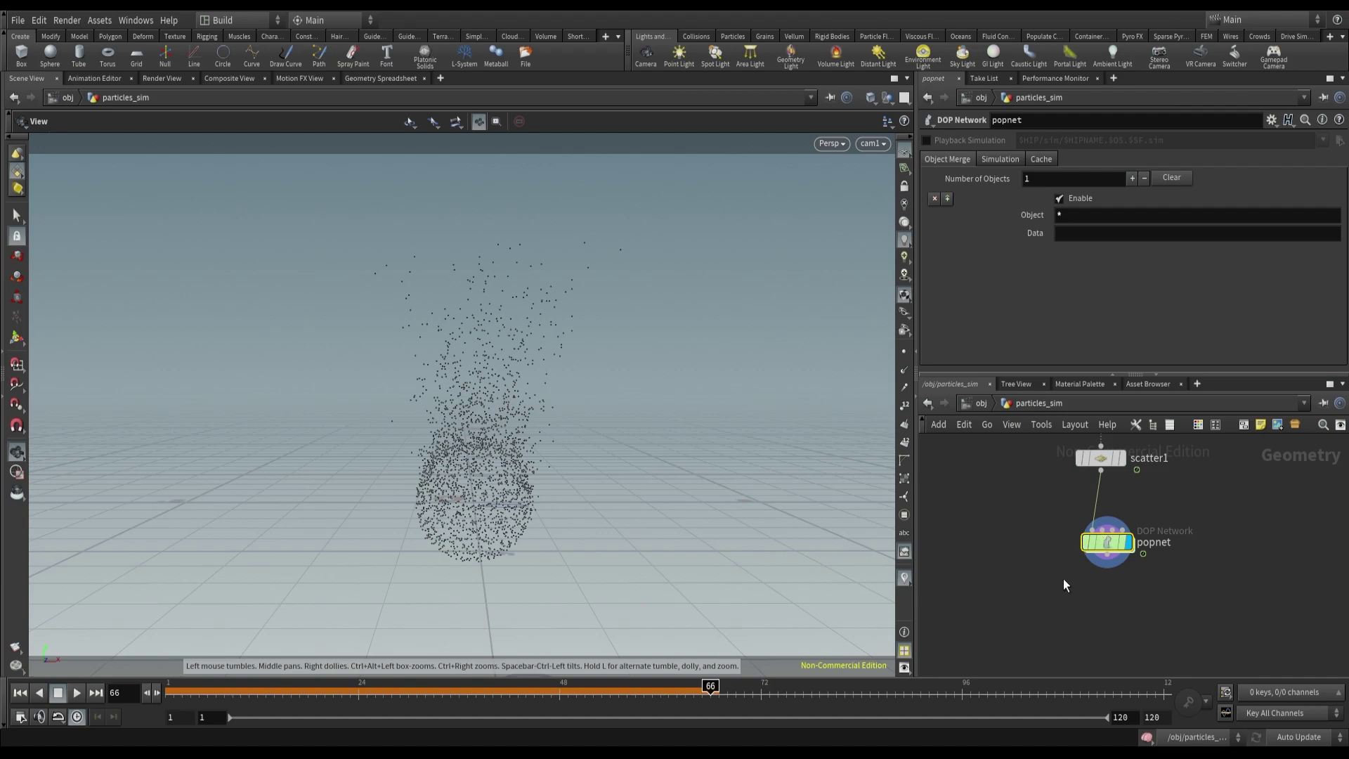
key("h")
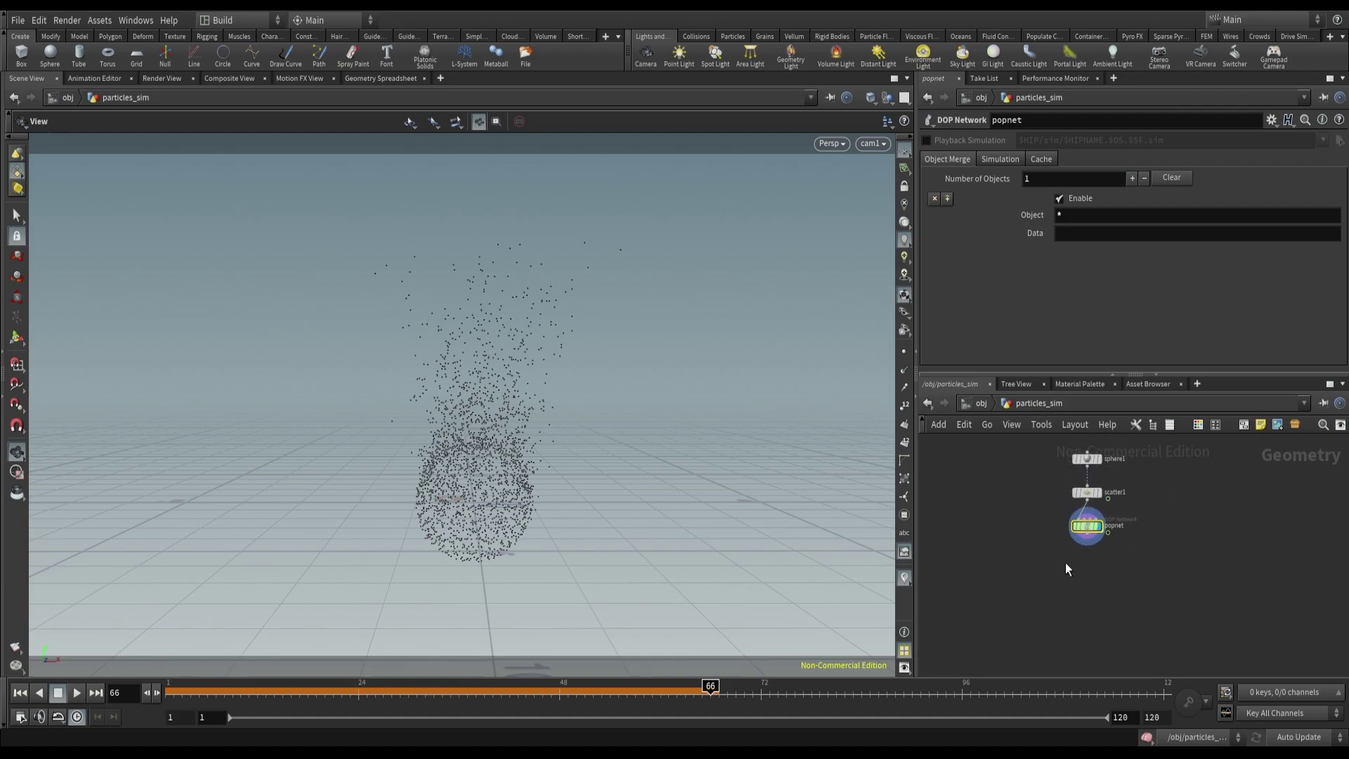
key("Tab")
type("null")
key("Return")
left_click(1096, 602)
double_click(1124, 604)
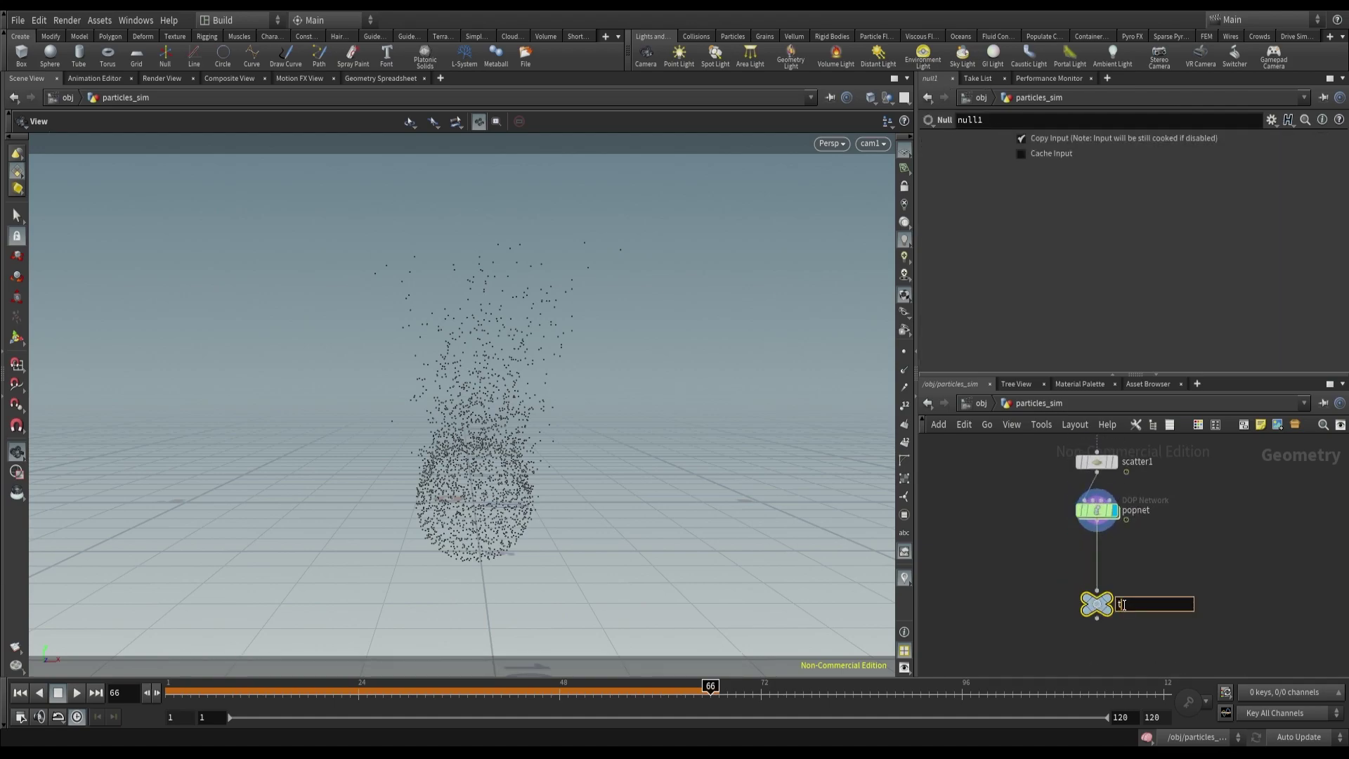
type("render")
key("Return")
- Set the render flag on the render null and colour the node red
key("c")
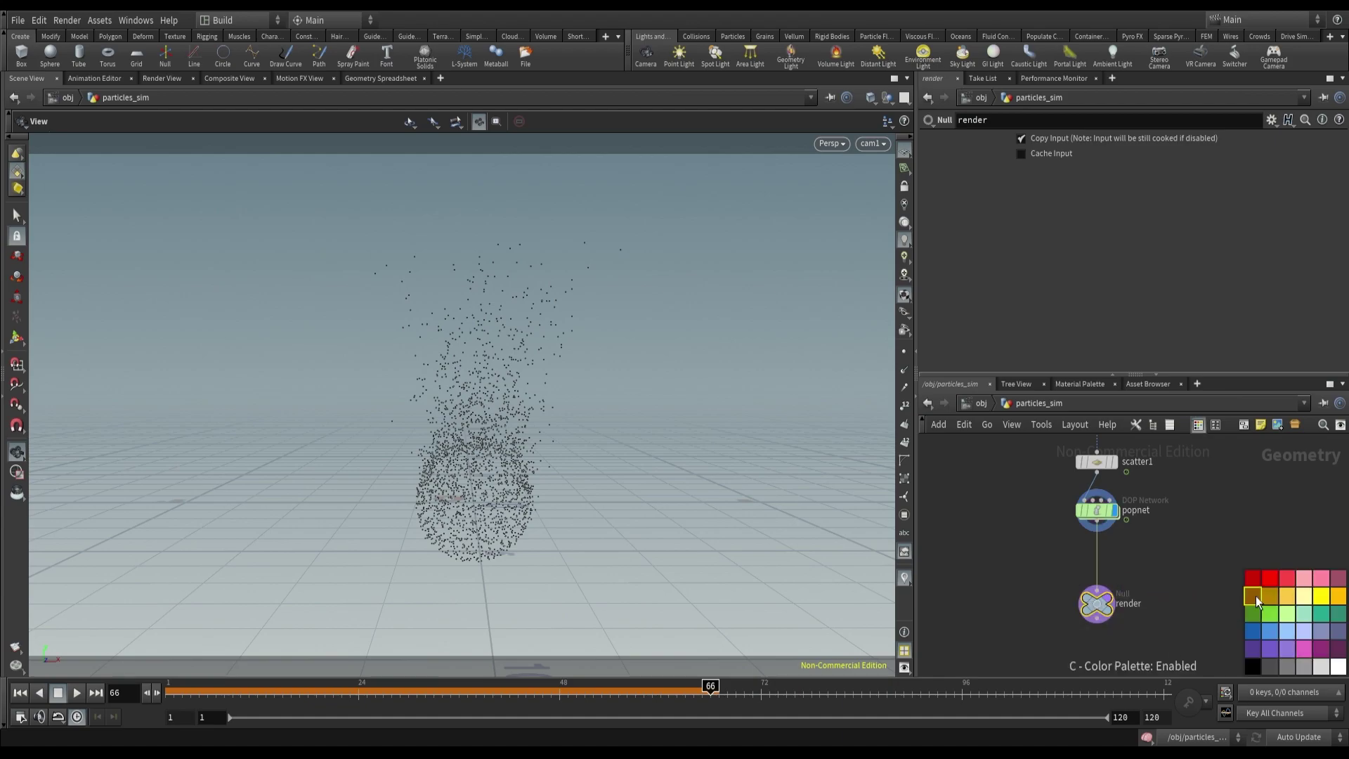
left_click(1270, 578)
key("h")
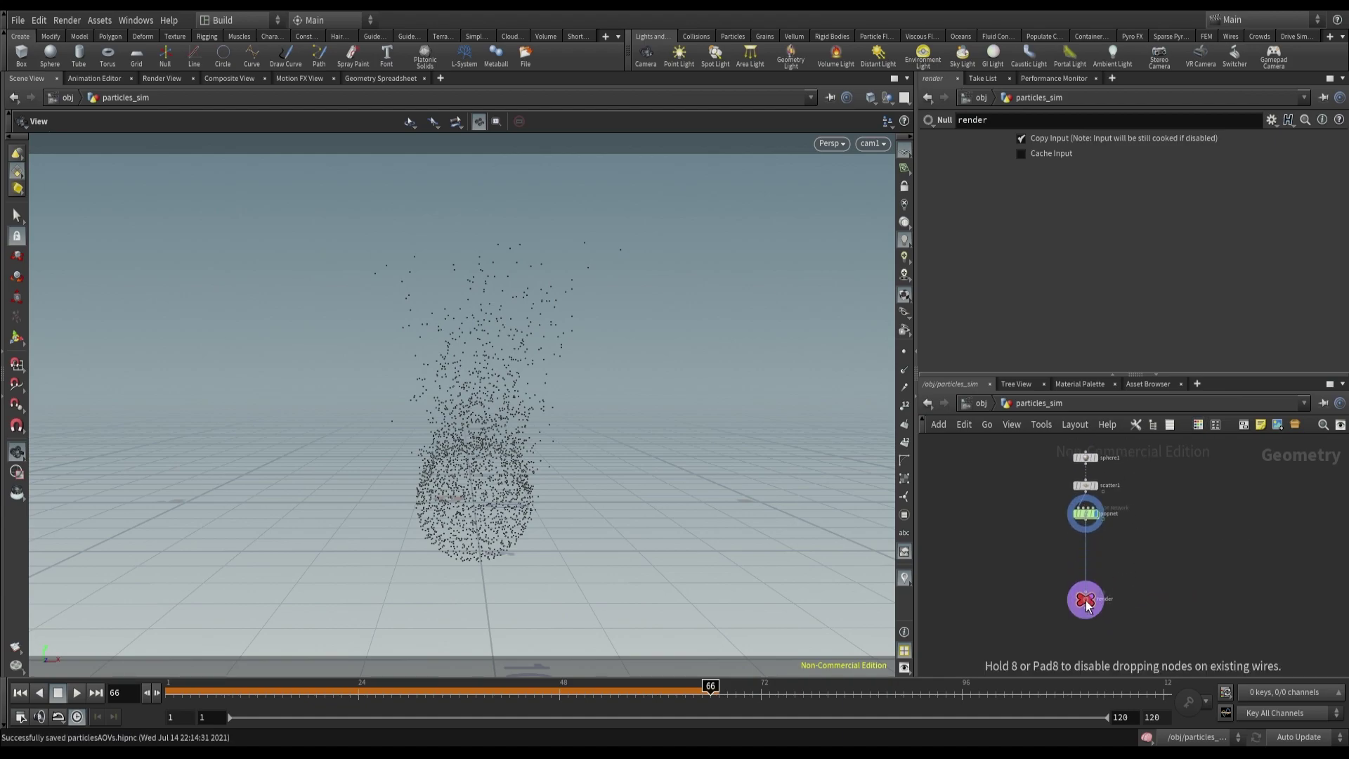
- Render a test preview of the particles through cam1, then return to the scene view
left_click(159, 81)
left_click(307, 99)
left_click(289, 137)
left_click(52, 98)
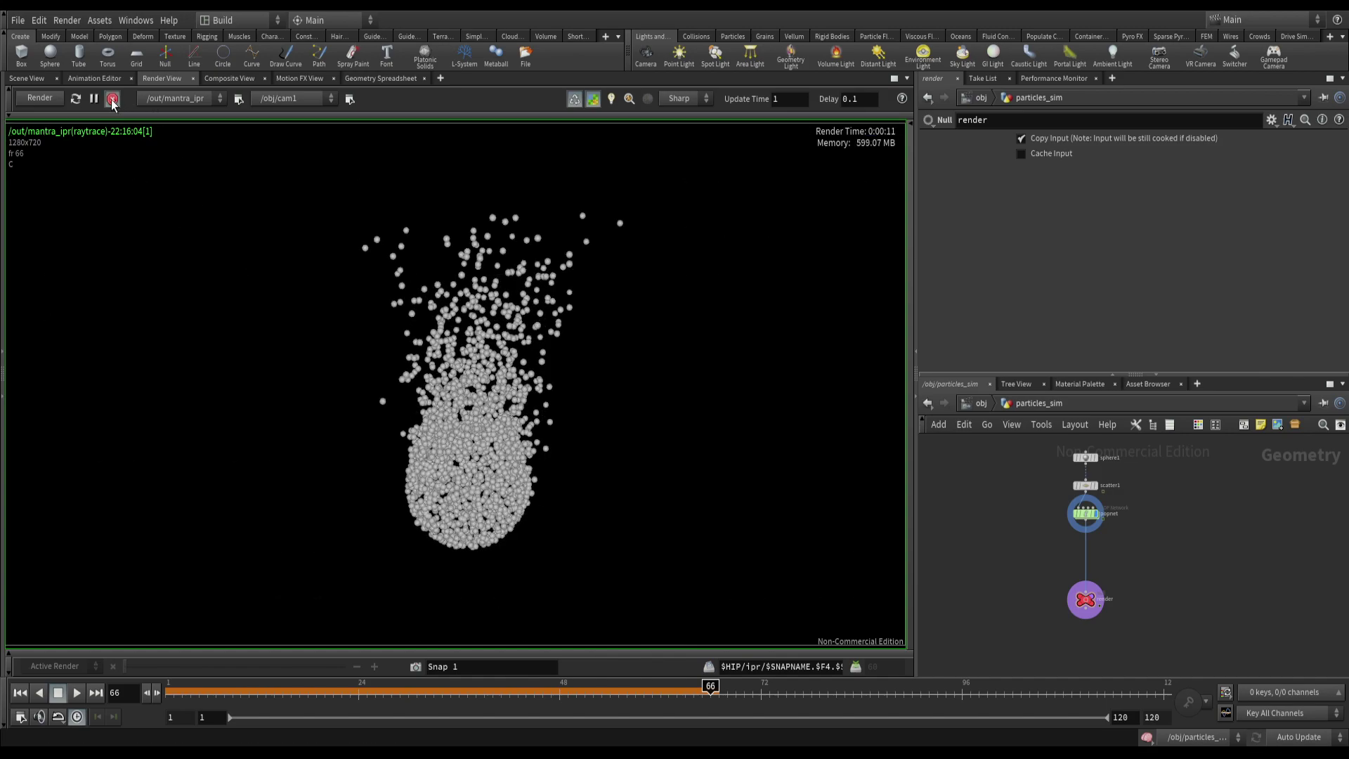
left_click(27, 78)
- At object level, add an environment light beside particles_sim and rename it envlight
left_click(981, 405)
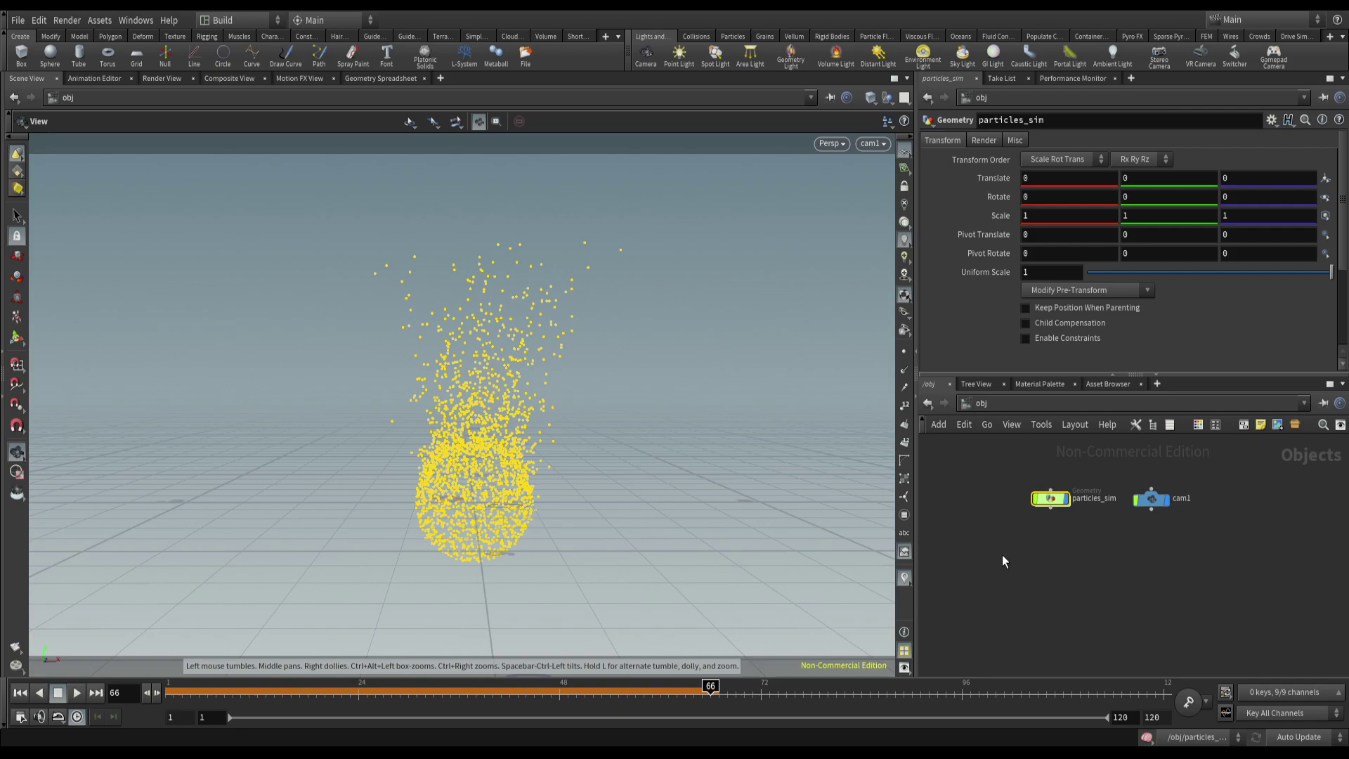
key("Tab")
type("env")
key("Return")
left_click(958, 499)
scroll(1001, 496, "up", 2)
double_click(1001, 497)
key("BackSpace")
key("Return")
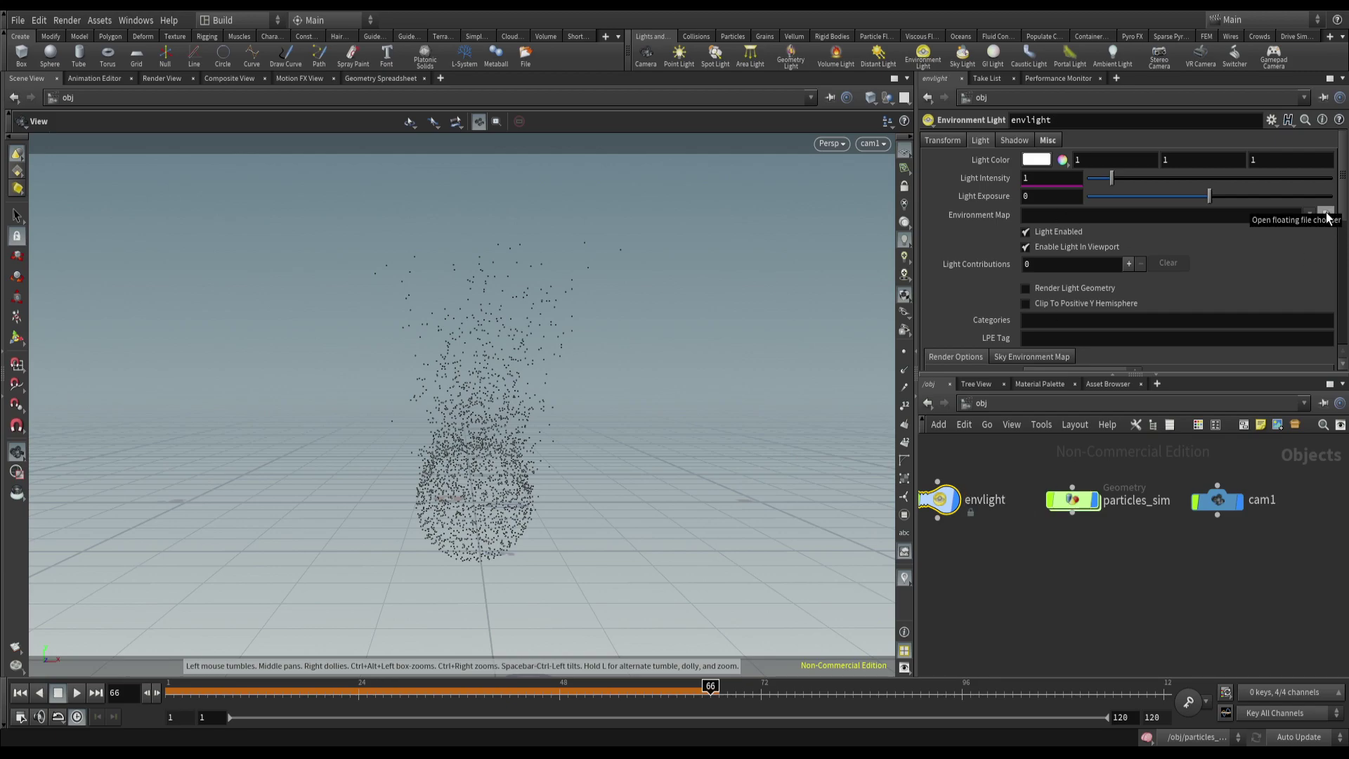
- Load HDRIHaven_lenong_1_2k.rat from Houdini's hdri folder as the environment map of envlight
left_click(1326, 214)
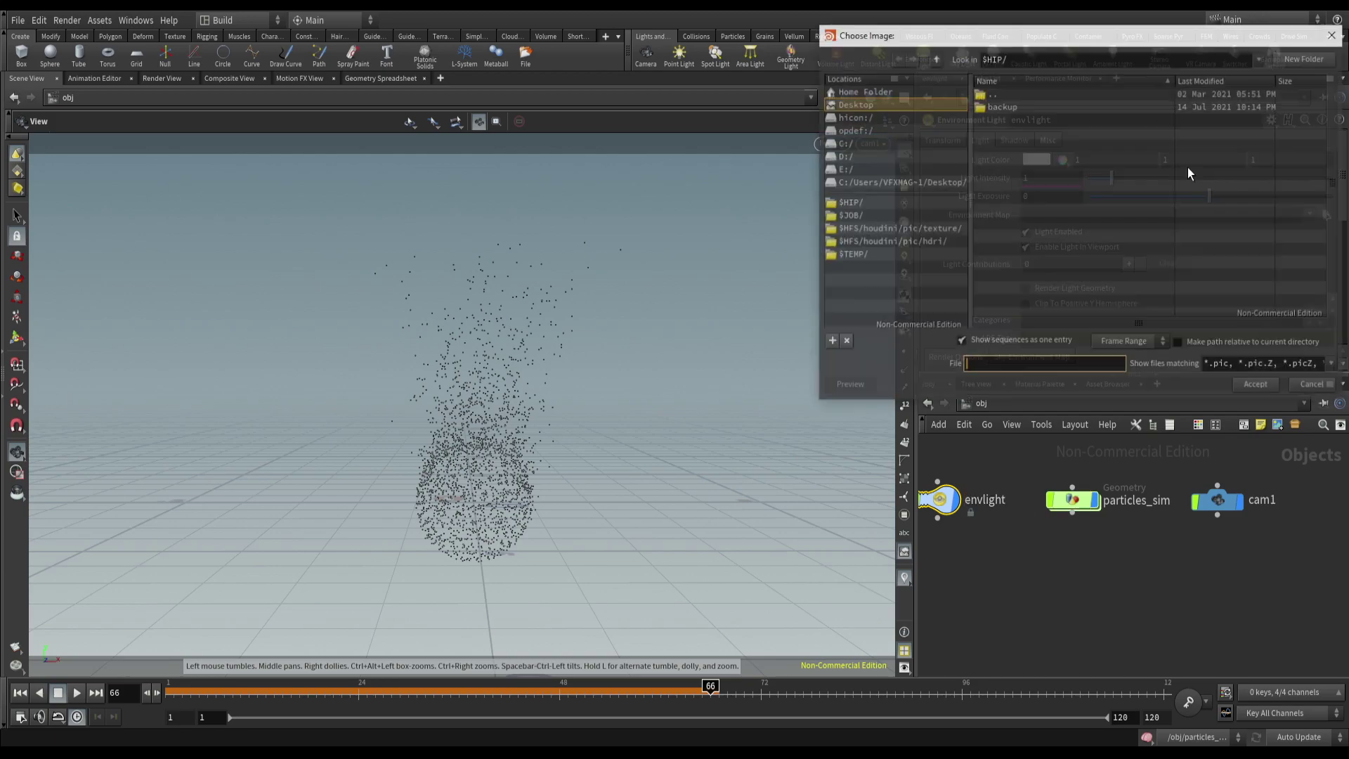
left_click(869, 242)
left_click(1054, 119)
left_click(1250, 385)
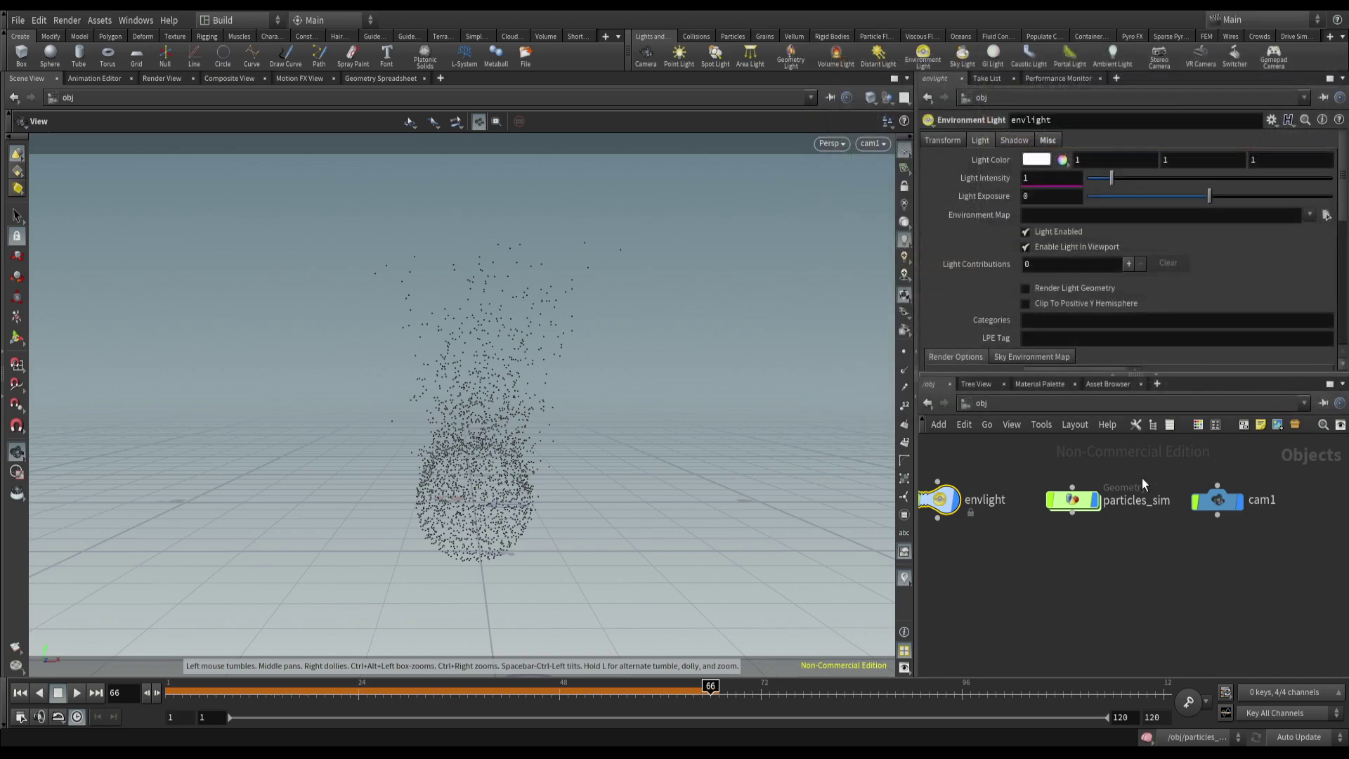
left_click(904, 224)
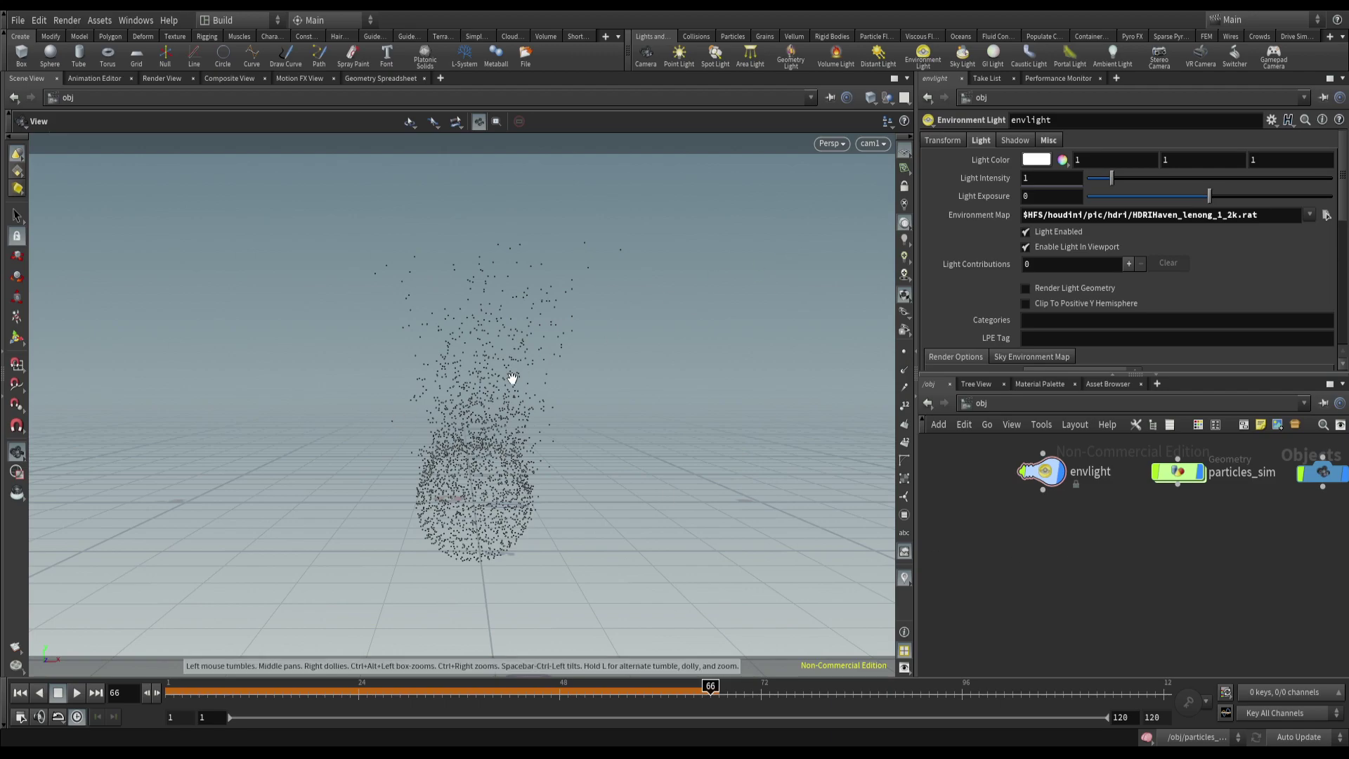
- Create a distant light from an elevated angle onto the particles and return the viewport to cam1
left_click_drag(513, 378, 576, 452)
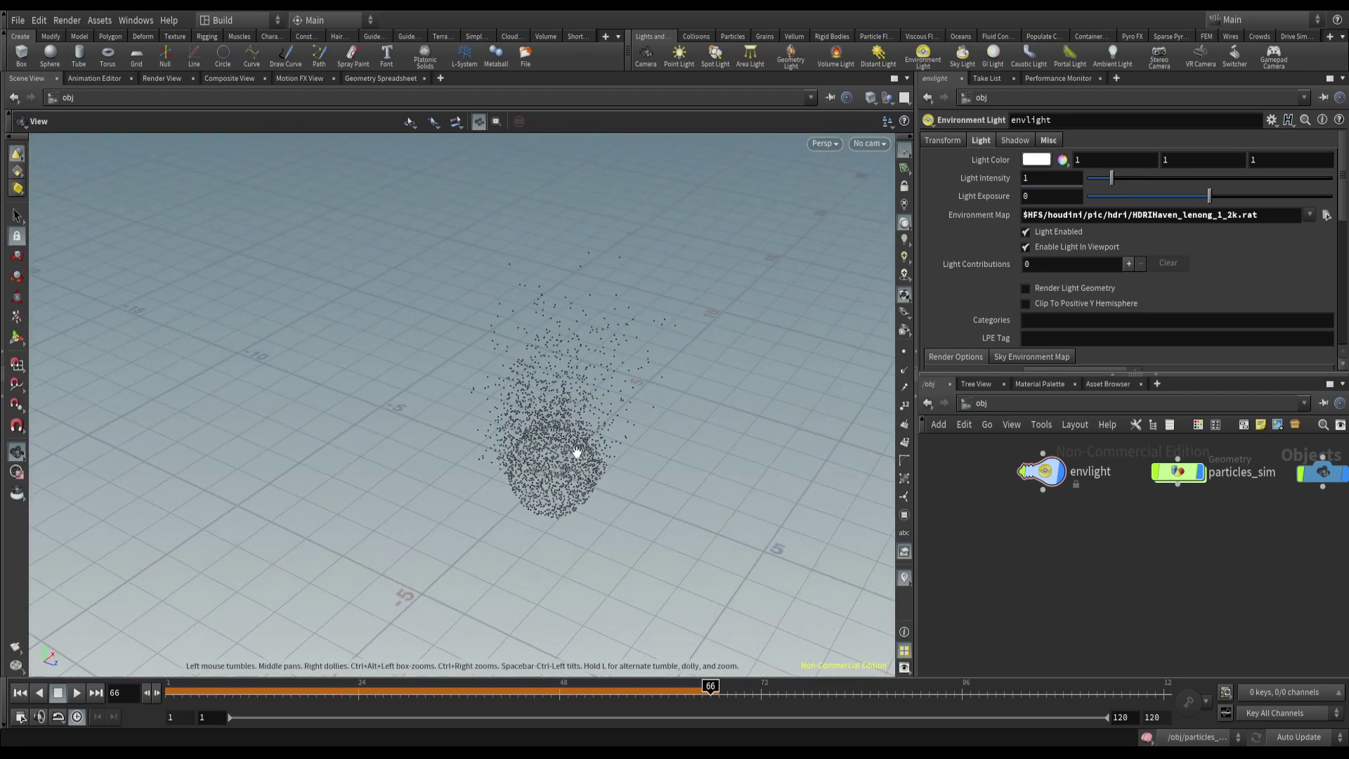
left_click(880, 56)
scroll(1078, 498, "down", 3)
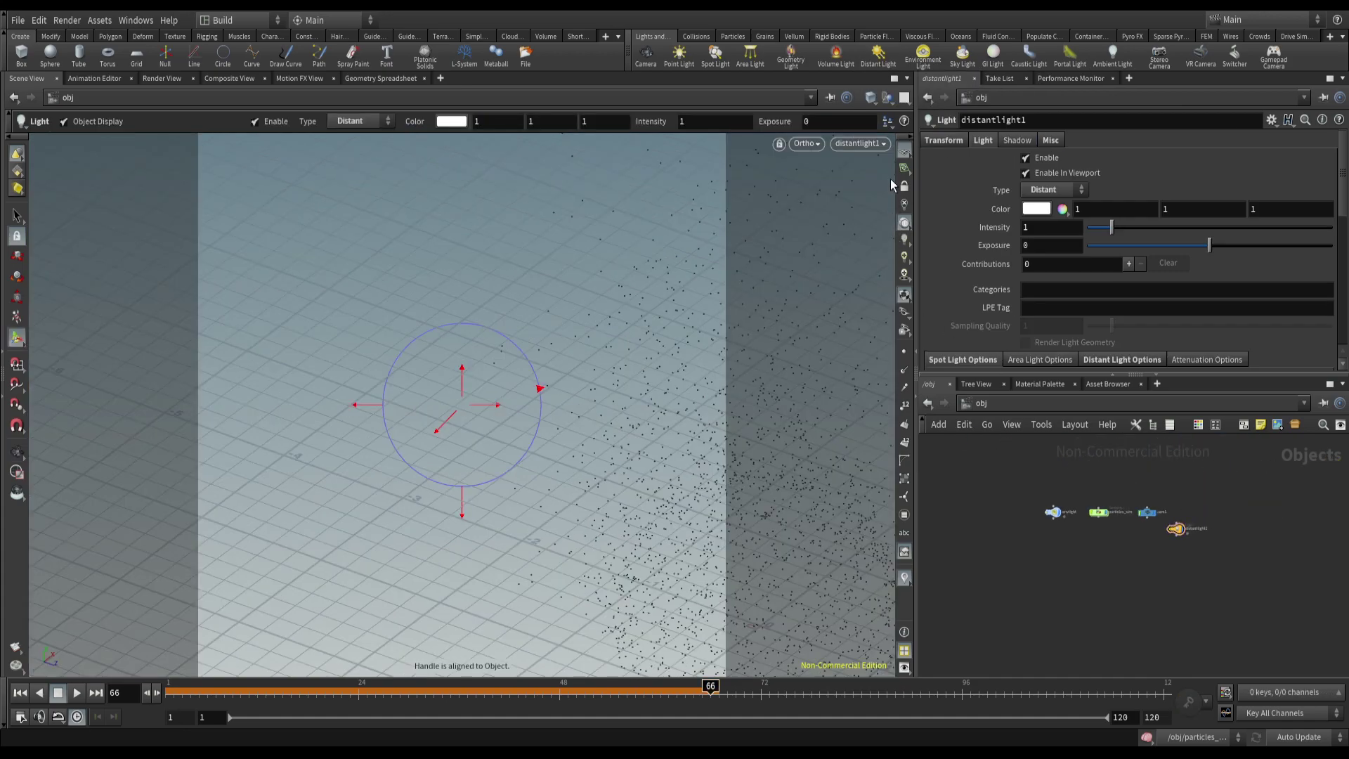
left_click(864, 144)
left_click(870, 211)
- Place the distant light node below envlight, rename it key and save the scene
left_click_drag(1207, 521, 1083, 528)
scroll(1054, 538, "up", 3)
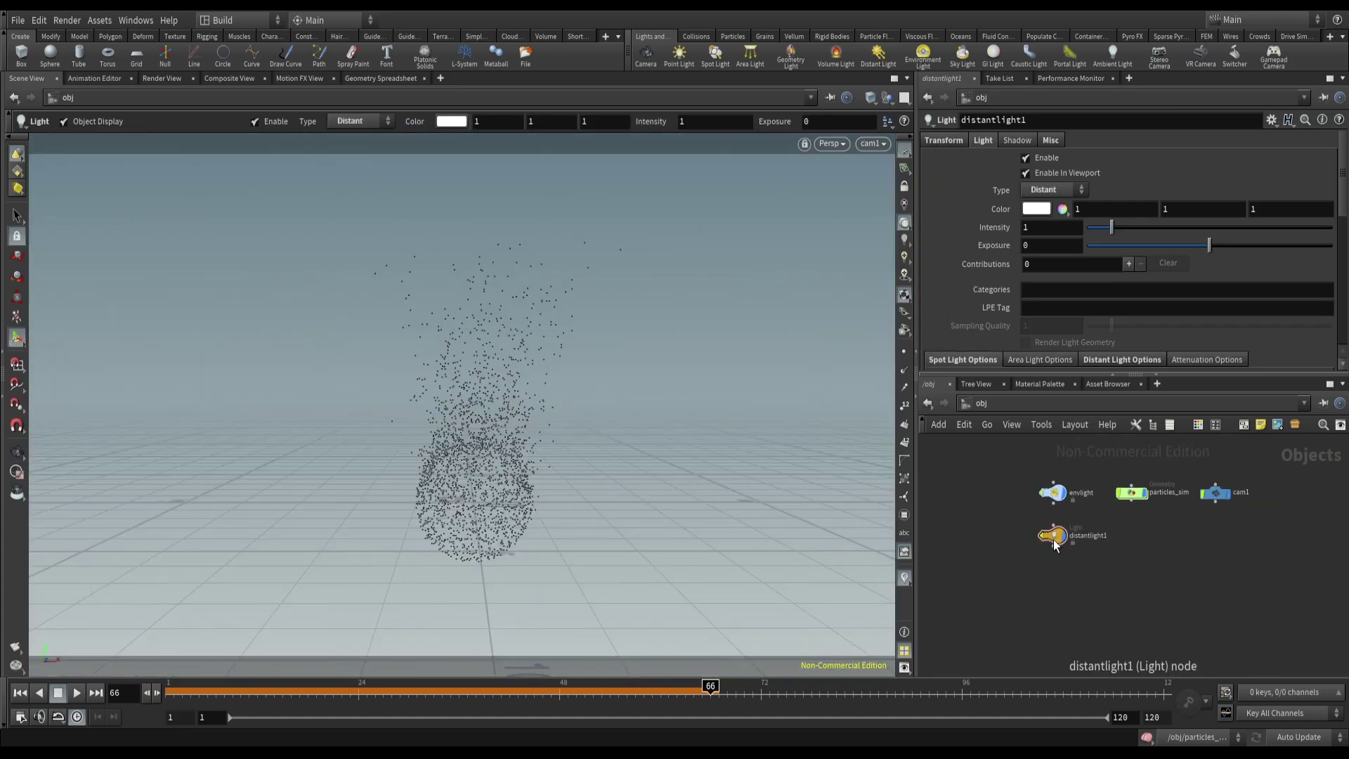
double_click(1091, 534)
type("key")
key("Return")
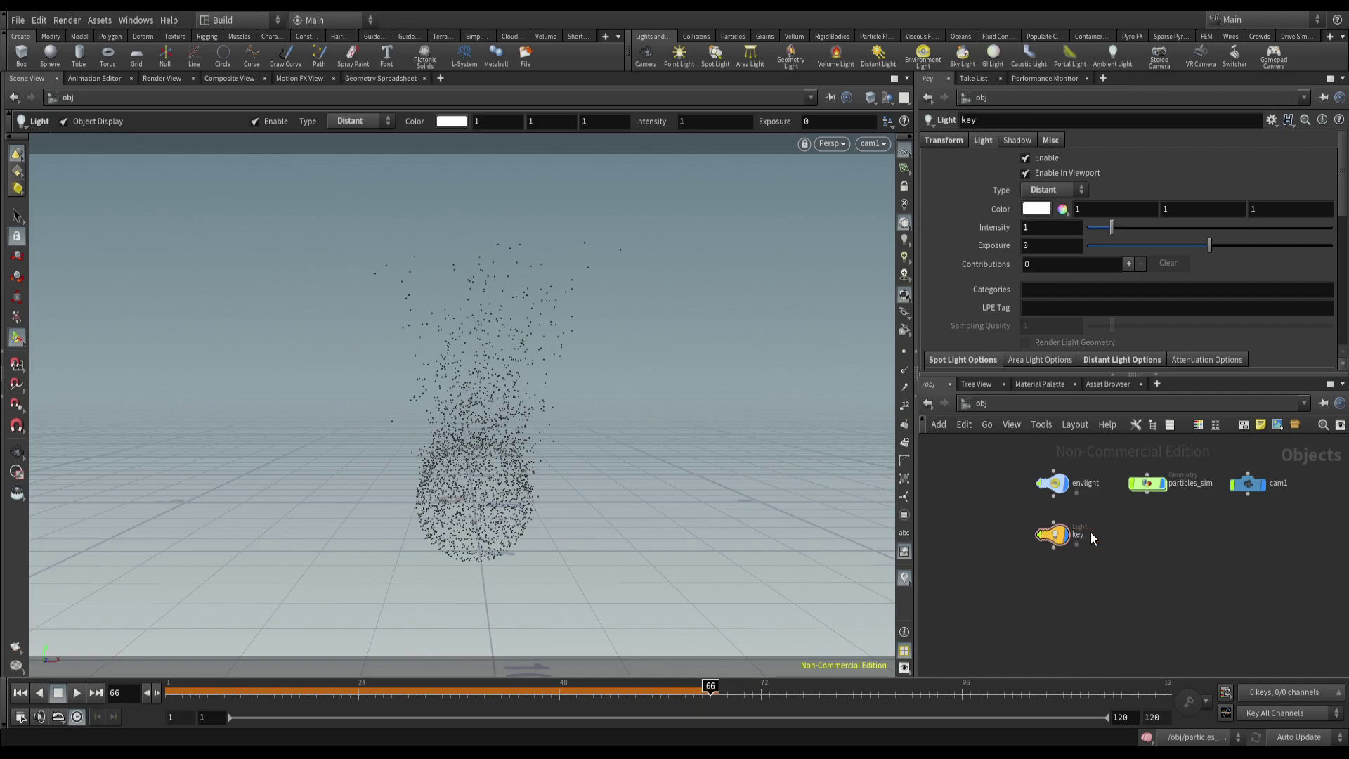
key("ctrl+s")
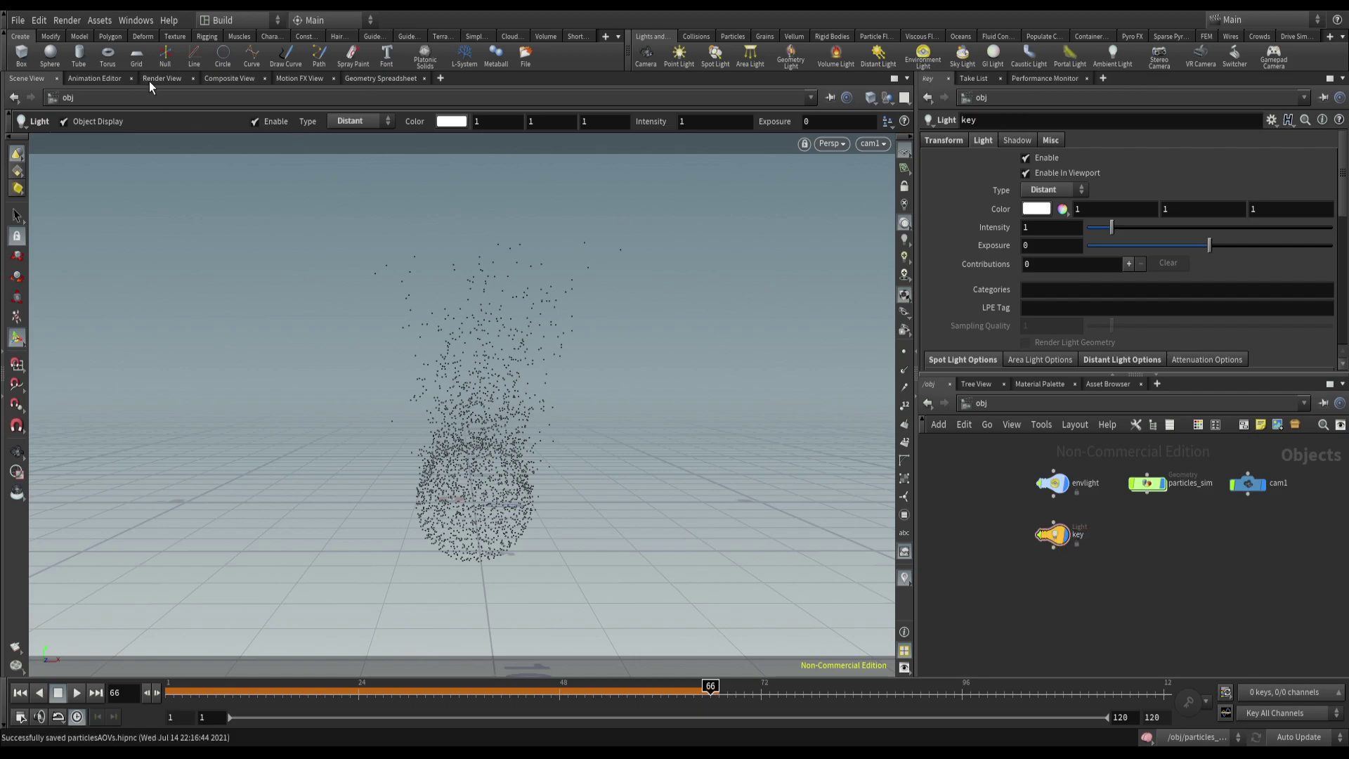
- Check the new lighting in a preview render of the particles, stop it and return to the scene view
left_click(152, 78)
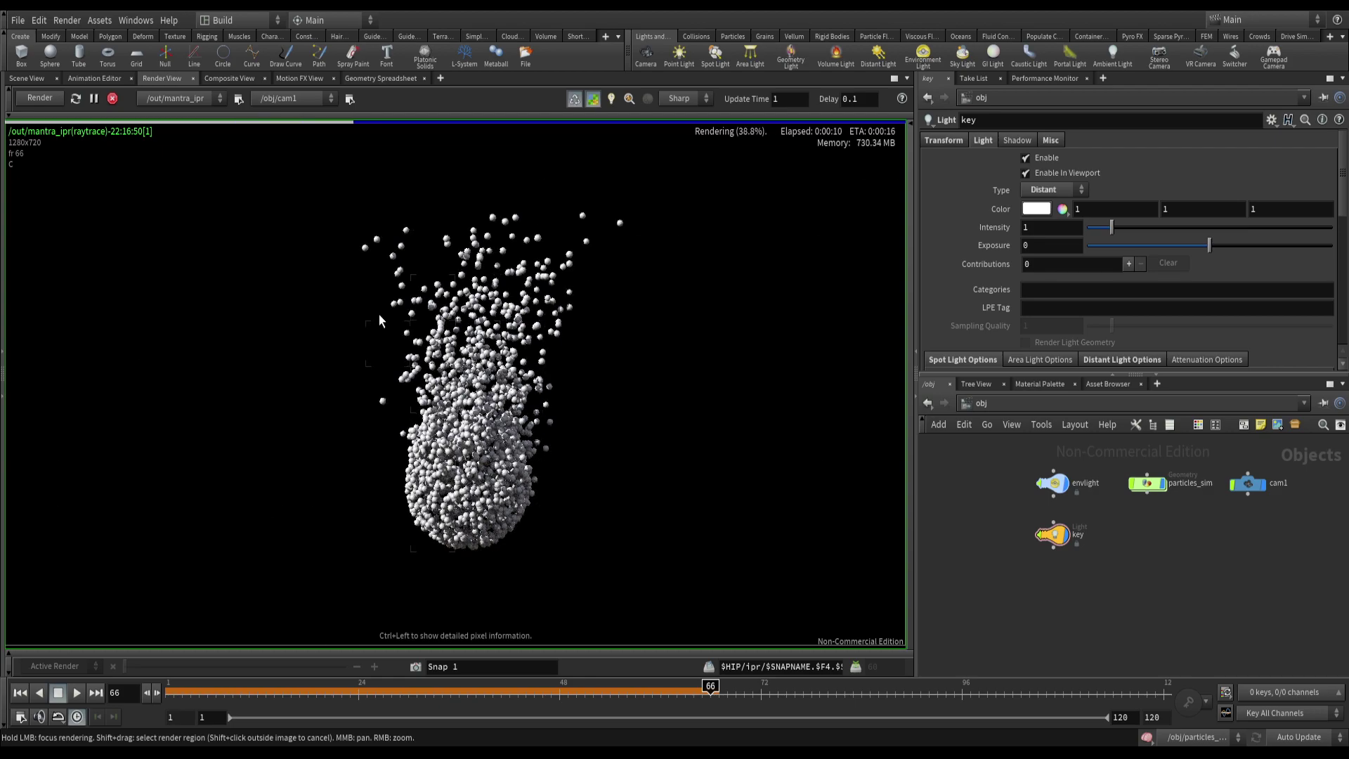
left_click(112, 99)
left_click(48, 81)
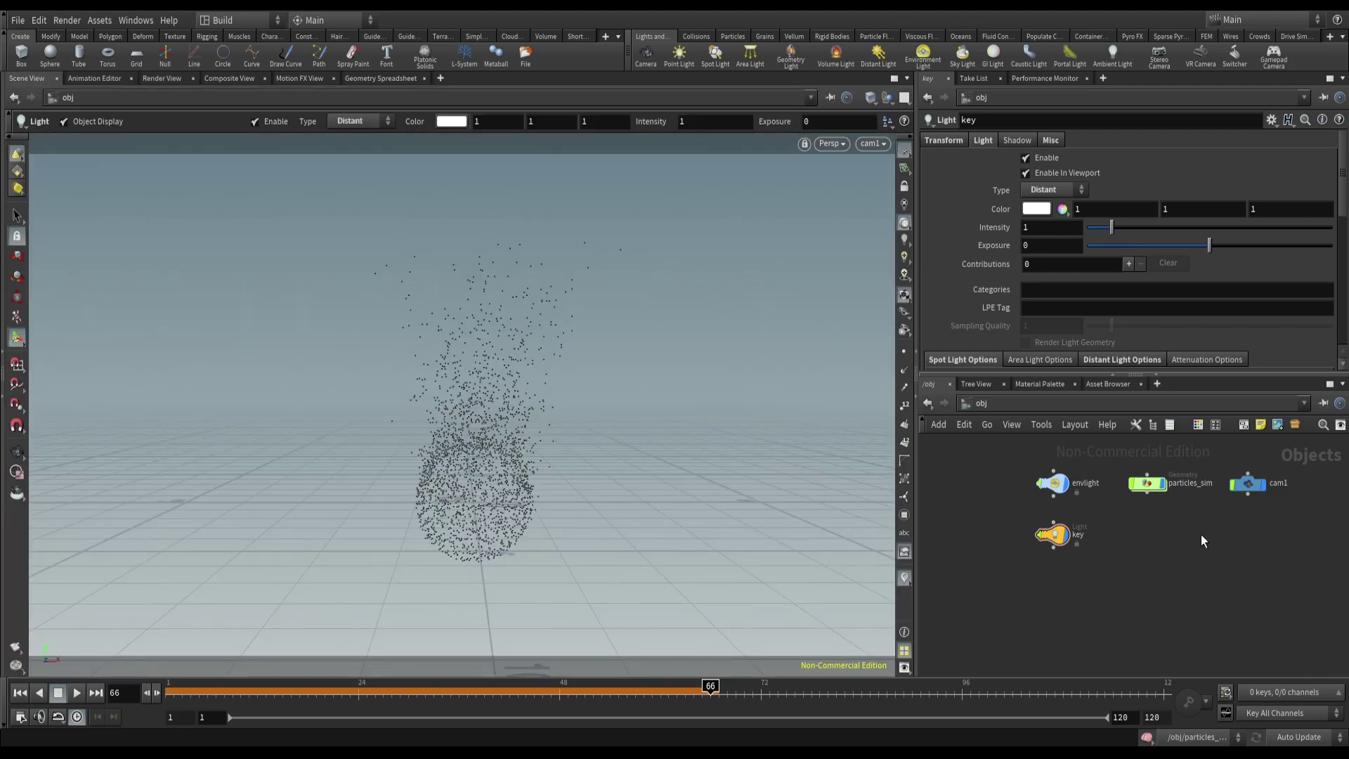
- Inside particles_sim, insert an Attribute Randomize node between popnet and the render null
double_click(1149, 483)
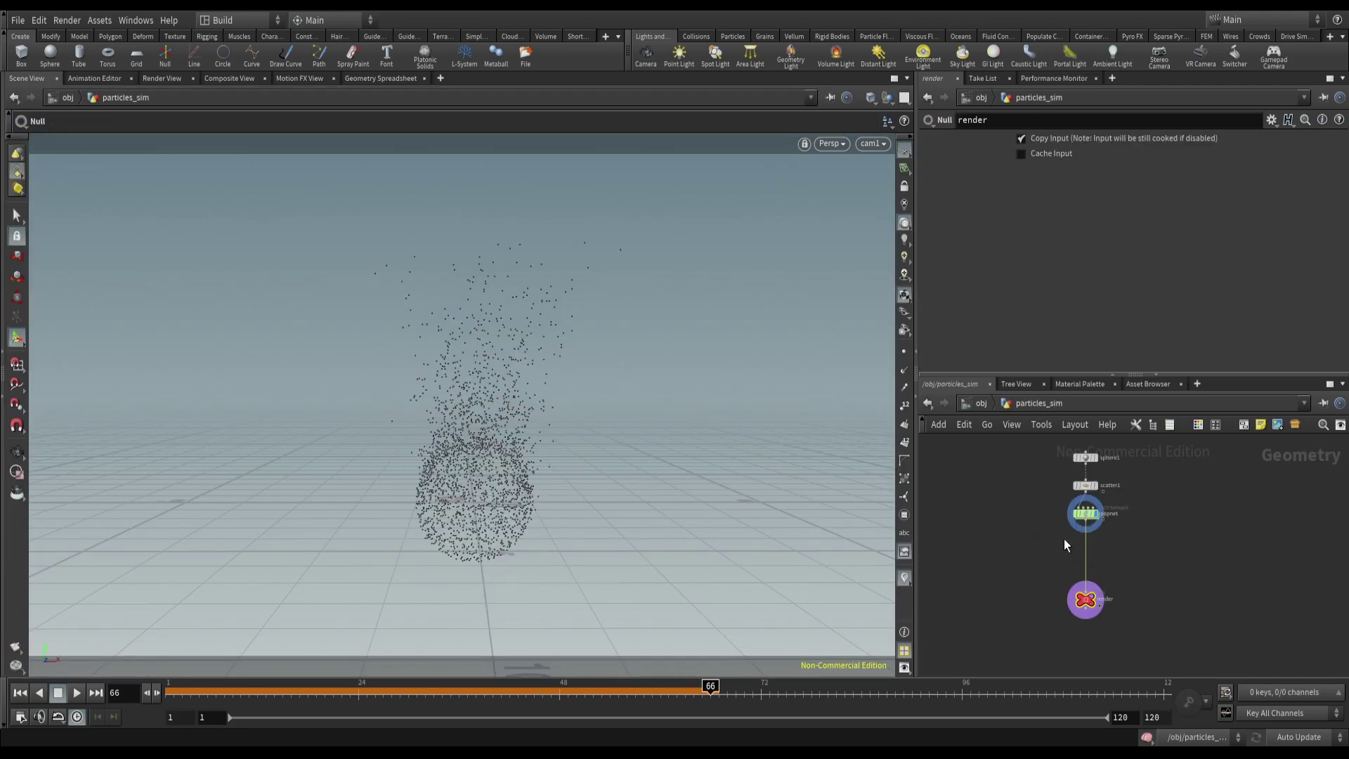
key("Tab")
type("rand")
left_click(1159, 176)
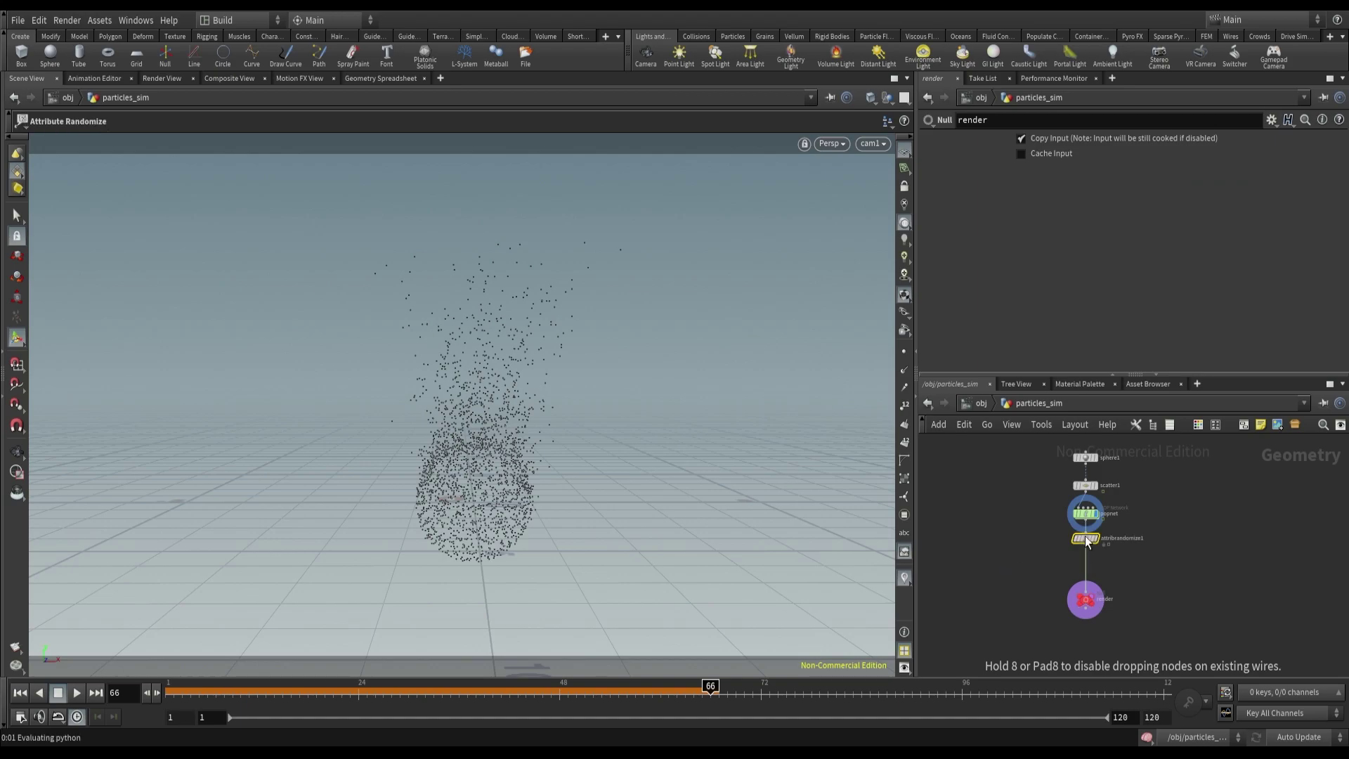
left_click(1076, 531)
- Set the Attribute Randomize node to affect pscale with a Custom Ramp distribution
left_click(1028, 196)
type("pscale")
key("Return")
left_click(1082, 271)
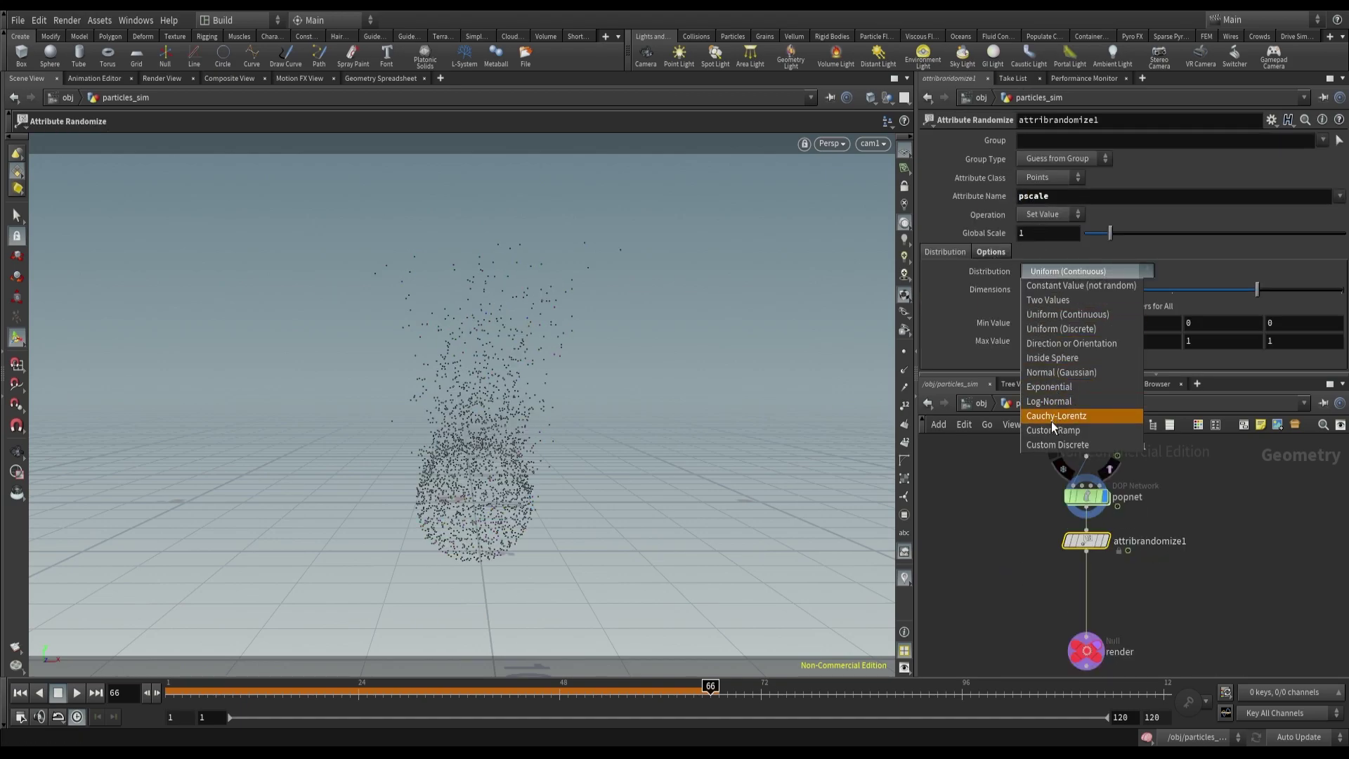
left_click(1096, 430)
- Set Fit Value 1 To to .02 and Fit Value 0 To to the expression ch("fit1to")/3
left_click(1033, 324)
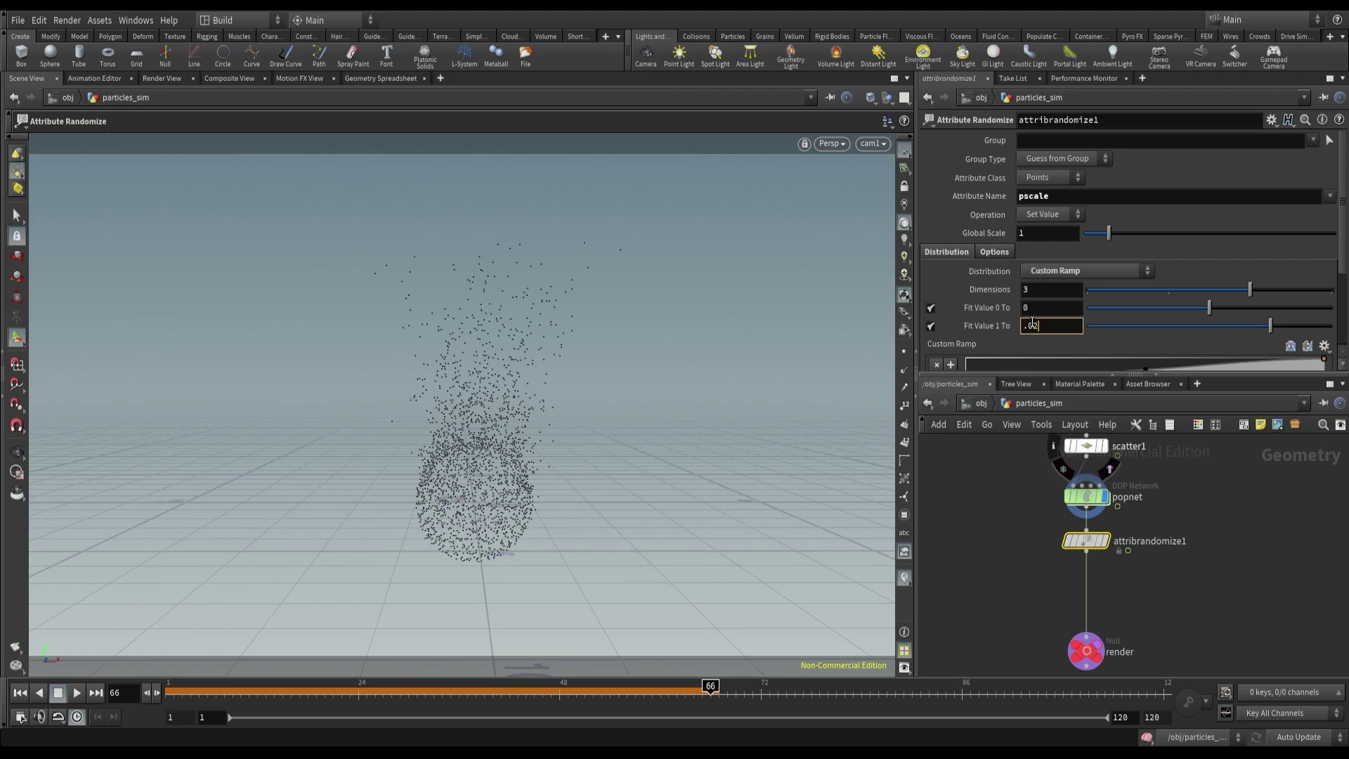
key("Return")
right_click(1040, 308)
left_click(1052, 333)
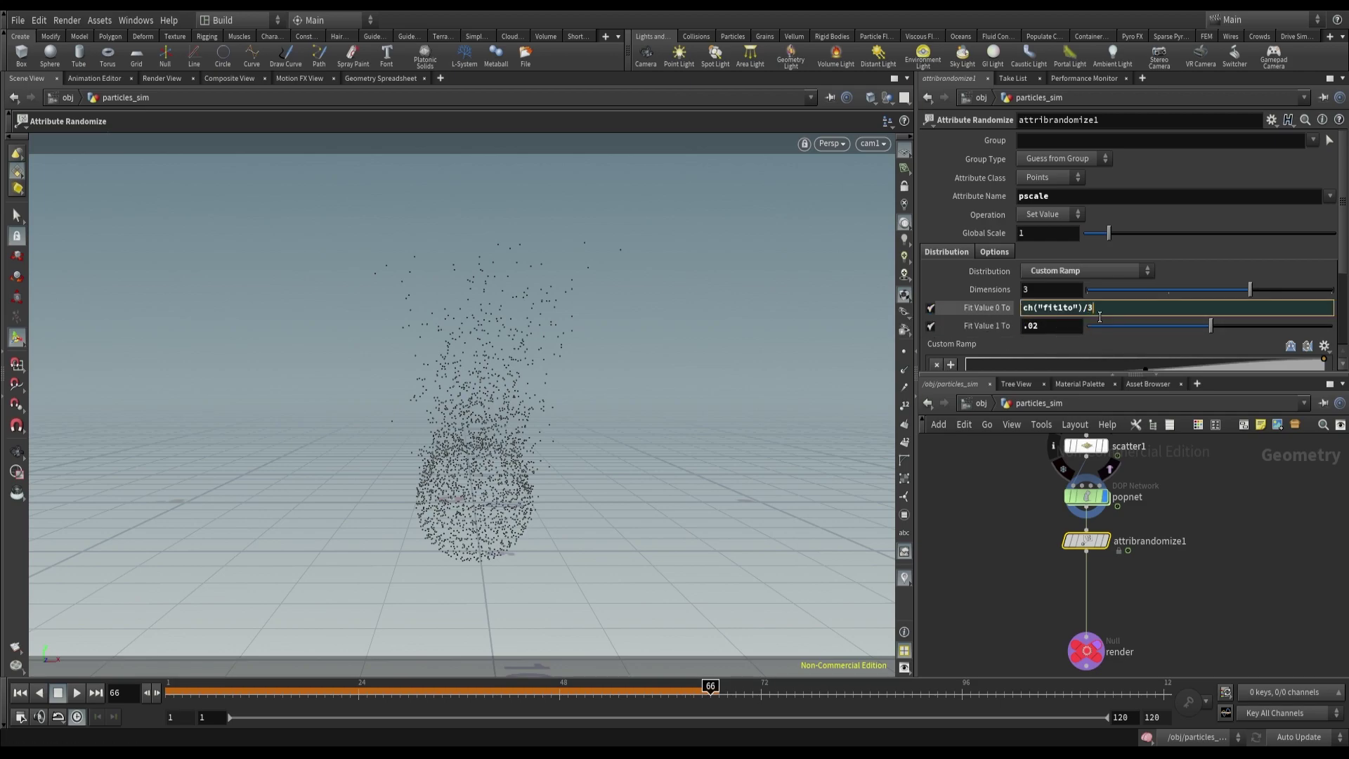
type("/3")
key("Return")
- Bend the custom ramp into a late-rising curve by moving its middle point to about 0.86 and adding a low point near 0.69
scroll(998, 316, "down", 4)
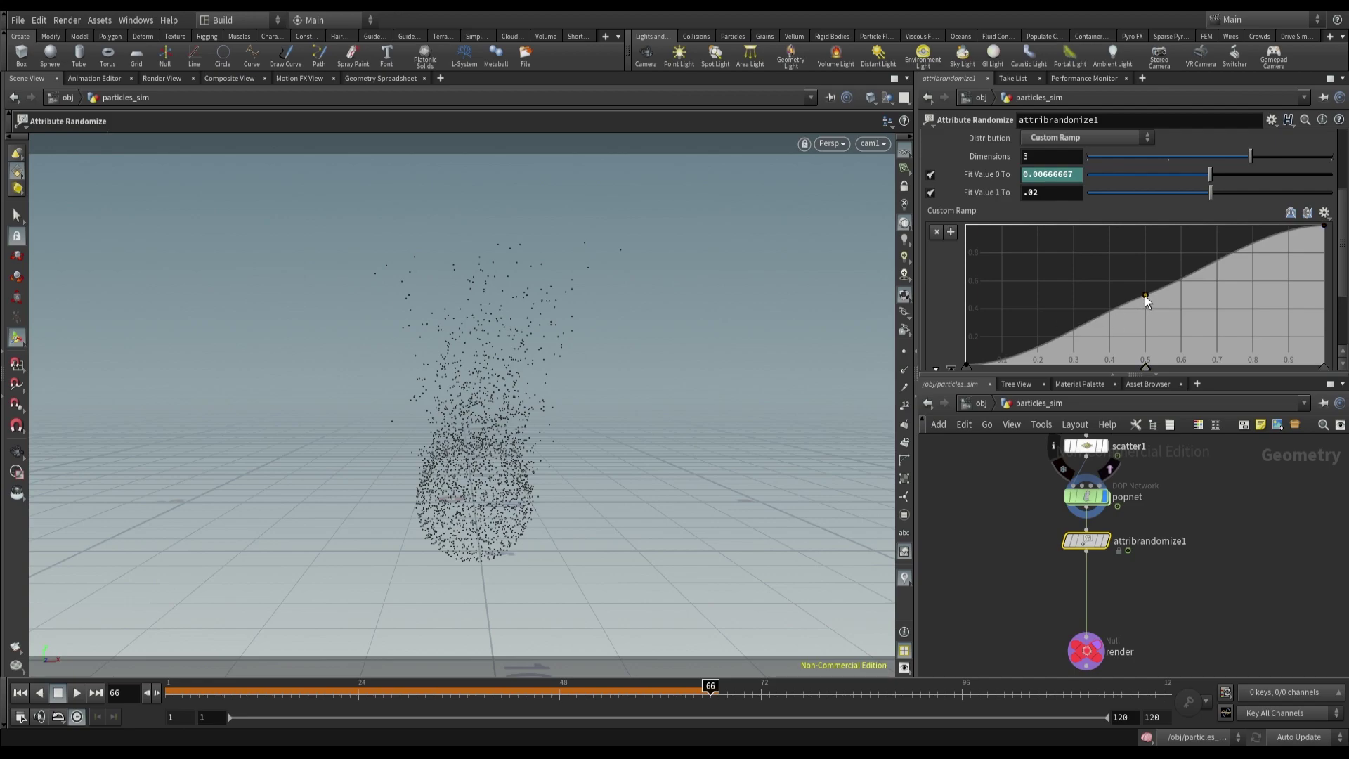
left_click_drag(1145, 296, 1275, 291)
left_click(1212, 333)
scroll(953, 304, "down", 1)
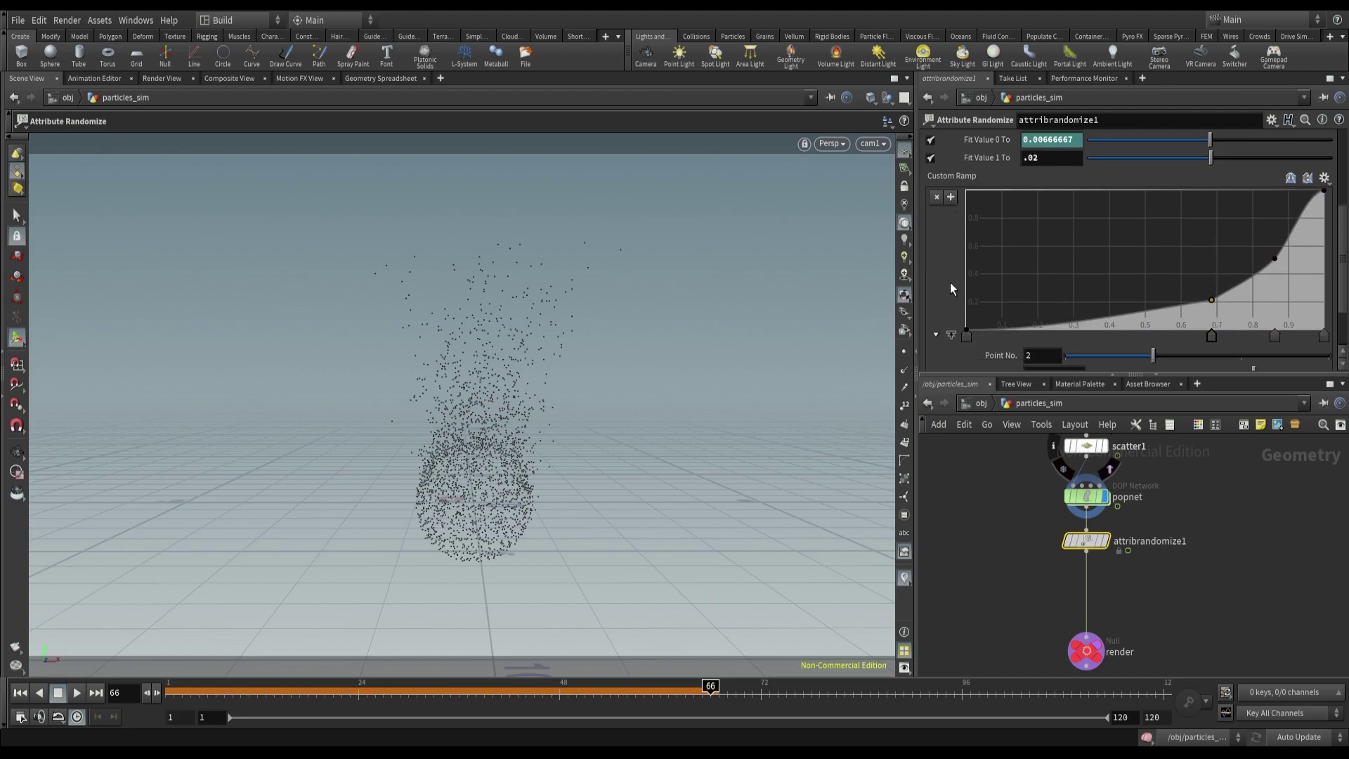
- Rename the Attribute Randomize node attribrandomize_pscale and save the scene
double_click(1184, 542)
key("BackSpace")
type("_pscale")
key("Return")
left_click(994, 517)
key("ctrl+s")
- Check the randomized particle sizes in a new preview render and return to the scene view
left_click(162, 78)
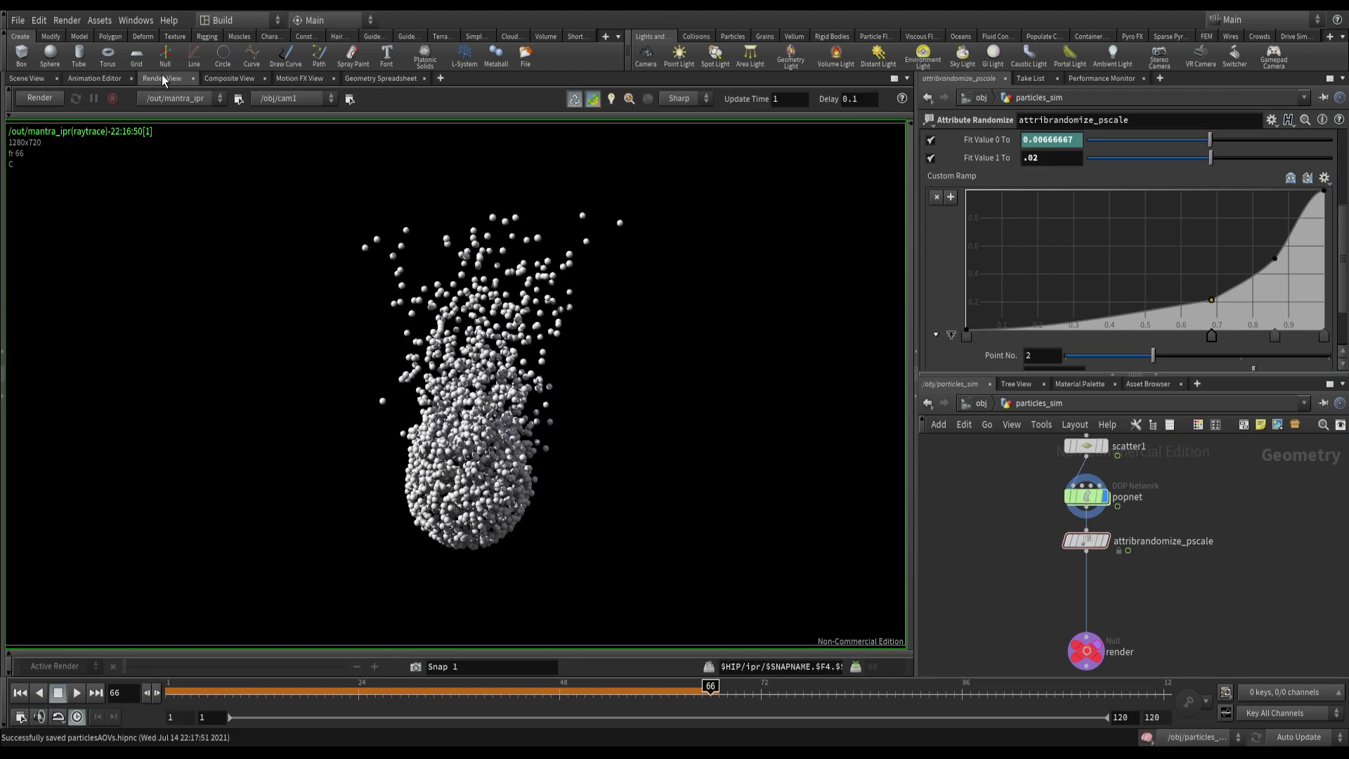
left_click(56, 99)
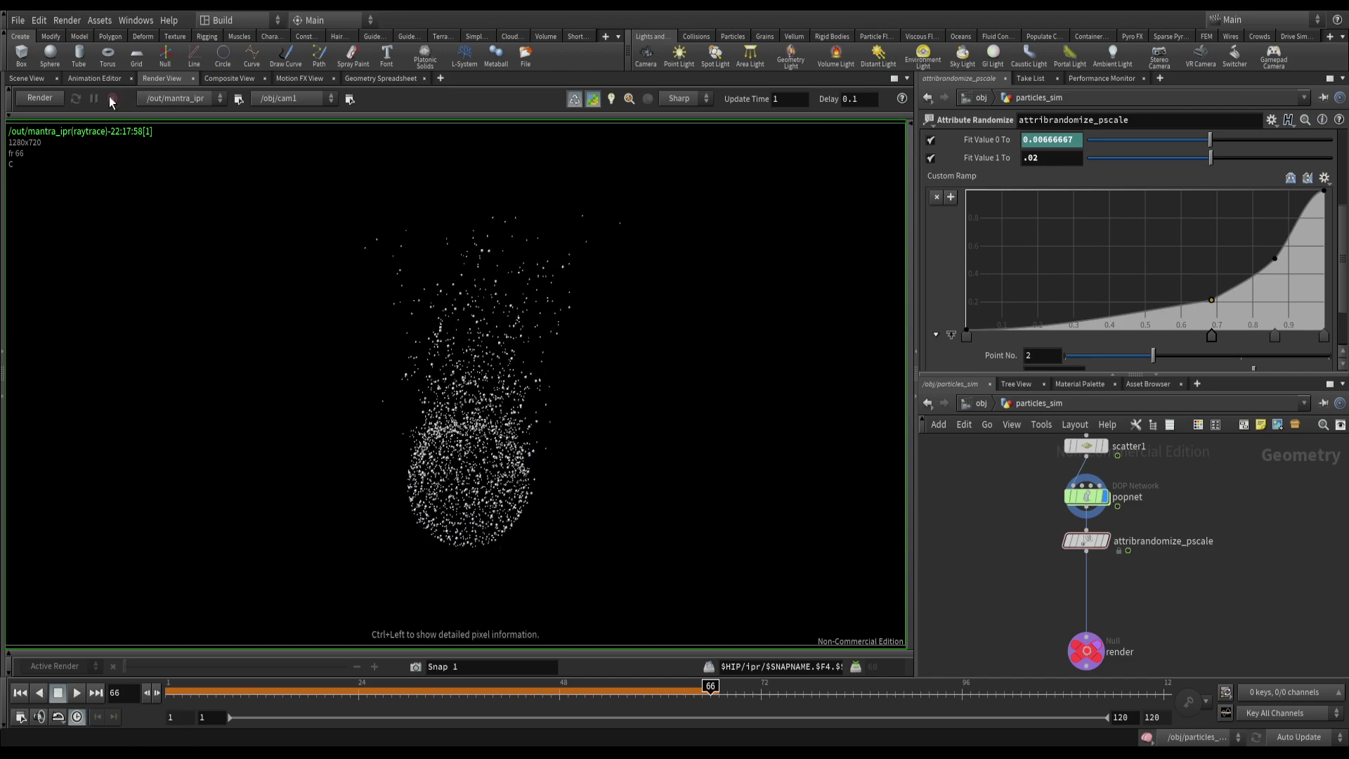
left_click(32, 78)
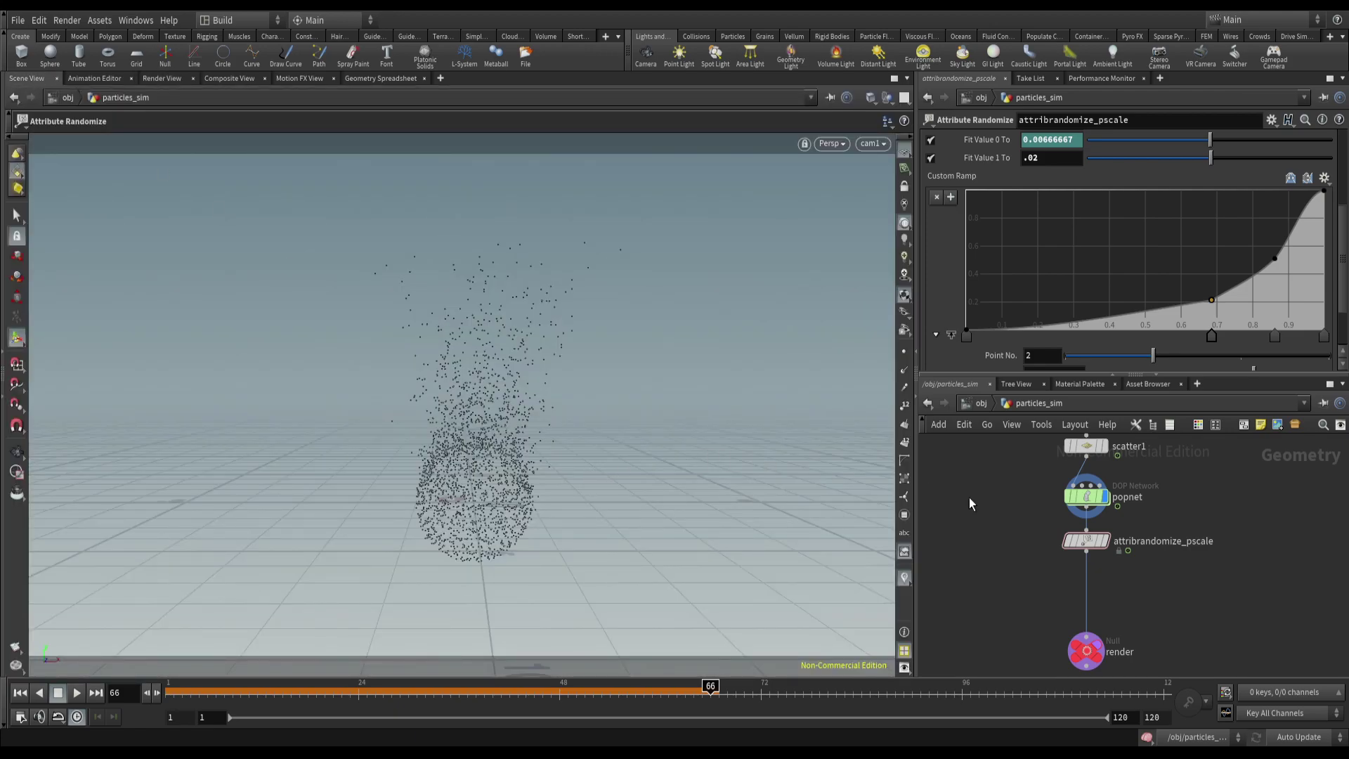
- Display point numbers for popnet, play the simulation and scrub to frame 23 to examine the numbering
left_click(1105, 507)
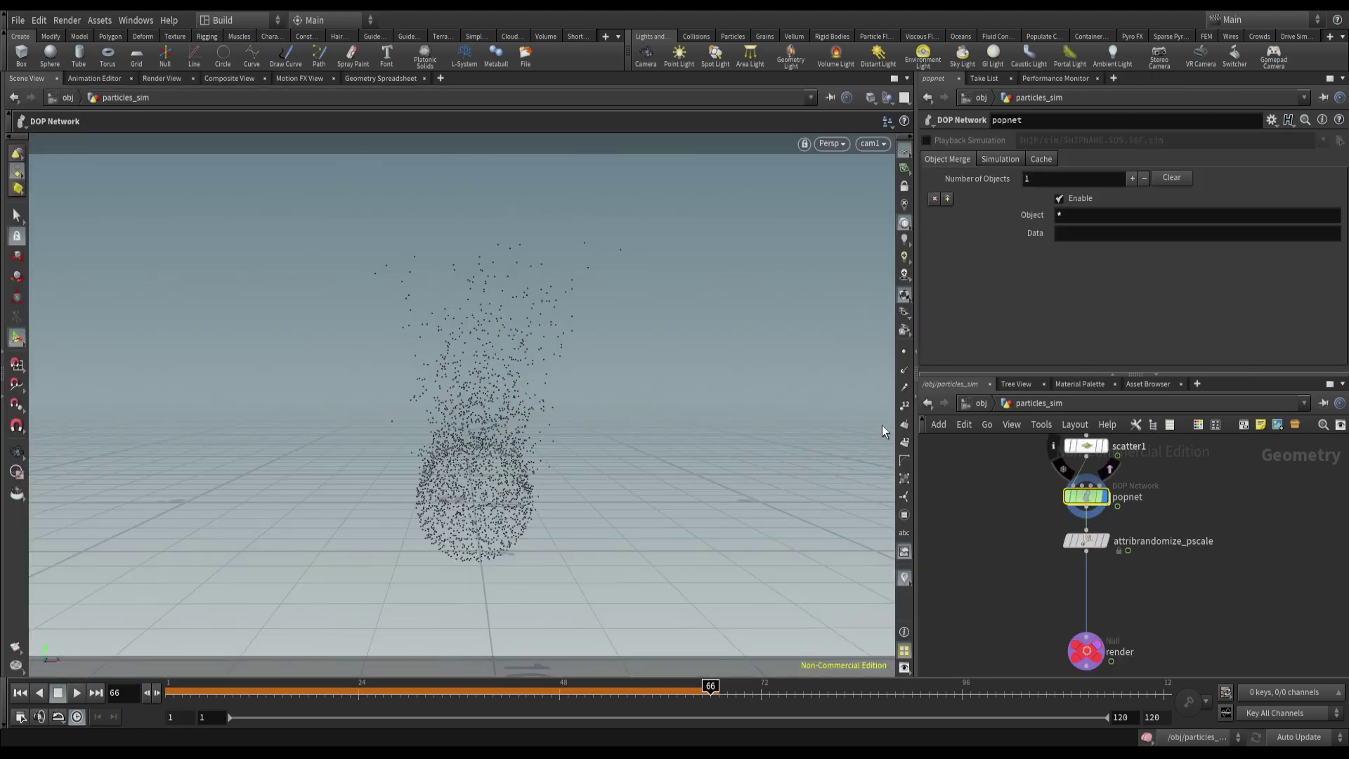
left_click(903, 407)
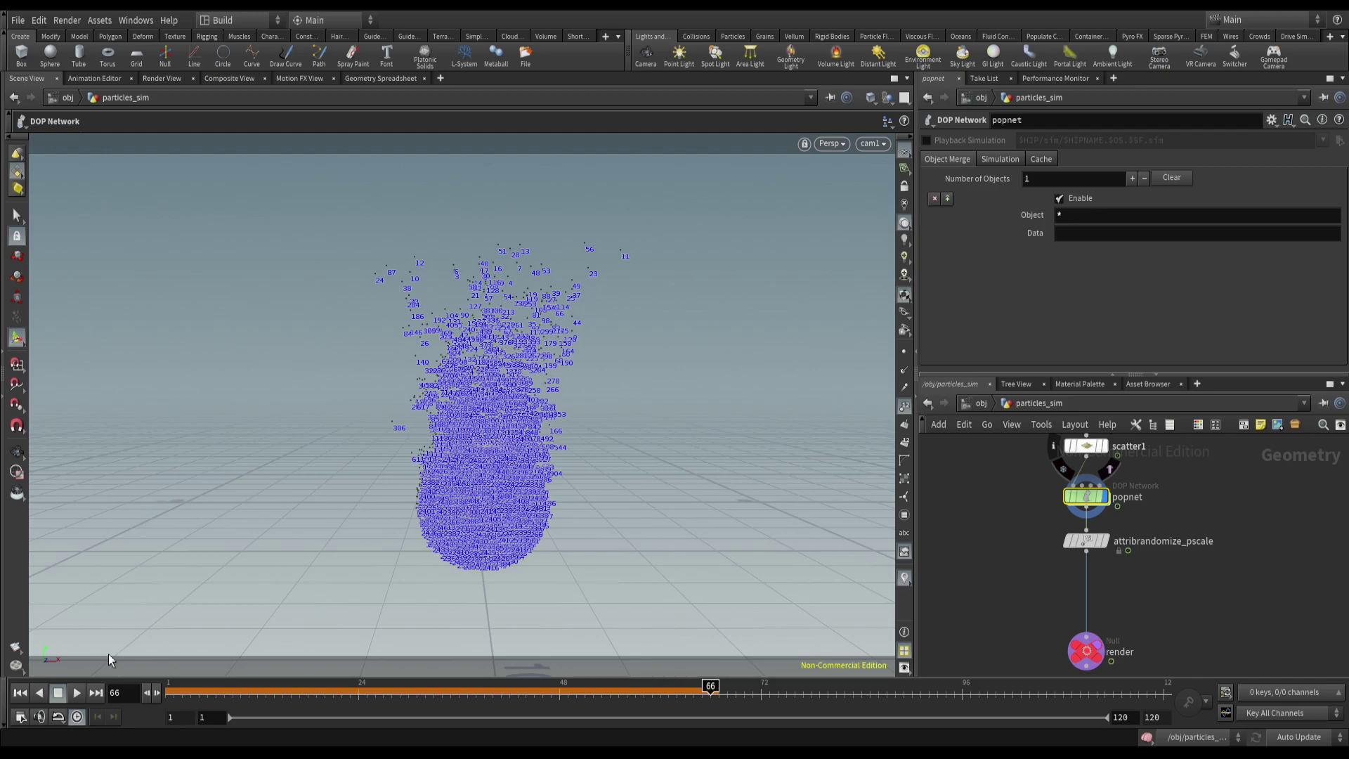
left_click(71, 693)
left_click_drag(559, 694, 350, 693)
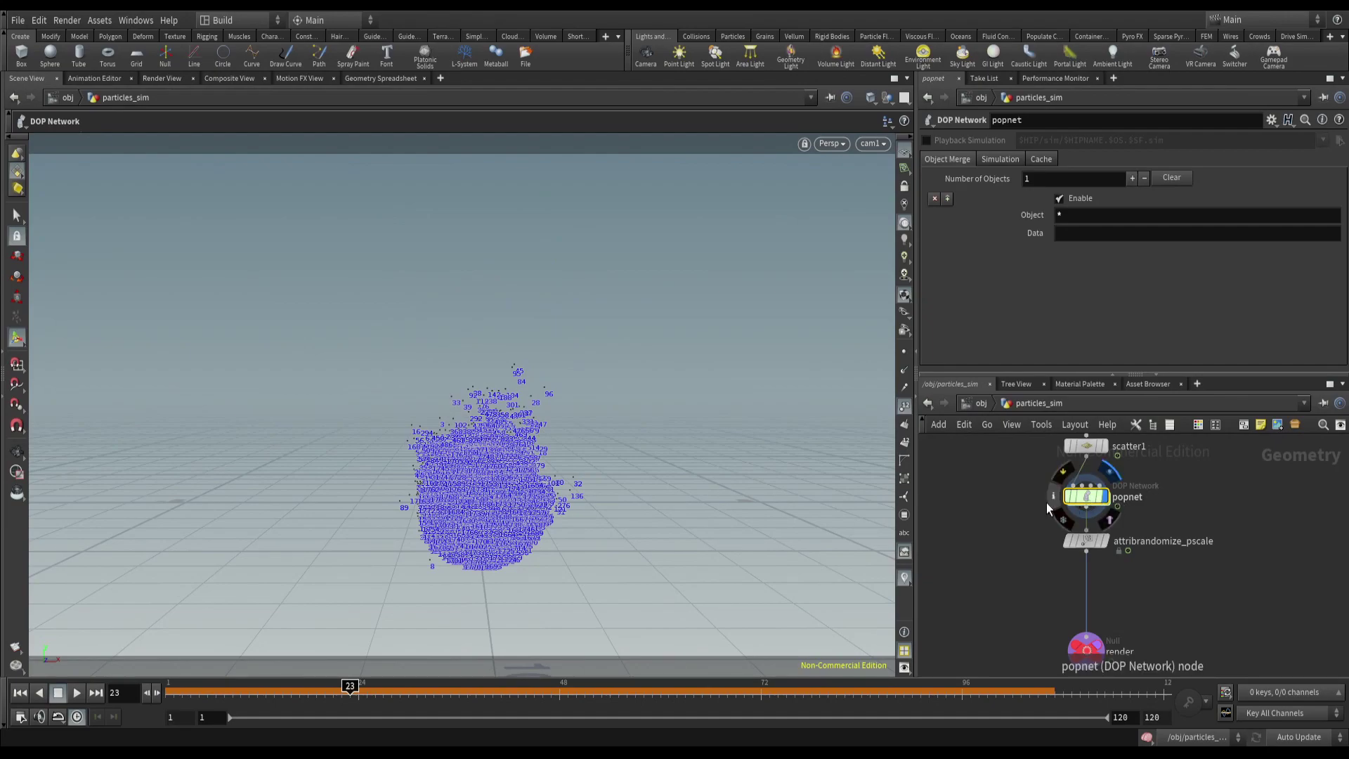
- Add a visualizer for popnet's id point attribute from its node info, and hide the point numbers
left_click(1054, 499)
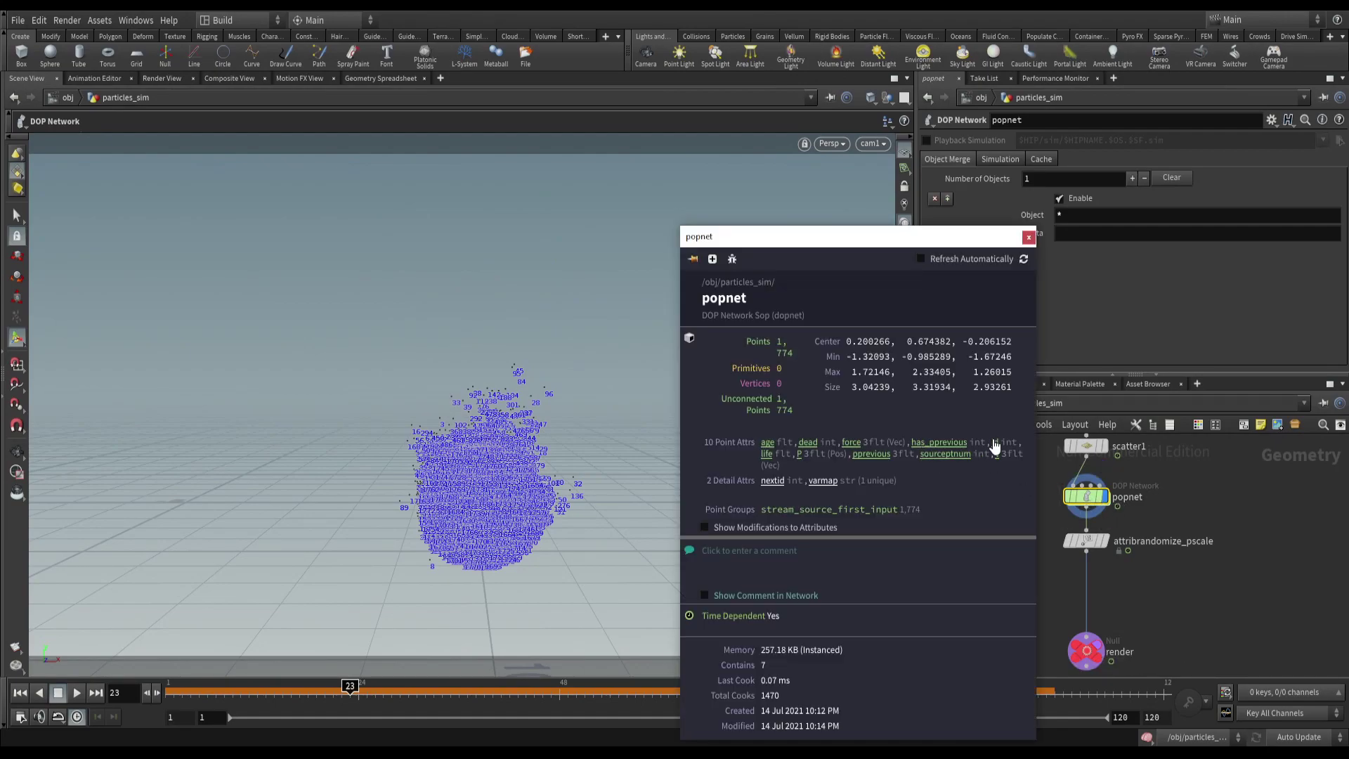
left_click(1028, 237)
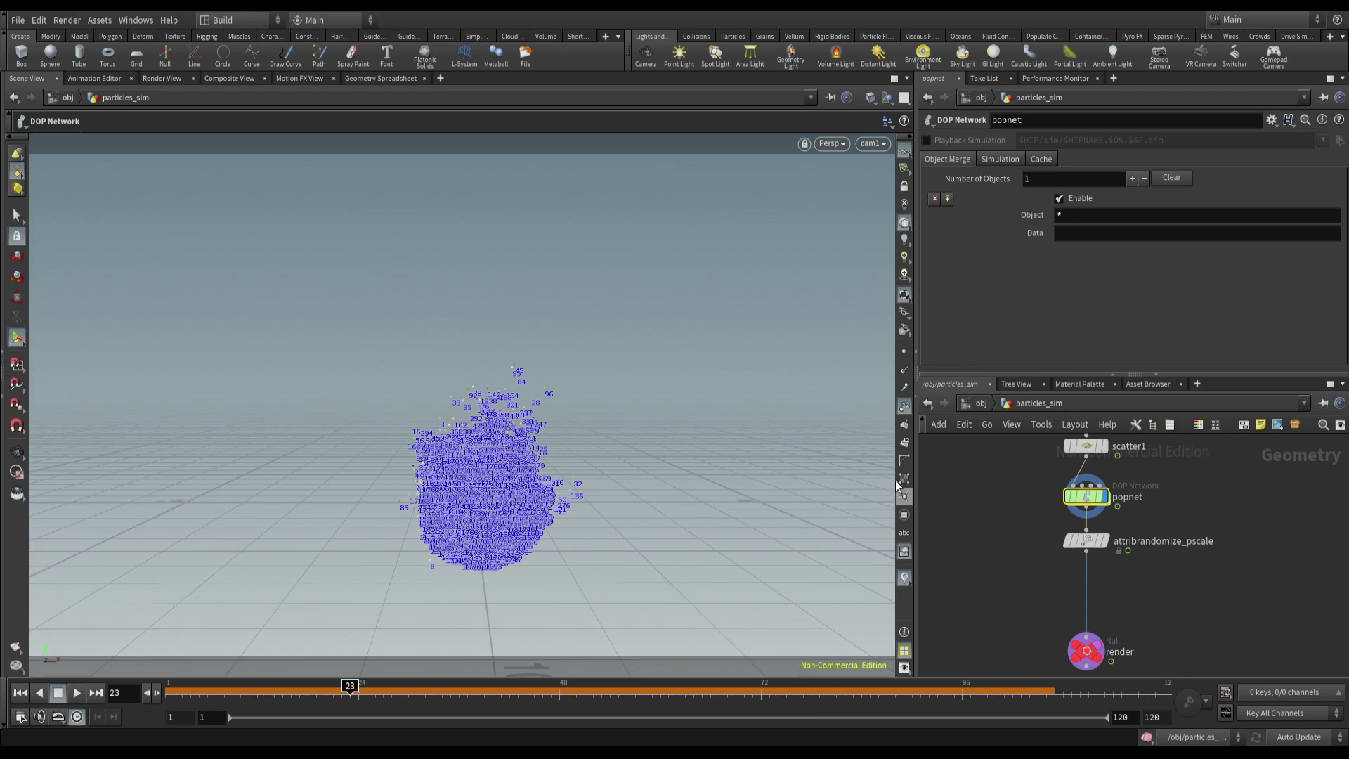
left_click(905, 532)
left_click(900, 584)
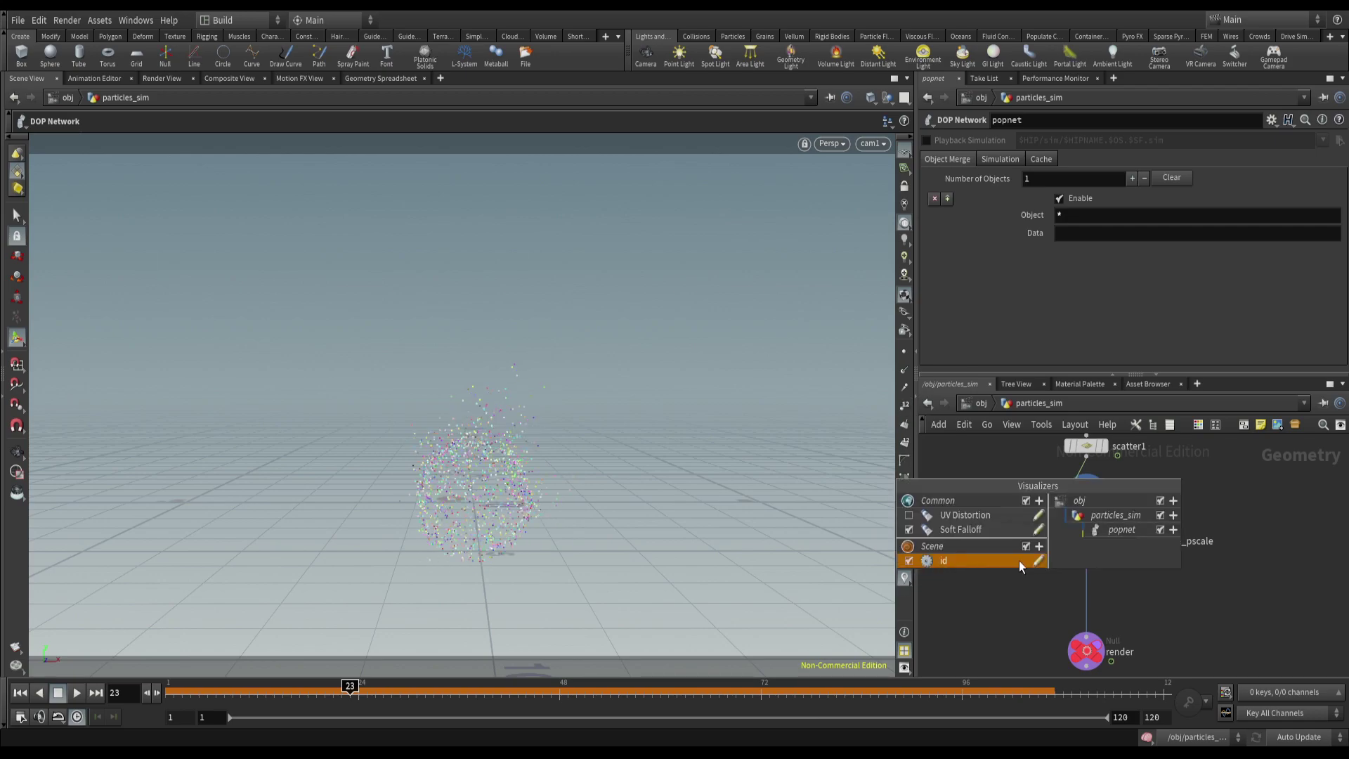
- Change the id visualizer's type to Marker and scrub to frame 48 to examine the particle ids
left_click(1040, 561)
left_click(991, 430)
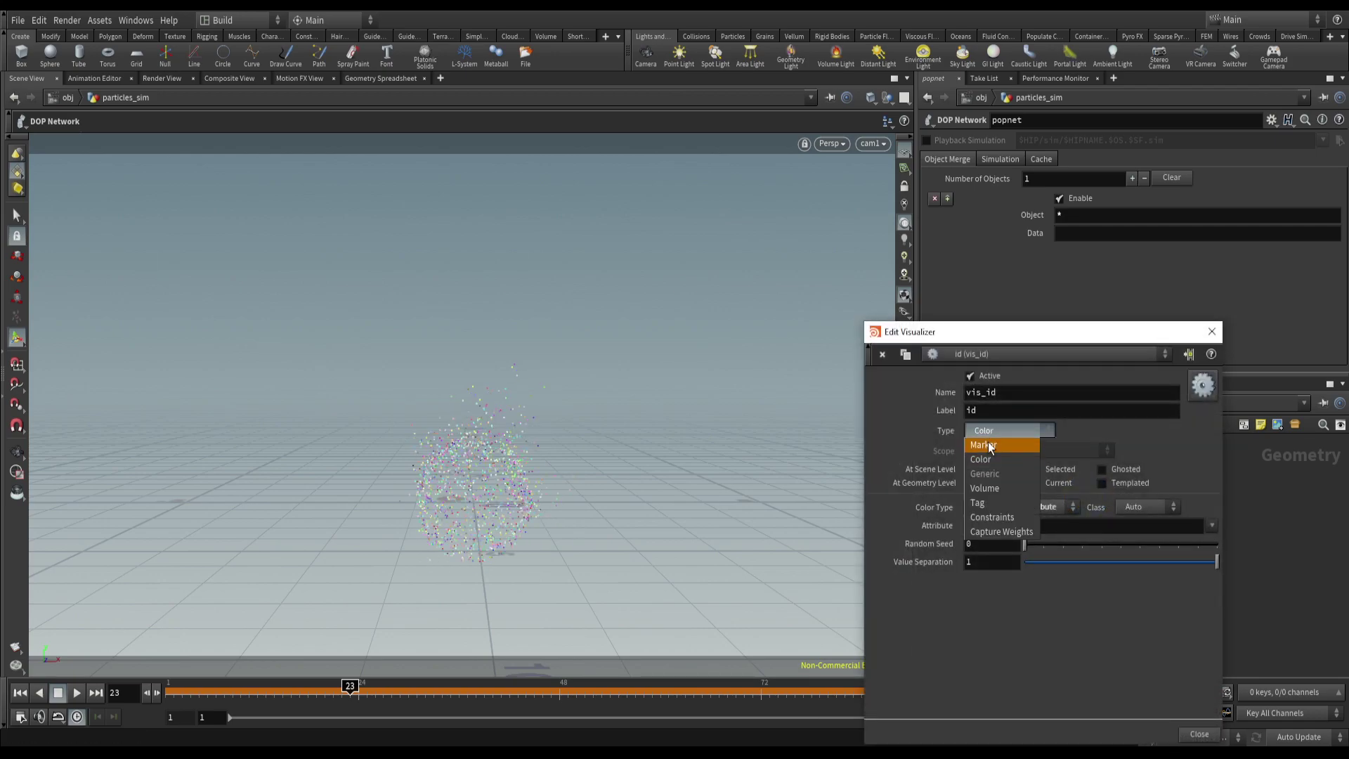
left_click(988, 444)
left_click(1212, 331)
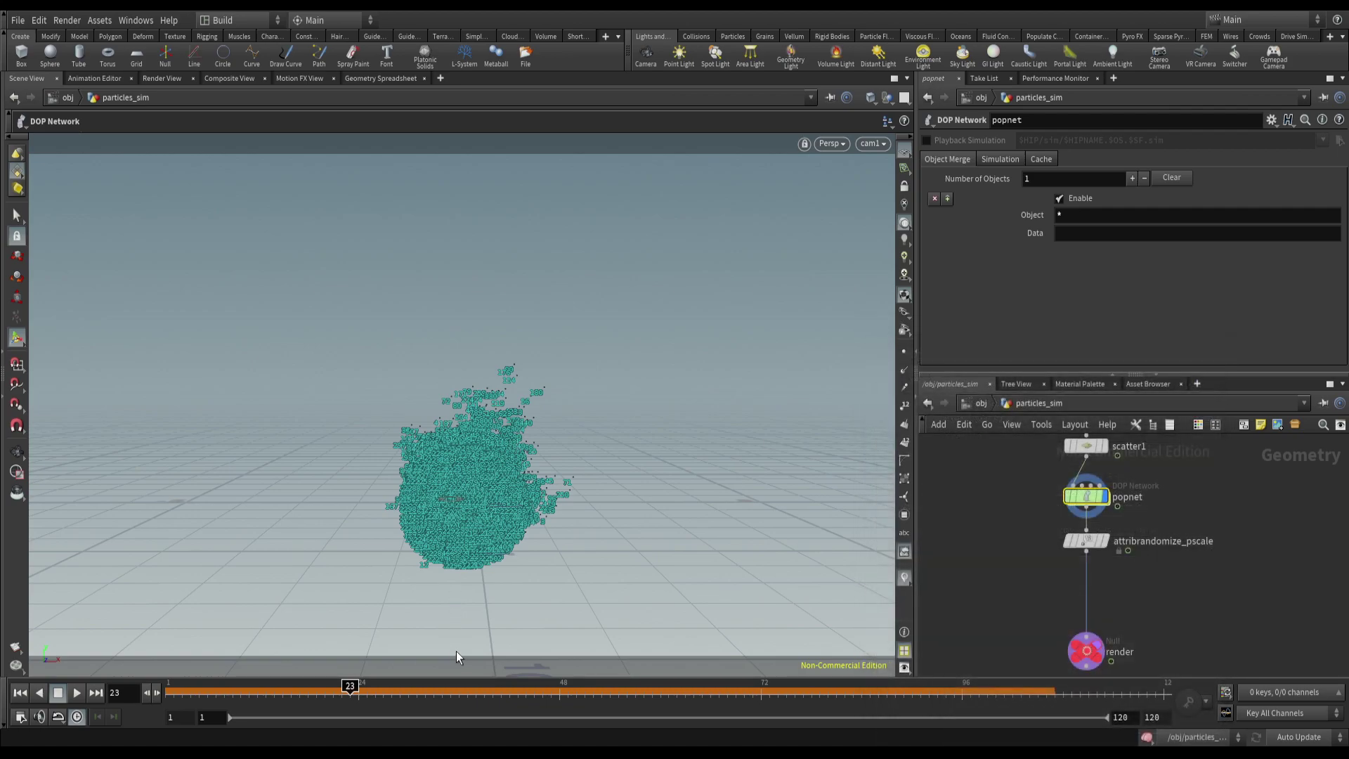
left_click_drag(350, 685, 558, 685)
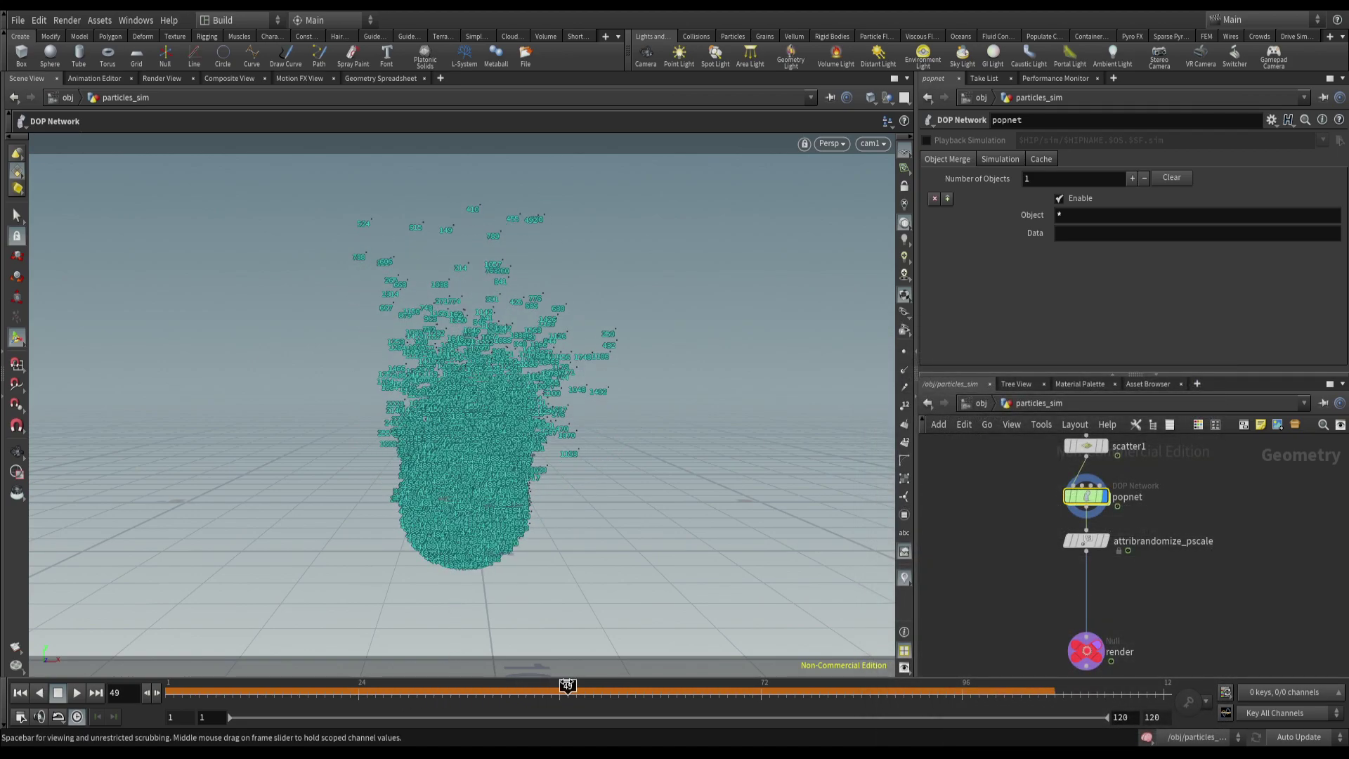
- Enable the id Seed Attribute in the options of attribrandomize_pscale and save the scene
left_click(1084, 541)
scroll(998, 199, "up", 4)
left_click(997, 199)
left_click(931, 272)
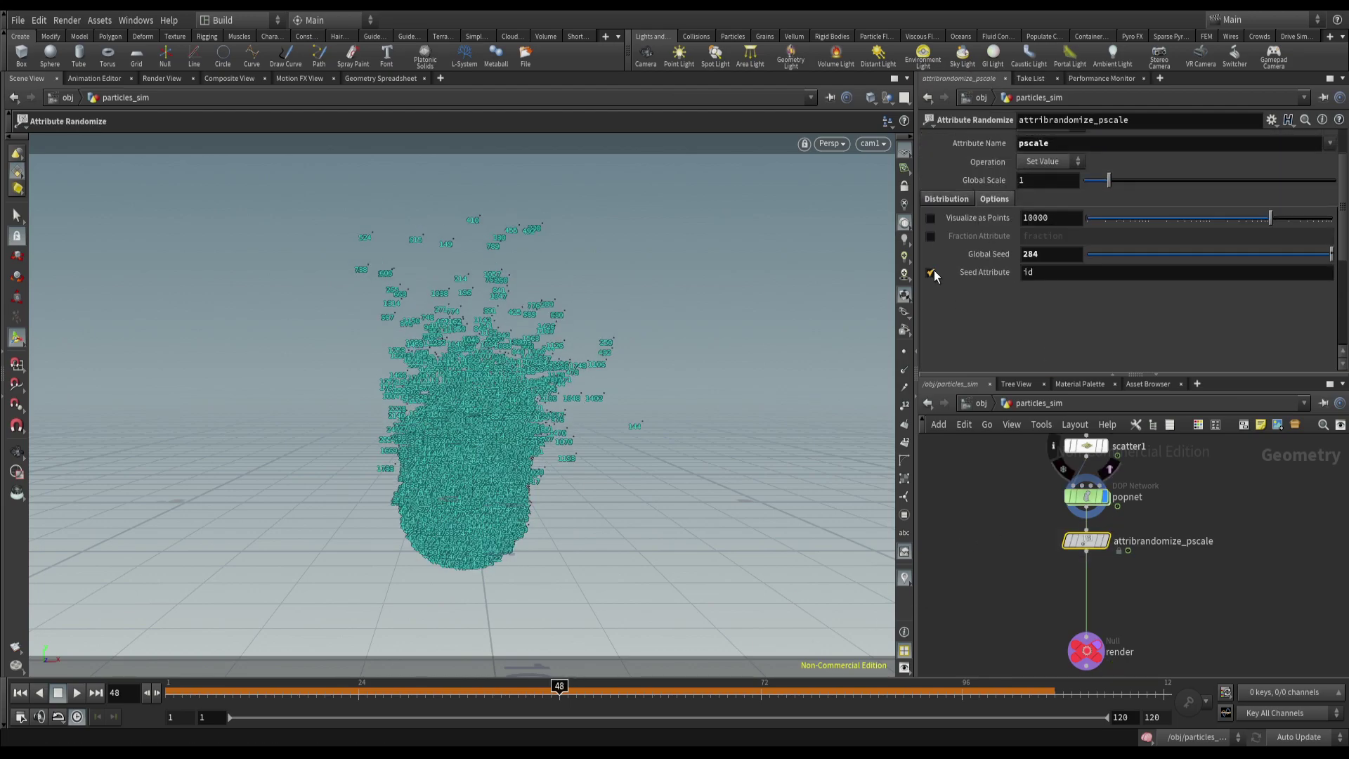
left_click(967, 566)
key("ctrl+s")
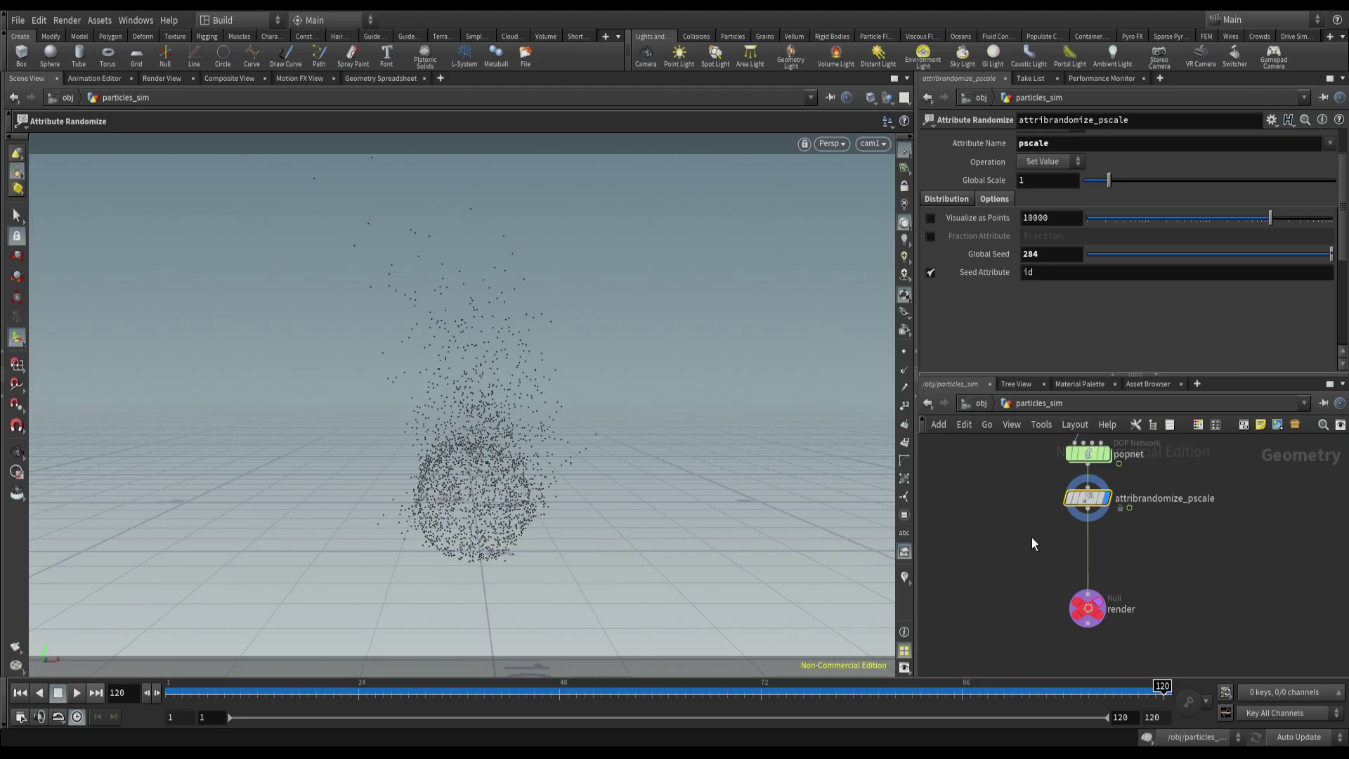
- Insert a Point Wrangle node between attribrandomize_pscale and the render null
key("Tab")
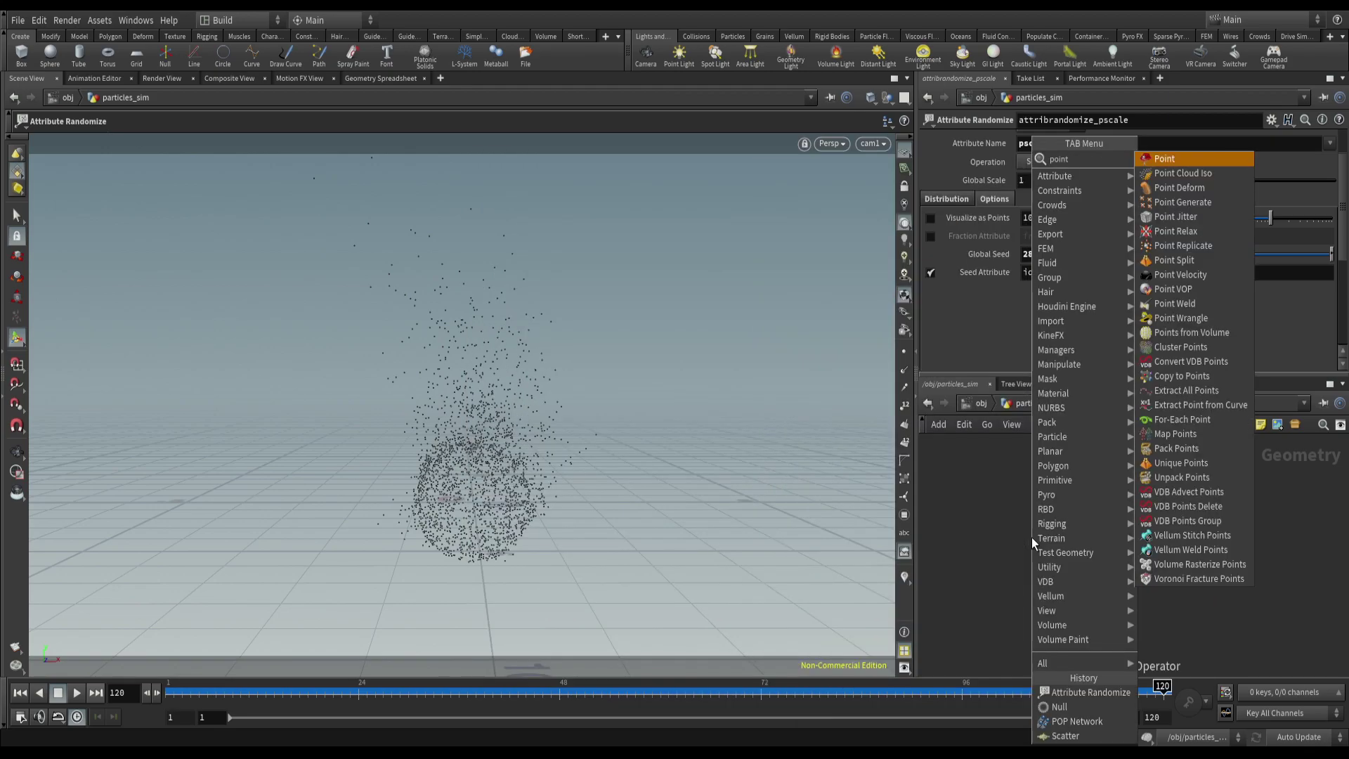
left_click(1032, 538)
left_click(1031, 537)
left_click_drag(1032, 538, 1112, 553)
left_click(1006, 280)
type("float ")
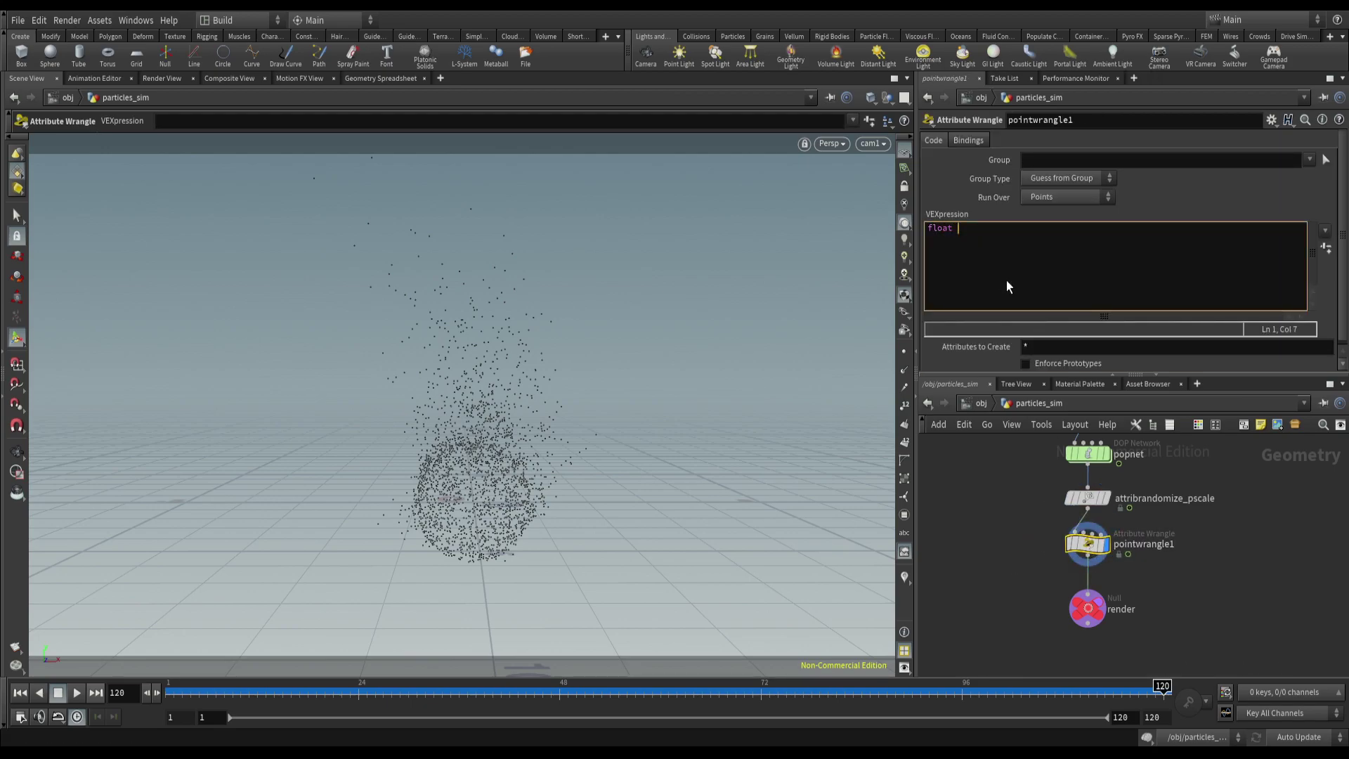
type("rand = rand")
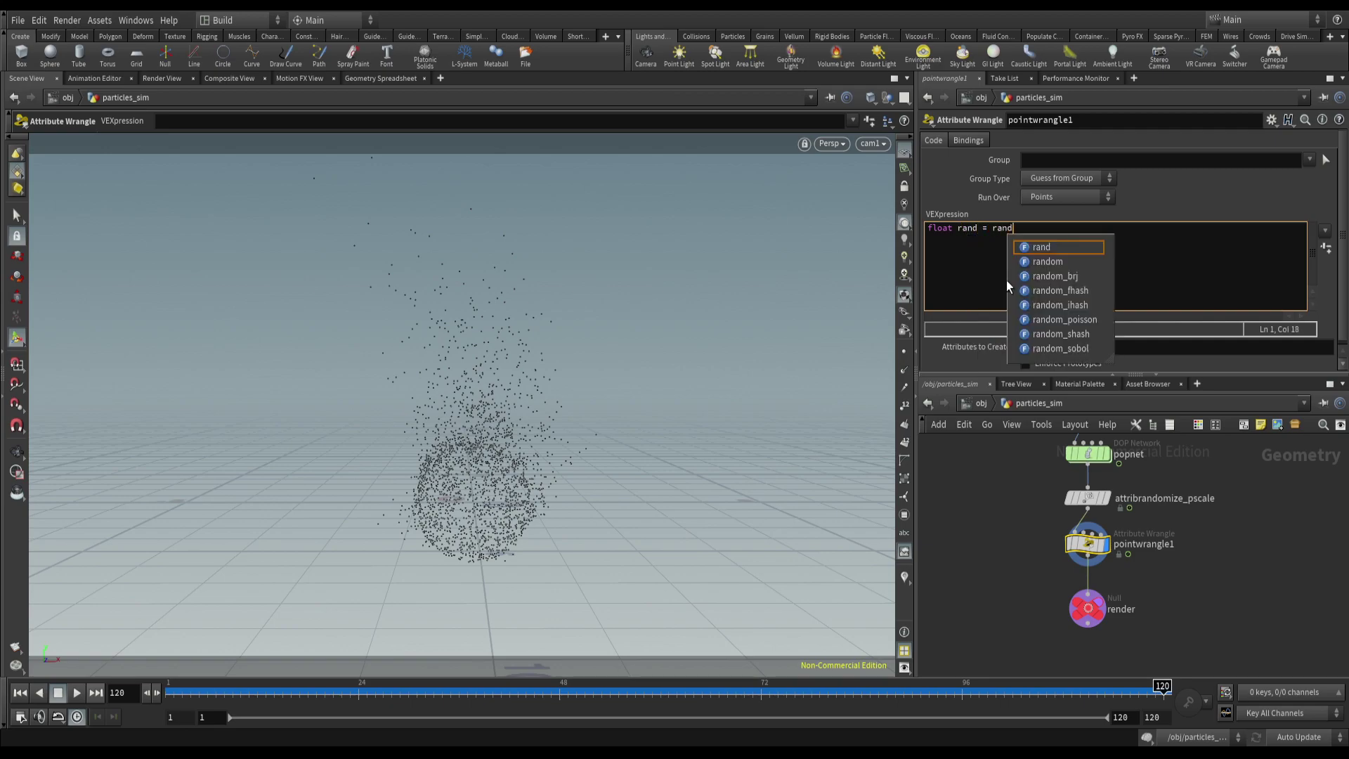
type("(@id);")
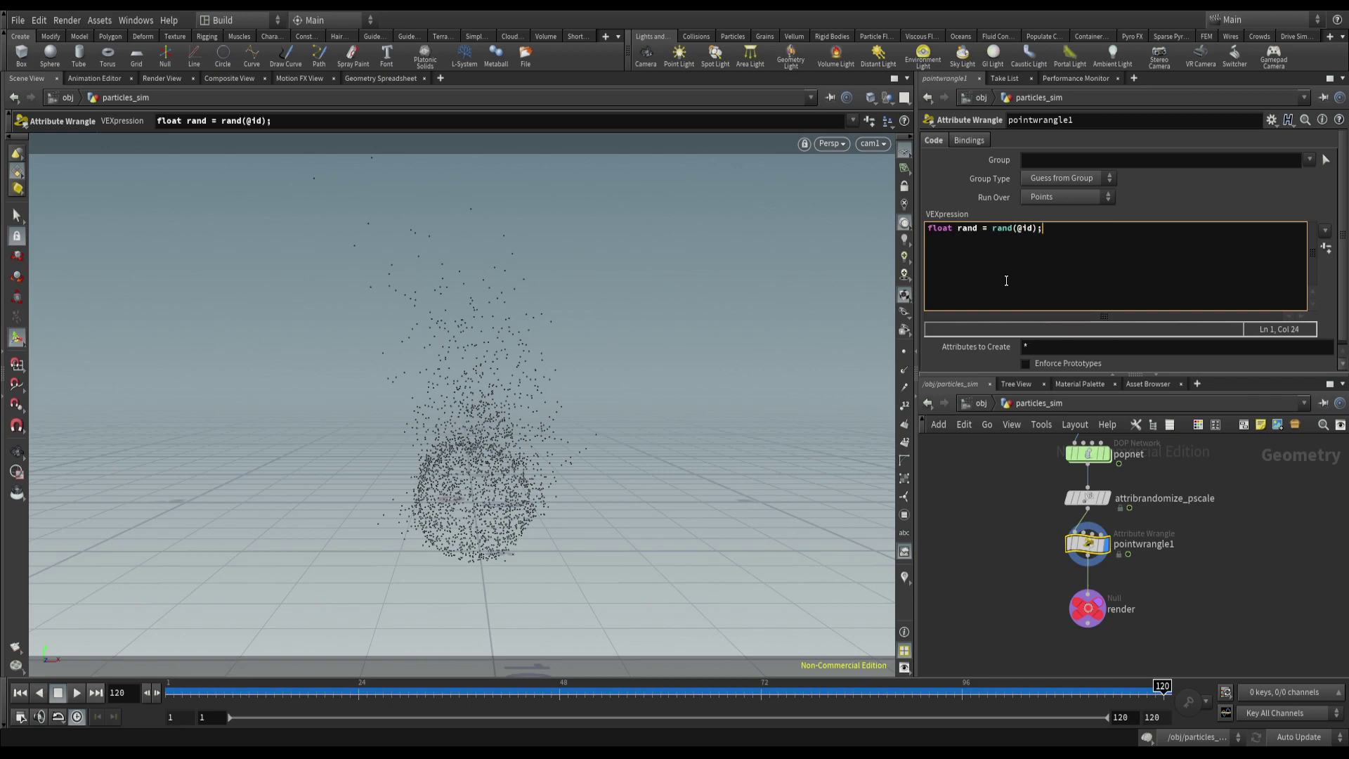
double_click(1154, 547)
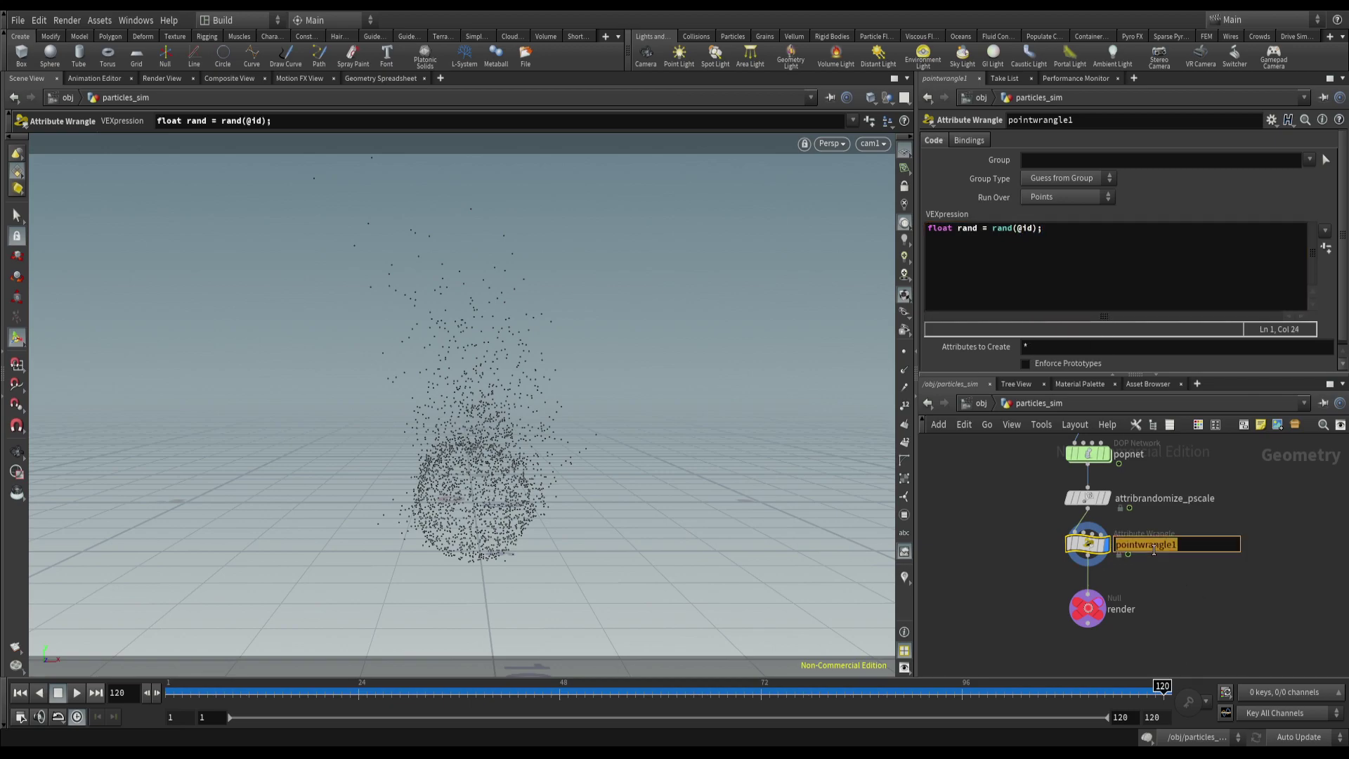
type("AV")
key("Return")
- Add a second code line to the AOVs wrangle: v@RGBP = chramp("RGB_constant", rand);
left_click(1062, 237)
key("Return")
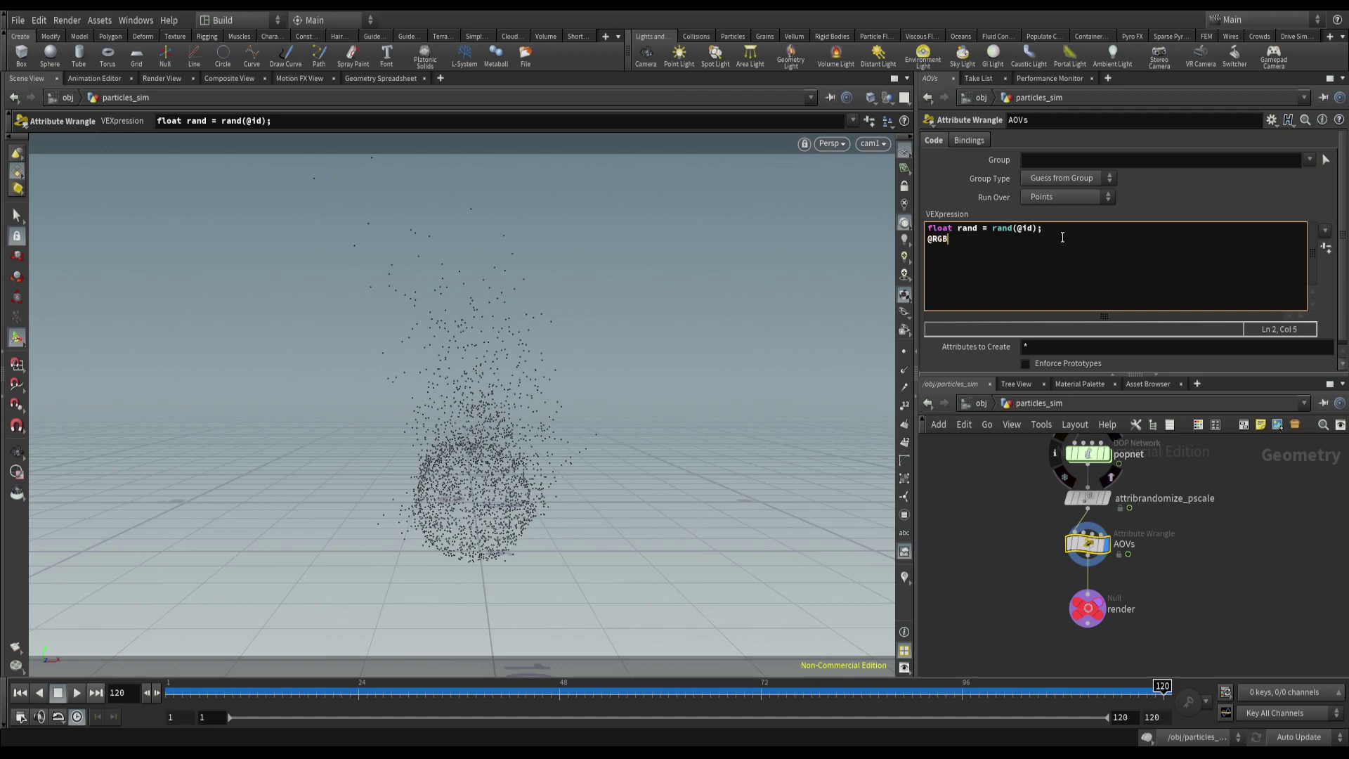
type("v")
left_click(972, 238)
type("chr")
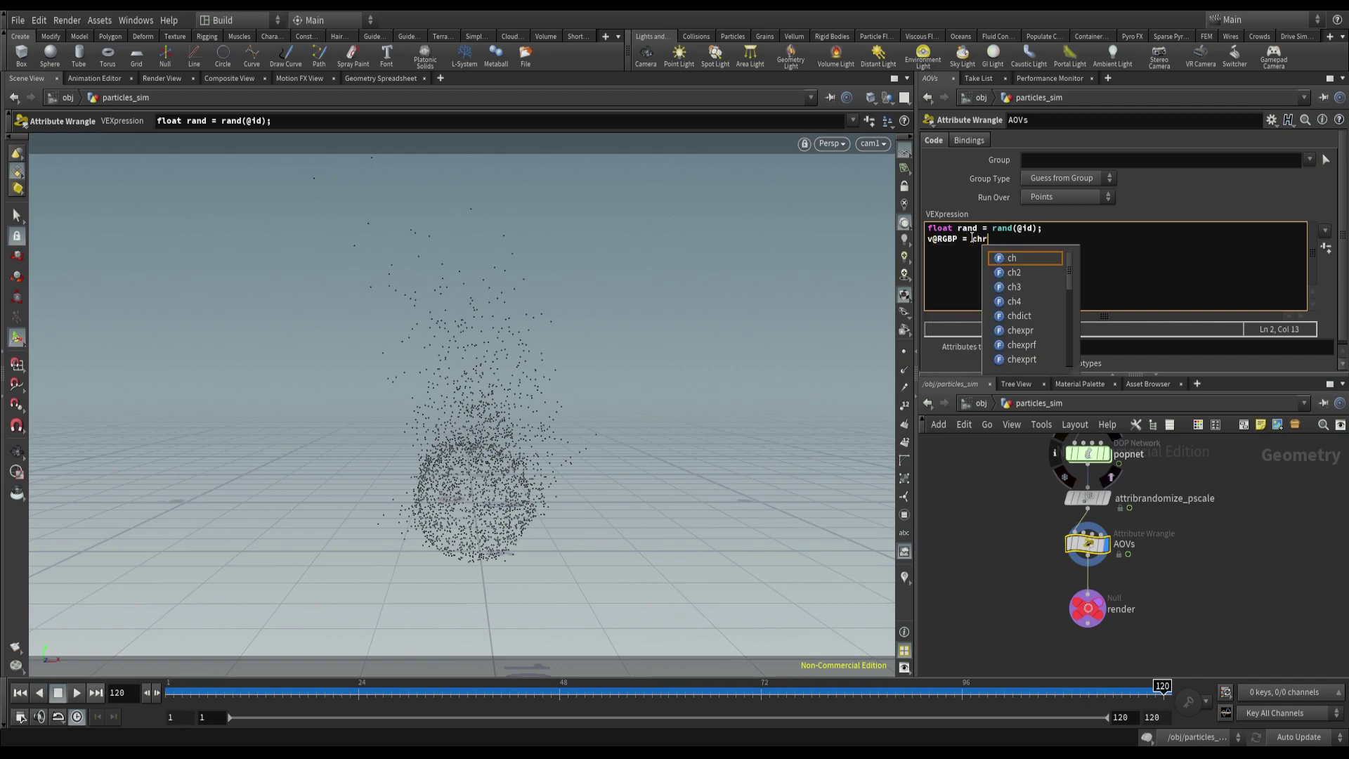
type("amp(\"\"")
type("RGB_constant")
key("Right")
type(", rand);")
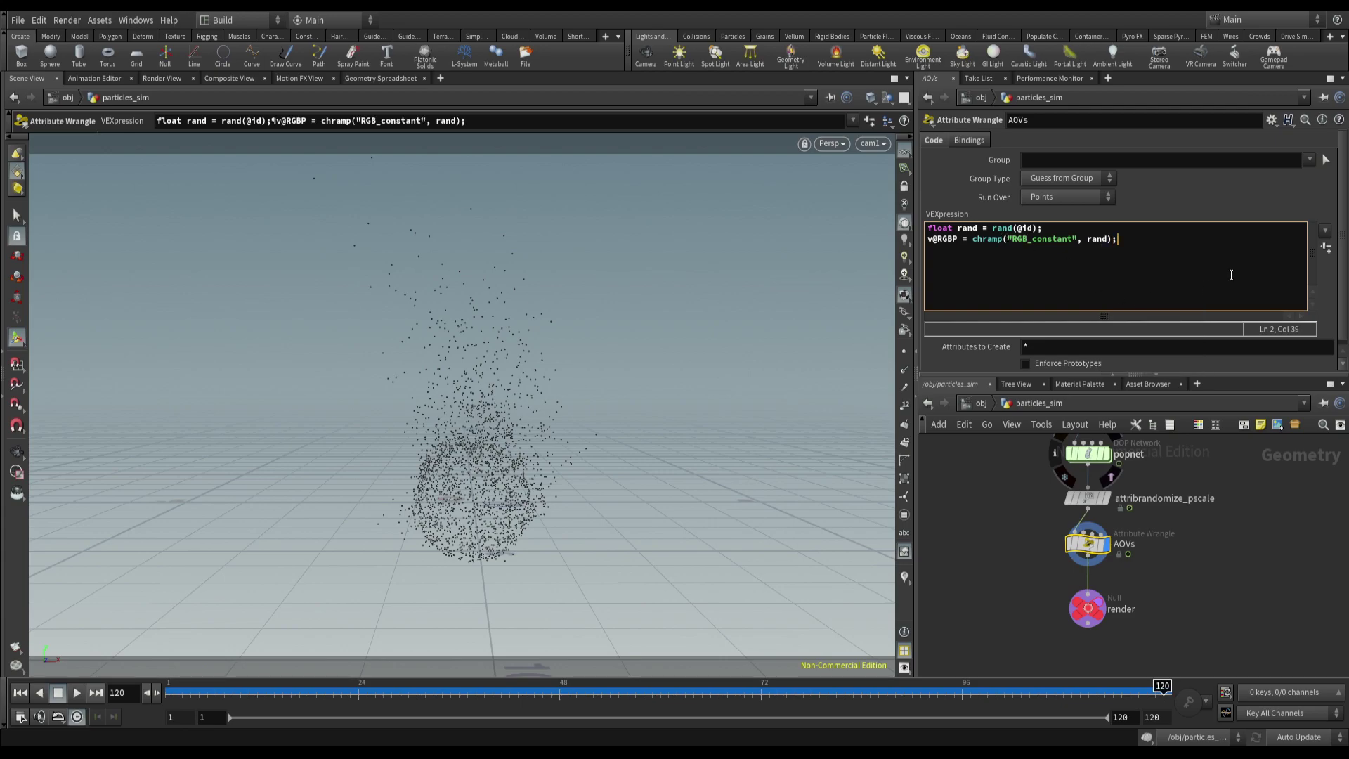
- Create the RGB_constant ramp parameter from the AOVs code and change its ramp type to Color in the parameter interface
left_click(1330, 258)
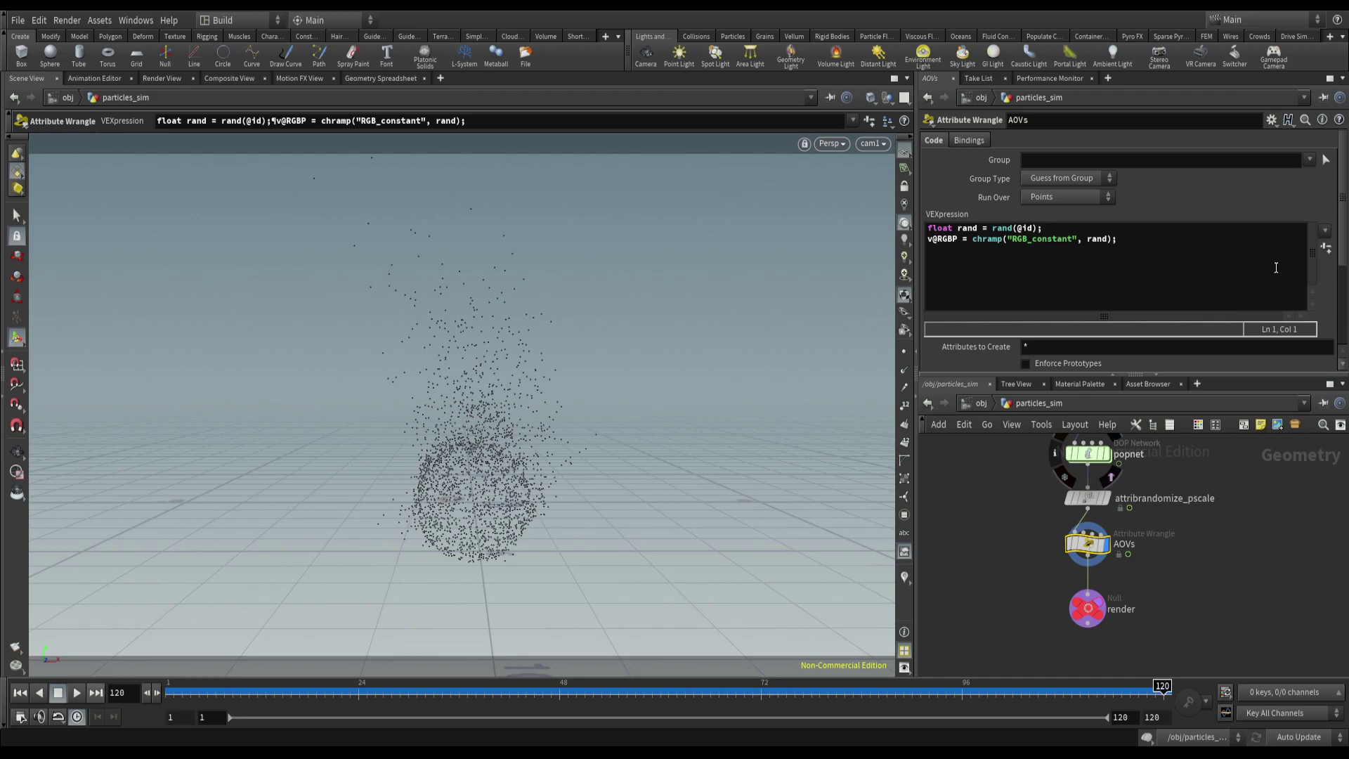
scroll(1111, 347, "down", 5)
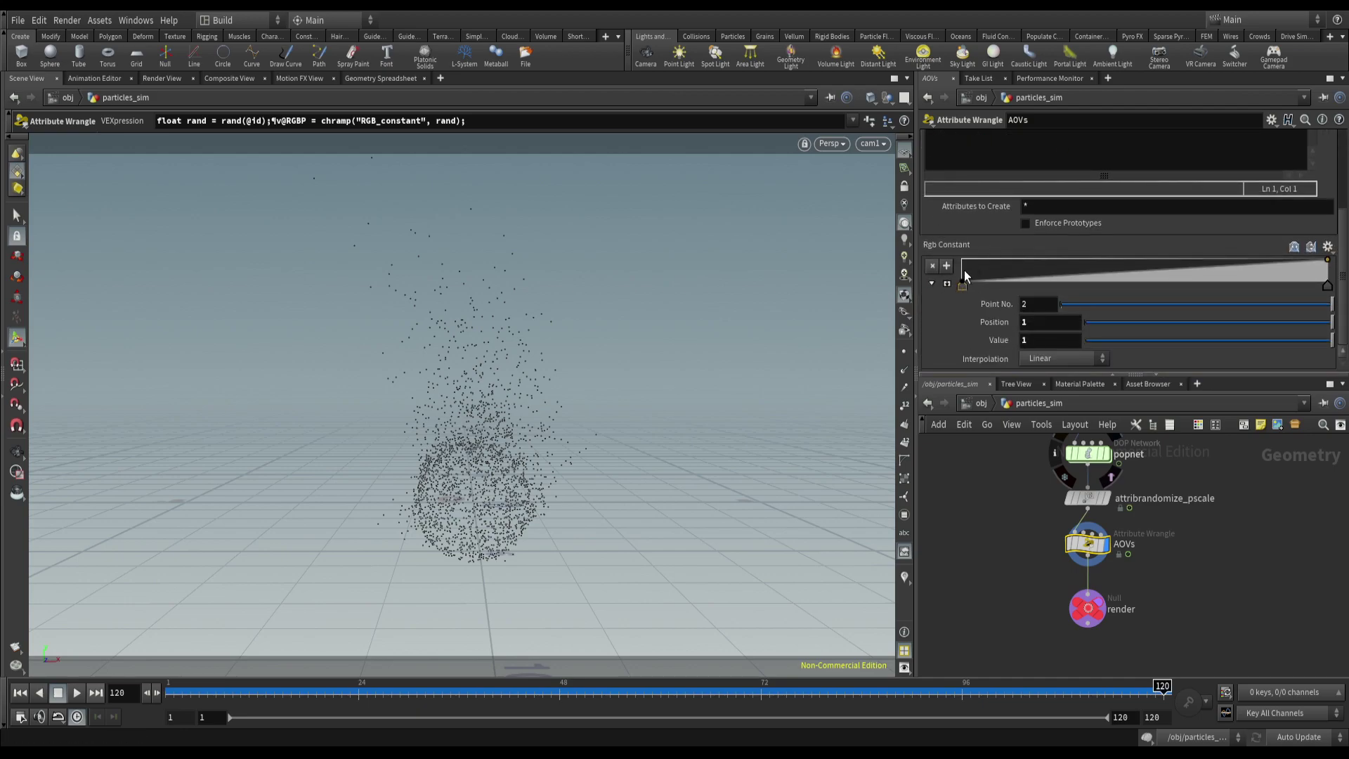
left_click(1272, 120)
left_click(1211, 138)
left_click(553, 425)
left_click(865, 132)
left_click(857, 146)
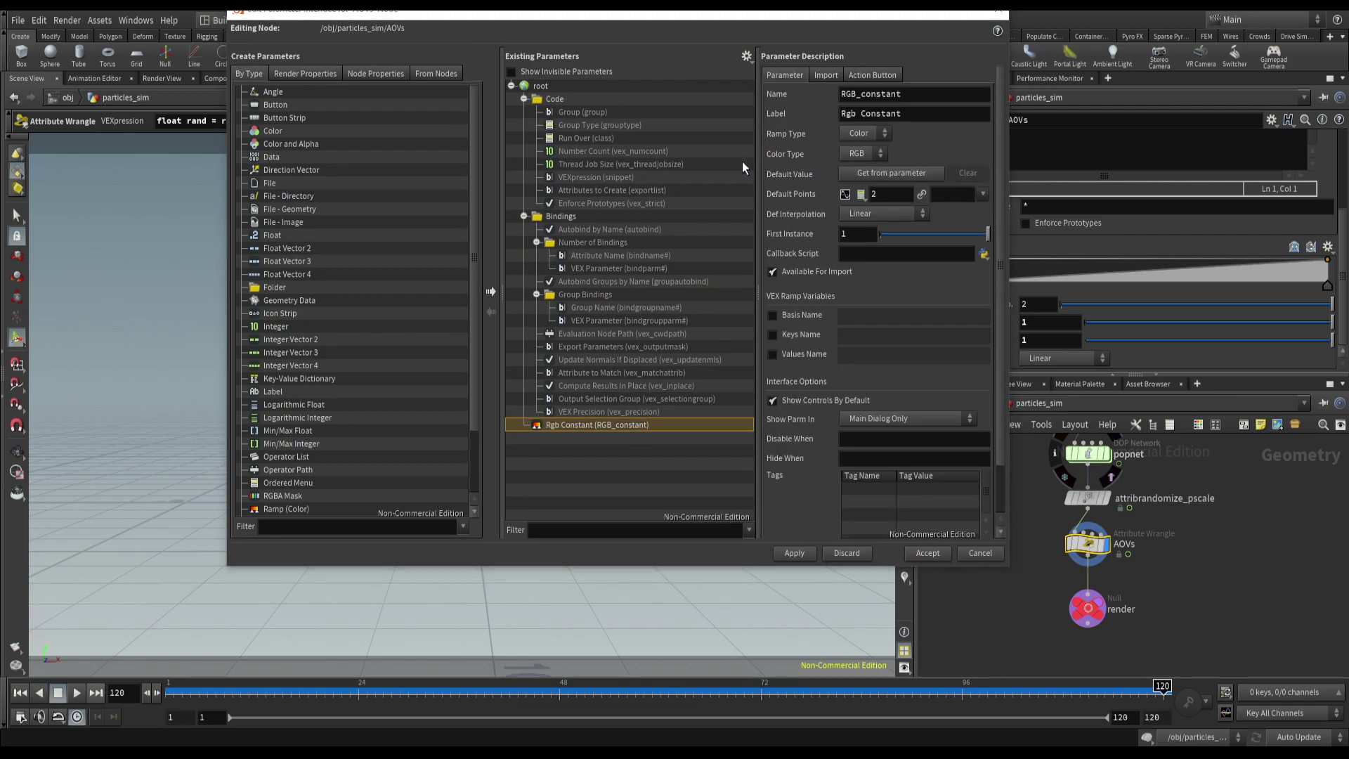
left_click(800, 553)
- Put the Code and Bindings folders inside a new collapsible folder labelled Code and accept the parameter interface
left_click(271, 291)
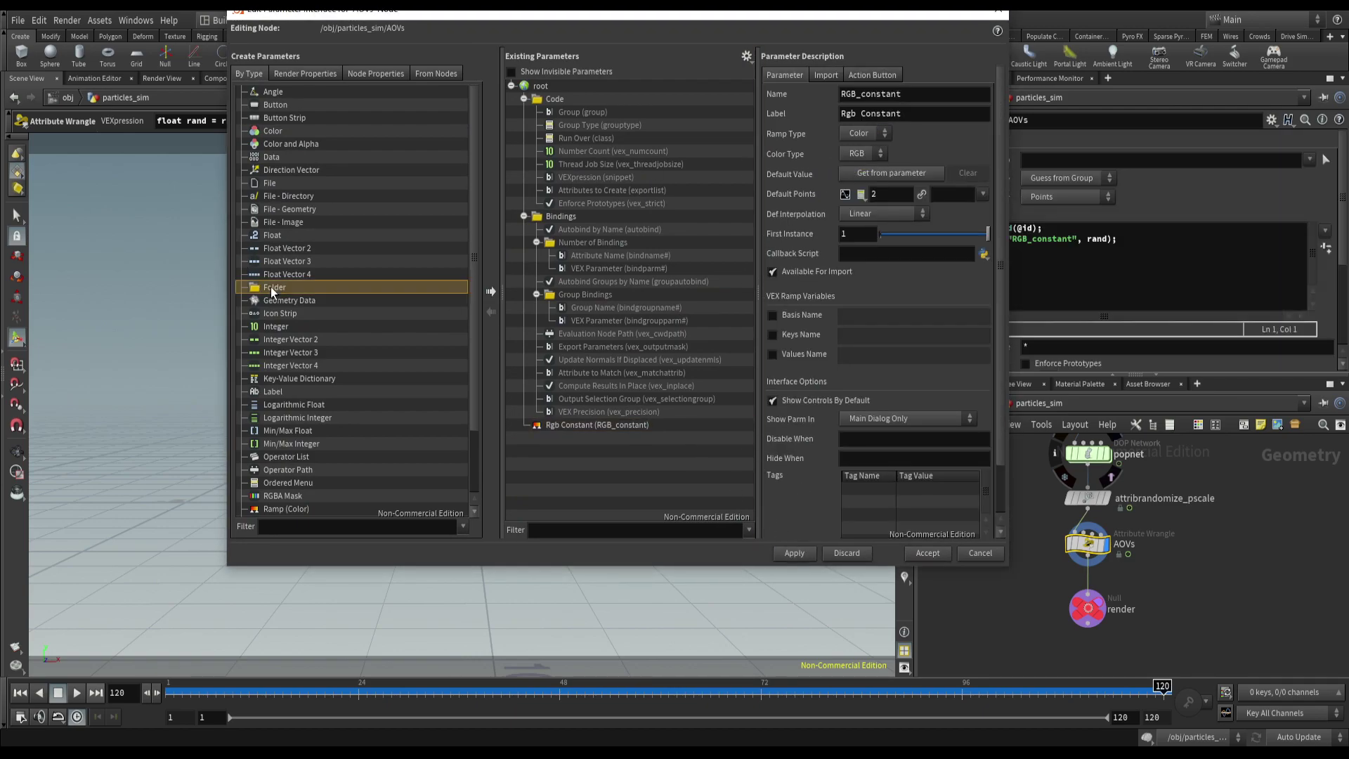
left_click_drag(271, 291, 558, 99)
left_click(524, 111)
left_click(552, 111)
left_click(523, 125)
left_click(555, 124, "shift")
triple_click(865, 113)
type("Code")
key("Return")
left_click(900, 75)
left_click(892, 78)
left_click(794, 553)
left_click(927, 553)
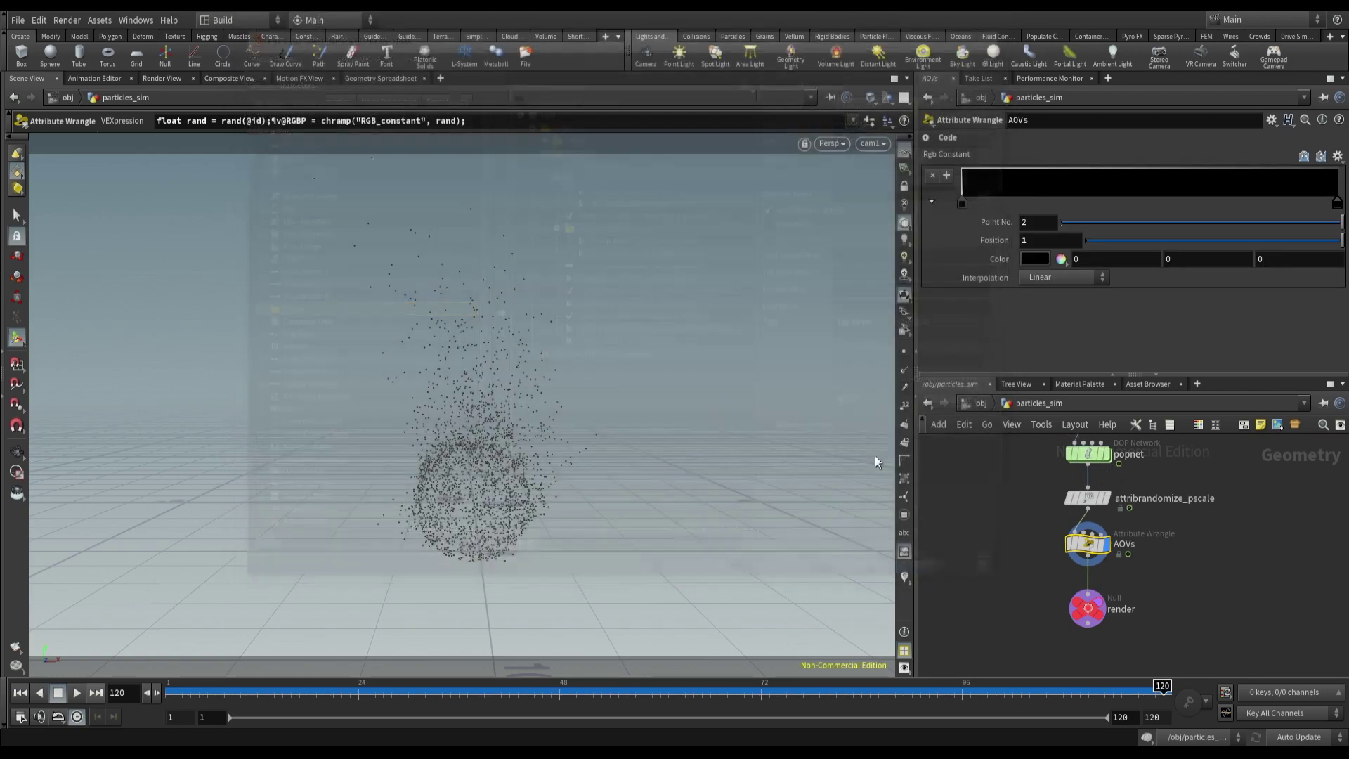
- Collapse the Code folder and set the first point of the Rgb Constant ramp to blue (0, 0, 1)
left_click(931, 141)
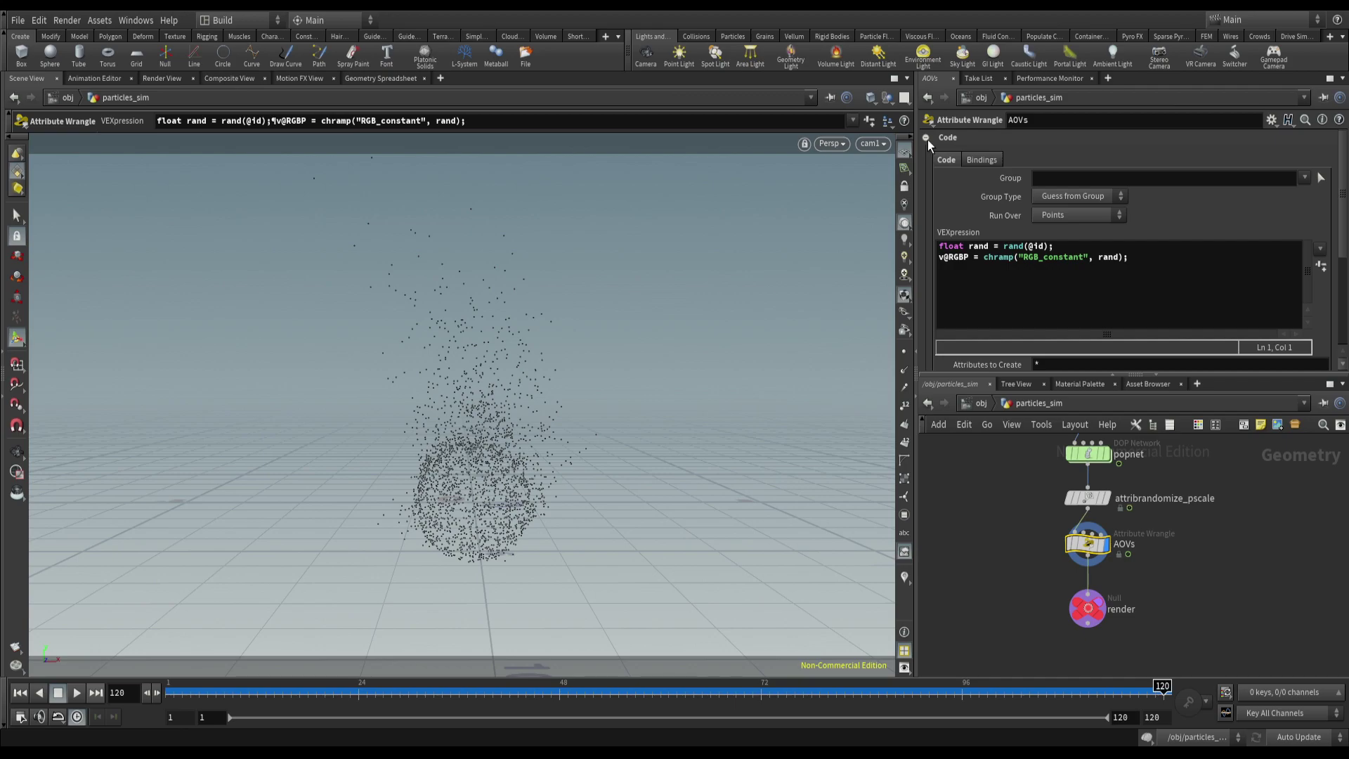
left_click(927, 140)
left_click(927, 139)
left_click(927, 139)
left_click(928, 141)
left_click(927, 137)
left_click(962, 203)
left_click(1290, 259)
type("1")
key("Return")
- Add a green (0, 1, 0) ramp point at position 0.5 and color the last point red (1, 0, 0)
left_click(1158, 198)
left_click(1047, 240)
left_click(1116, 260)
key("Tab")
type("1")
key("Tab")
type("0")
key("Return")
left_click(1337, 203)
left_click(1115, 259)
type("1")
key("Return")
left_click(928, 138)
left_click(1129, 256)
key("Return")
key("Return")
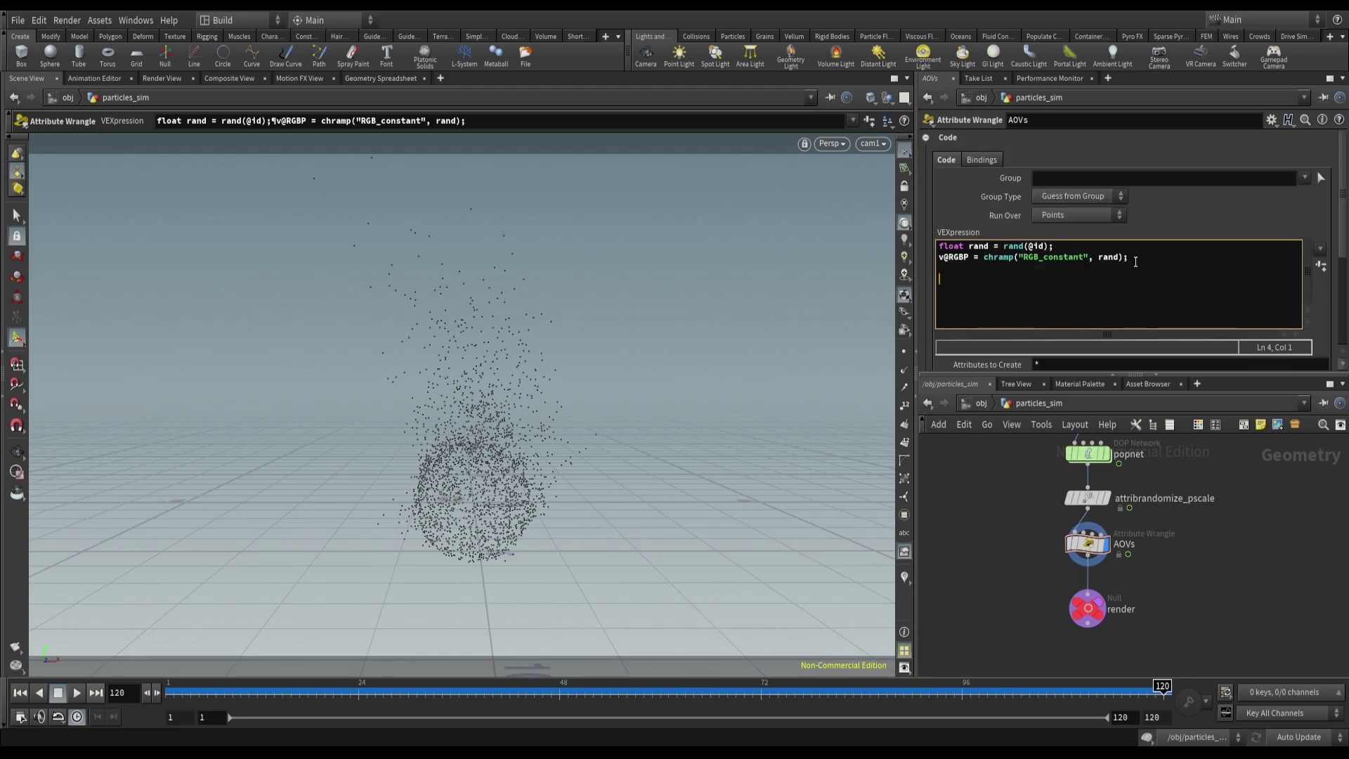
type("@Cd = v@RGBP;")
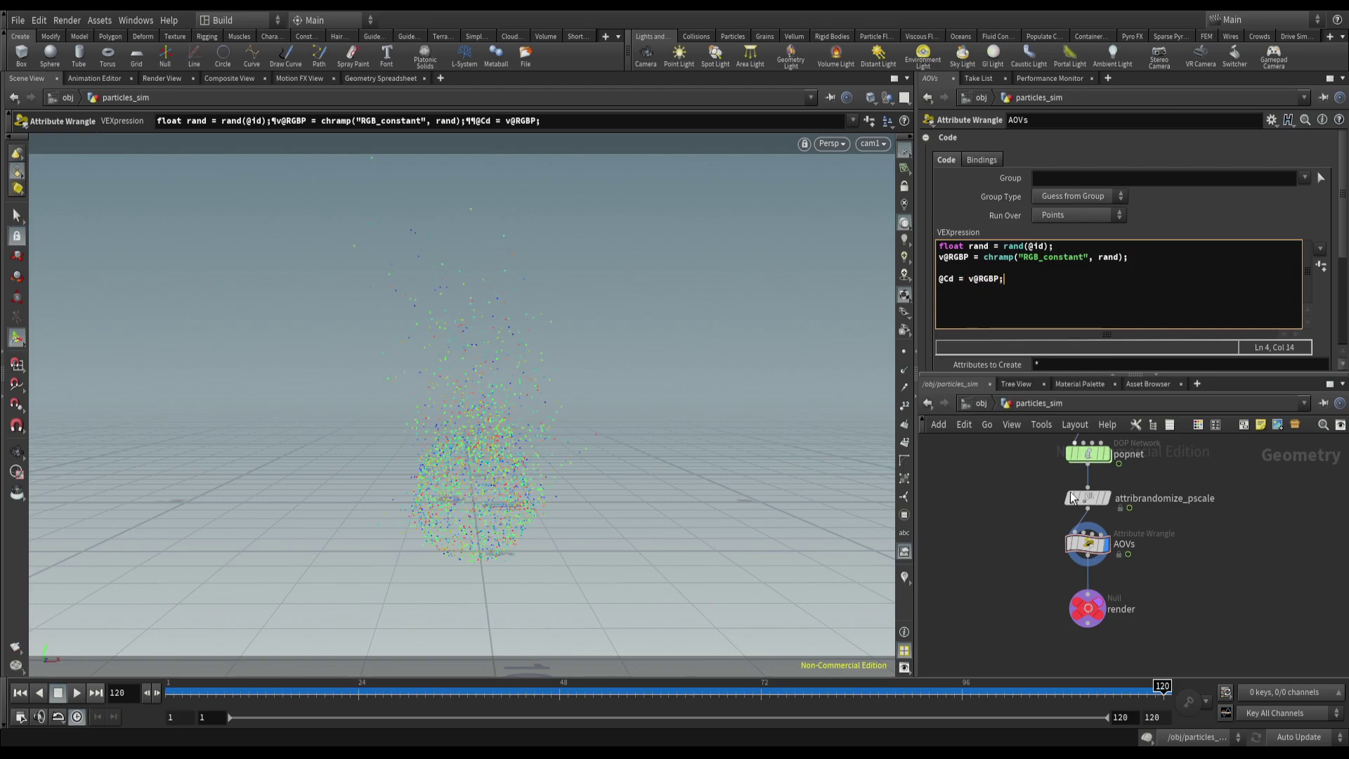
- Set the viewport background color scheme to Dark in the display options
left_click(1018, 515)
key("d")
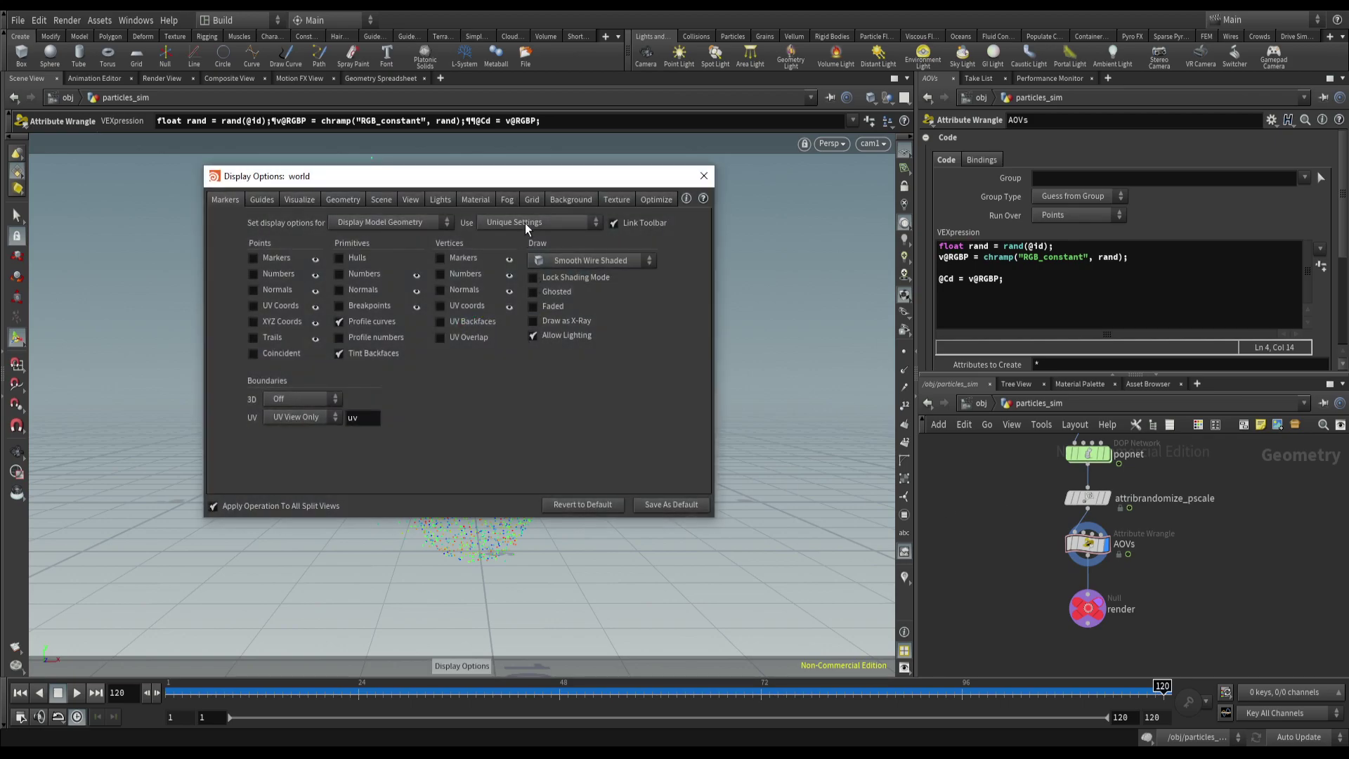
left_click(306, 222)
left_click(308, 246)
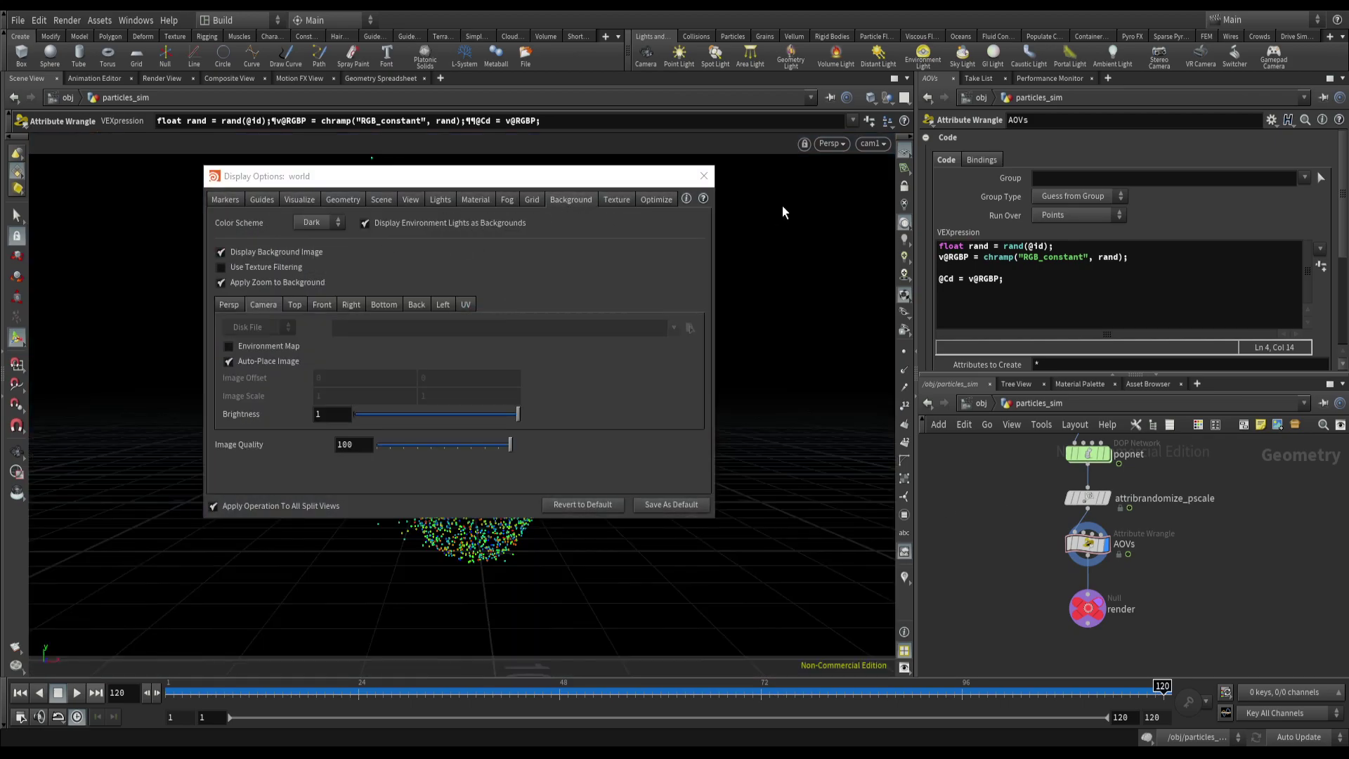
left_click(704, 176)
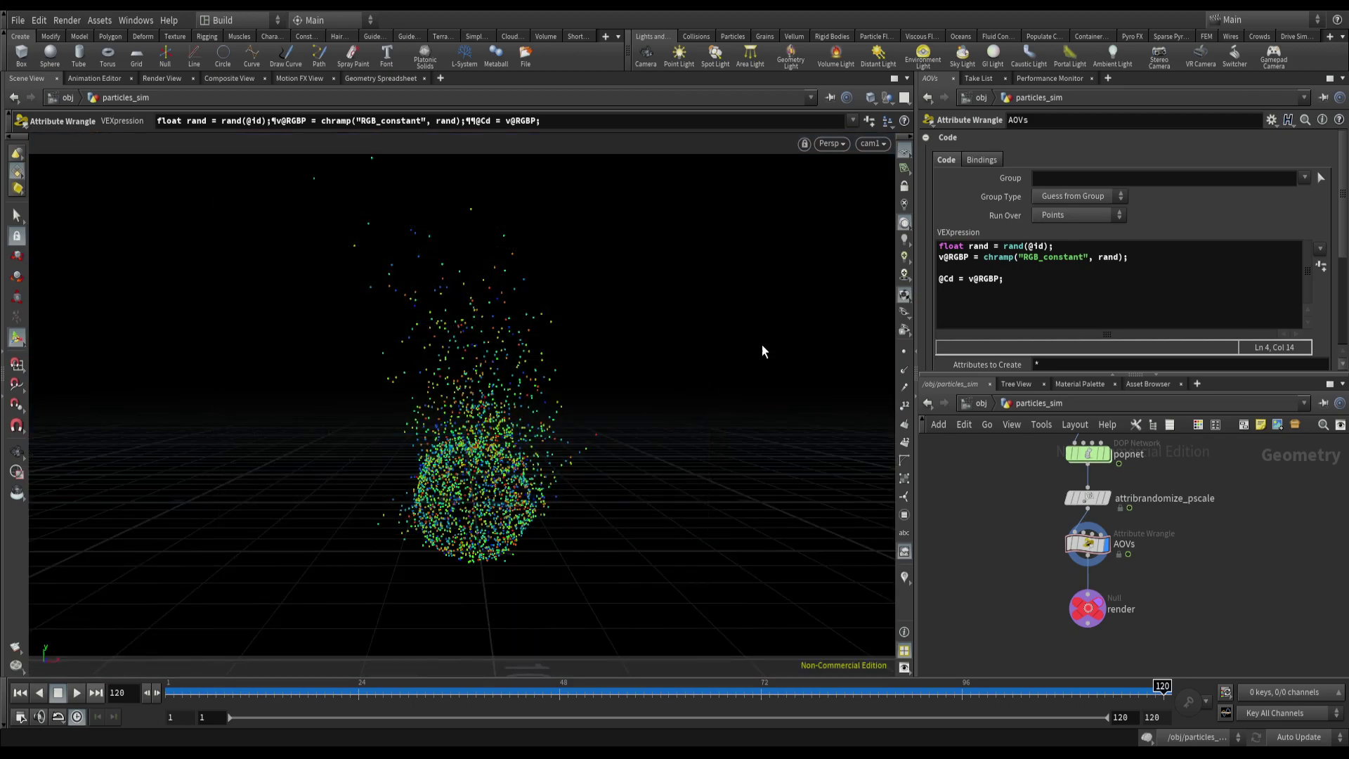
- Hide the viewport grid and collapse the wrangle's Code folder to reach the color ramp
left_click(904, 169)
left_click_drag(553, 696, 1170, 693)
left_click(946, 137)
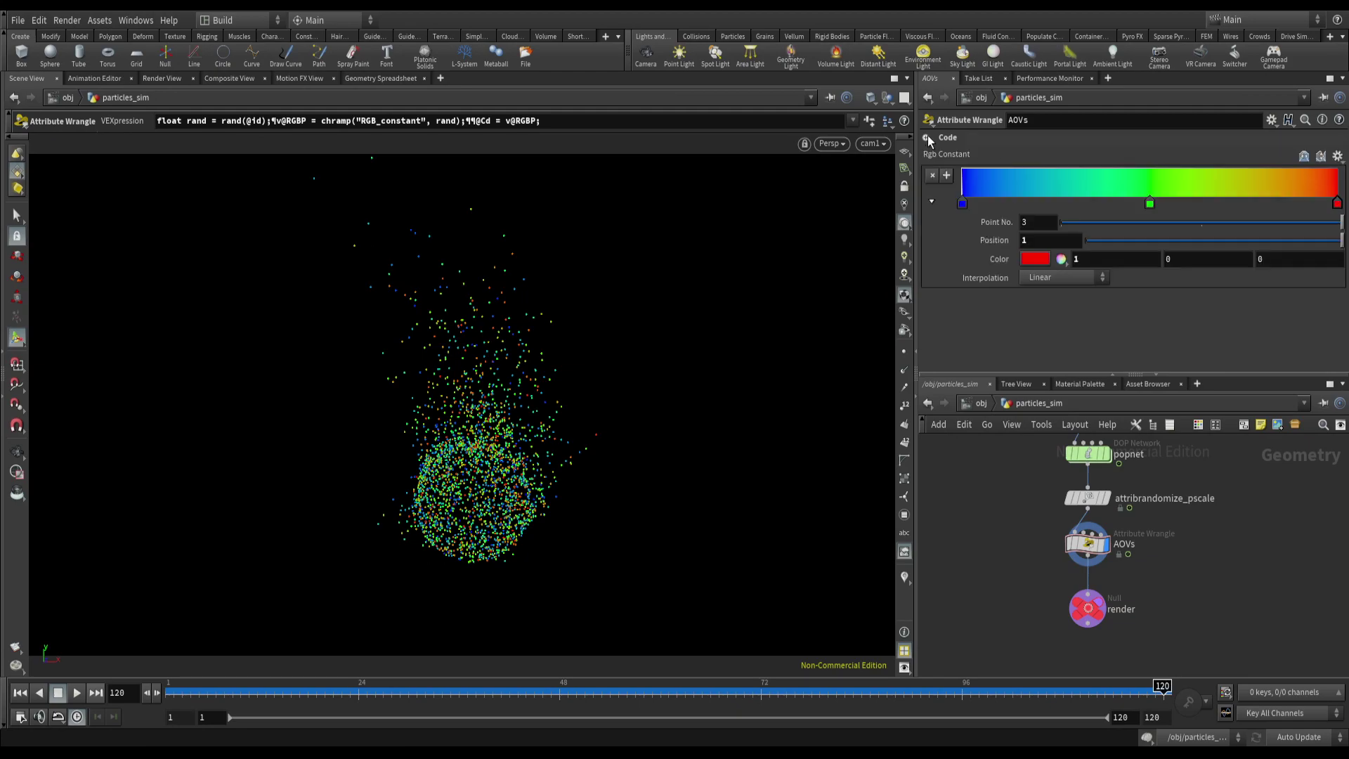
left_click(1097, 196)
double_click(1098, 203)
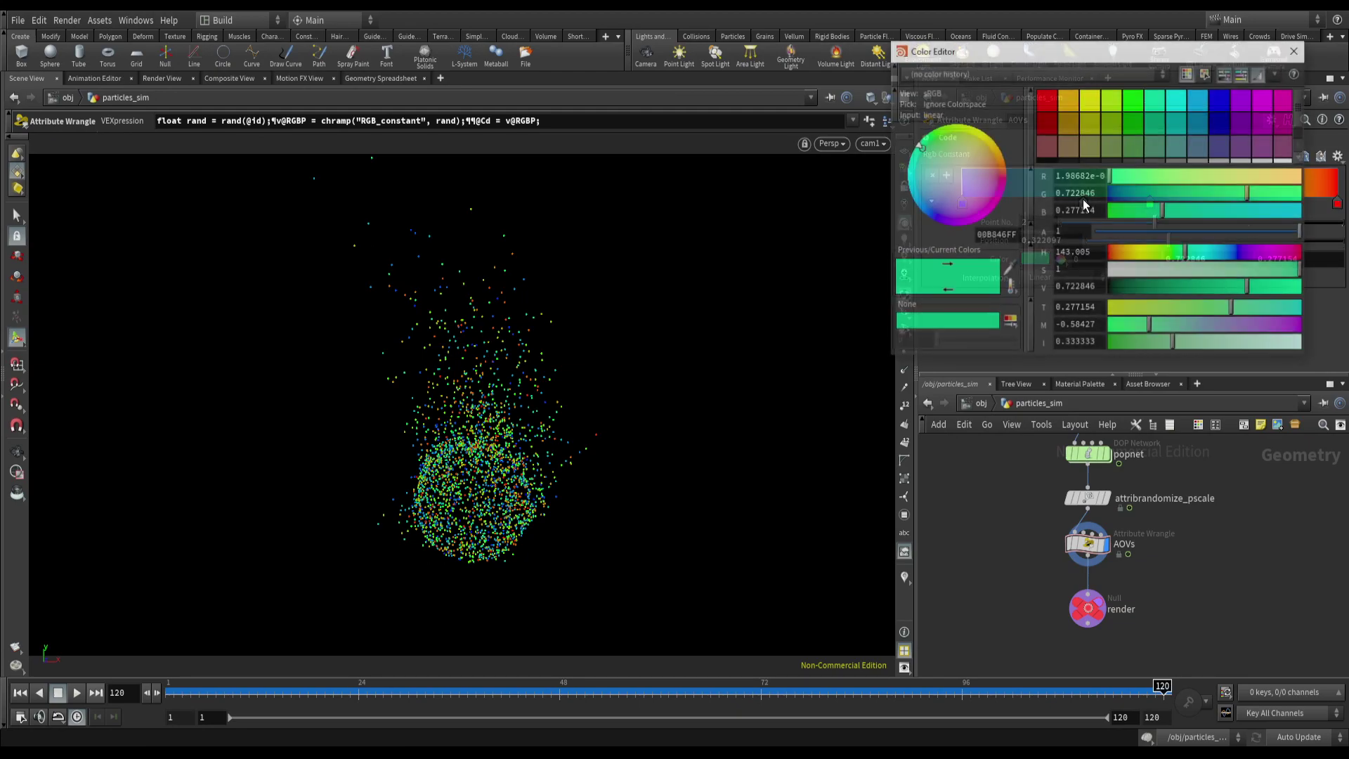
left_click(1297, 50)
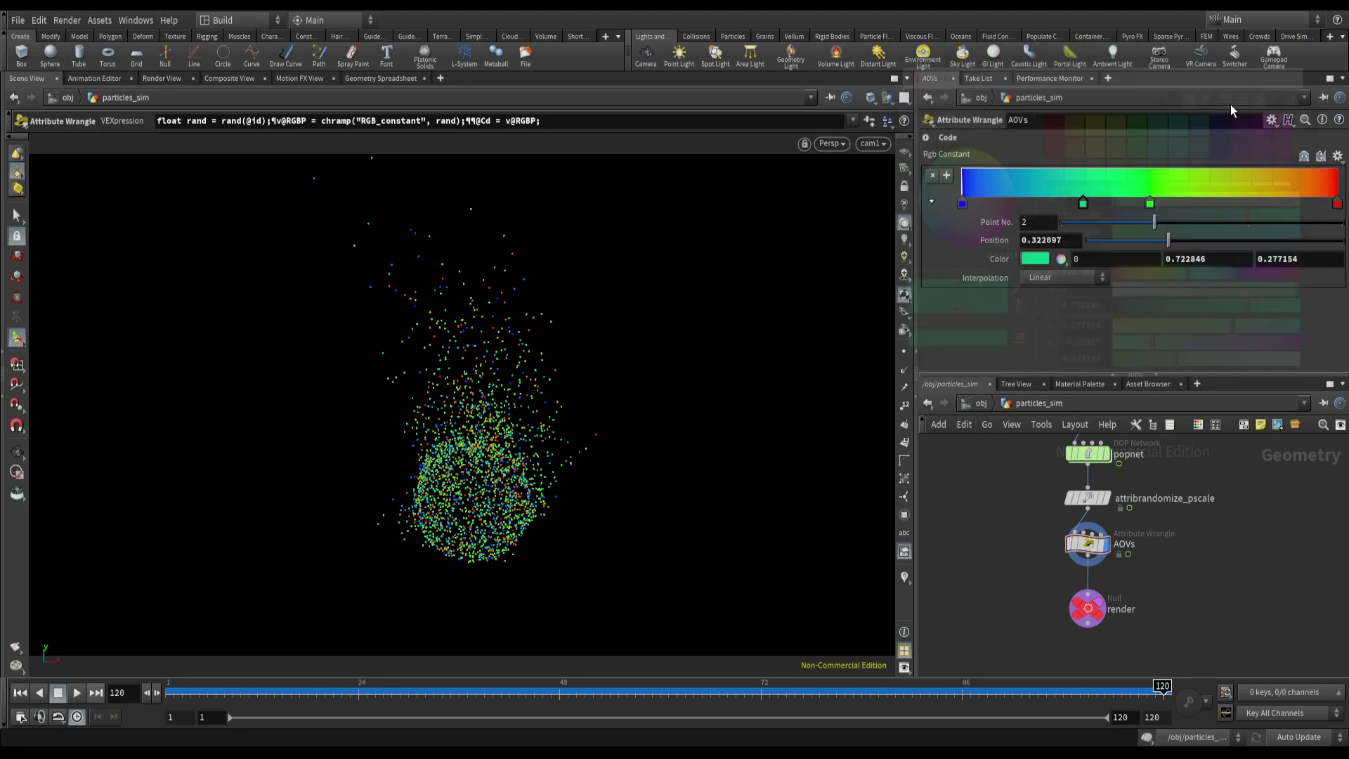
left_click(1083, 204, "ctrl")
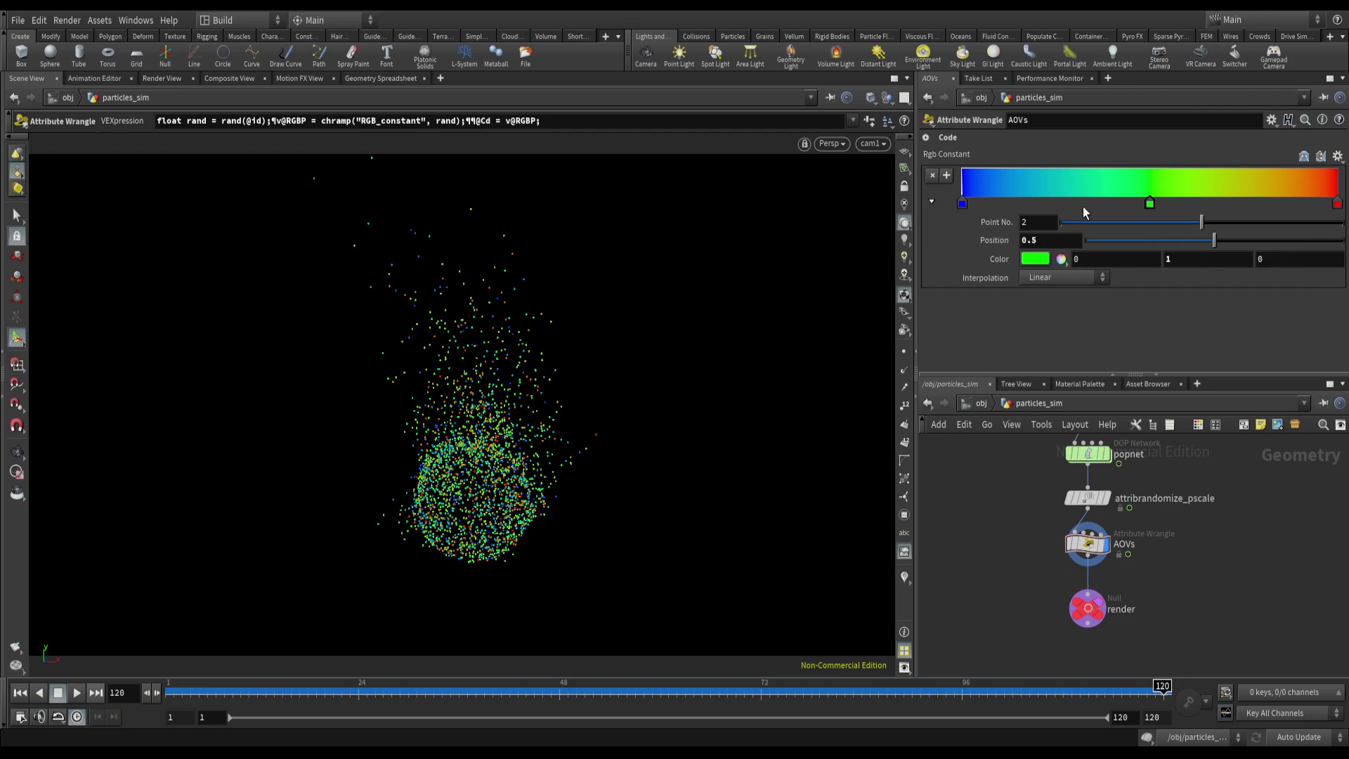
- Set the interpolation of the ramp's blue and green points to Constant
left_click(963, 204)
left_click(1052, 279)
left_click(1050, 275)
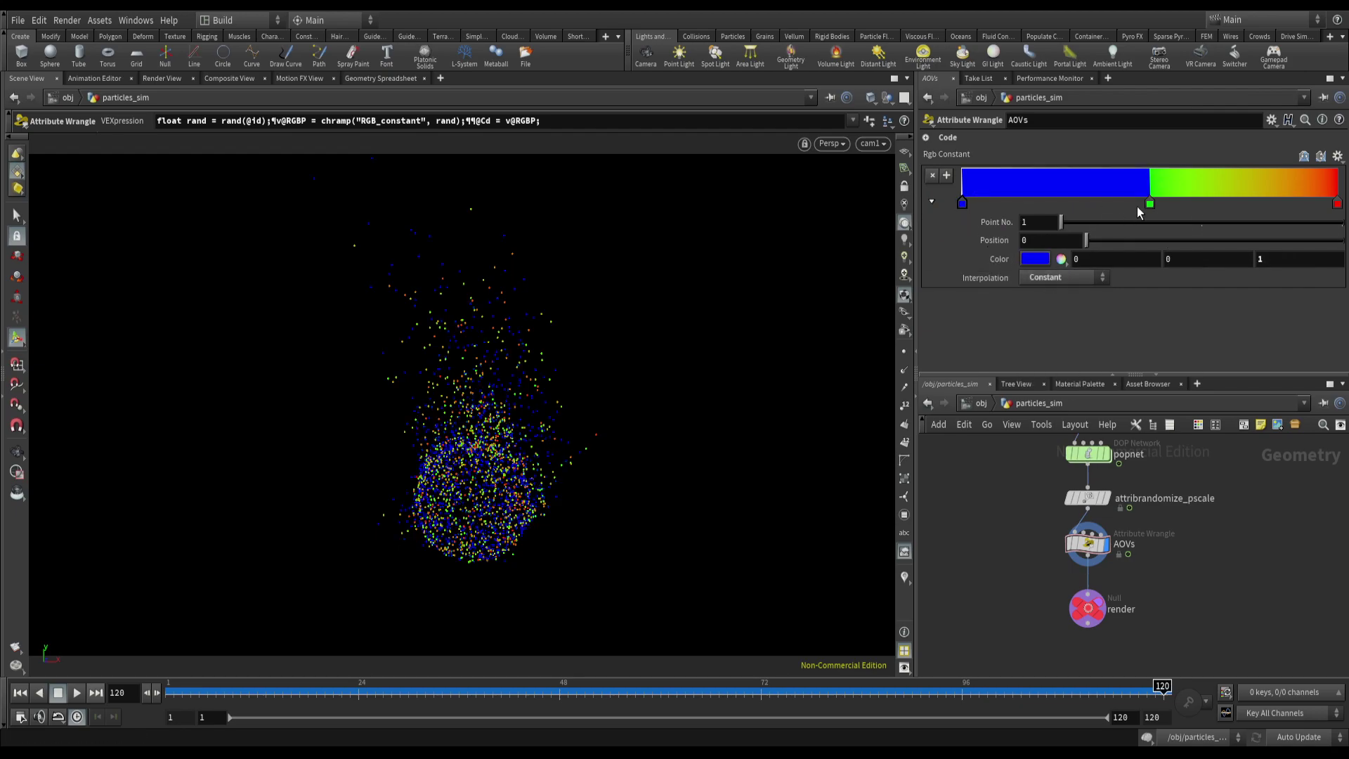
left_click(1150, 204)
left_click(1065, 276)
left_click(1050, 275)
- Even out the ramp's color bands by moving green to about 0.324 and red to about two thirds, and expand the Code folder
left_click_drag(1149, 204, 1081, 204)
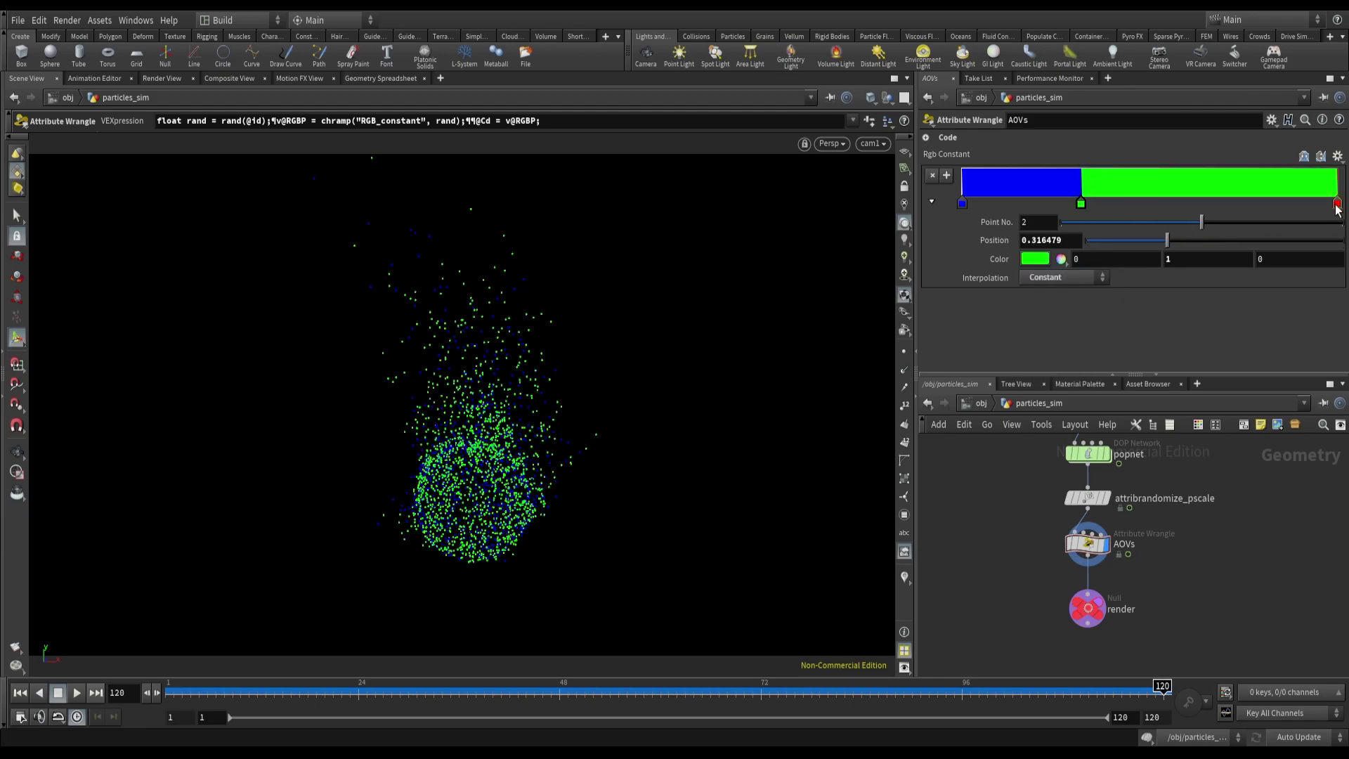
left_click_drag(1337, 204, 1208, 204)
left_click_drag(1081, 204, 1084, 203)
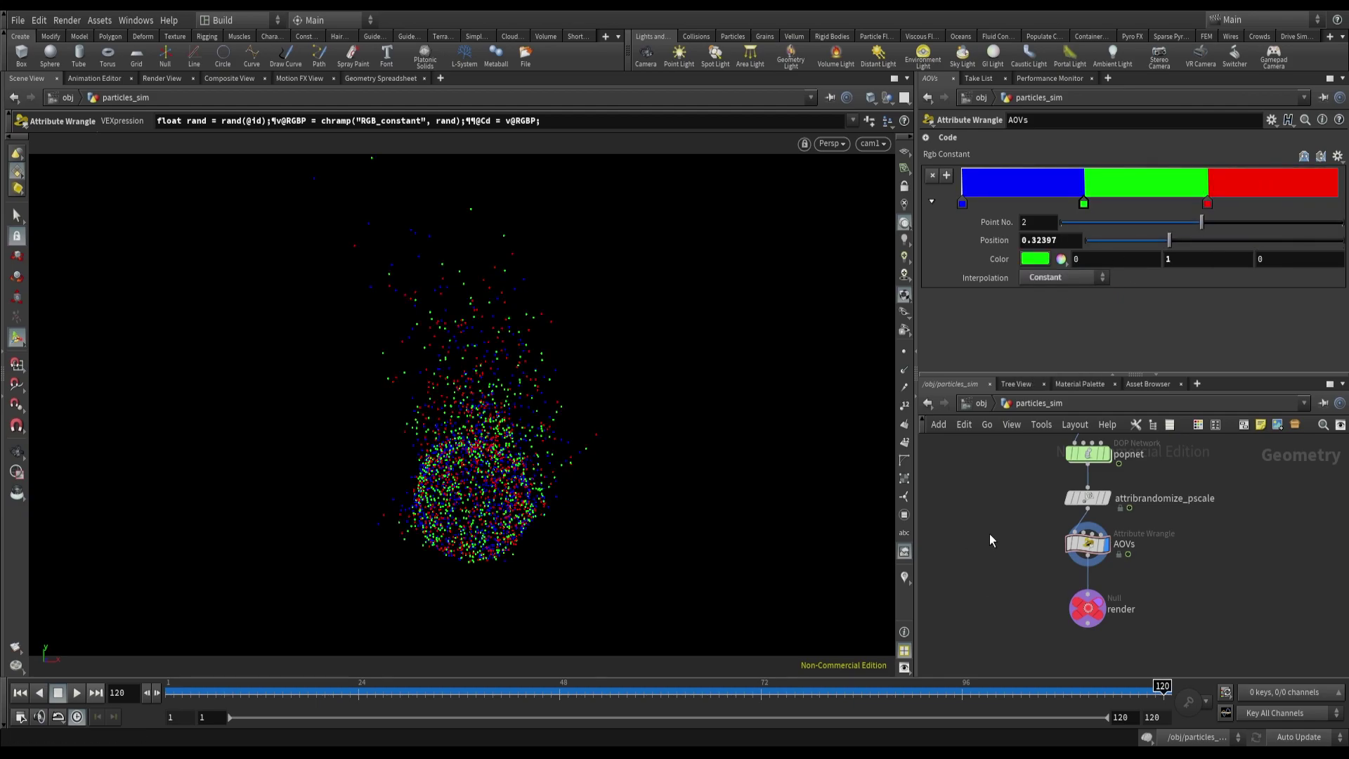
left_click(946, 138)
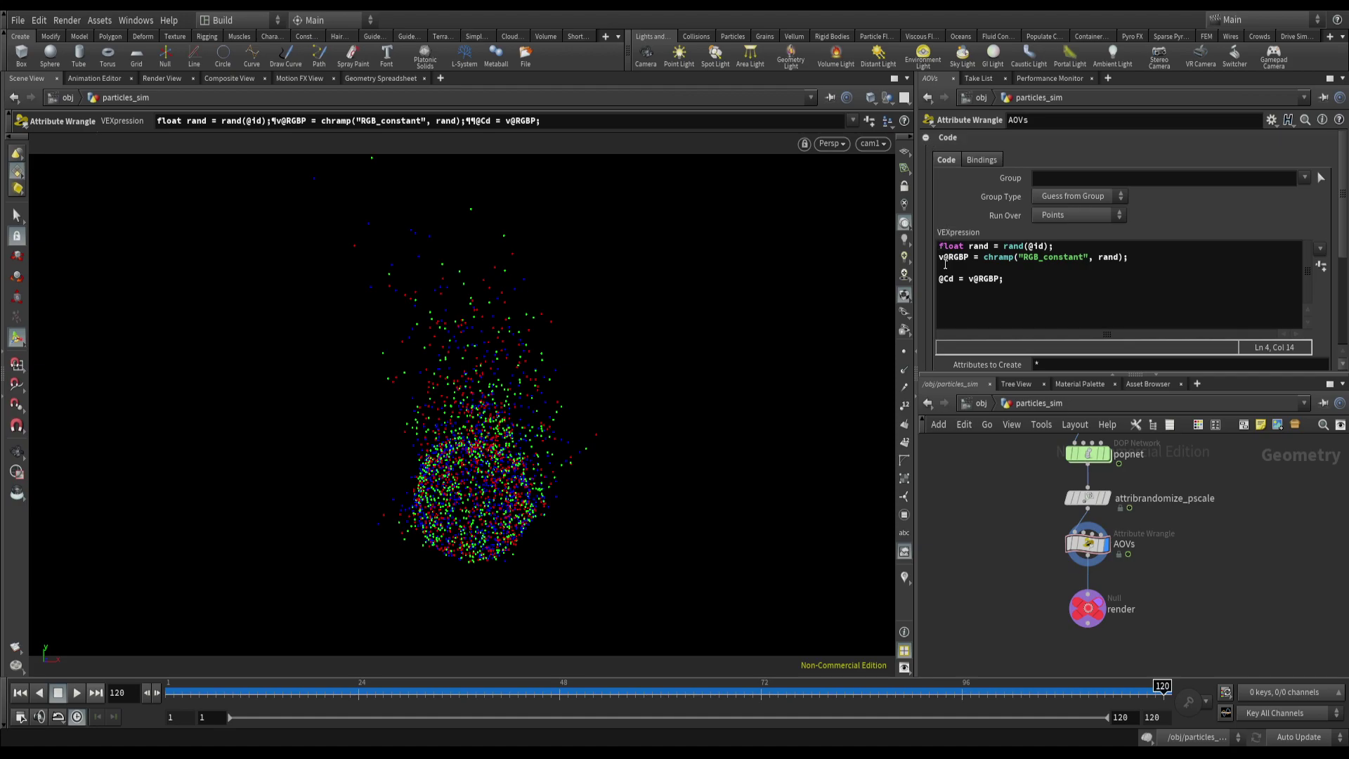
left_click(941, 281)
type("//")
key("Return")
key("BackSpace")
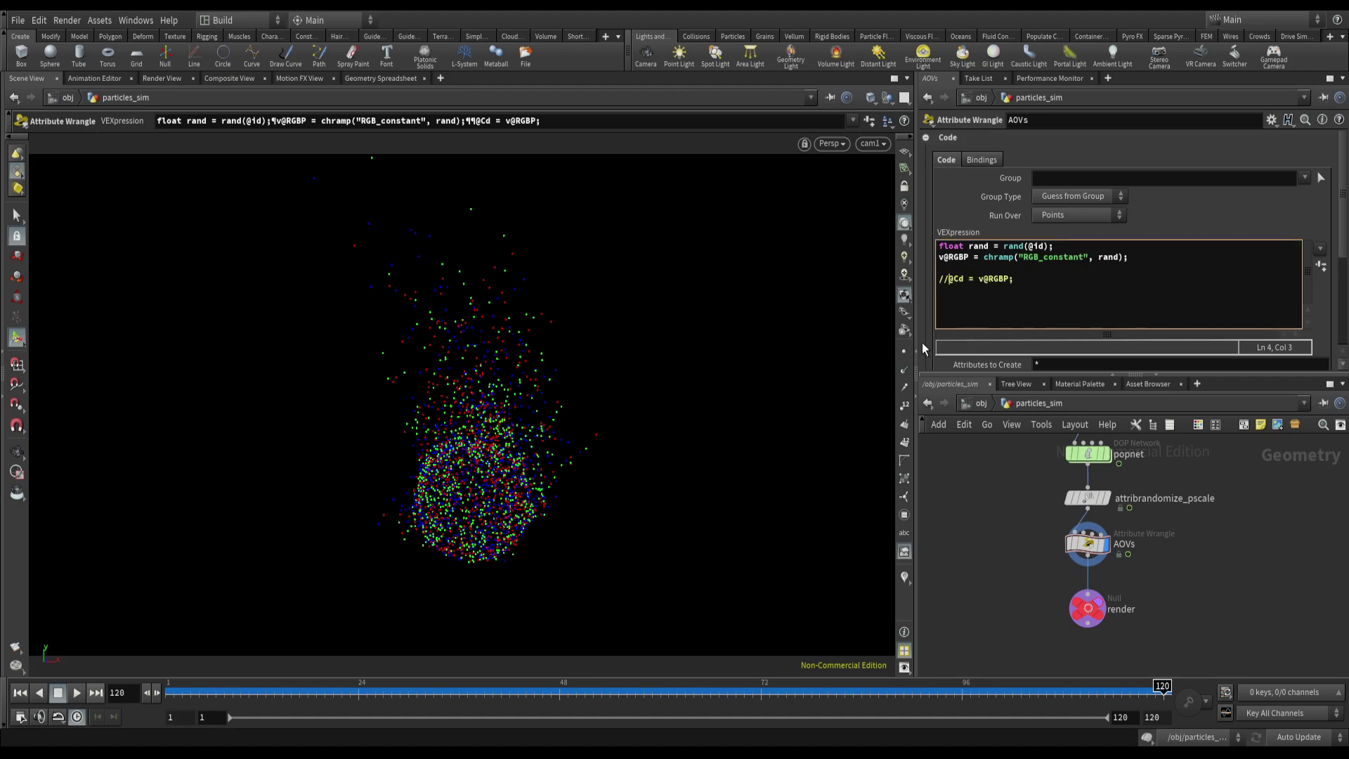
left_click_drag(1017, 278, 930, 279)
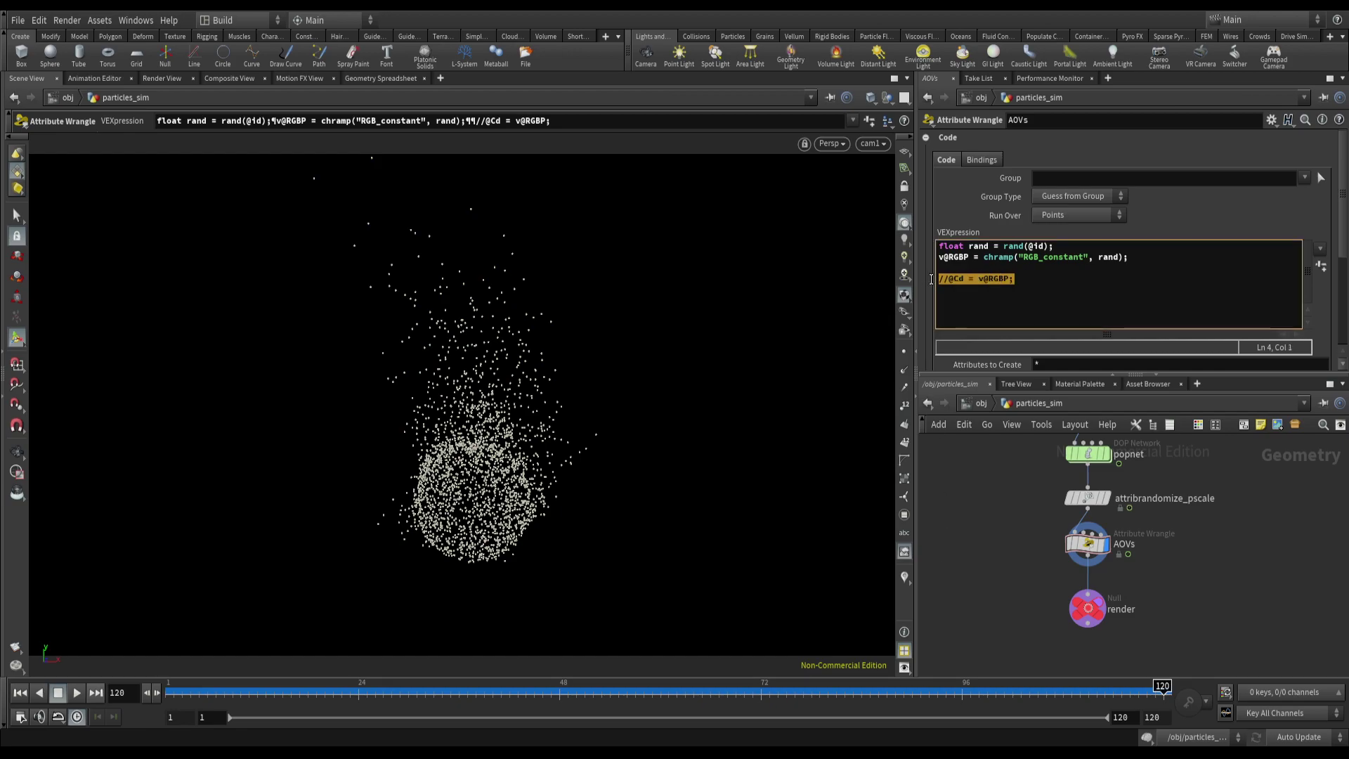
- Create a Principled Shader in the mat network and name it particles
left_click(981, 404)
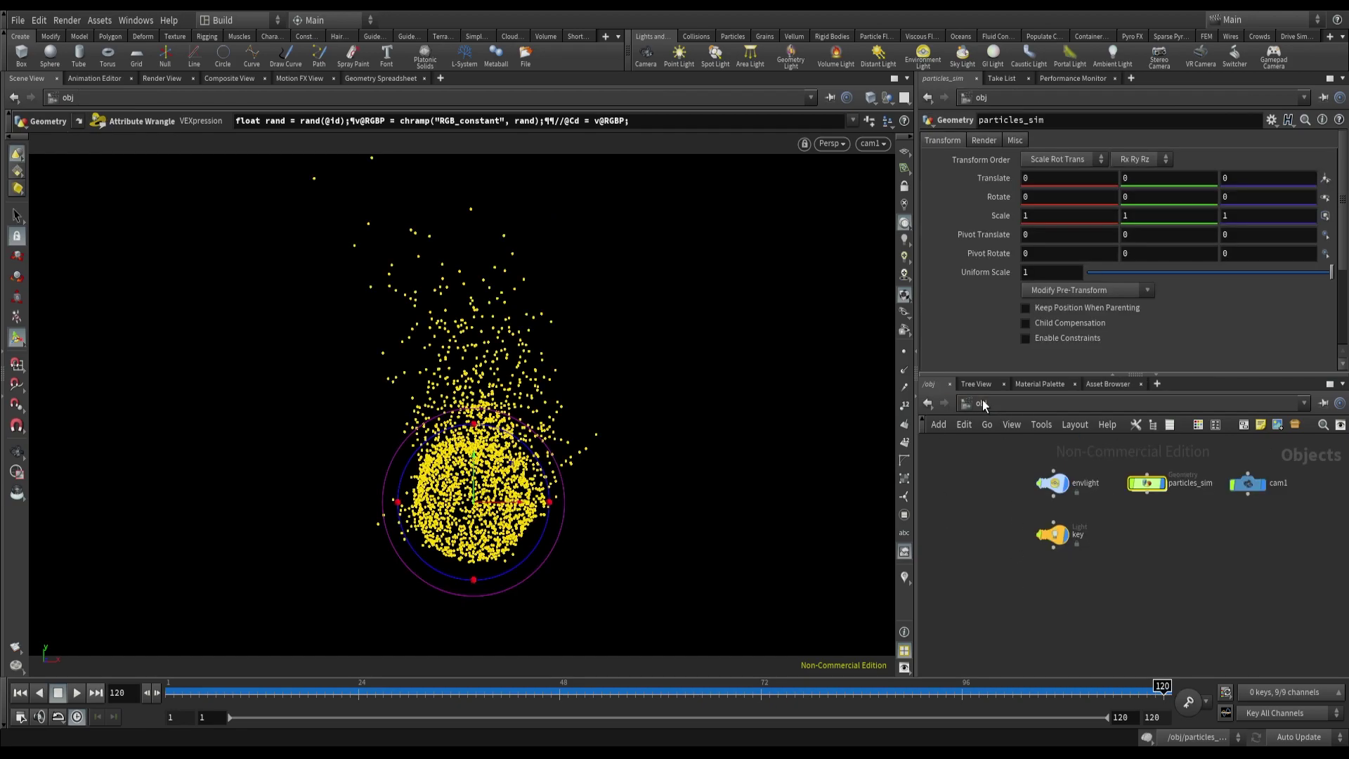
left_click(1030, 486)
key("Tab")
type("prin")
left_click(1226, 144)
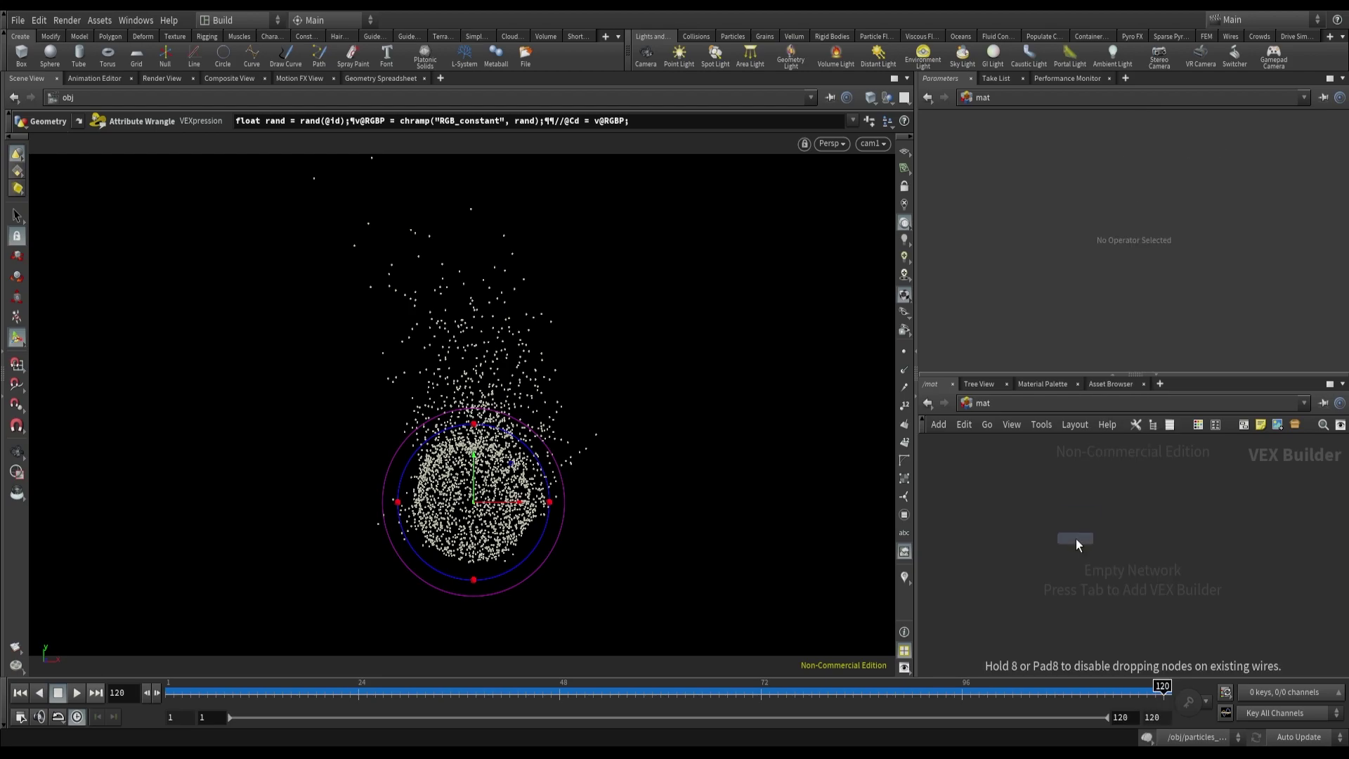
left_click(1054, 466)
scroll(1127, 532, "up", 2)
double_click(1127, 532)
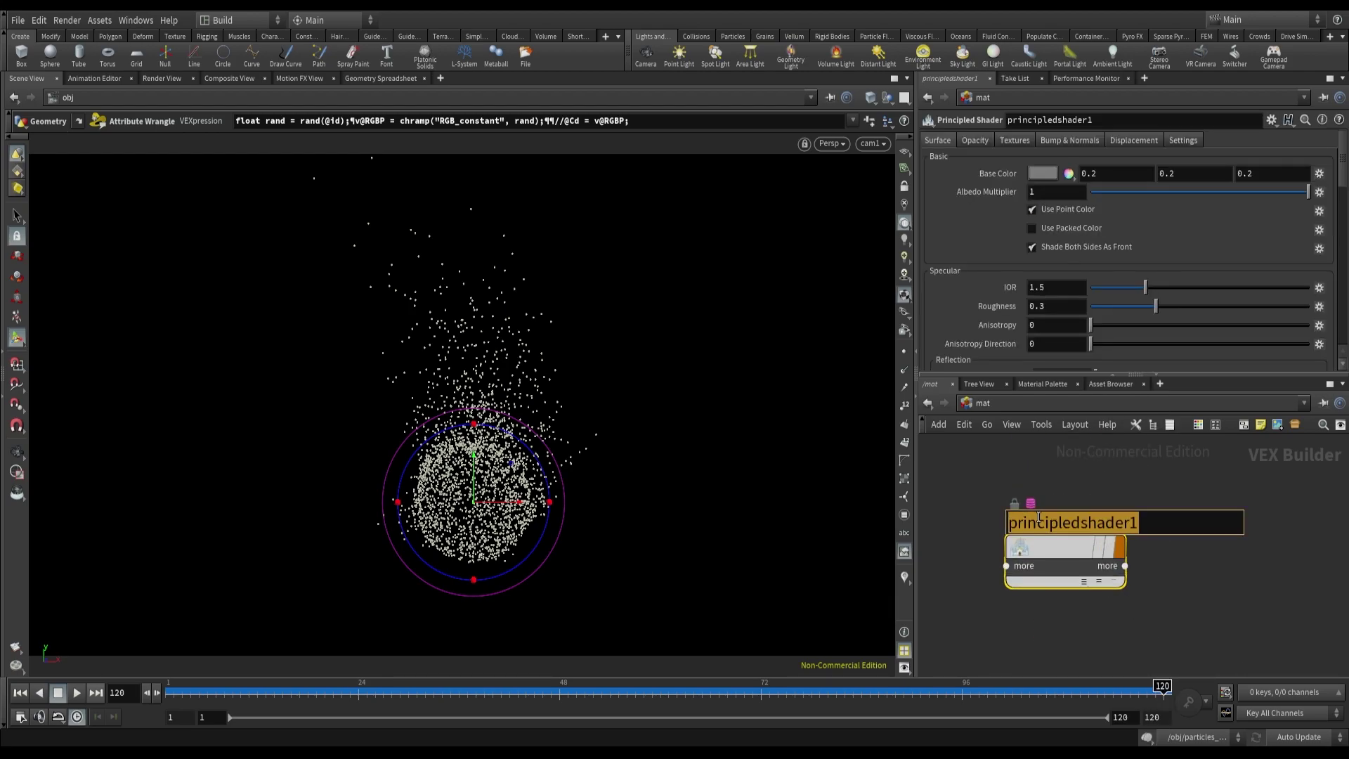
type("particles")
key("Return")
- Set the particles shader's base color values to 1 and its reflectivity to 0
left_click(1100, 173)
type("1")
key("Tab")
type("1")
key("Return")
scroll(1124, 281, "down", 3)
- Copy the particles shader and assign it as the particles_sim object's material, /mat/particles
key("ctrl+c")
key("alt+Left")
left_click(984, 140)
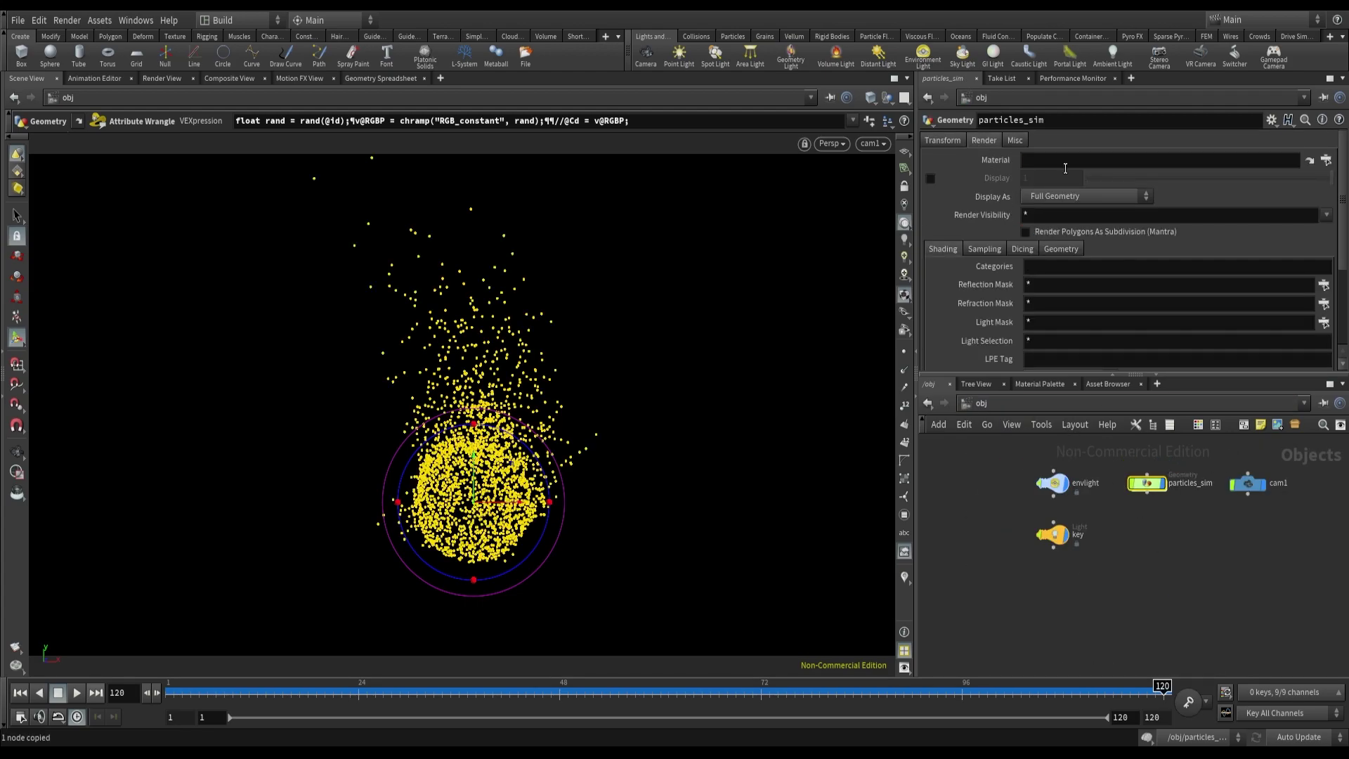
left_click(1160, 160)
key("ctrl+v")
key("Return")
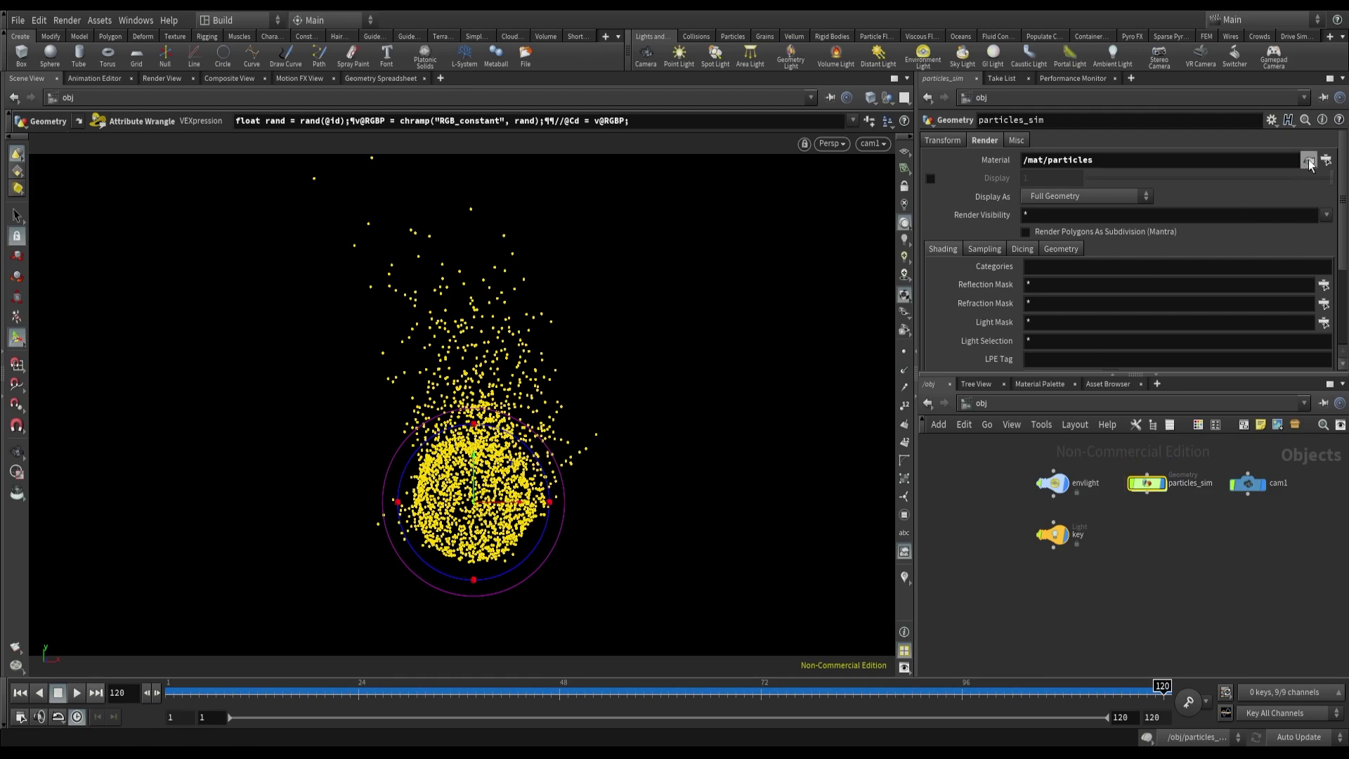
- Allow editing of the particles shader's contents and open its internal network
left_click(1310, 160)
right_click(1069, 562)
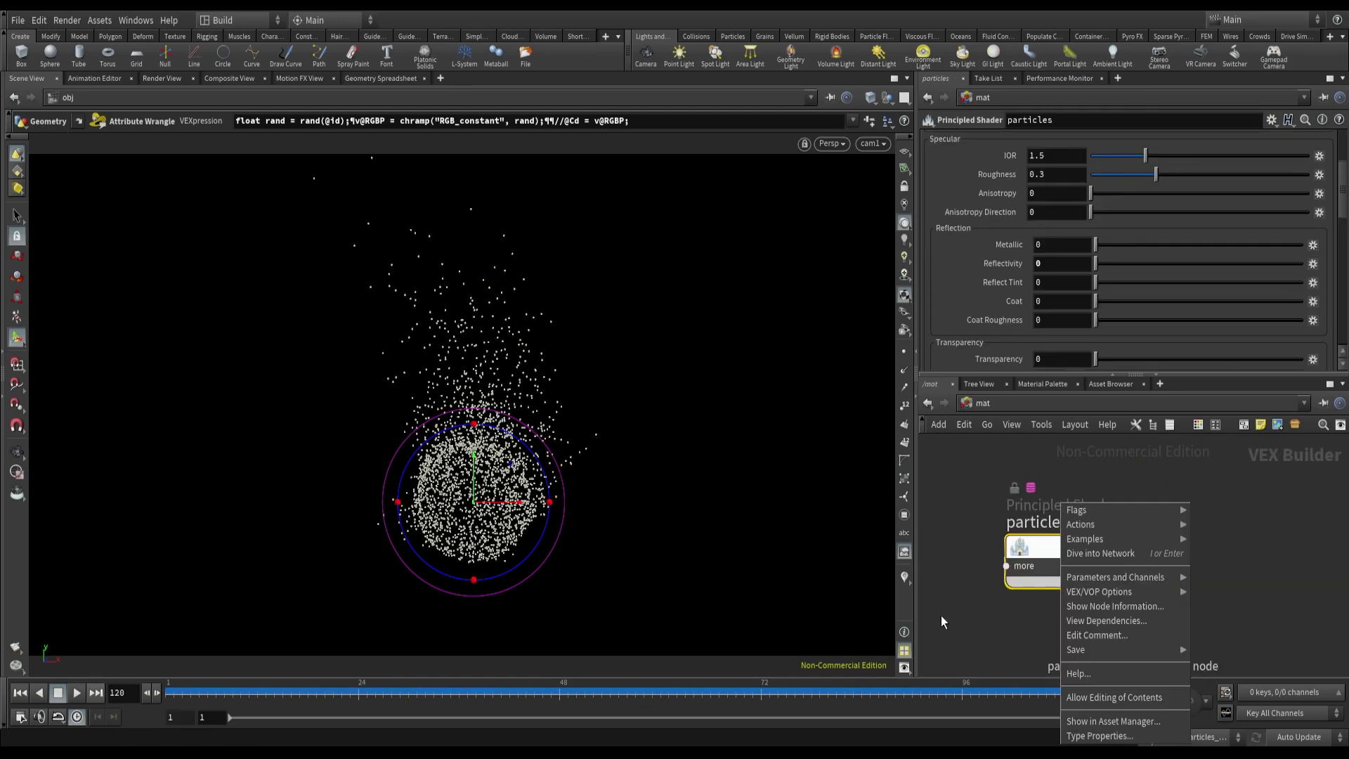
left_click(1039, 592)
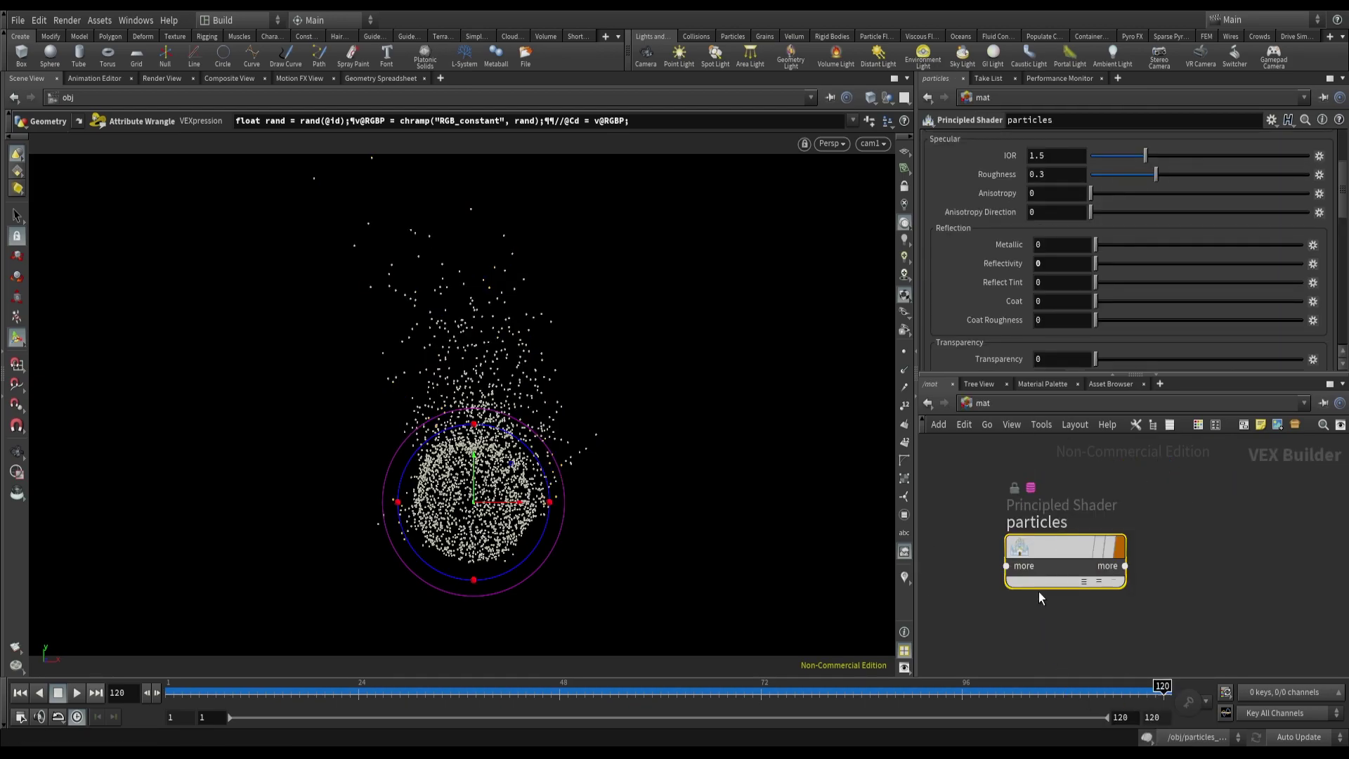
double_click(1061, 548)
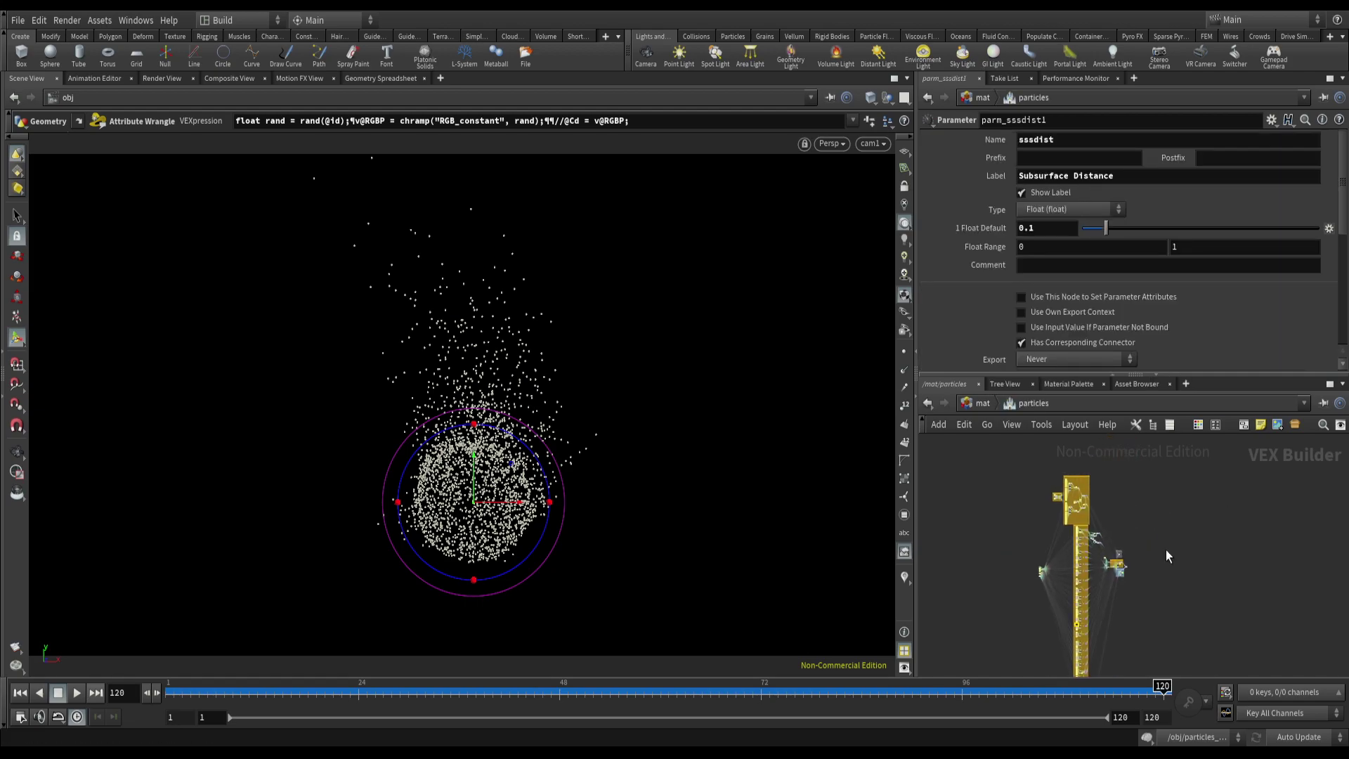
- Add a Bind node in an empty area of the shader network and set its Name parameter to $OS
scroll(1162, 549, "up", 5)
key("Tab")
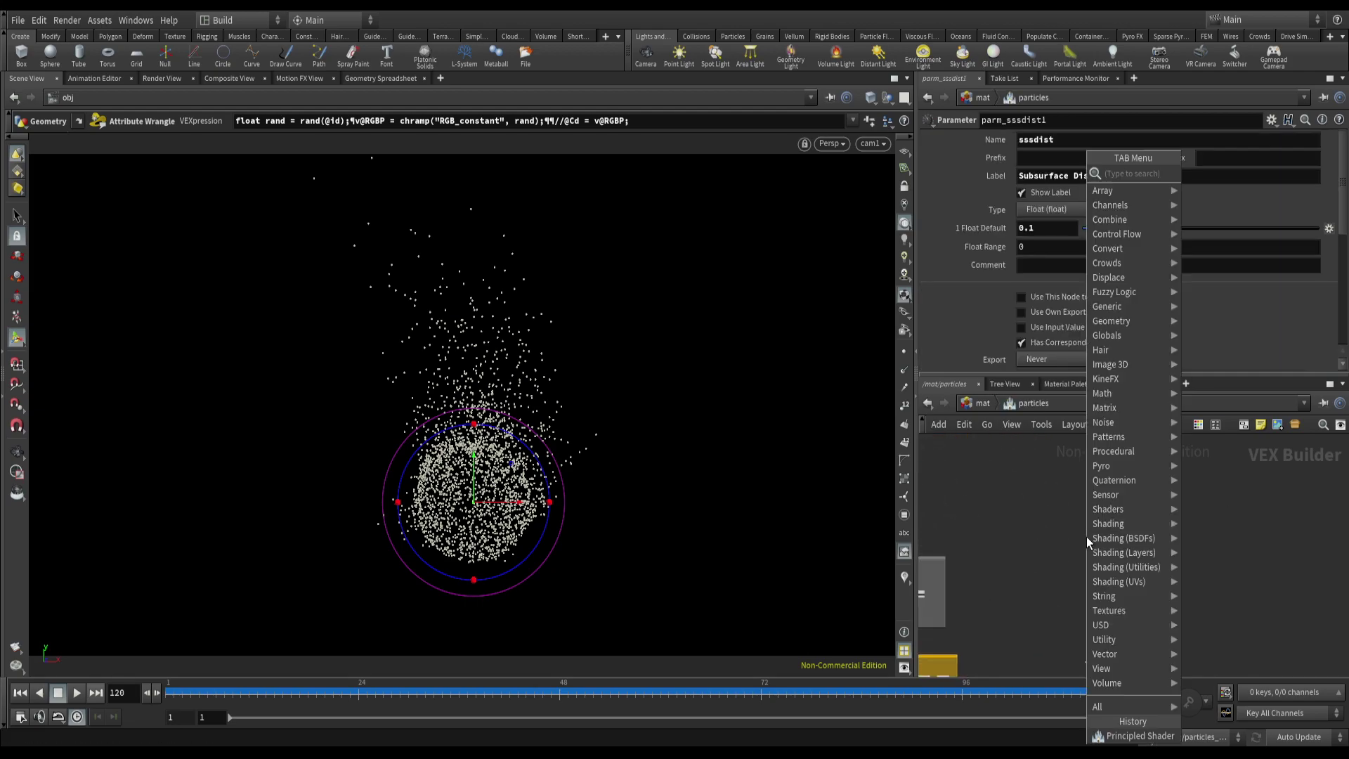
type("bind")
key("Return")
left_click(1086, 539)
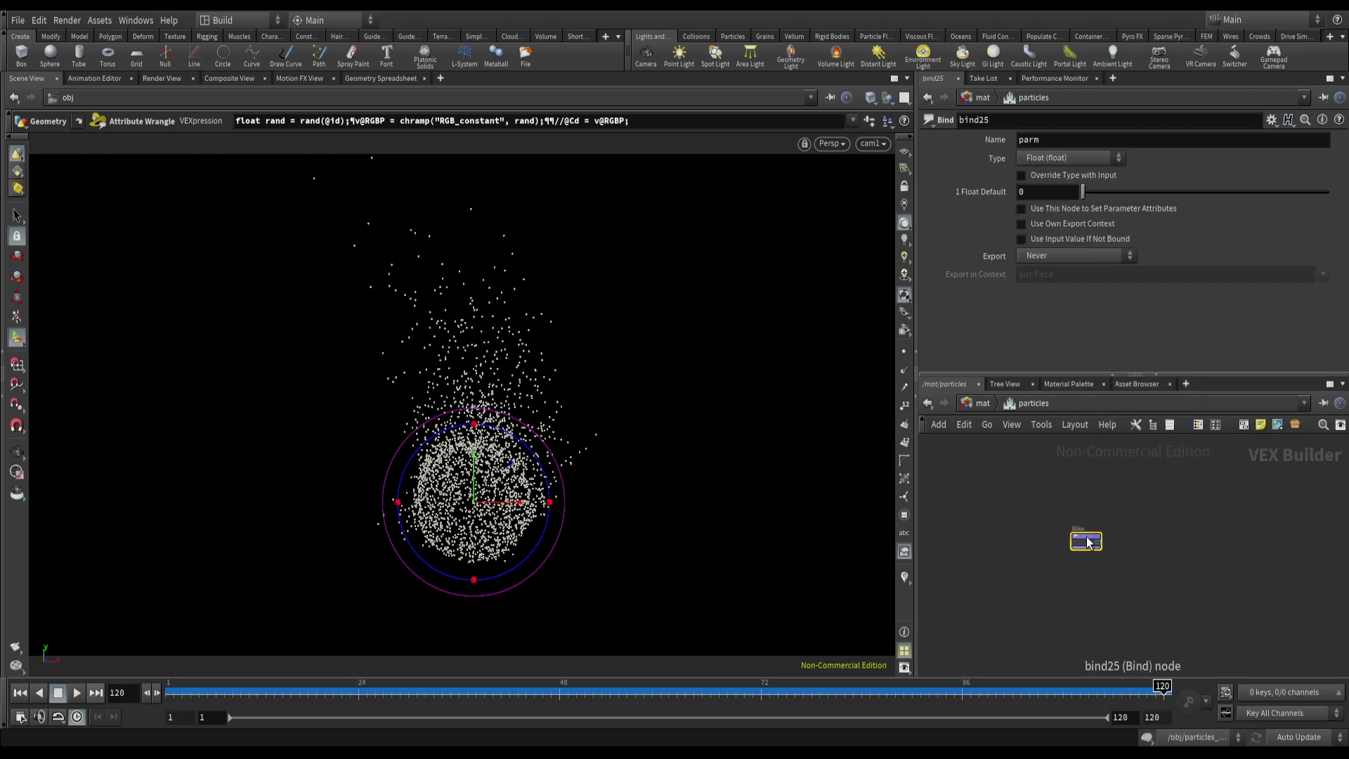
double_click(1040, 140)
type("$OS")
key("Return")
- Add a second Bind that exports when its input is connected, feed the first Bind's output into it, and set its Name parameter to $OS
scroll(1117, 534, "up", 3)
key("Tab")
type("bind")
key("Return")
left_click(1237, 520)
left_click(1111, 557)
left_click(1181, 537)
left_click_drag(1229, 521, 1236, 541)
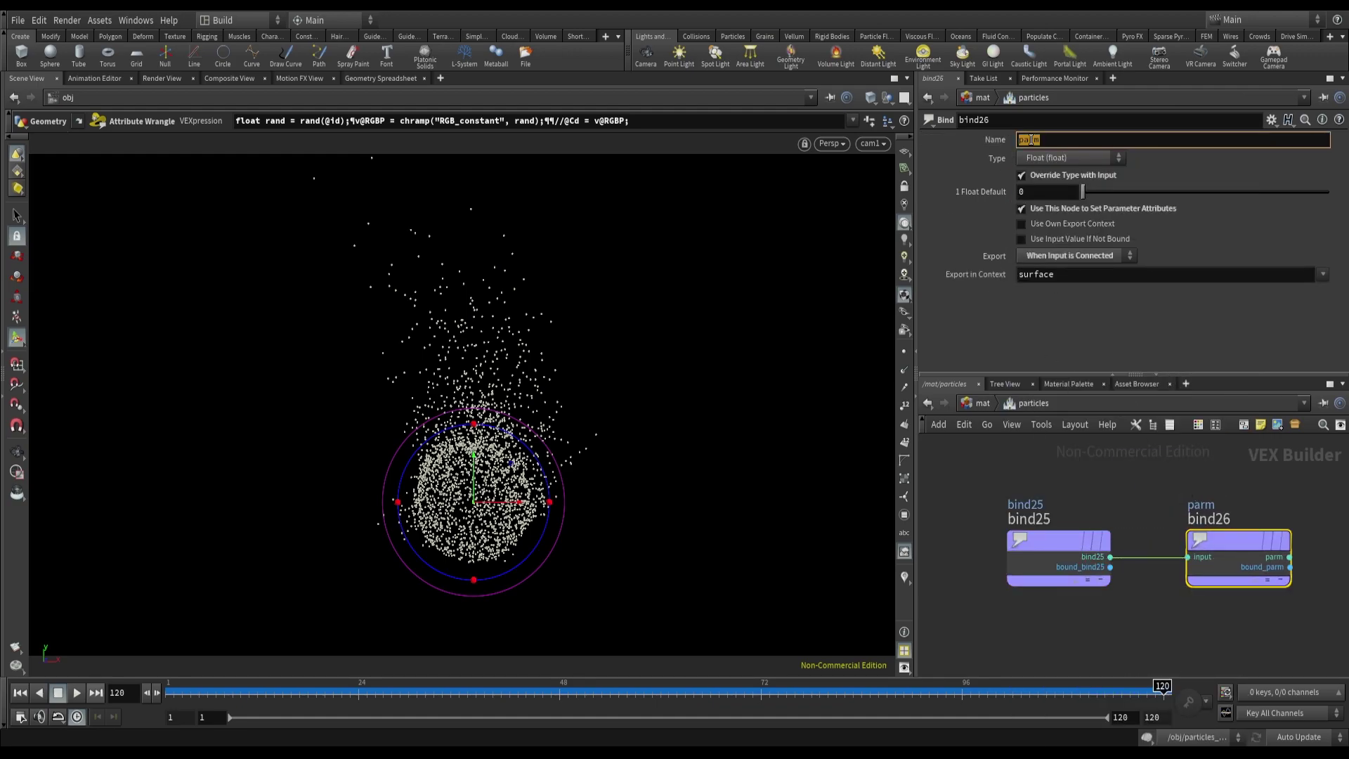
type("$OS")
key("Return")
- Rename the first Bind node as RGBP and set its type to Vector
left_click_drag(960, 498, 1113, 588)
double_click(1025, 513)
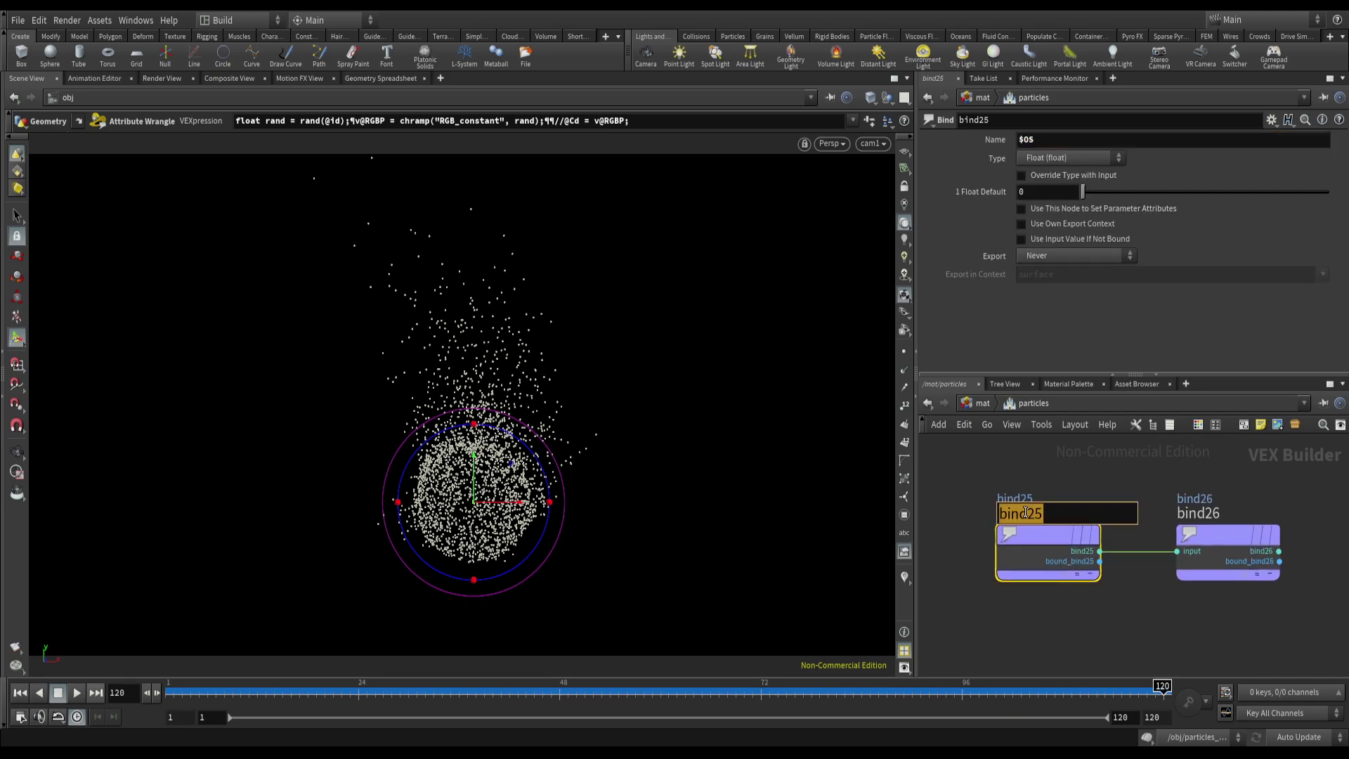
type("RGBP")
key("Return")
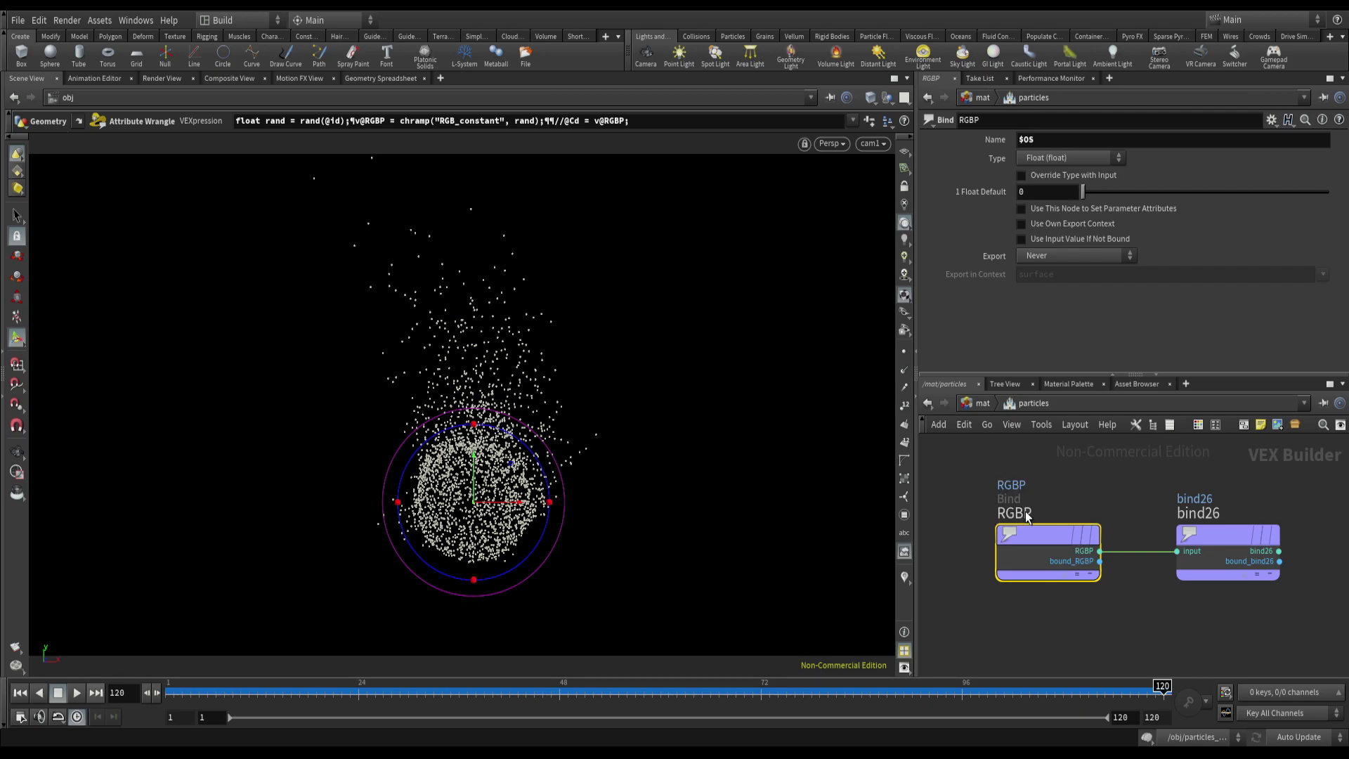
left_click(1068, 157)
left_click(1068, 284)
- Rename the exporting Bind node as RGB and save the scene
left_click(1194, 538)
double_click(1203, 514)
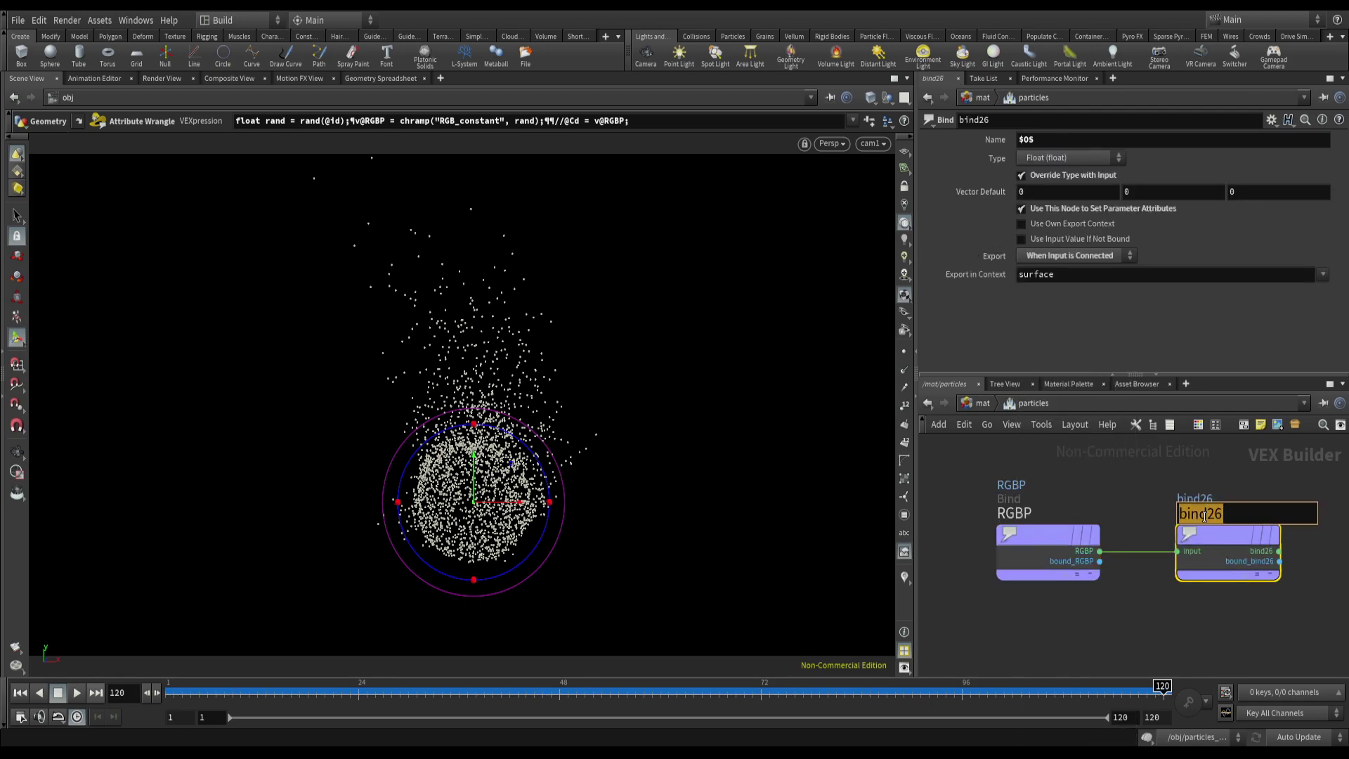
type("RGB")
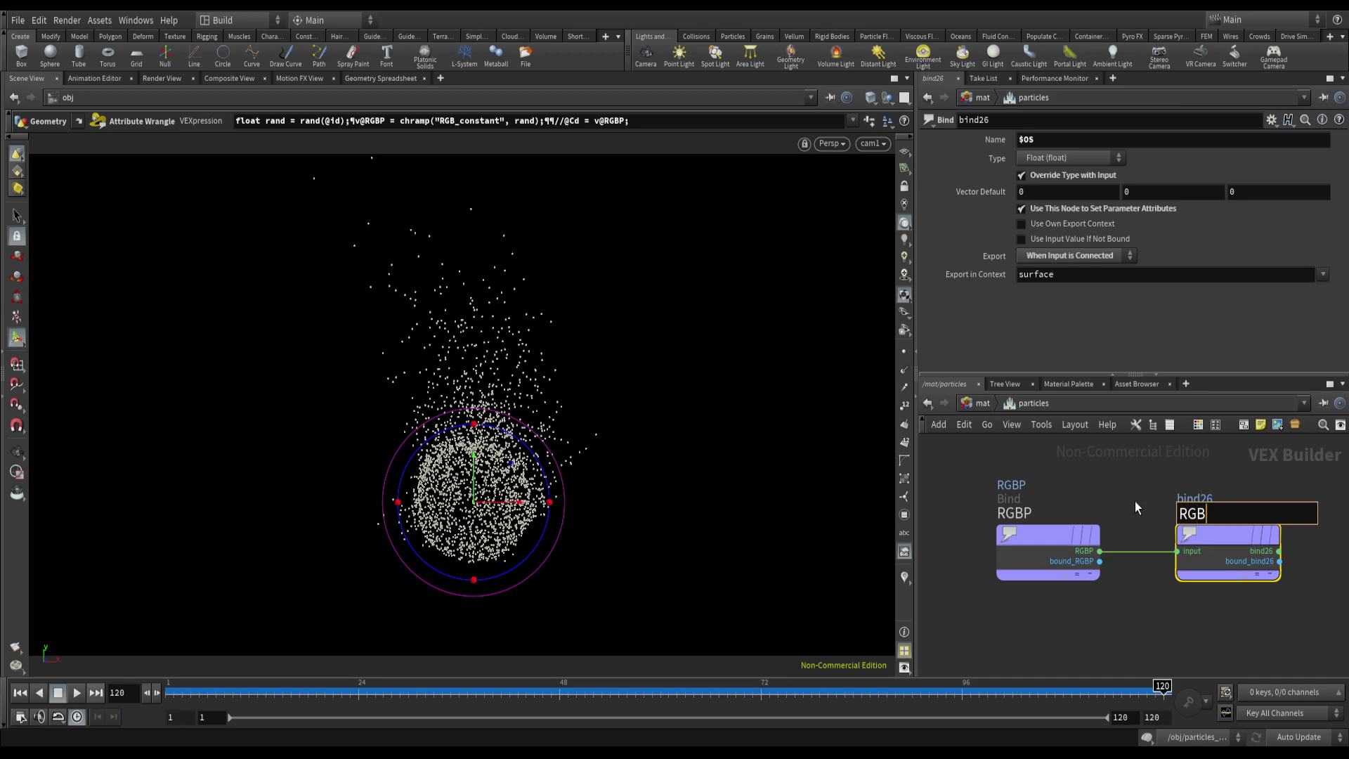
key("Return")
key("ctrl+s")
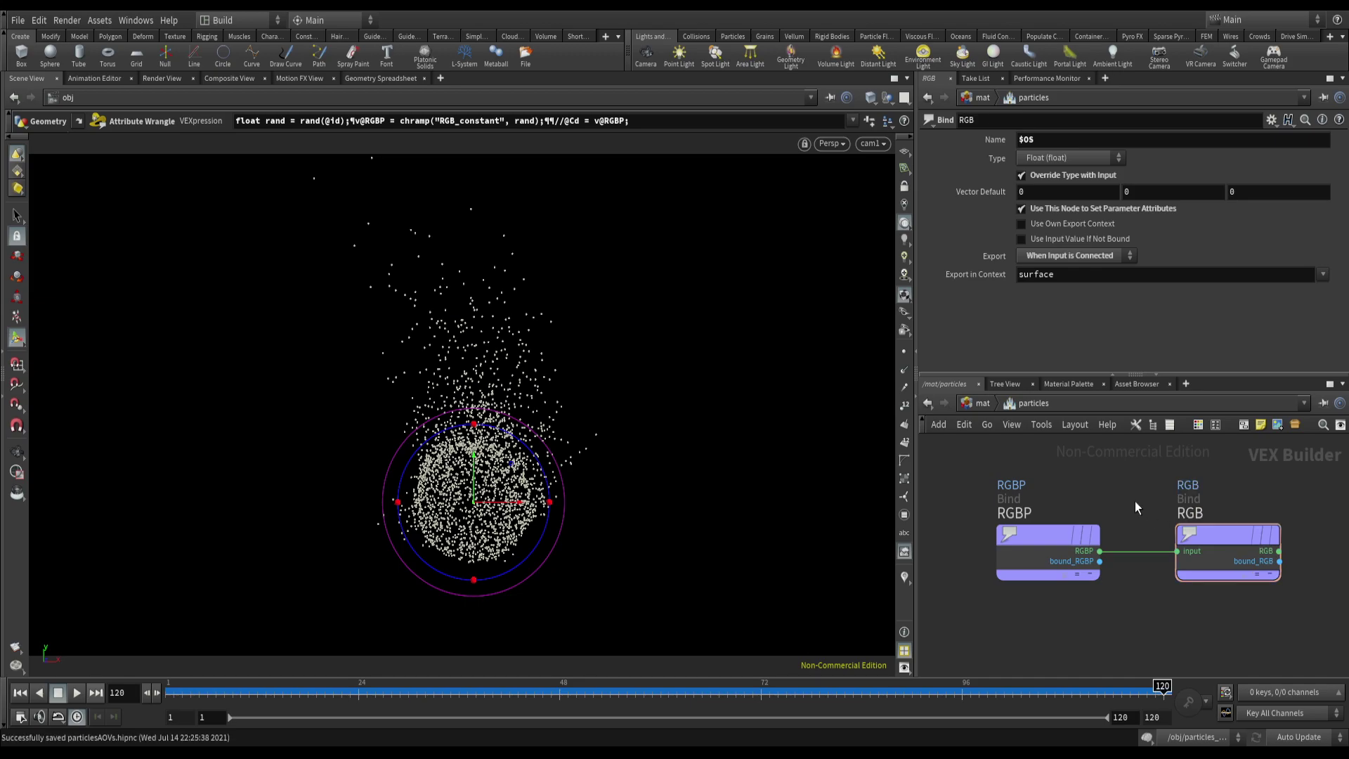
- In the out network, set up an extra image plane on mantra_ipr with the VEX variable RGB
left_click(982, 402)
left_click(983, 403)
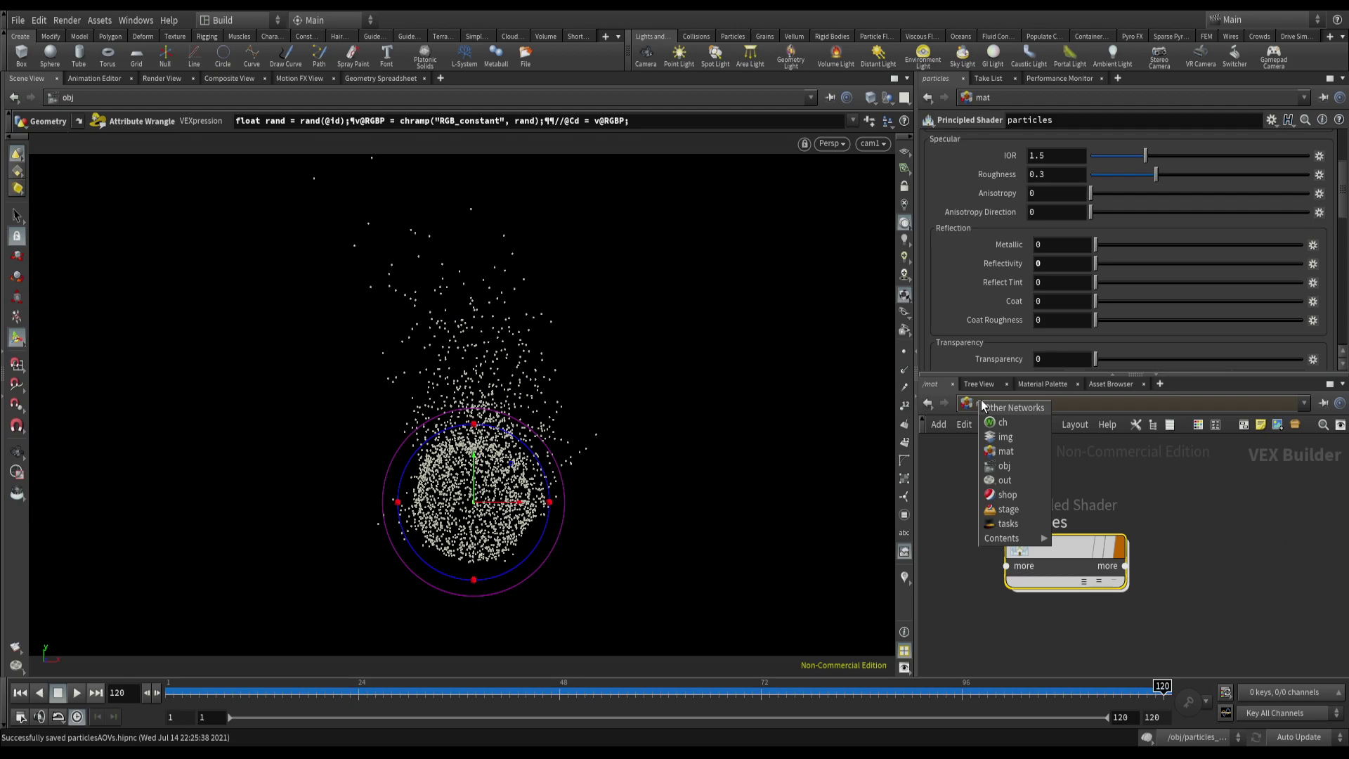
left_click(1005, 480)
scroll(1027, 290, "down", 1)
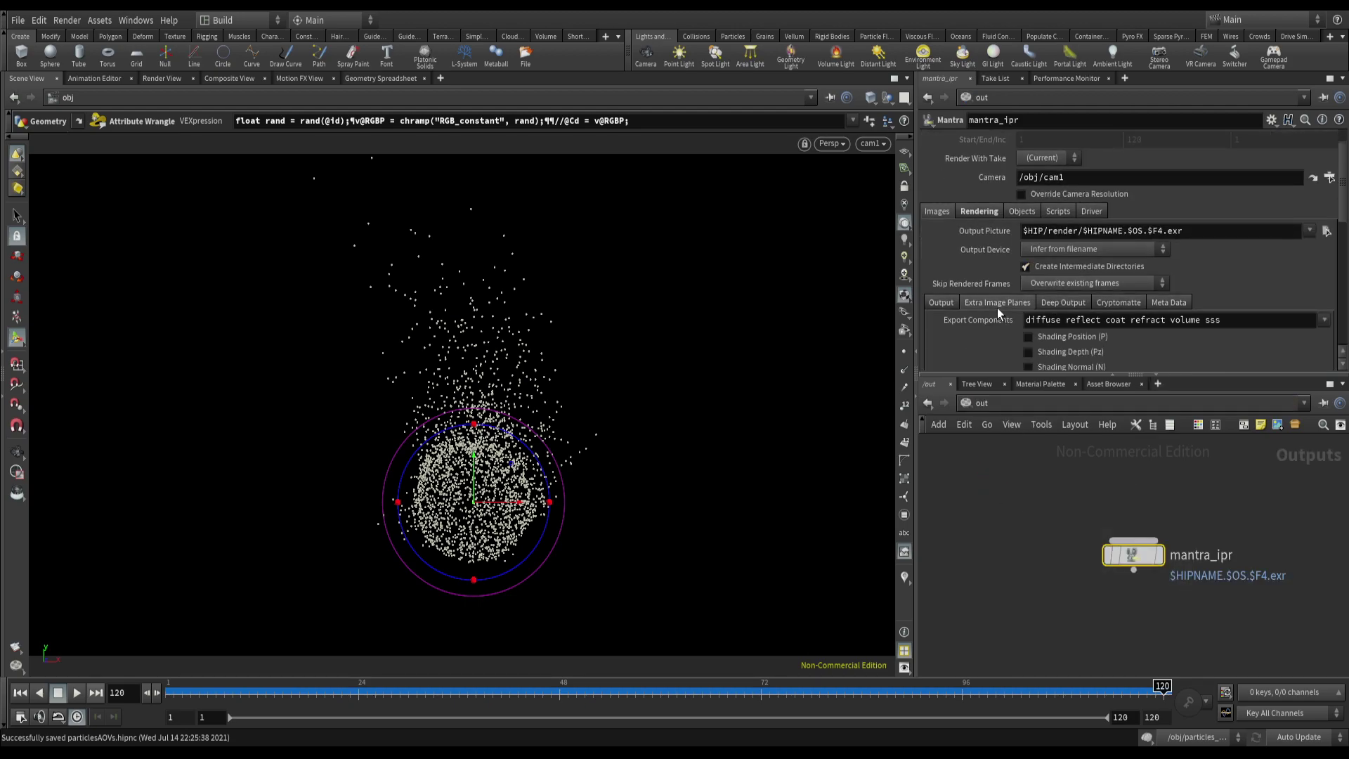
left_click(997, 308)
scroll(1000, 305, "down", 5)
left_click(1129, 256)
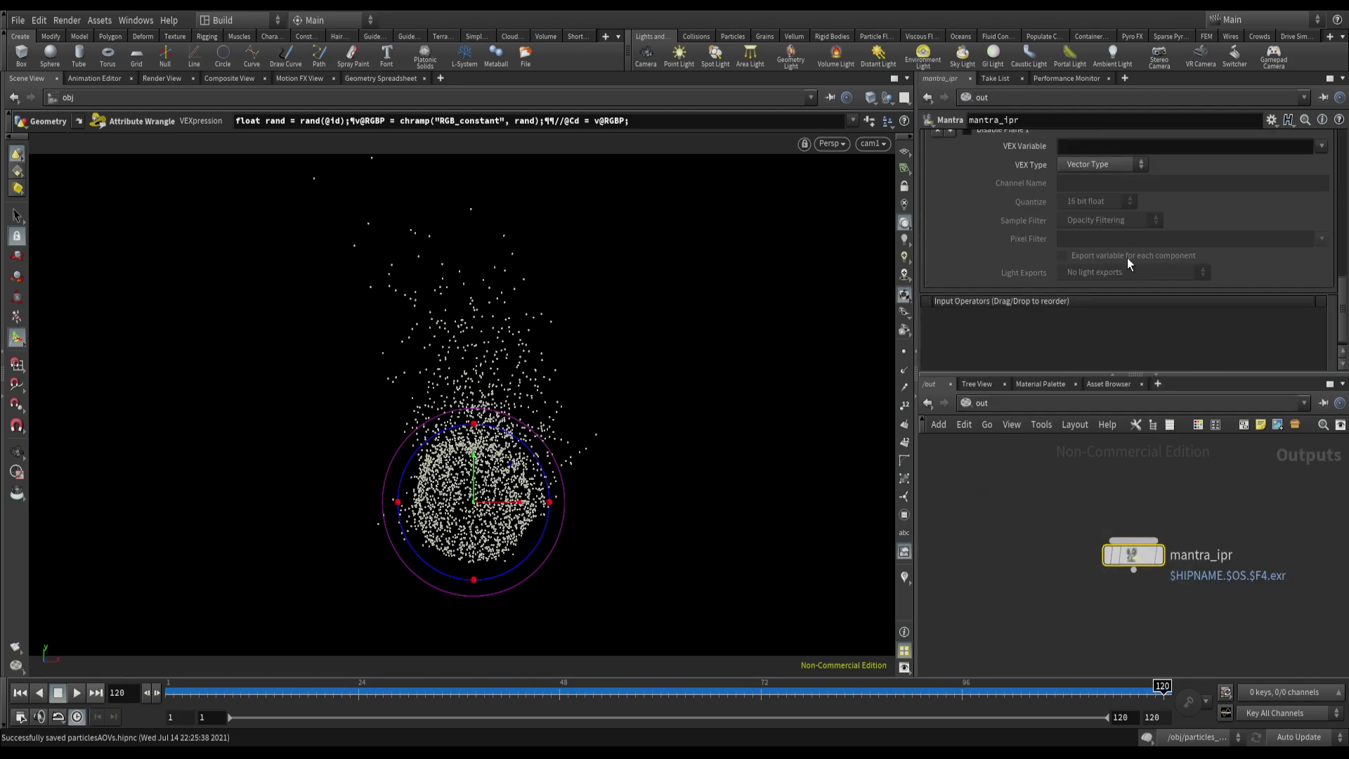
left_click(1076, 153)
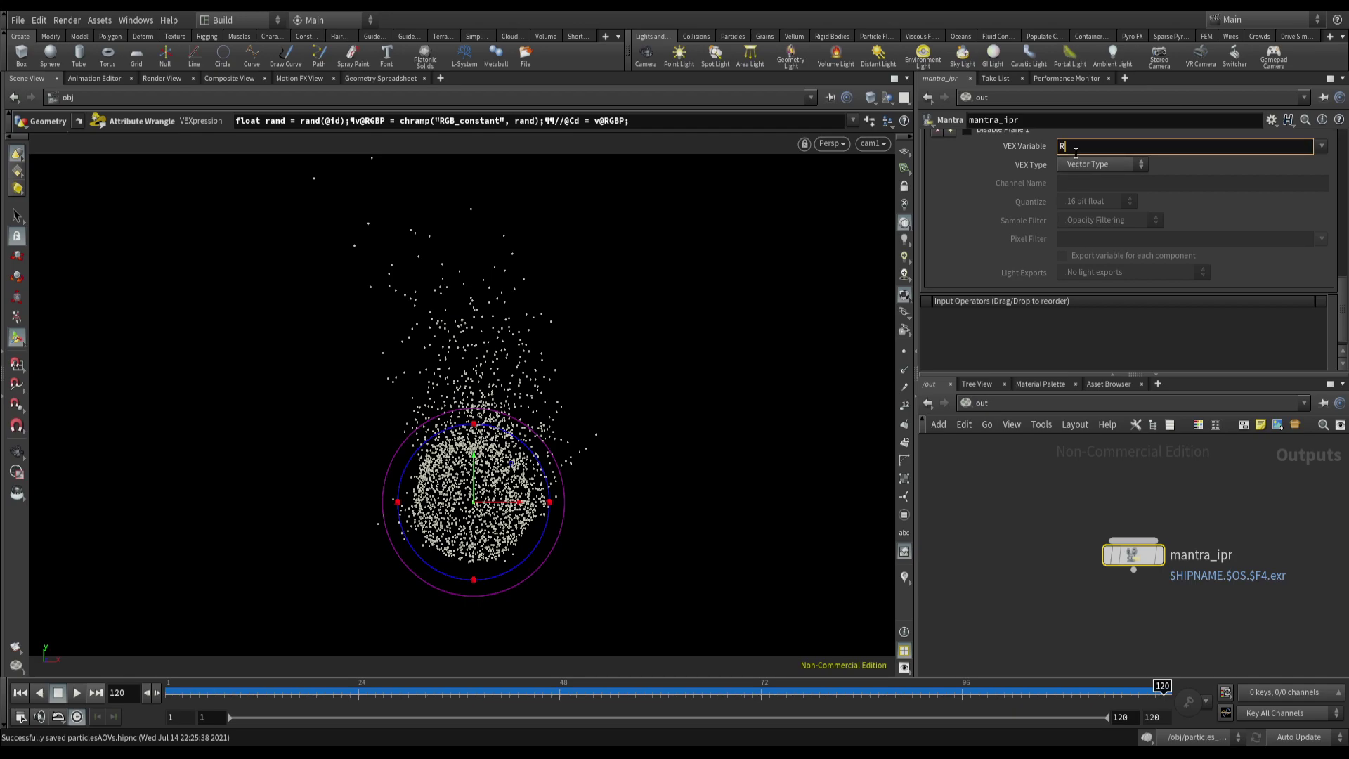
type("RGB")
key("Return")
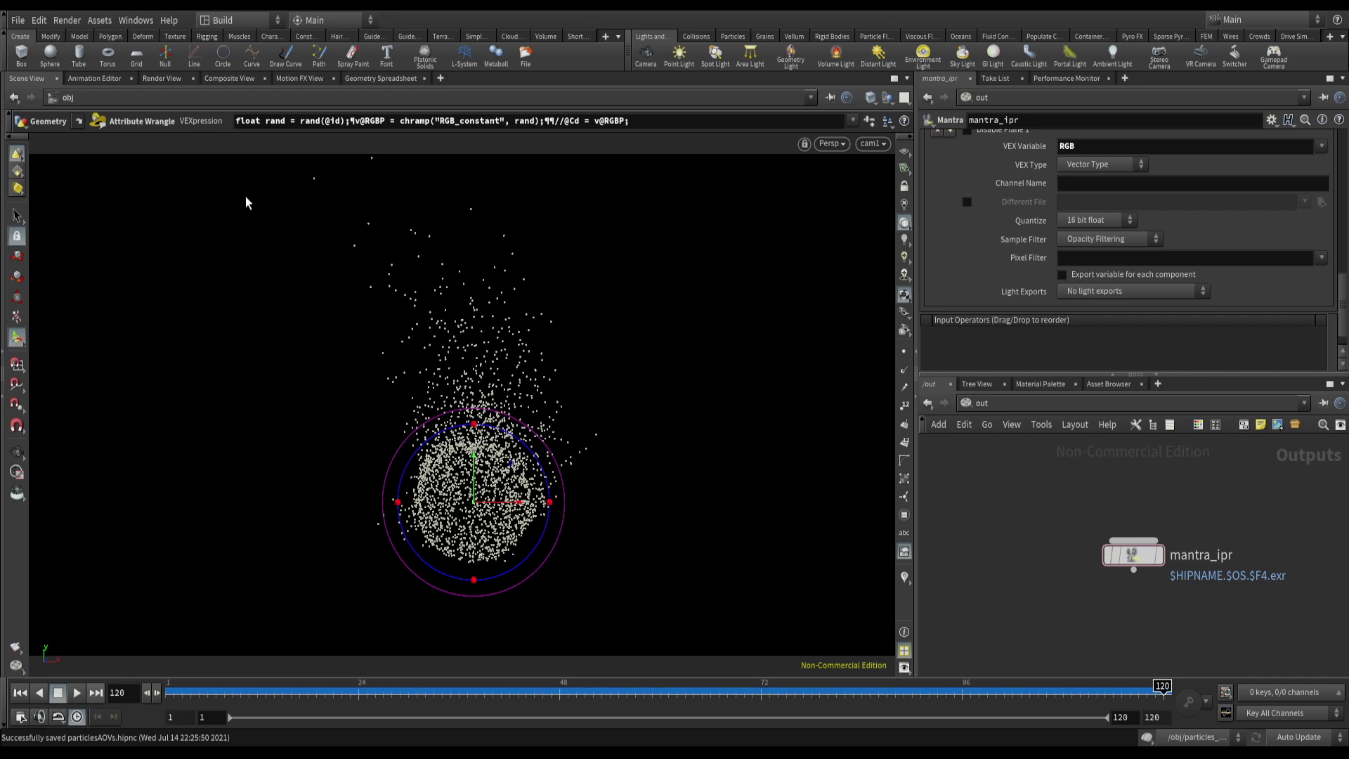
- Render /out/mantra_ipr through /obj/cam1 in the Render View
left_click(167, 79)
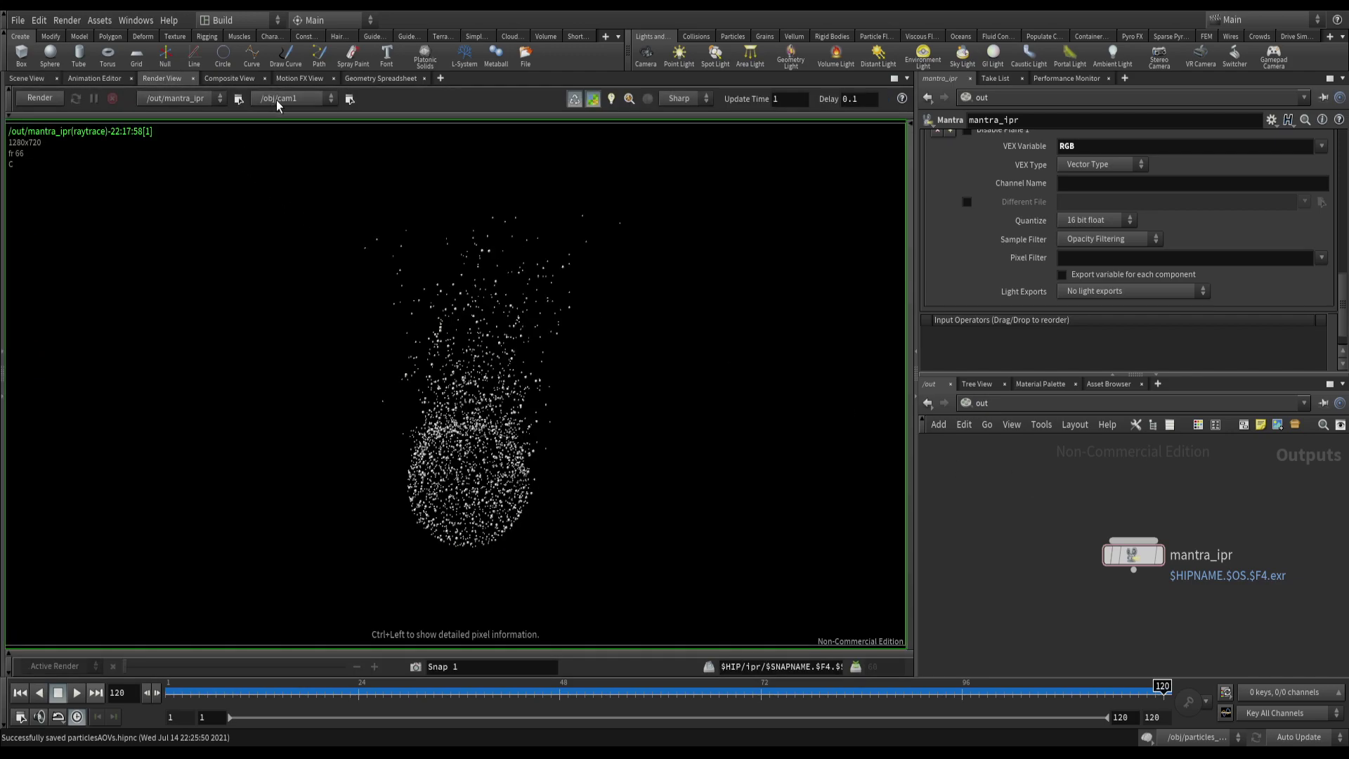
left_click(276, 100)
left_click(280, 138)
left_click(40, 99)
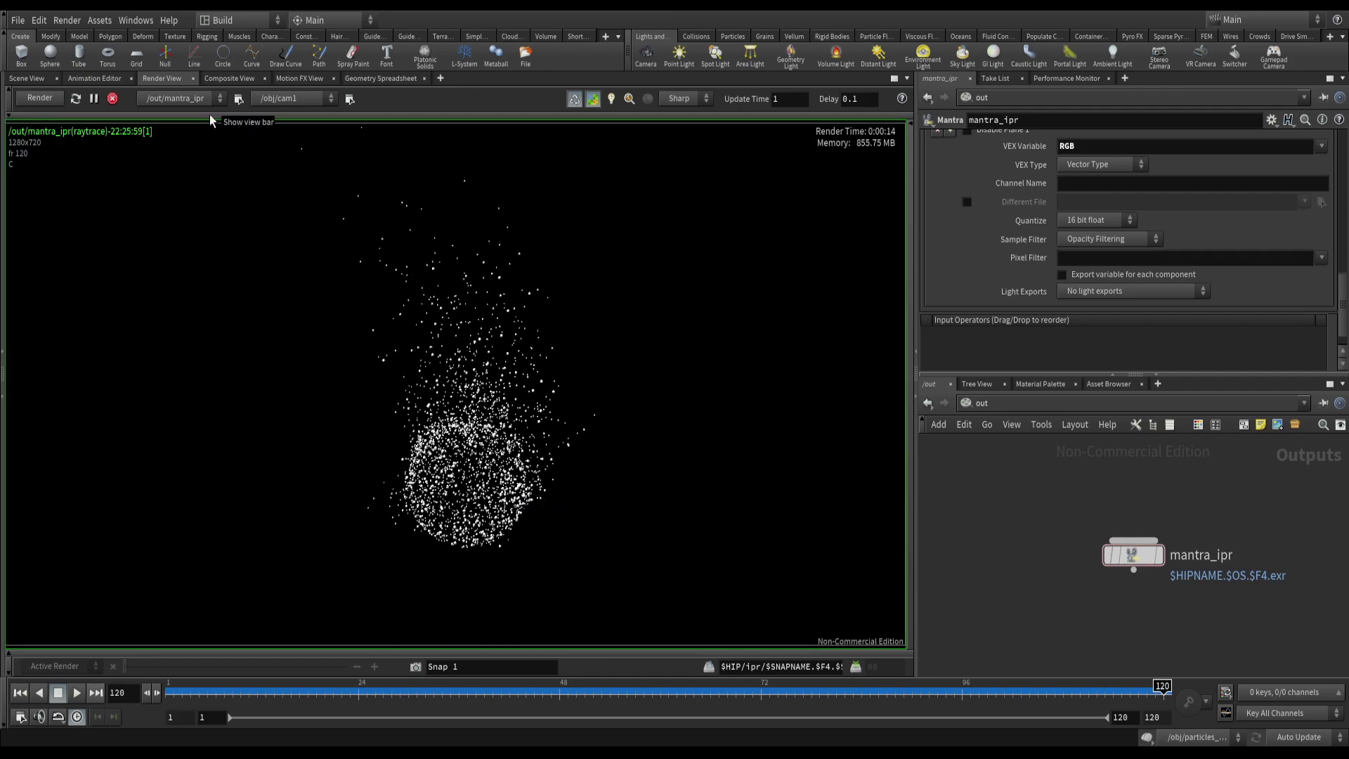
- Show the render's view bar, display the RGB image plane, and reveal the display correction controls
left_click(209, 115)
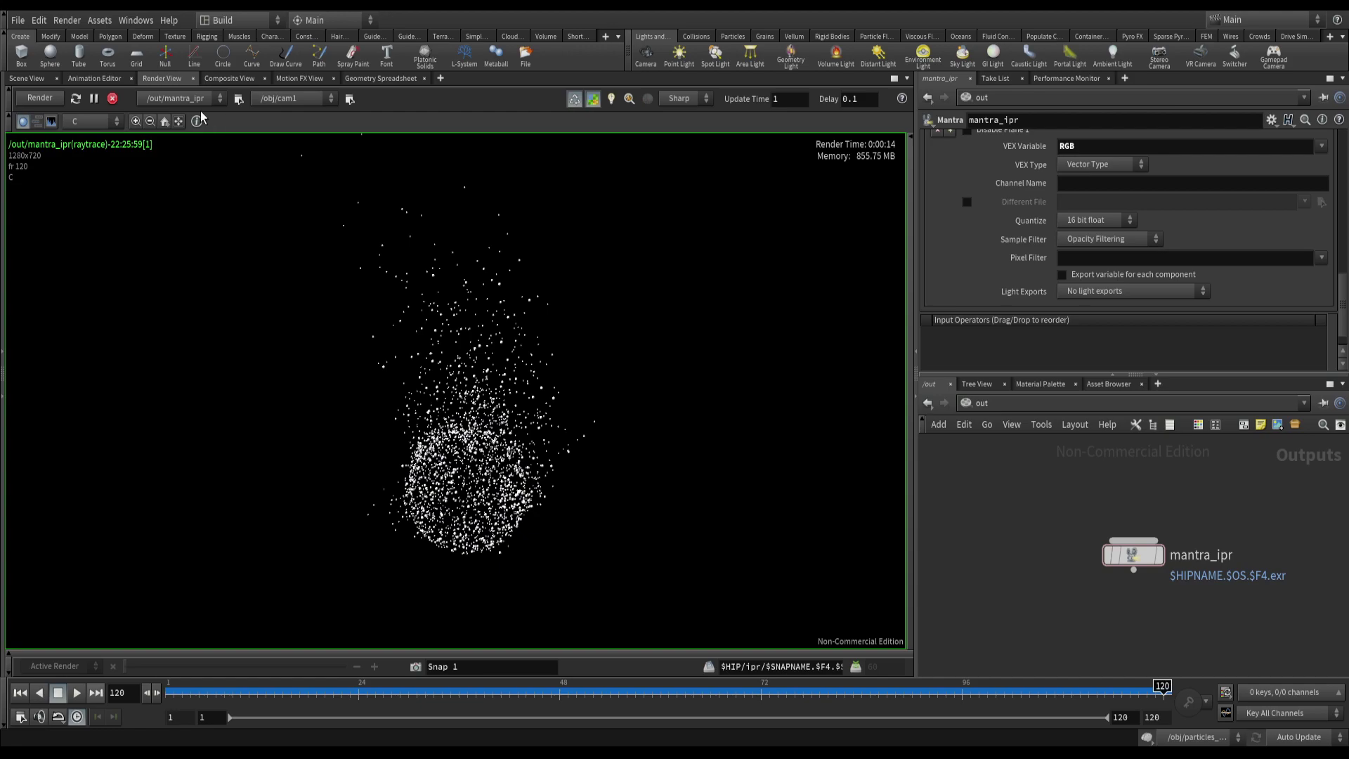
left_click(91, 121)
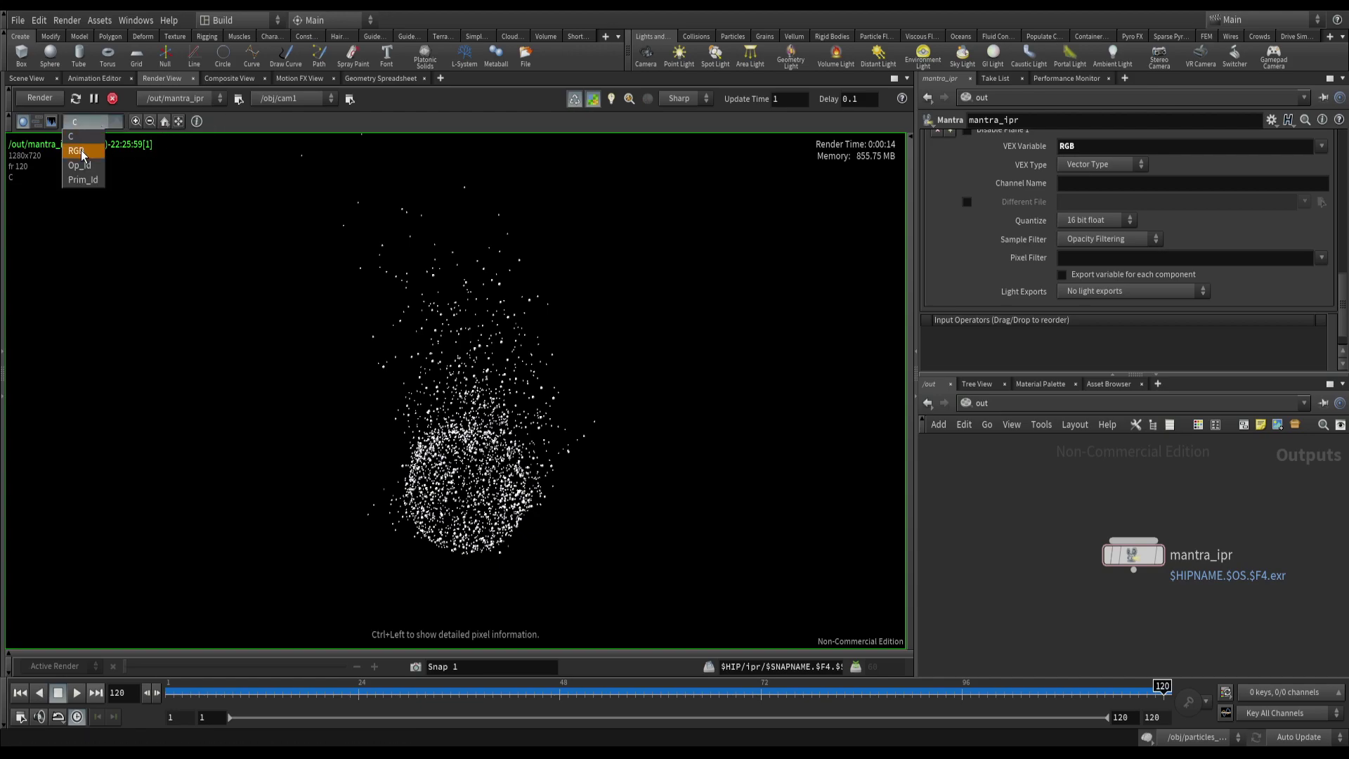
left_click(87, 151)
scroll(520, 450, "down", 1)
left_click(274, 650)
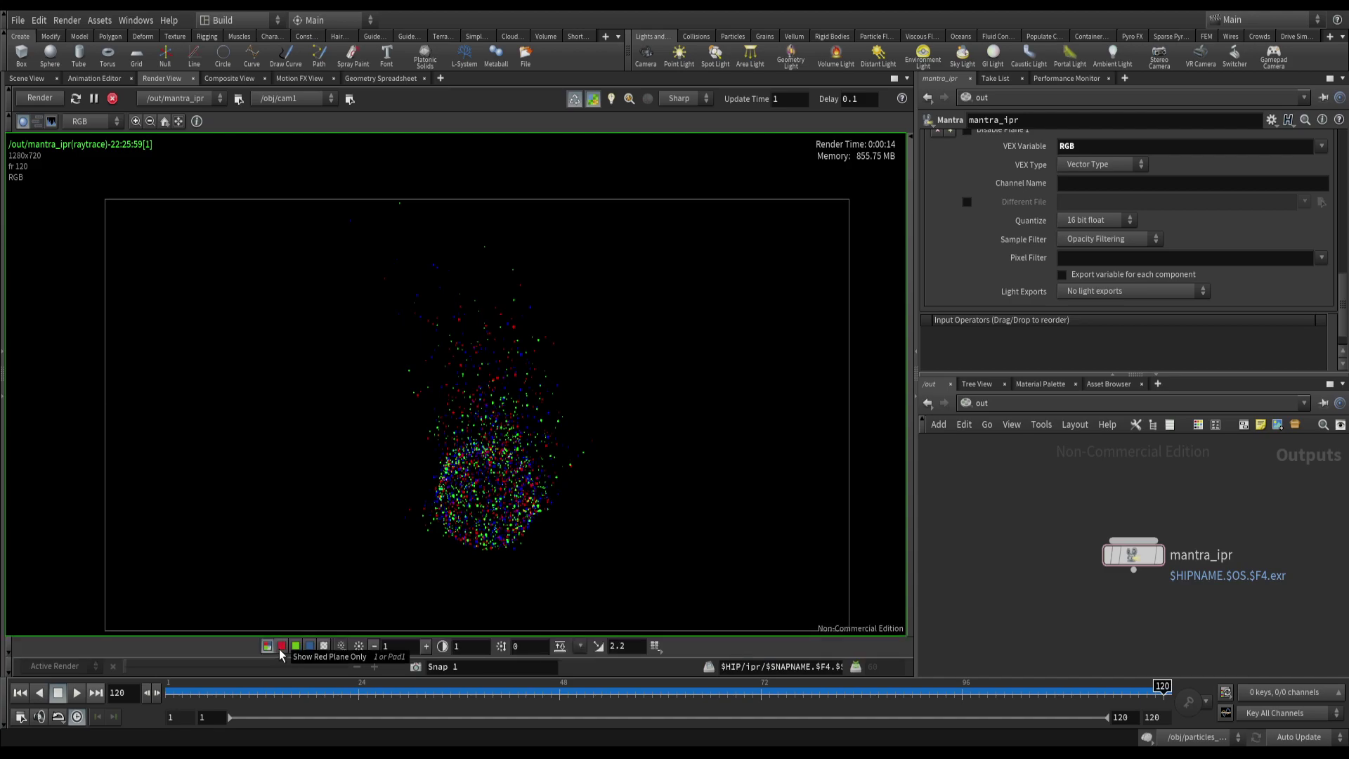
scroll(380, 464, "up", 1)
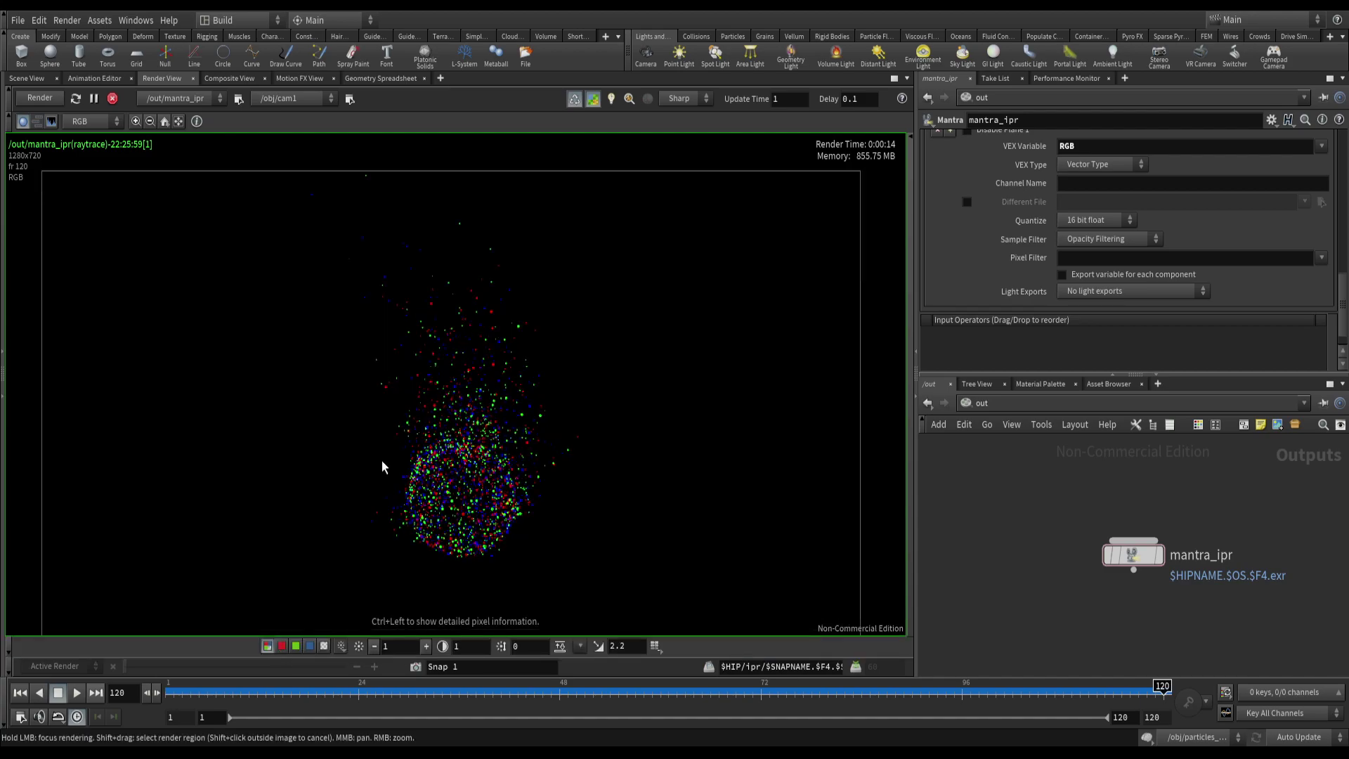
- Examine the RGB plane's red, green and blue channels one by one, and return to full color
left_click(282, 647)
left_click(295, 647)
left_click(310, 646)
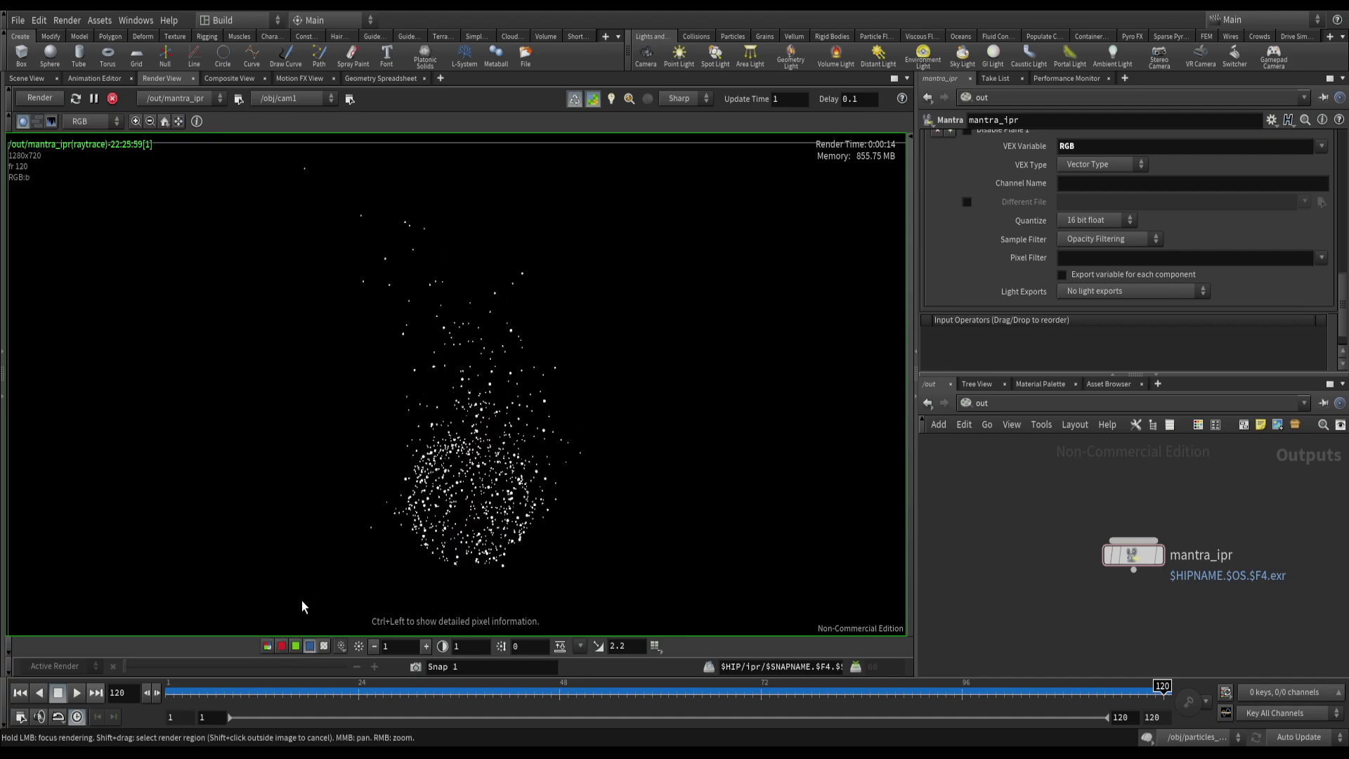
left_click(268, 647)
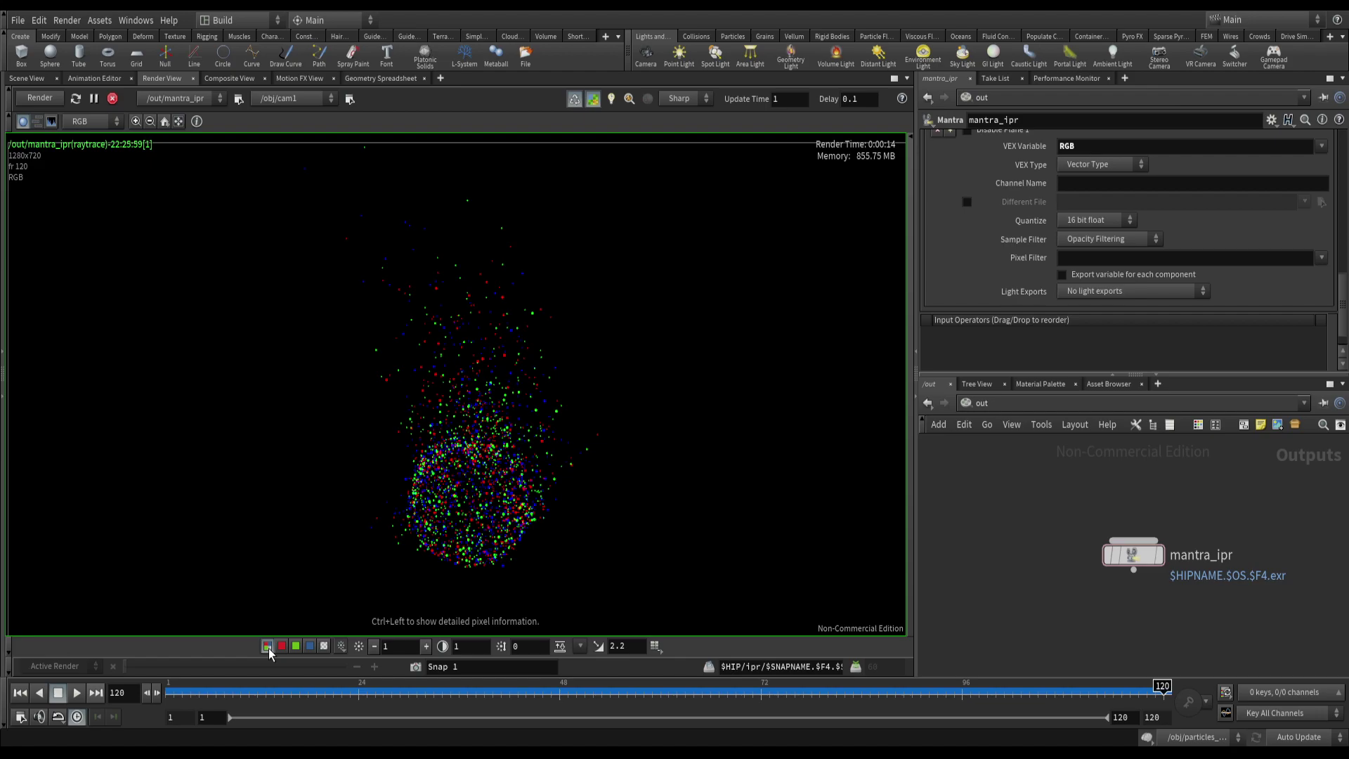
- Return to the particles_sim network in the Scene View and move the AOVs and render nodes down, away from attribrandomize_pscale
left_click(27, 78)
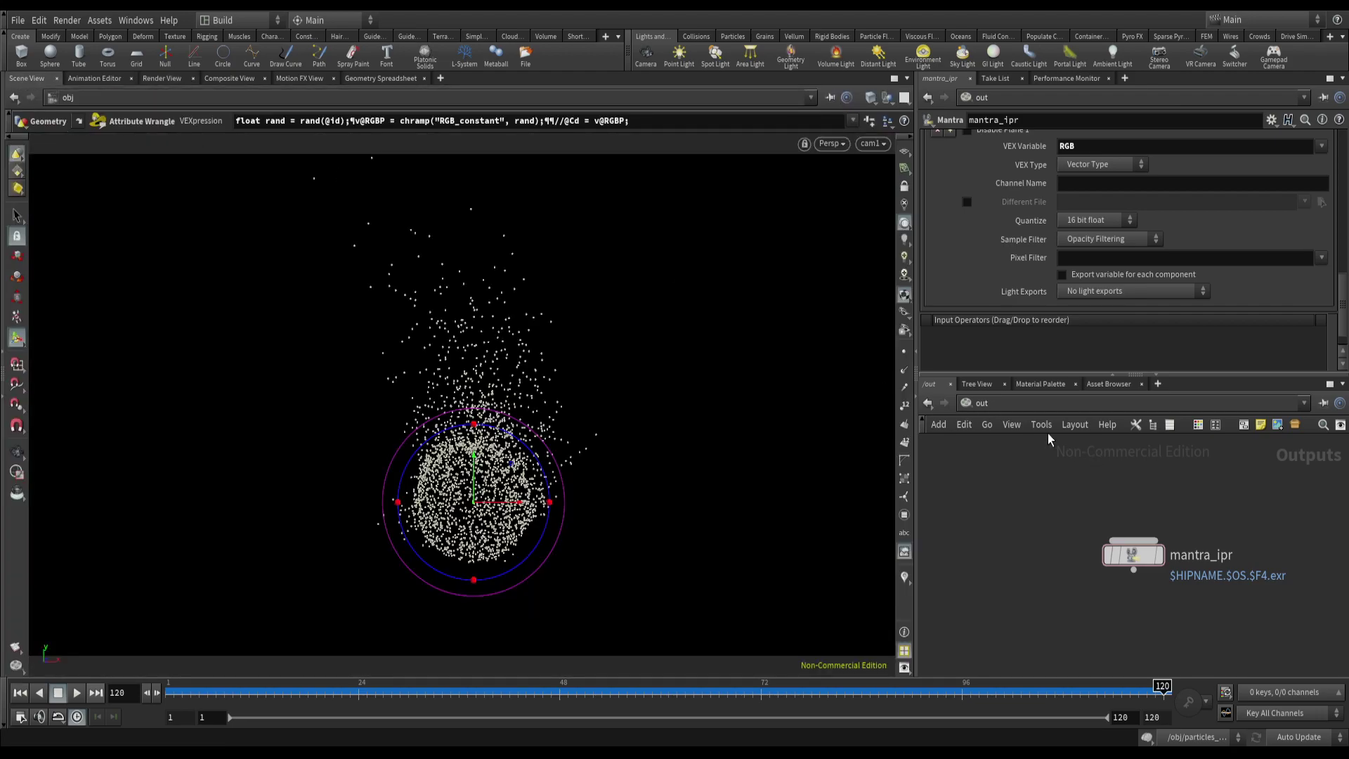
left_click(993, 407)
left_click(1012, 481)
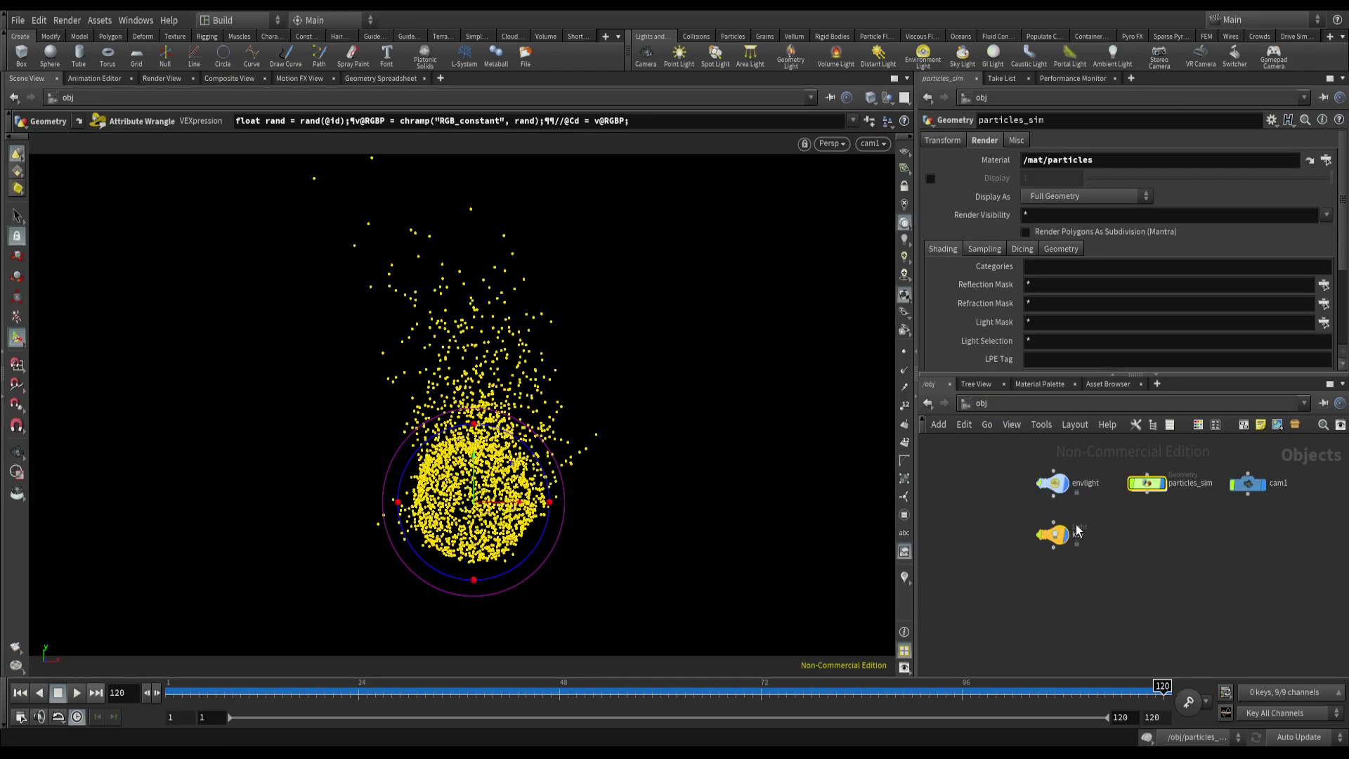
double_click(1149, 484)
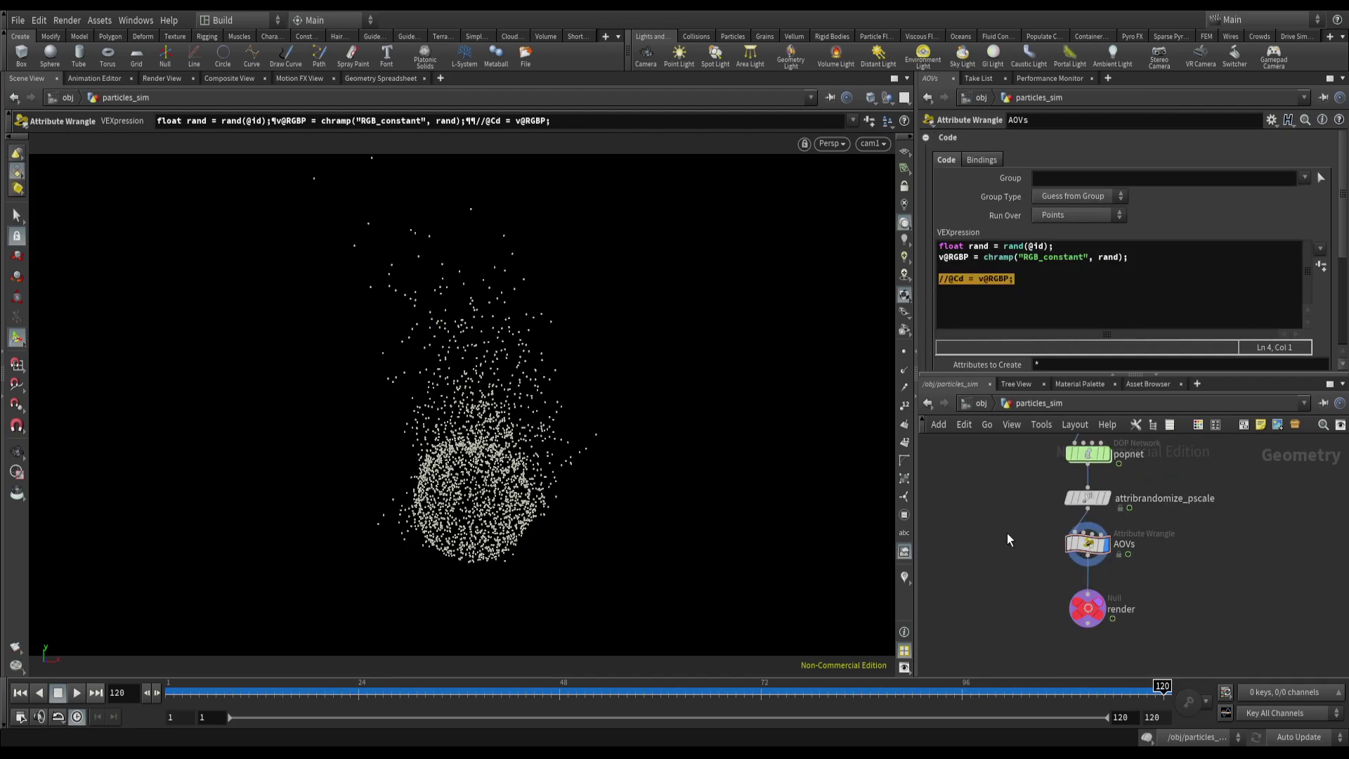
left_click_drag(1006, 532, 1110, 640)
left_click_drag(1098, 571, 1103, 611)
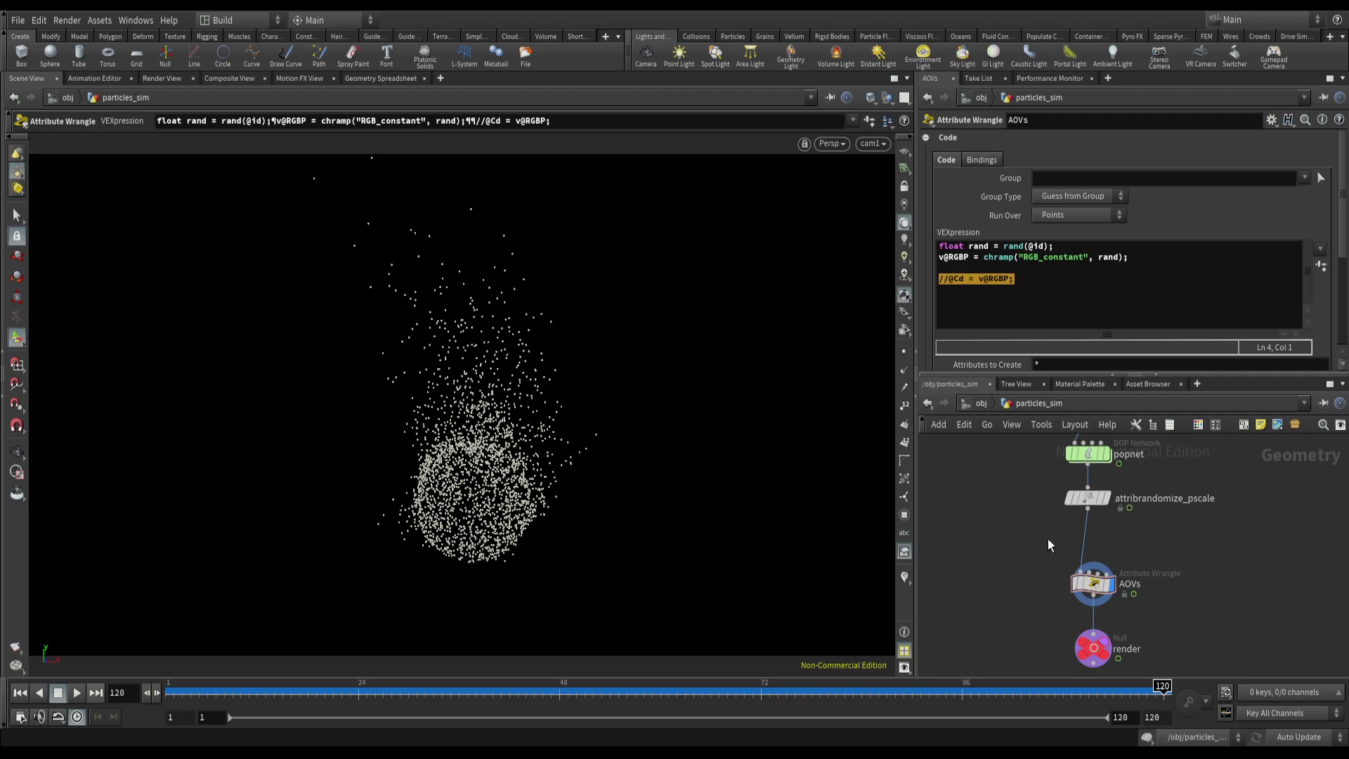
- Insert a Point Wrangle between attribrandomize_pscale and AOVs and name it set_Alpha
key("Tab")
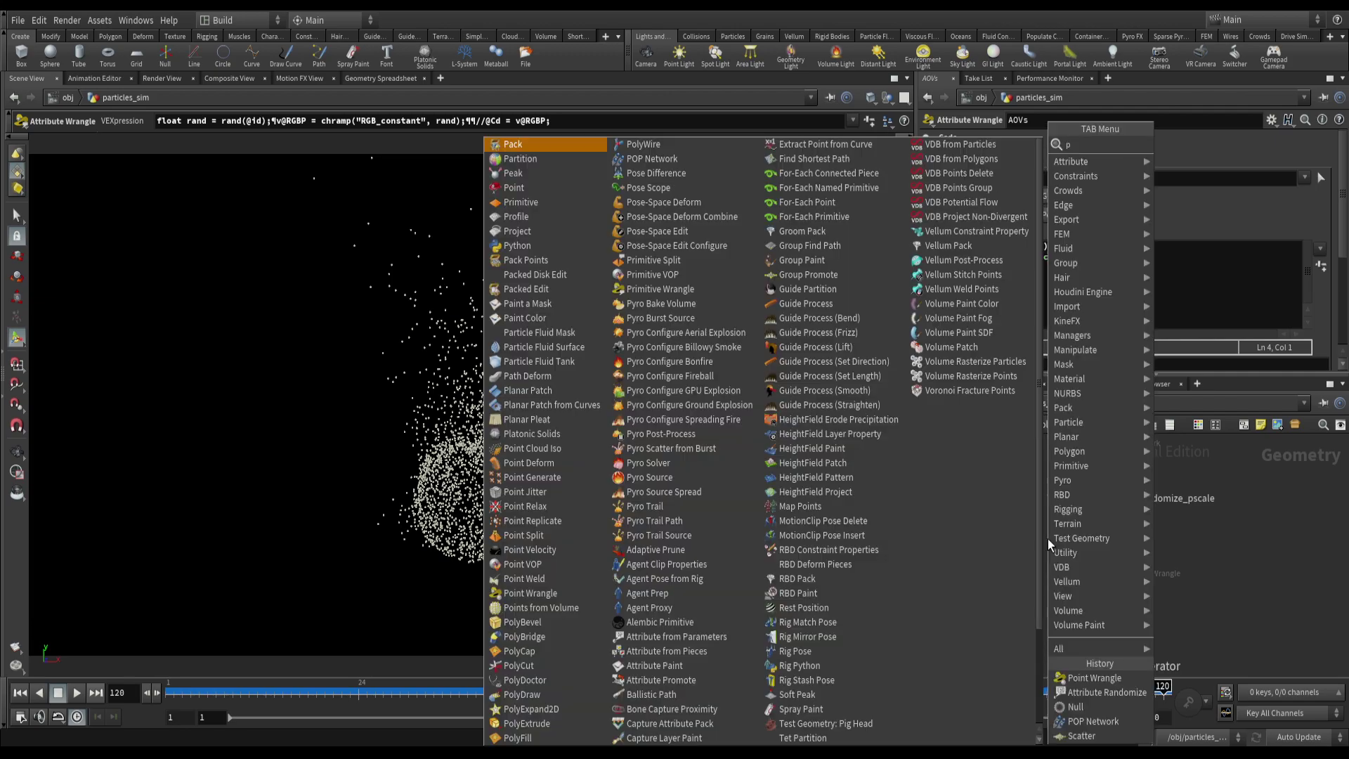
key("Return")
left_click(1081, 543)
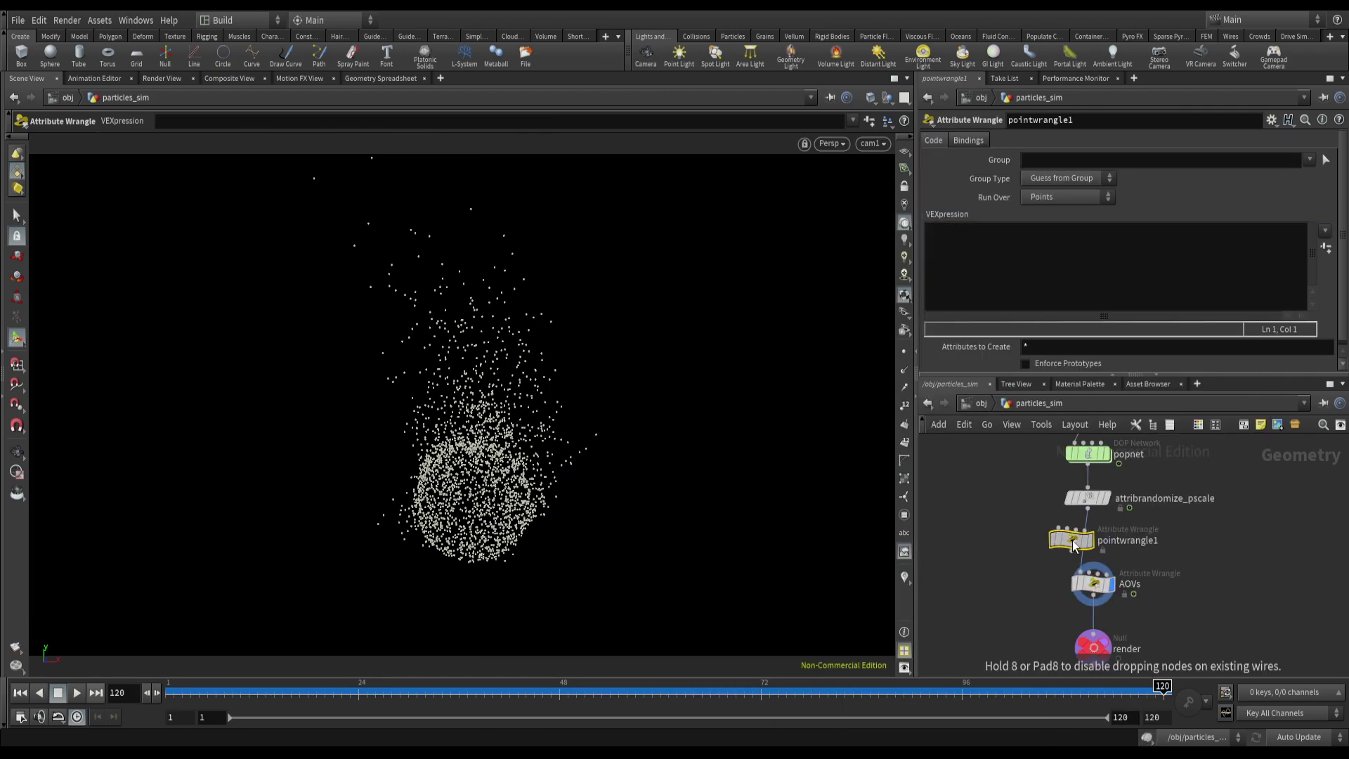
left_click(1123, 550)
type("set_Alpha")
key("Return")
left_click(1022, 255)
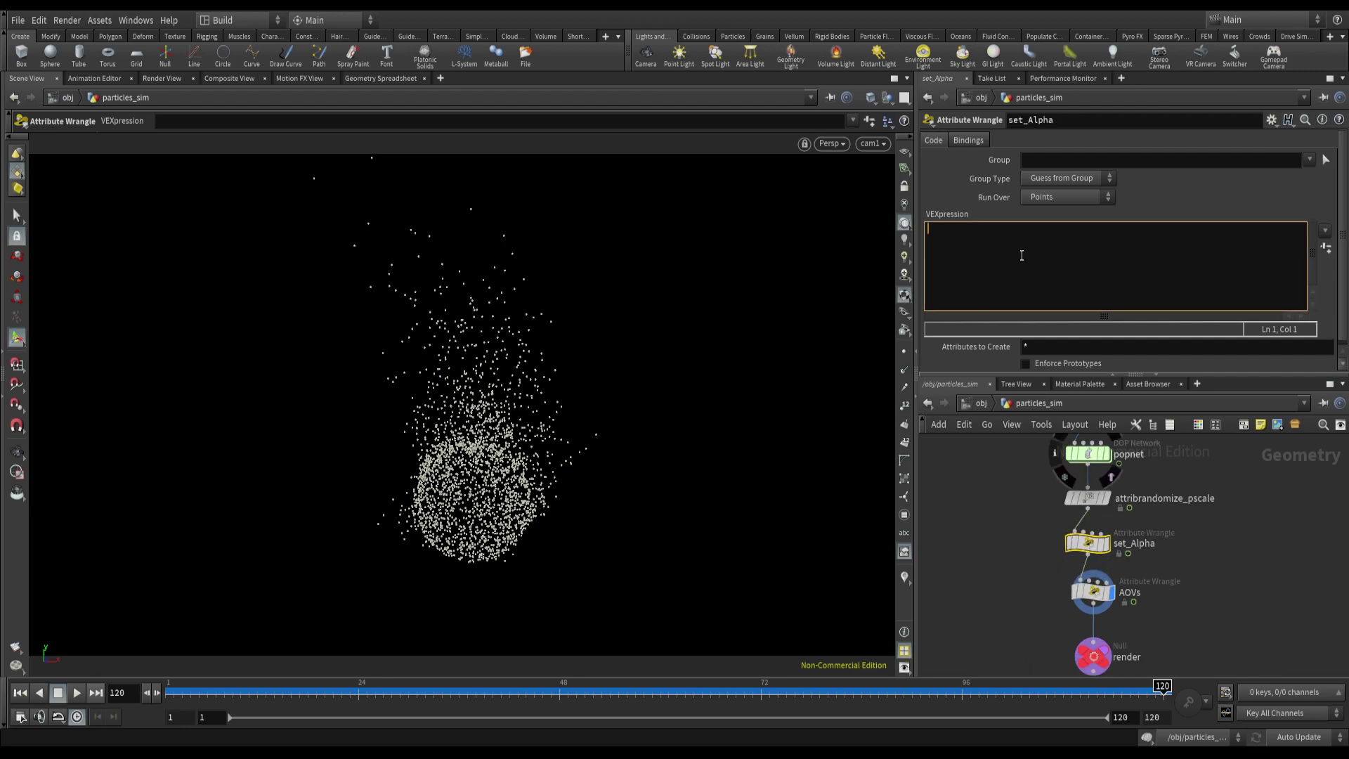
type("@Alpha = chramp")
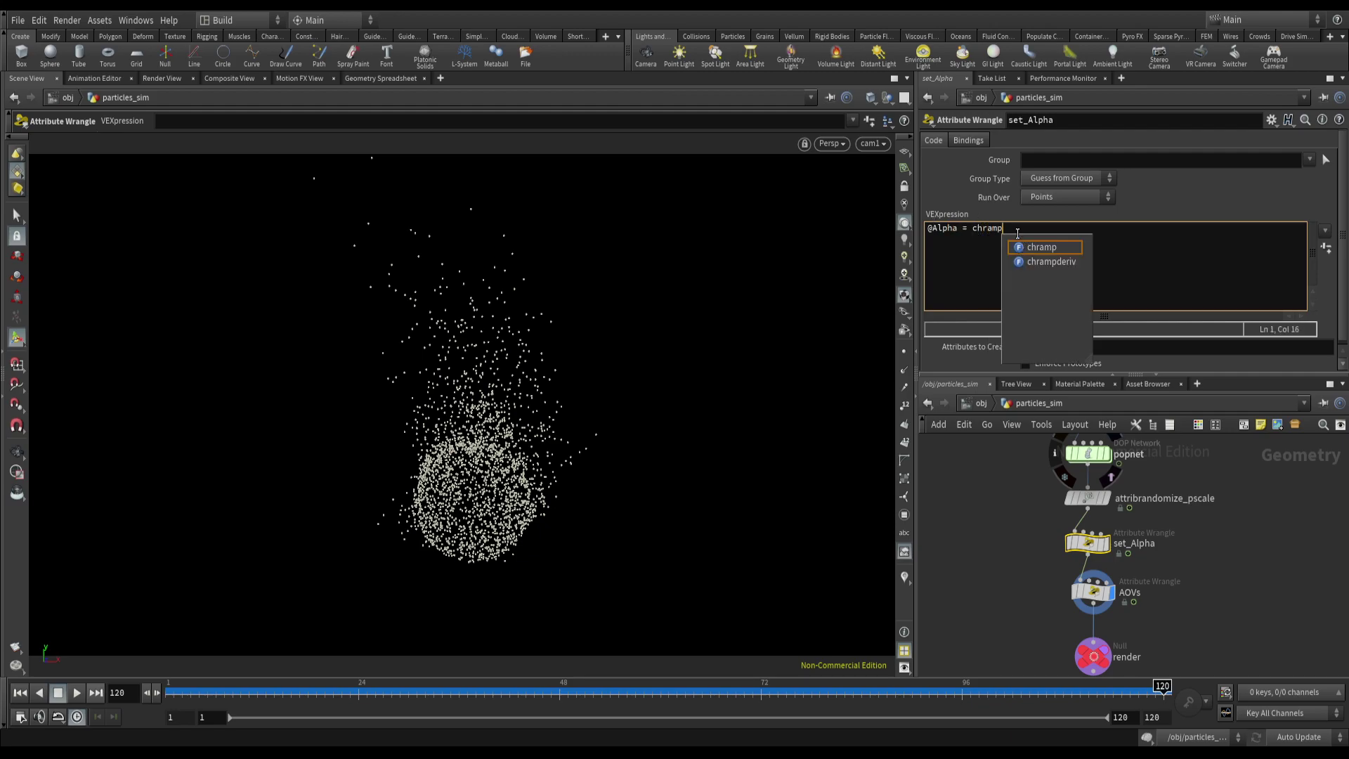
type("(\"age_ramp\",")
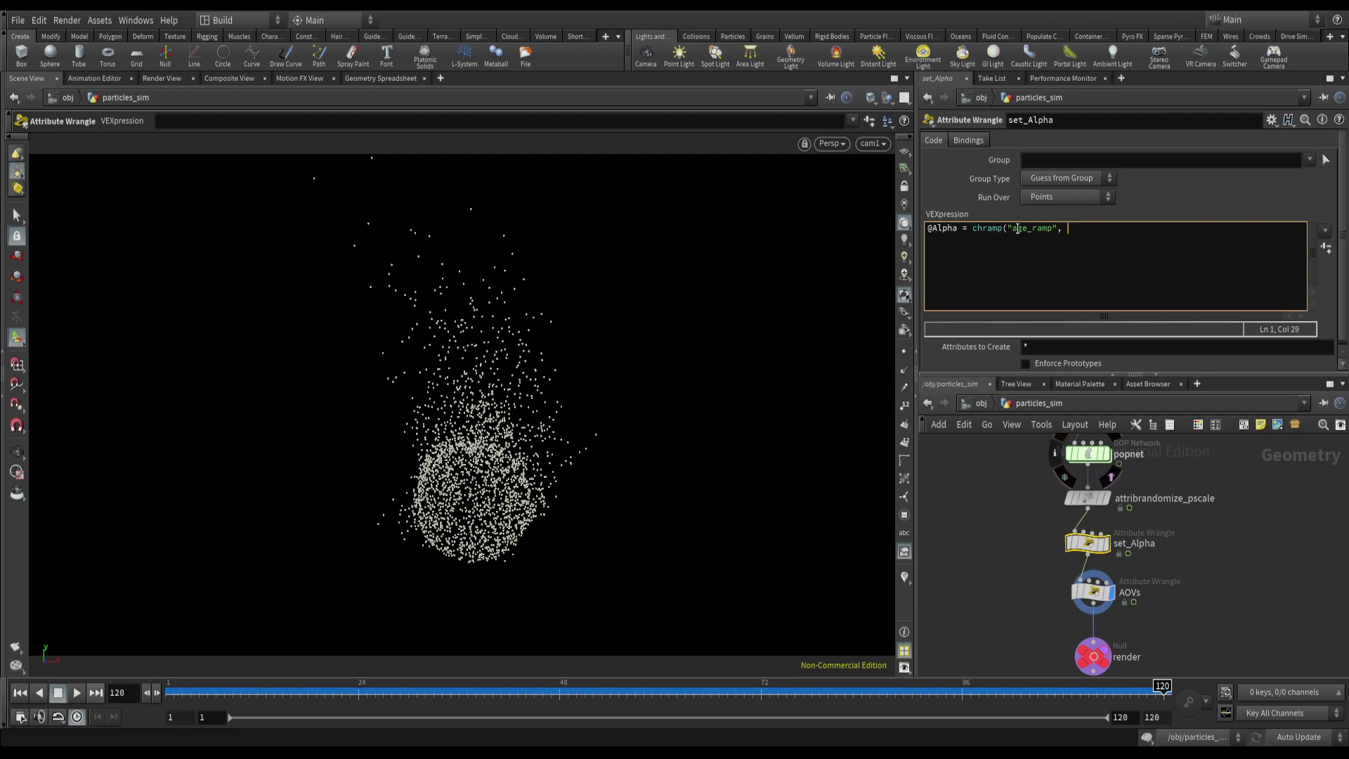
left_click(1089, 498)
middle_click(1092, 499)
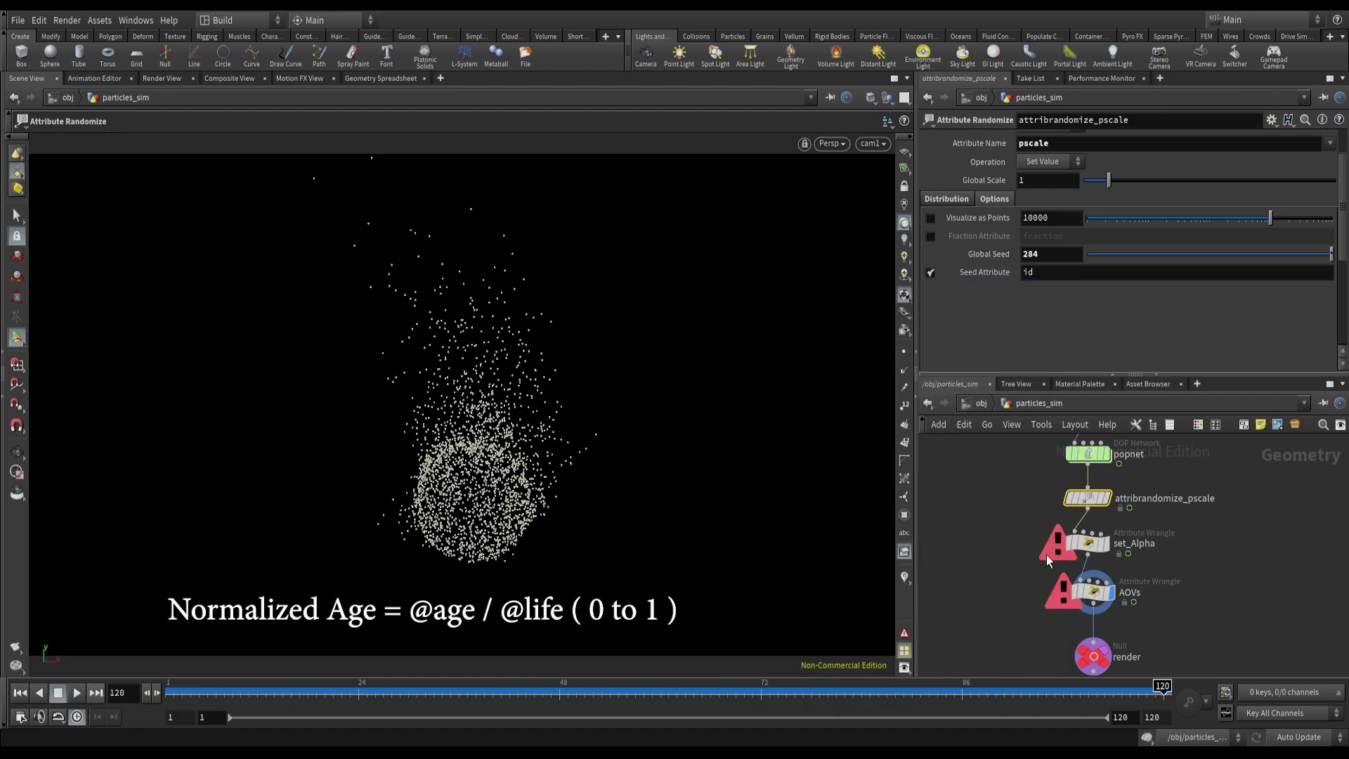
left_click(1089, 543)
left_click(1075, 238)
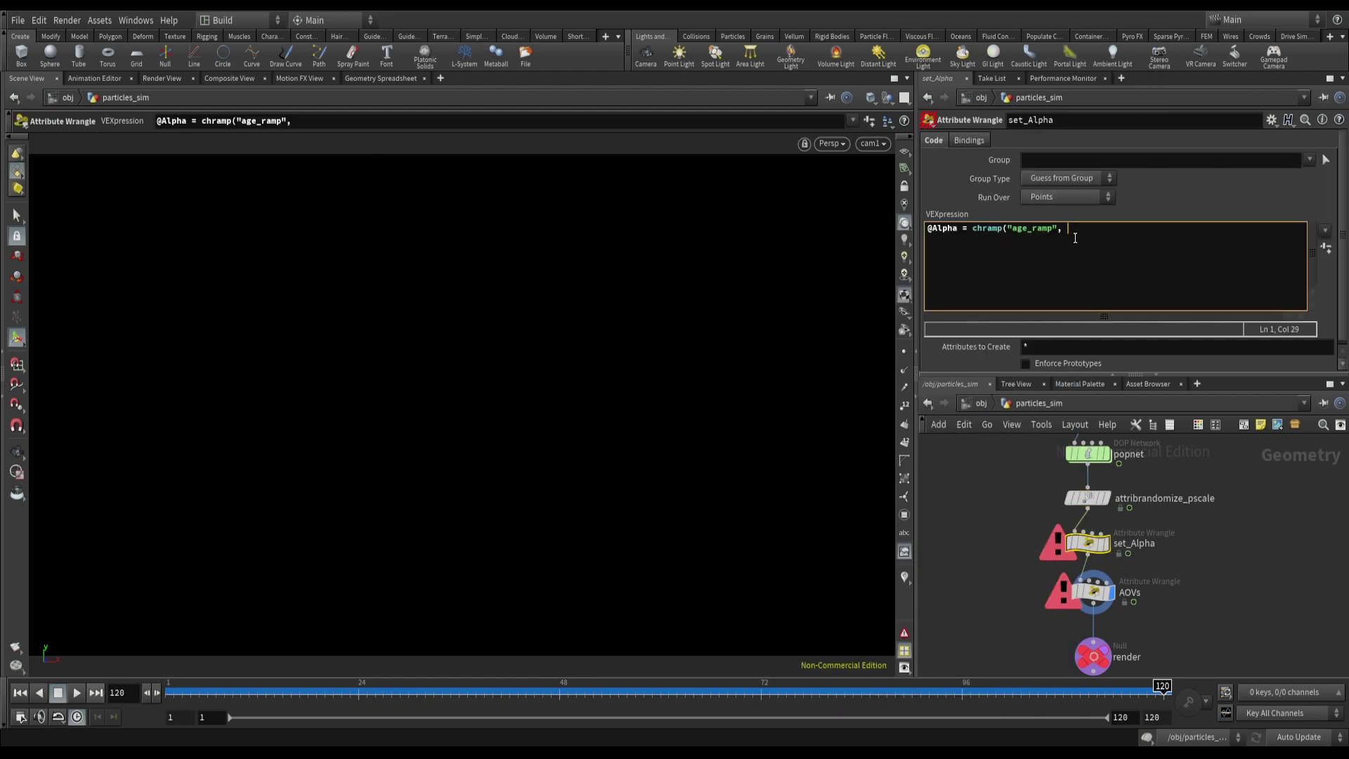
type("@nage);")
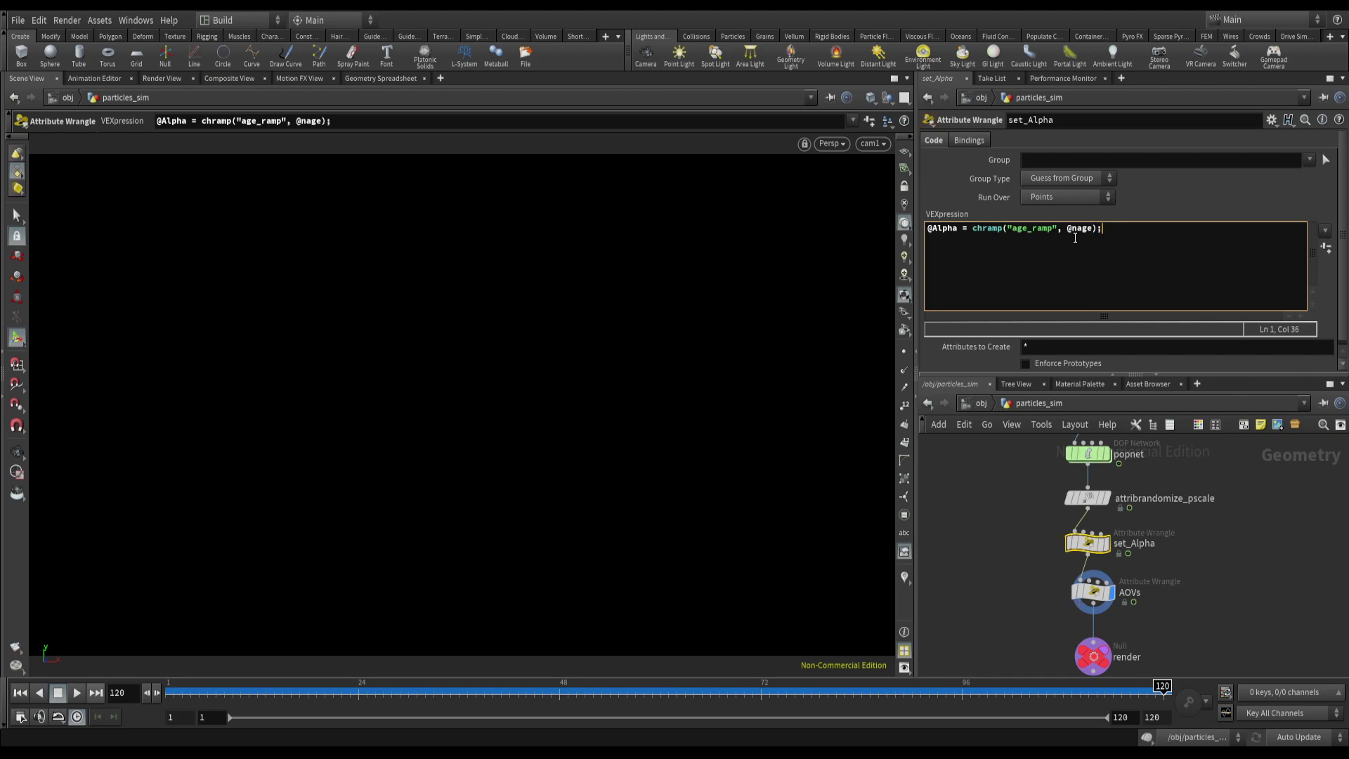
- Create the age_ramp parameter on set_Alpha, display the node, and play the animation to preview the particle alpha
left_click(1024, 532)
key("ctrl+z")
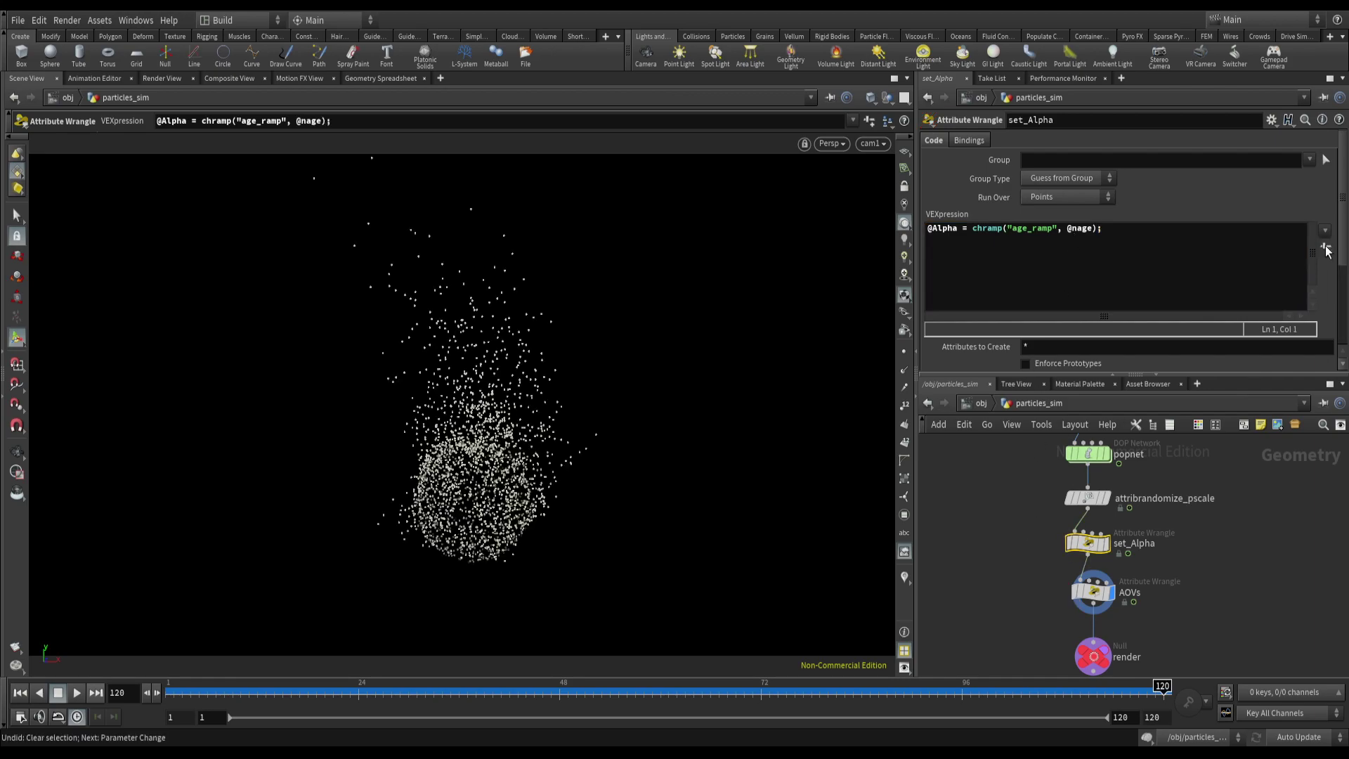
key("r")
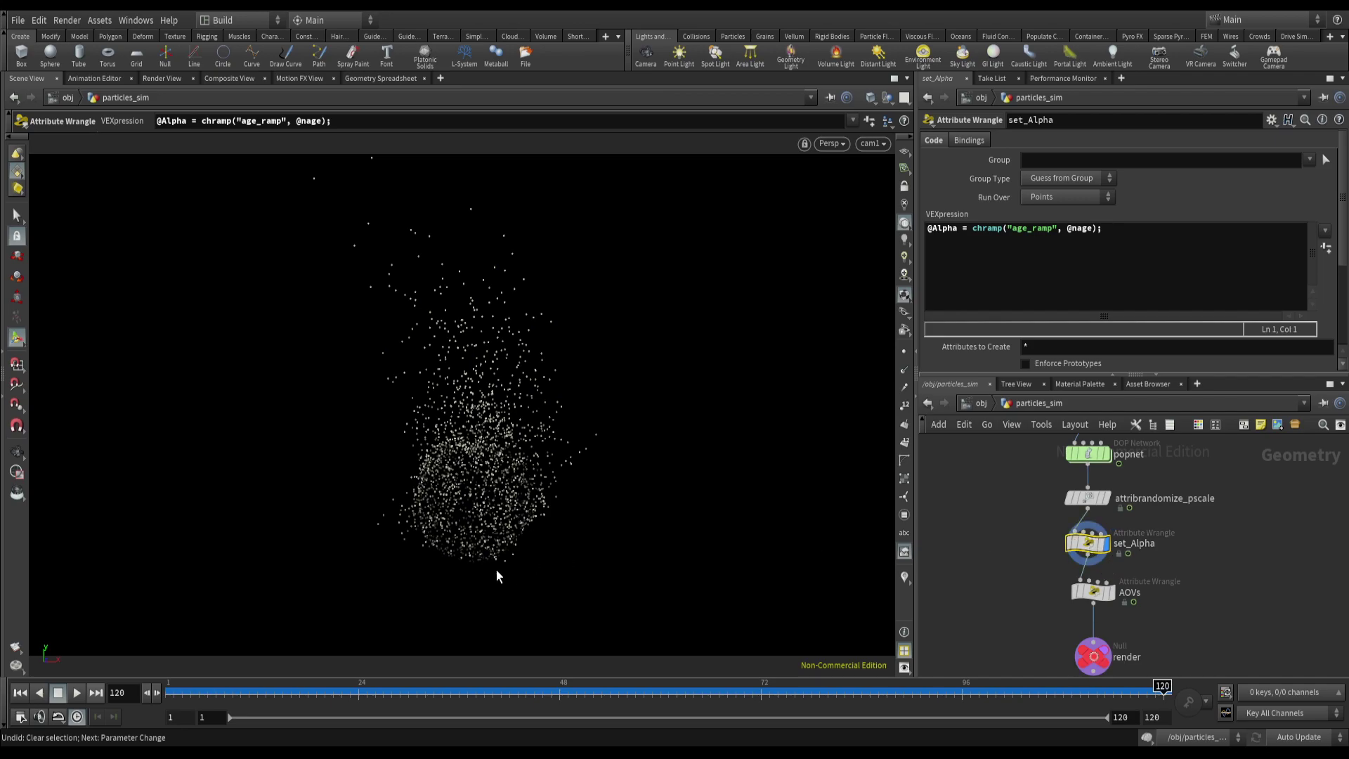
left_click(77, 692)
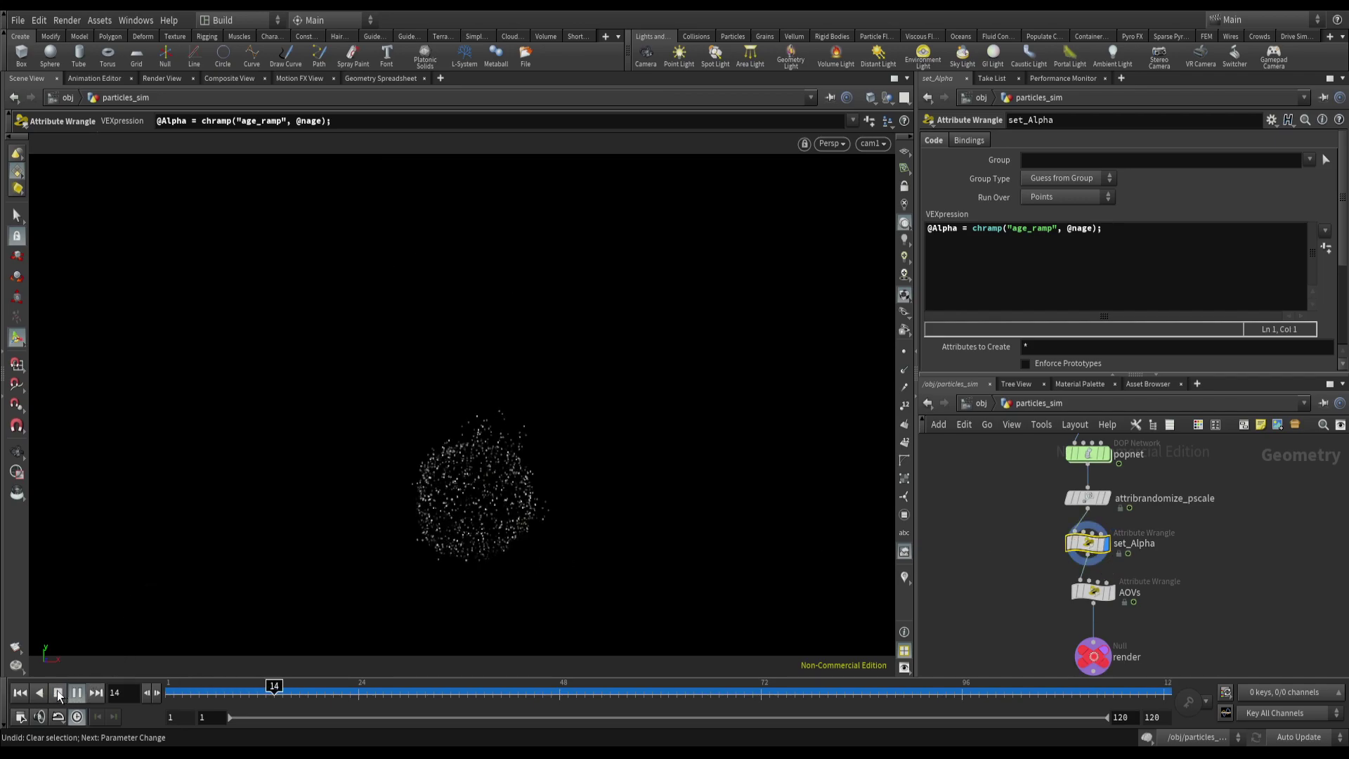
left_click(58, 692)
left_click(1064, 228)
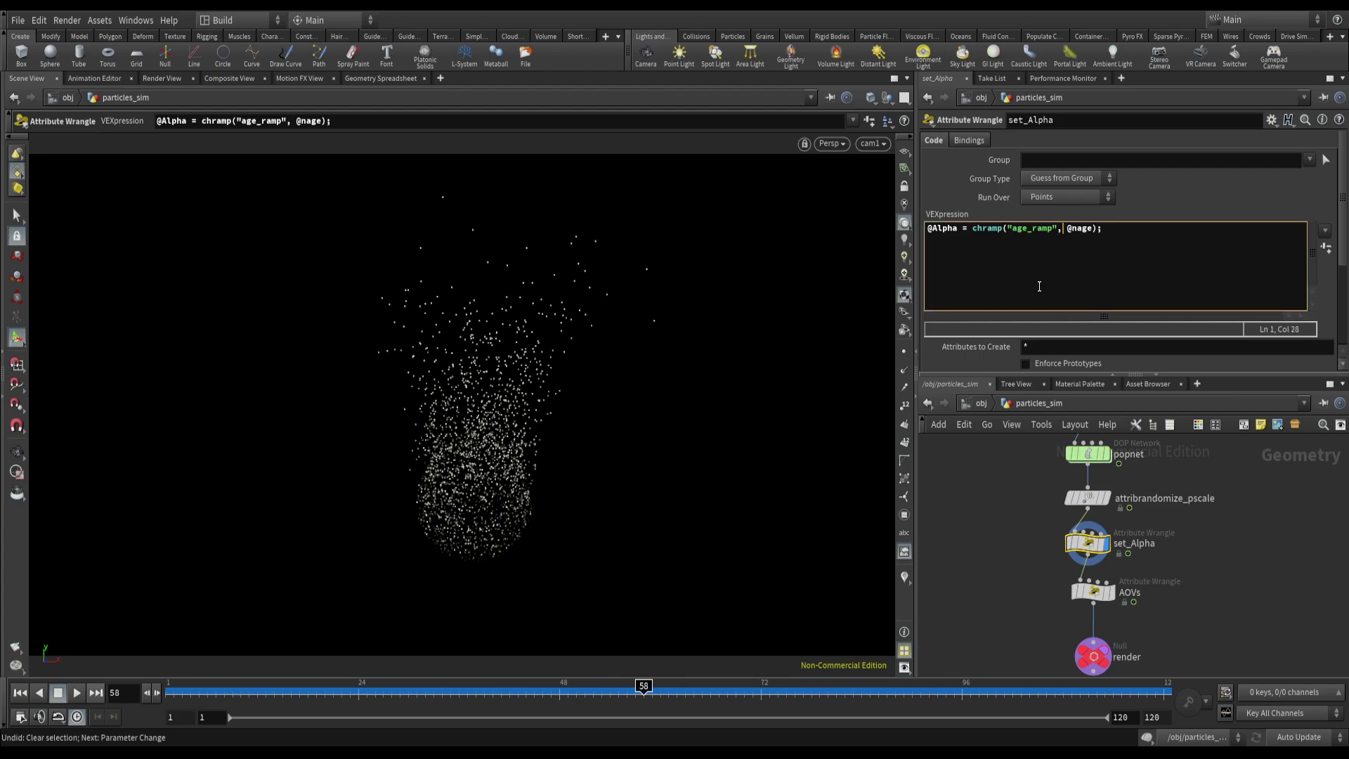
type("1 -")
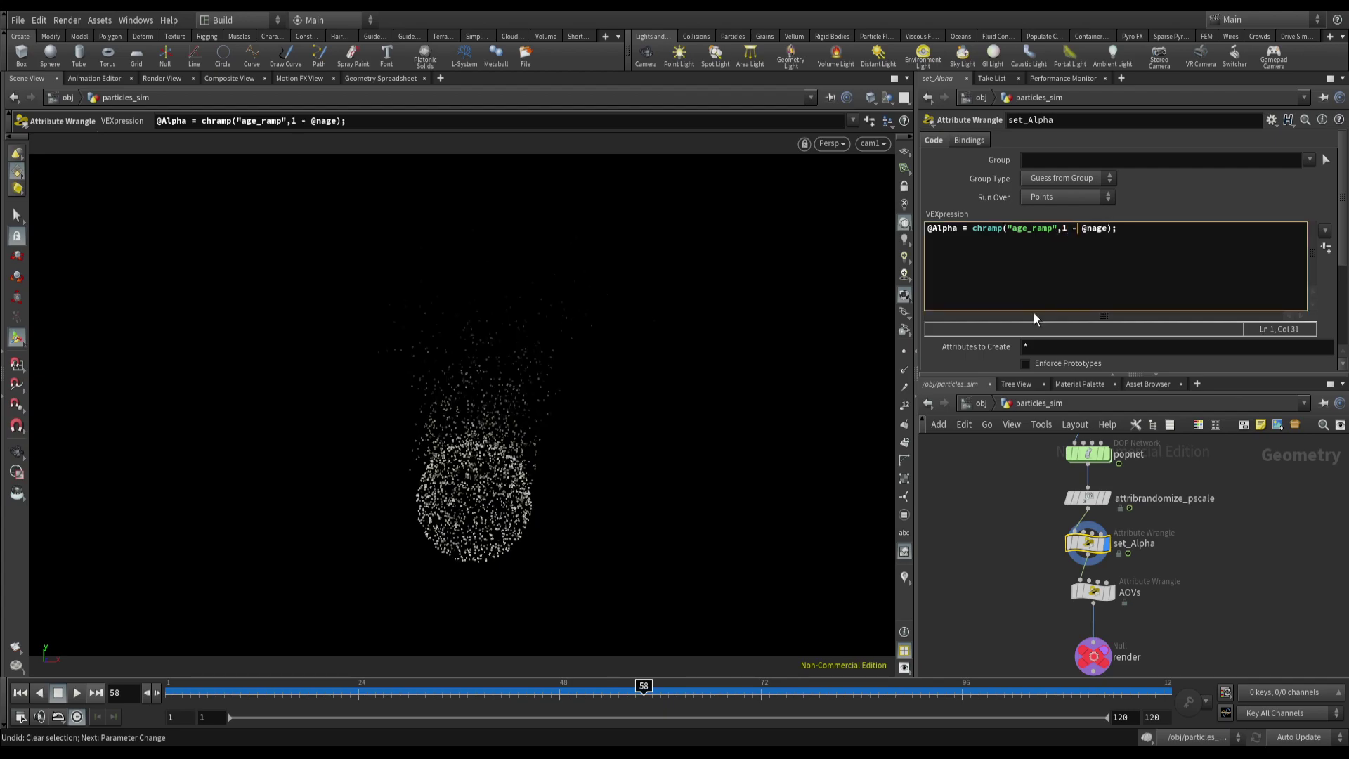
scroll(1342, 204, "down", 3)
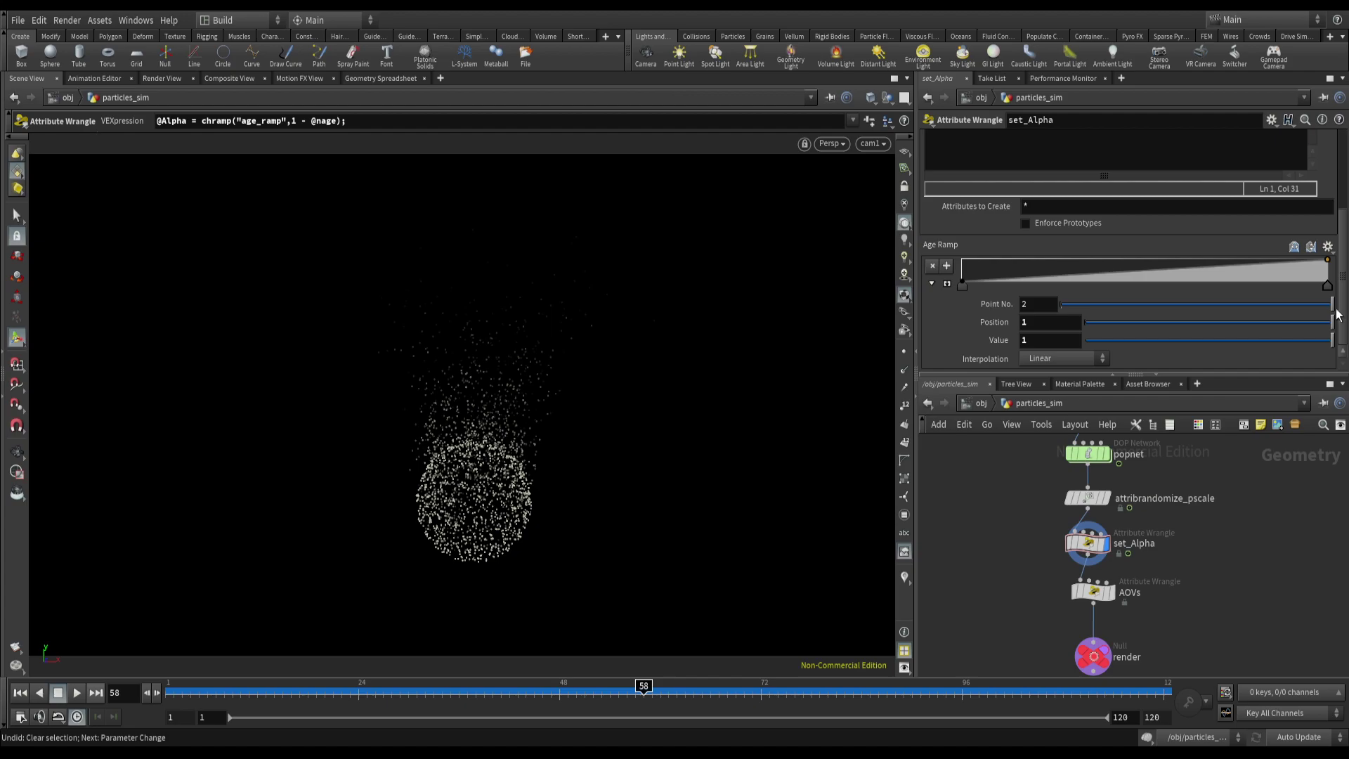
mouse_move(366, 692)
left_mouse_down()
mouse_move(297, 700)
mouse_move(813, 681)
mouse_move(777, 682)
left_mouse_up()
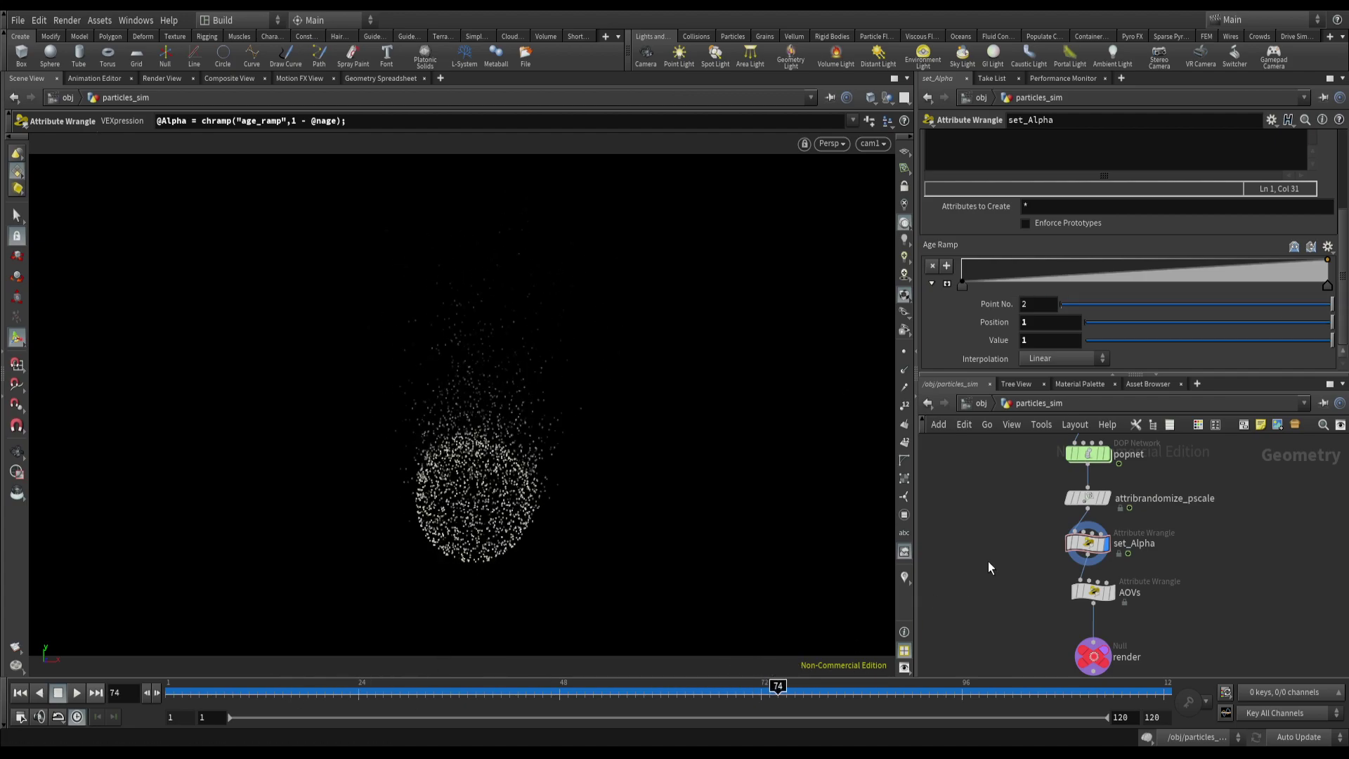
left_click(95, 694)
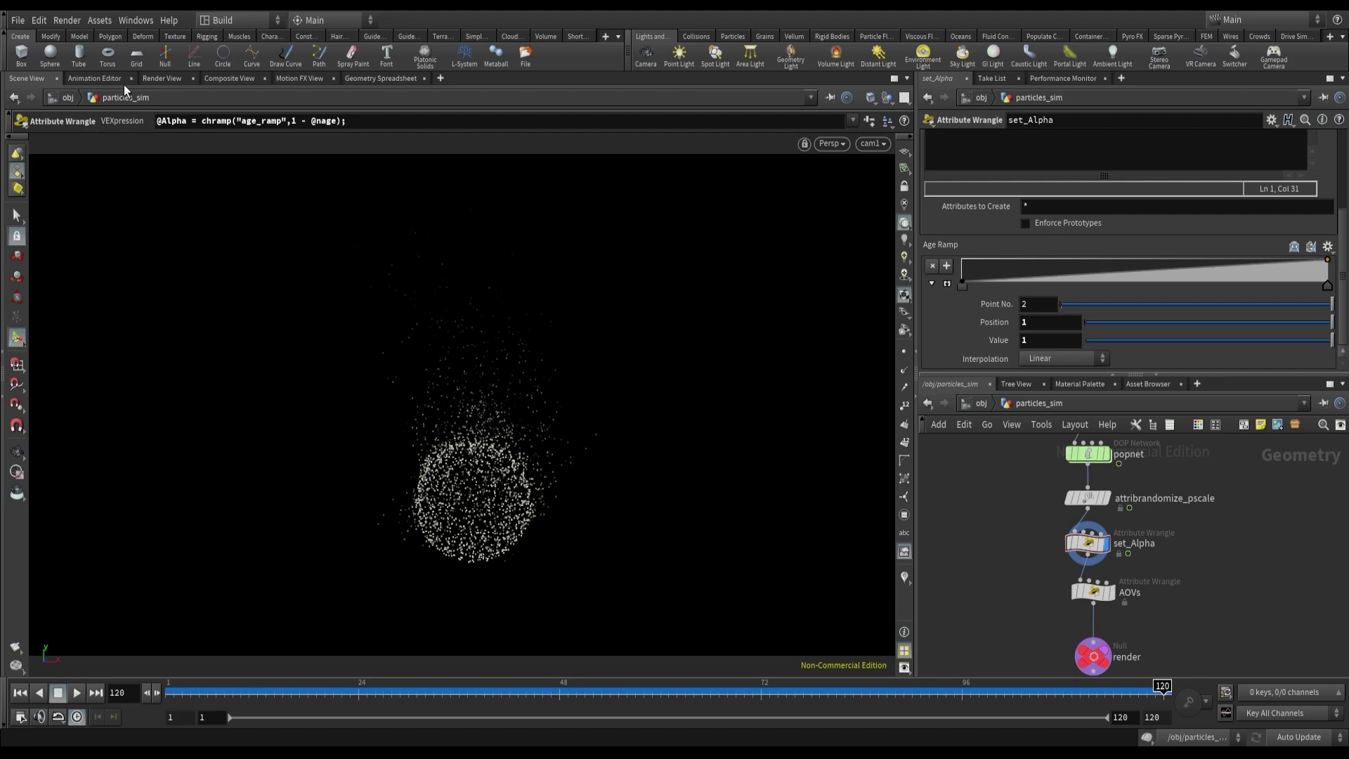
- Take a snapshot of the current RGB render in the Render View and render /out/mantra_ipr again
left_click(162, 78)
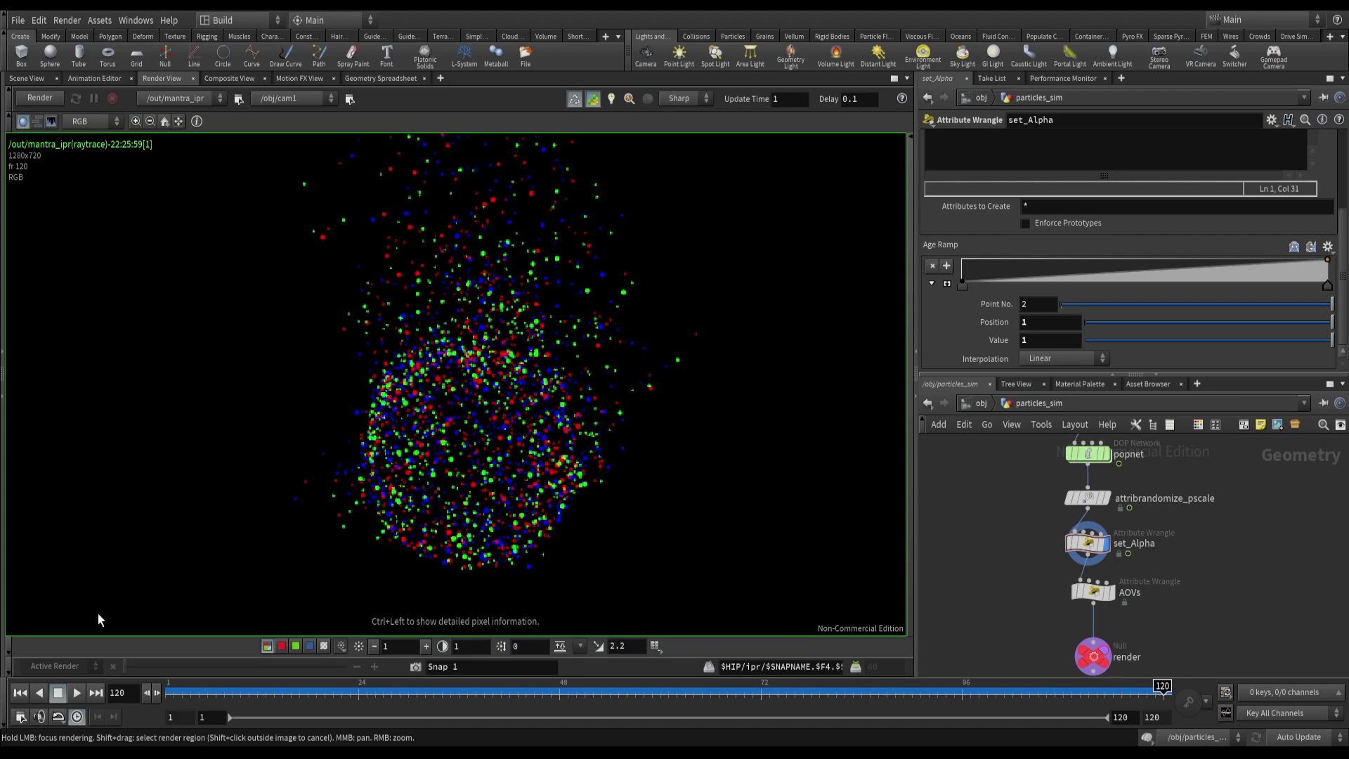
left_click(415, 666)
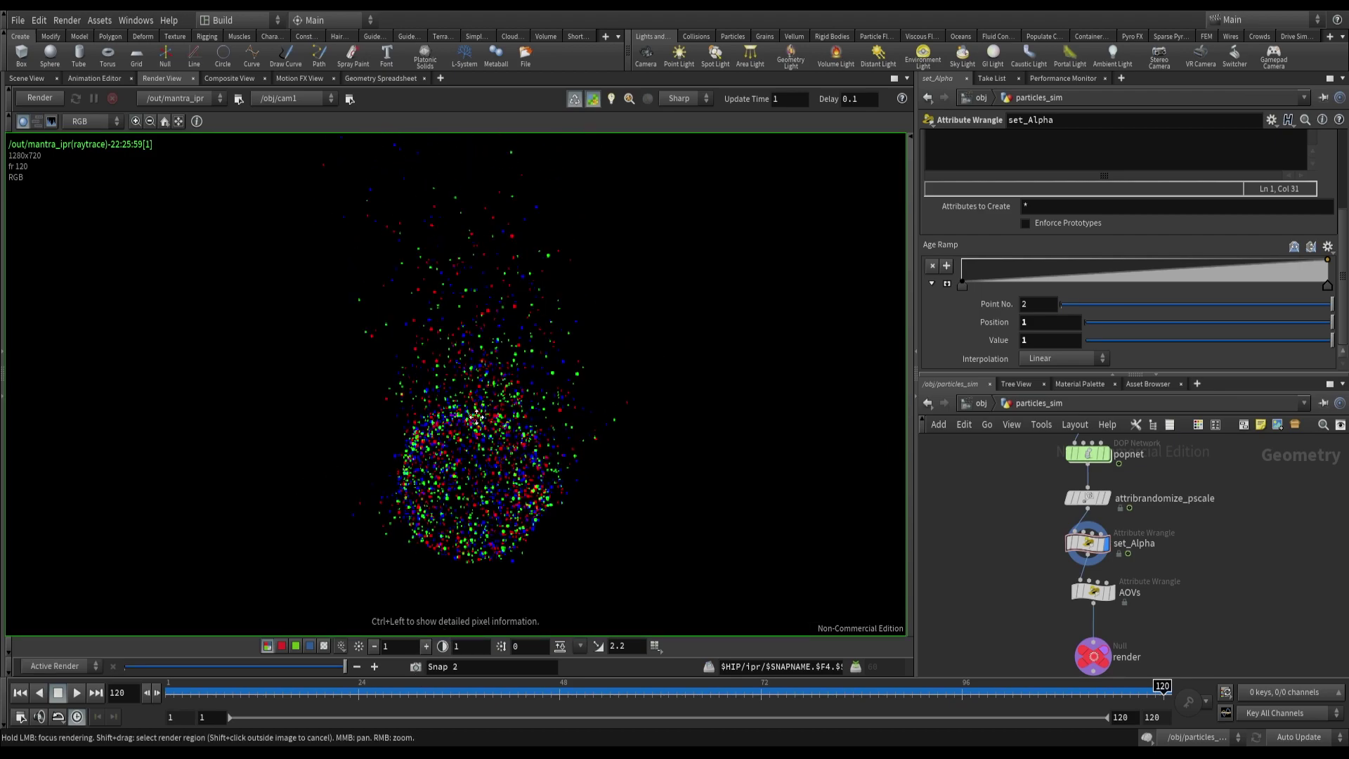
left_click(40, 98)
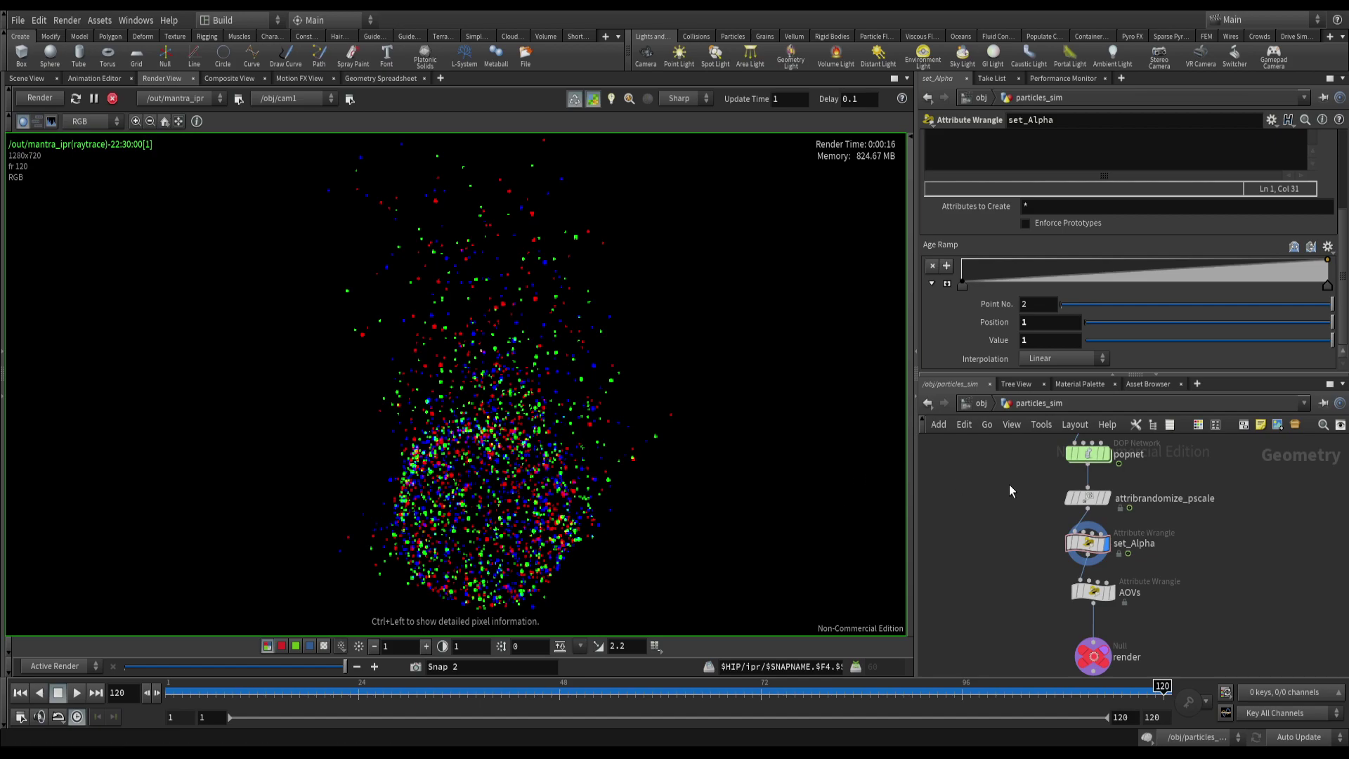
- Set Fit Value 1 To on attribrandomize_pscale to .2 and compare the render with set_Alpha bypassed and re-enabled
left_click(1095, 500)
left_click(945, 199)
left_click(1044, 274)
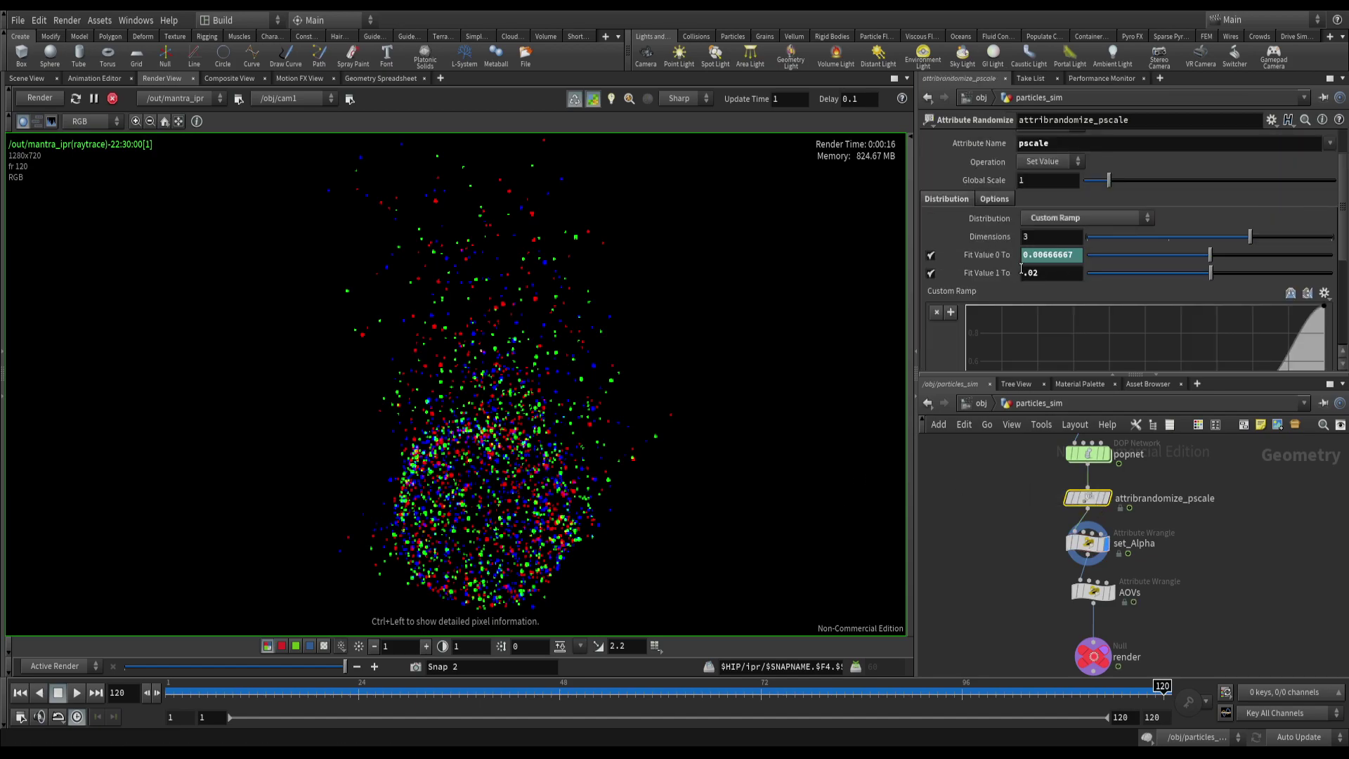
type(".02")
key("BackSpace")
key("Return")
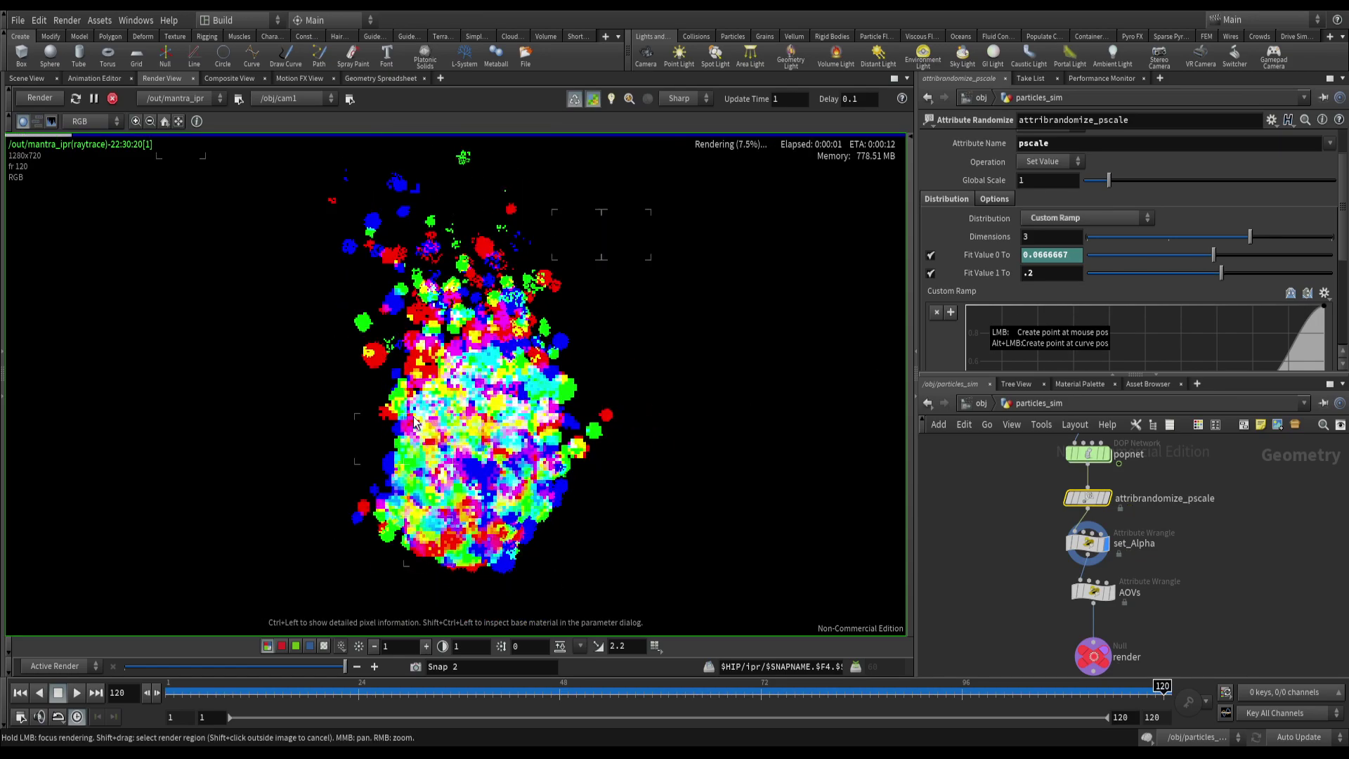
left_click(1067, 543)
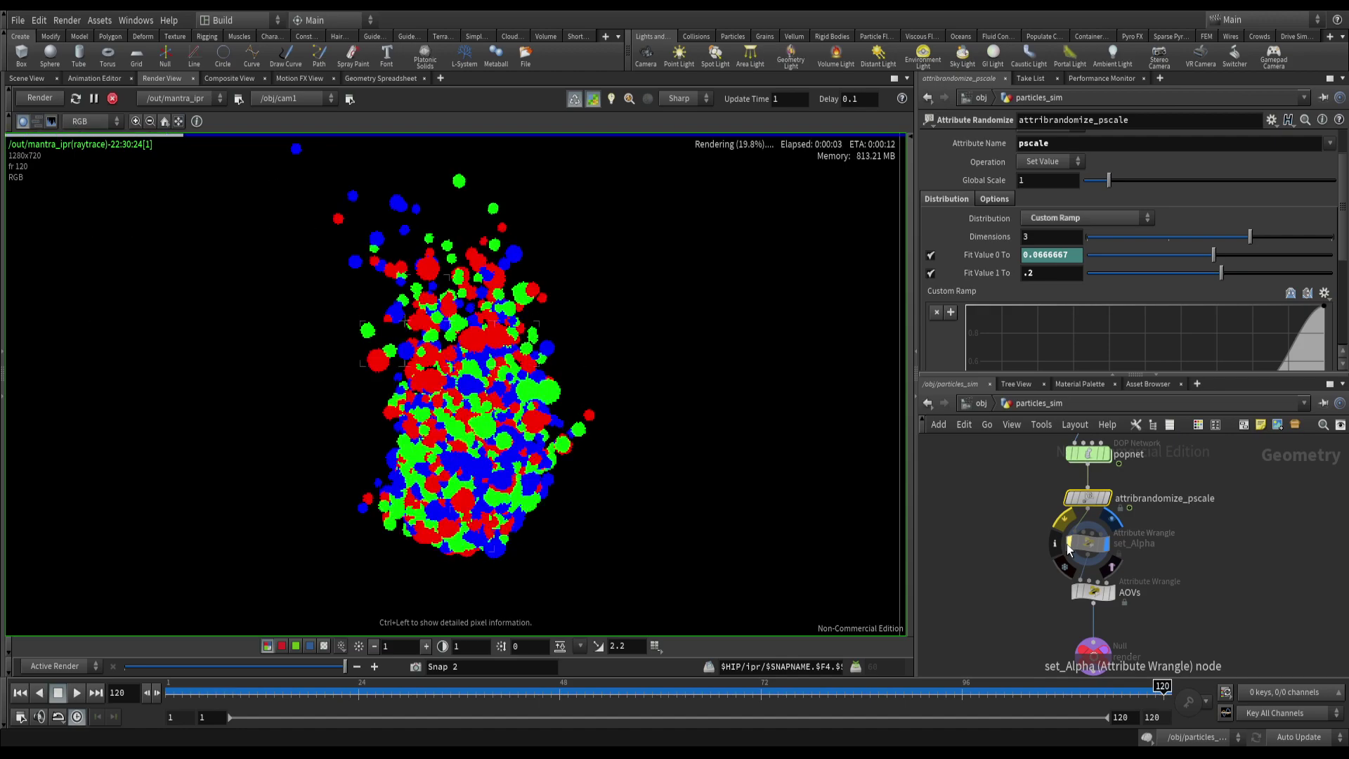
left_click(1067, 544)
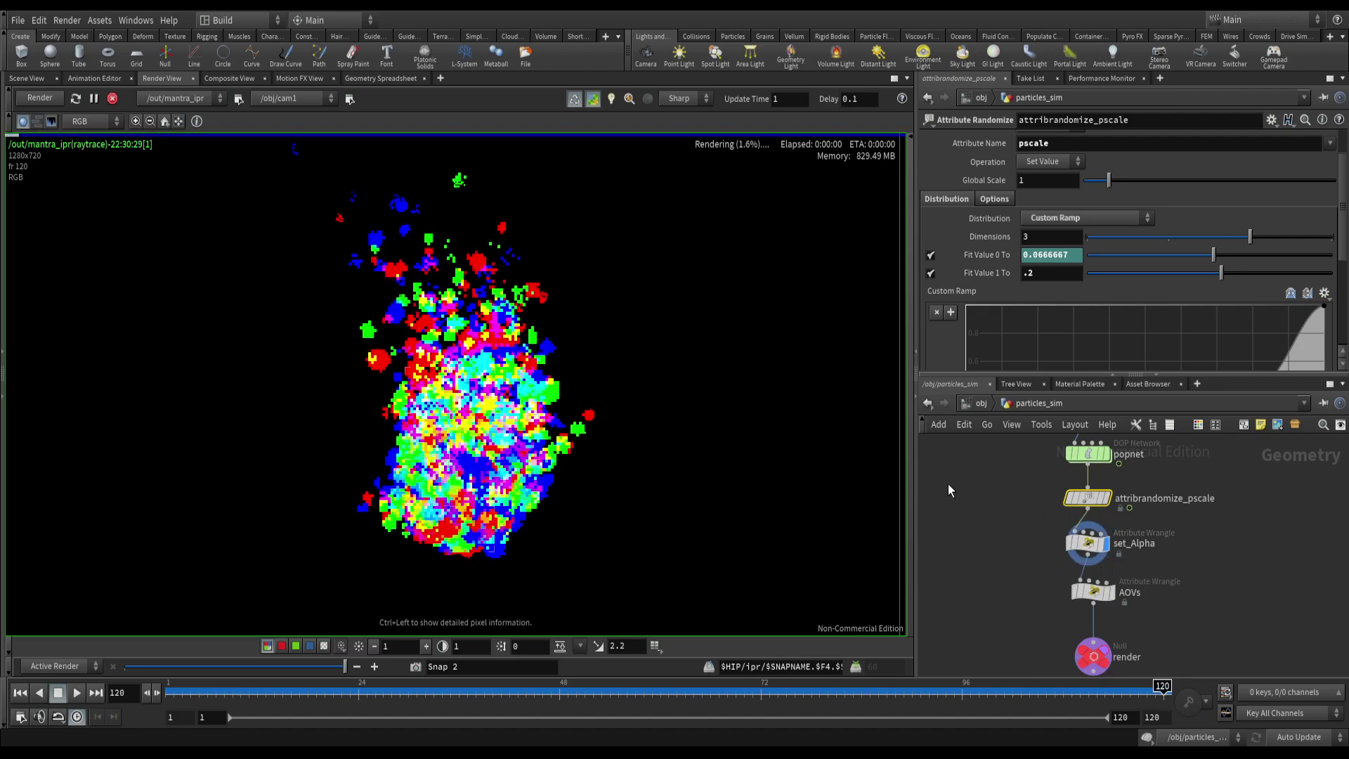
- Set the RGB image plane's Sample Filter on mantra_ipr to Closest Surface and display the C plane in the render
left_click(981, 404)
left_click(983, 404)
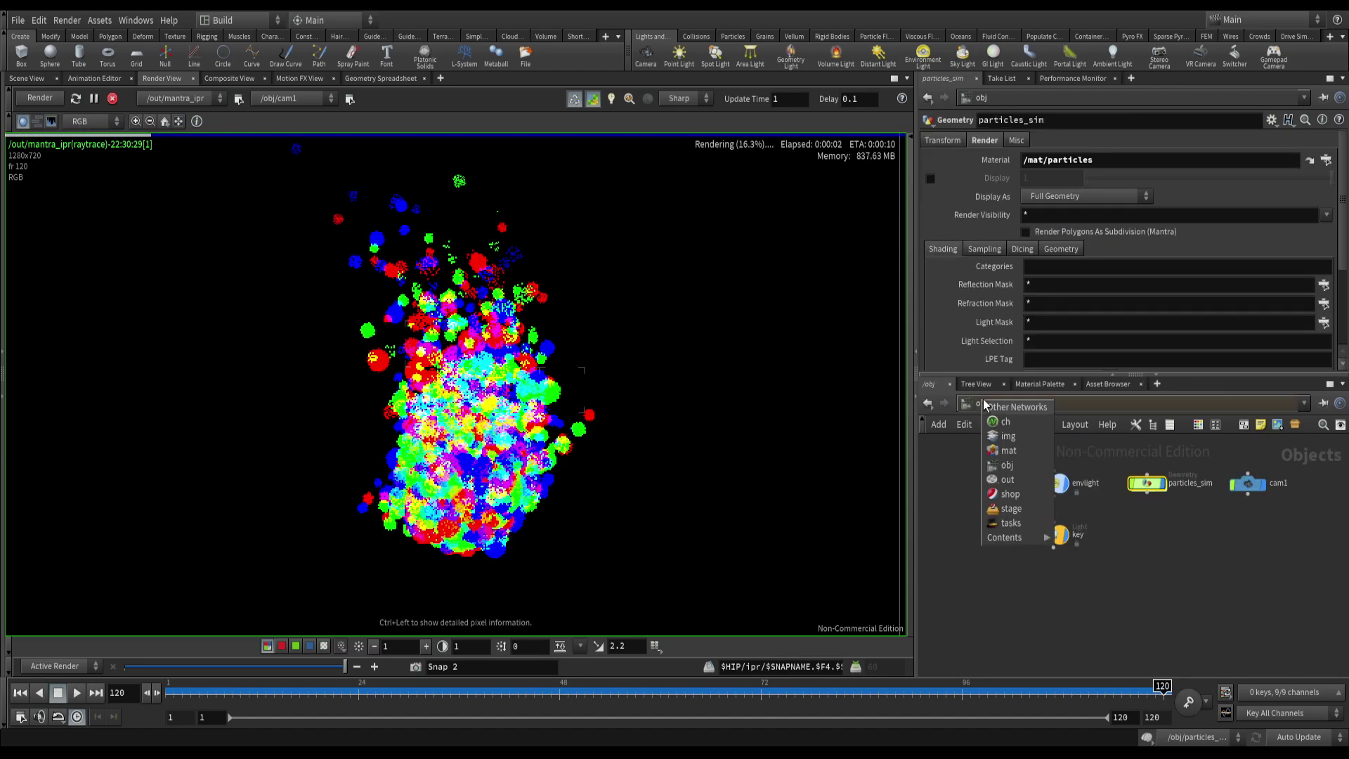
left_click(1008, 479)
scroll(1046, 232, "up", 1)
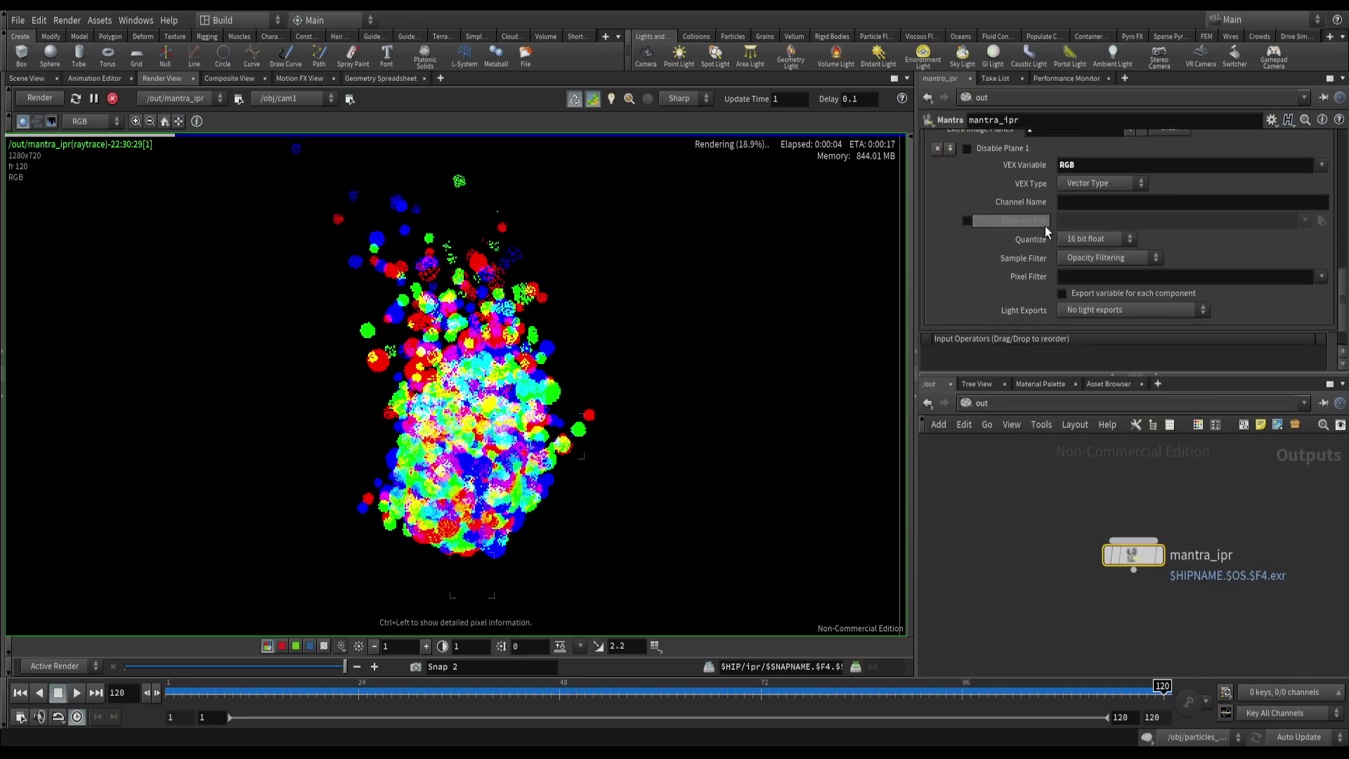
left_click(1091, 257)
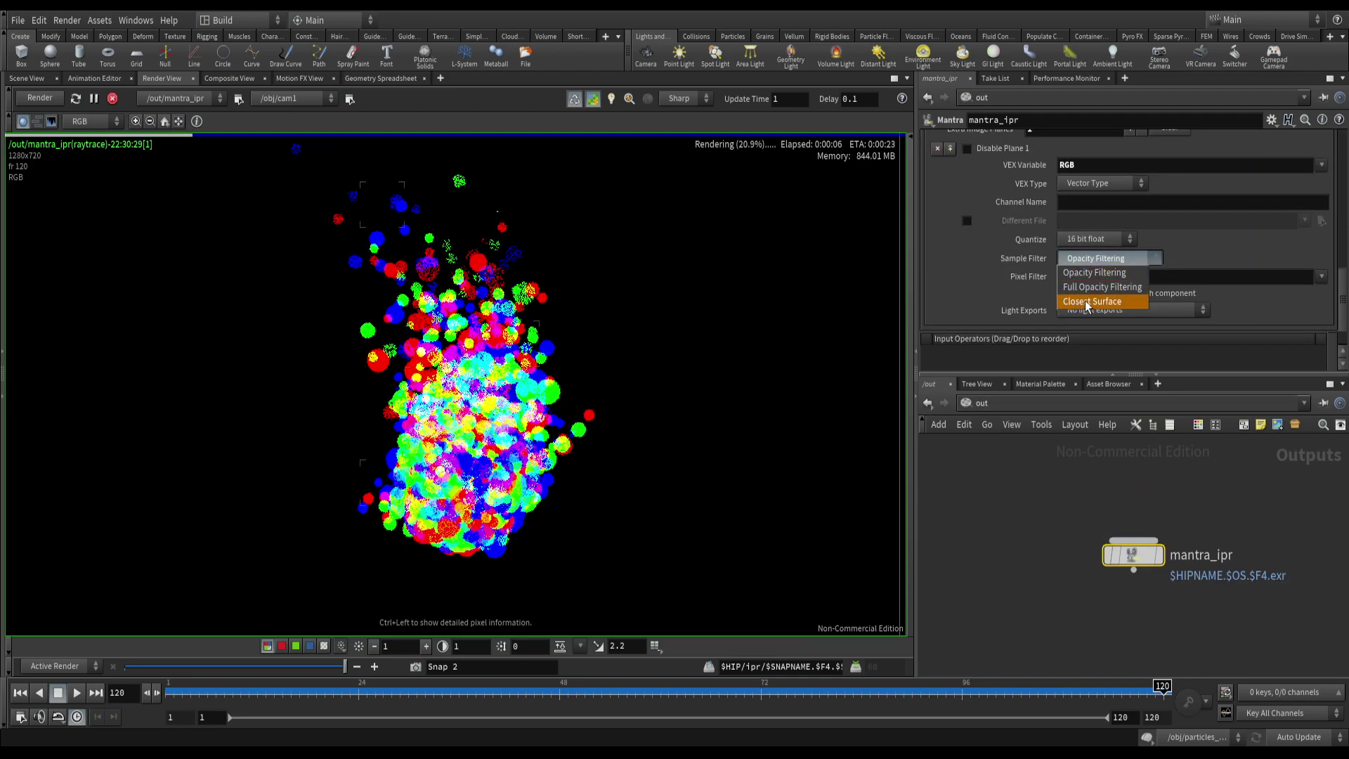
left_click(1087, 303)
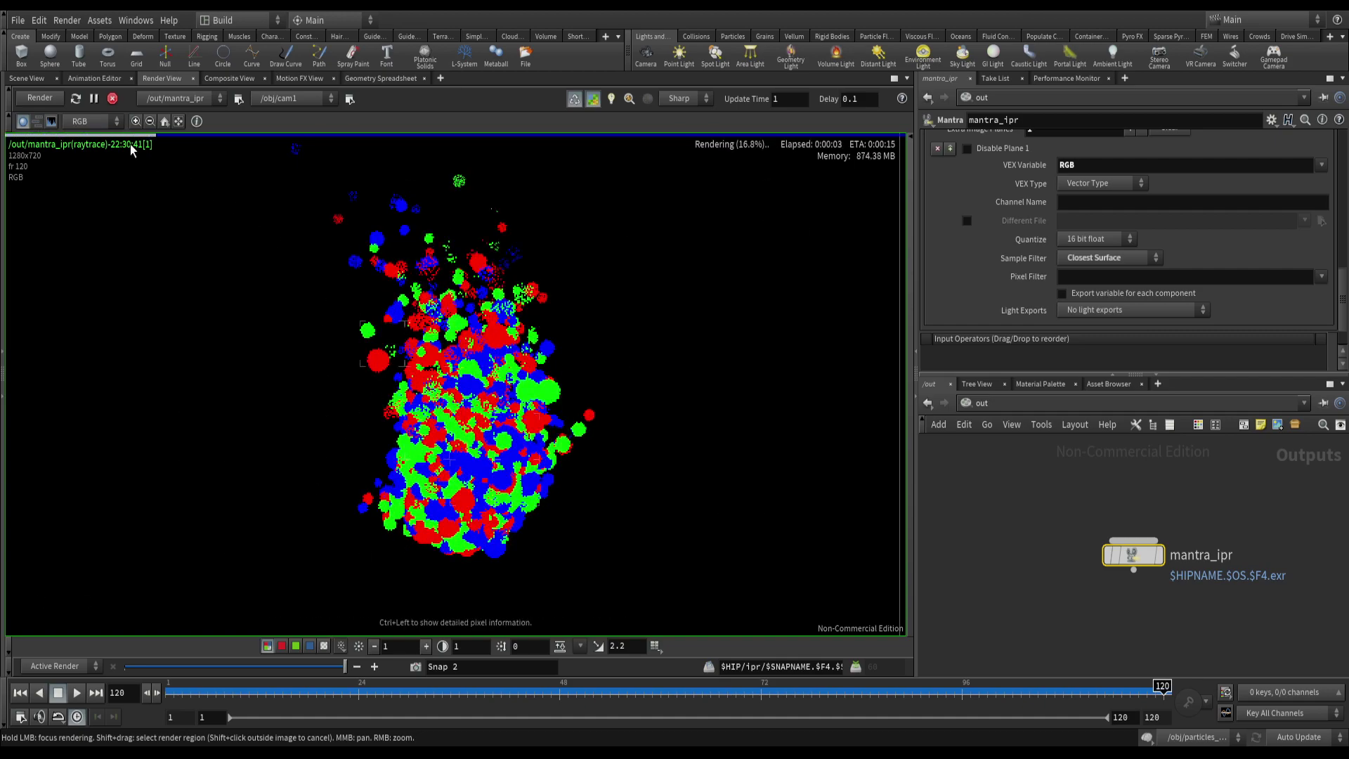
left_click(98, 125)
left_click(71, 136)
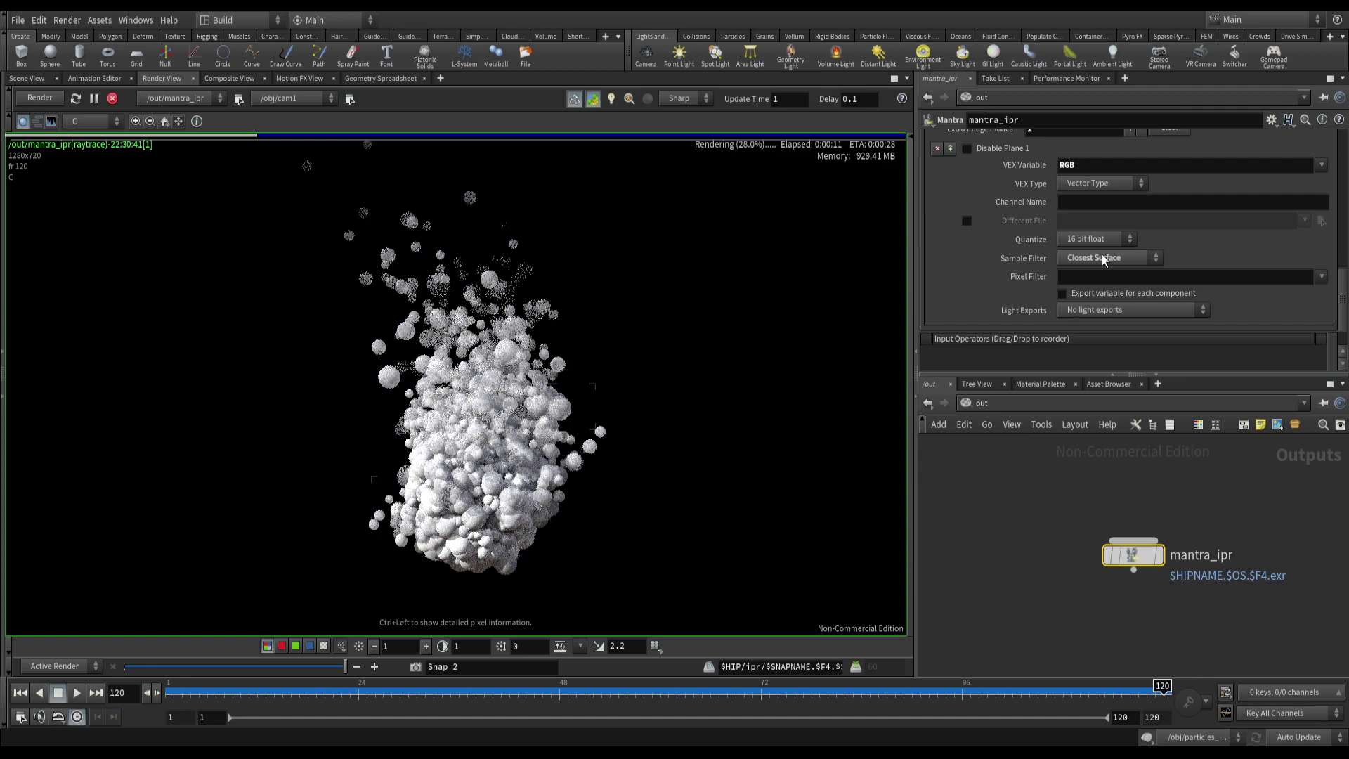
- Return to the particles_sim network and set Fit Value 1 To on attribrandomize_pscale to .02
left_click(1003, 407)
left_click(1027, 477)
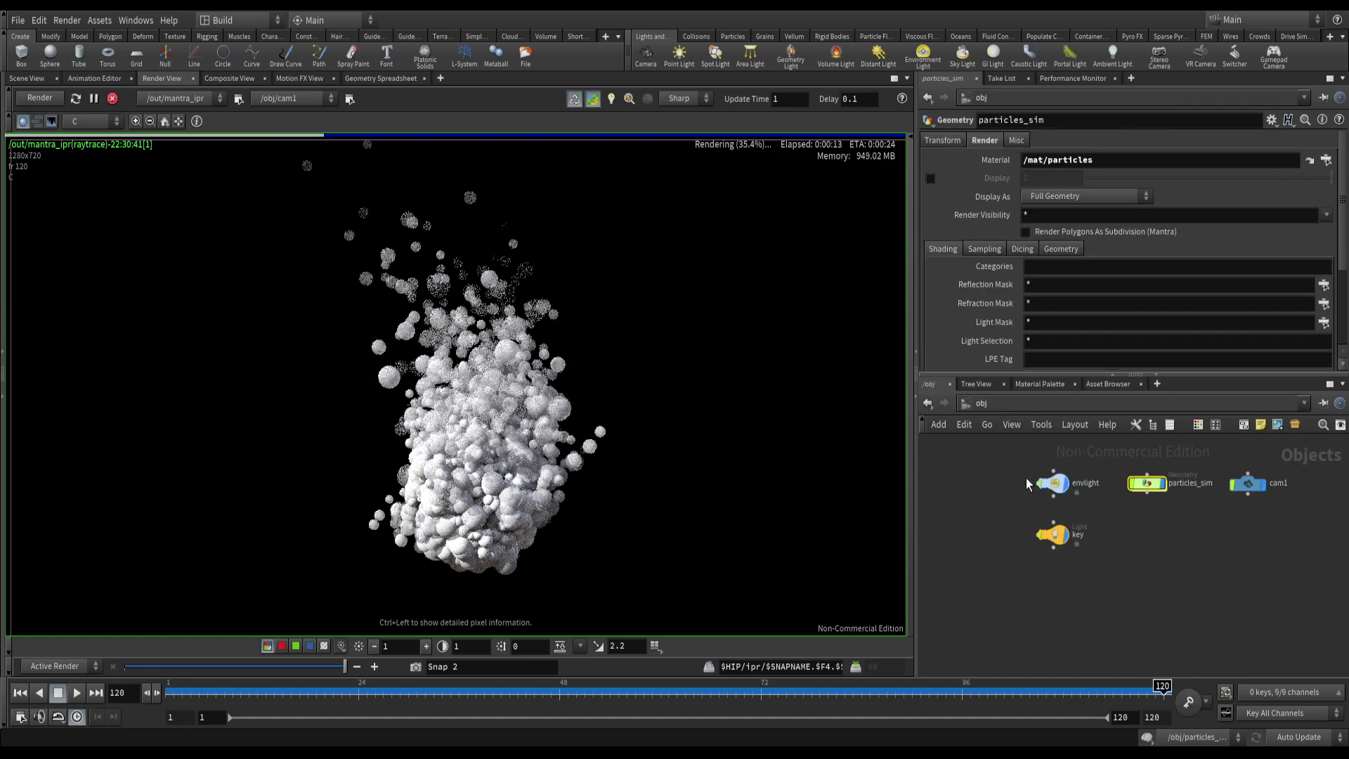
double_click(1147, 485)
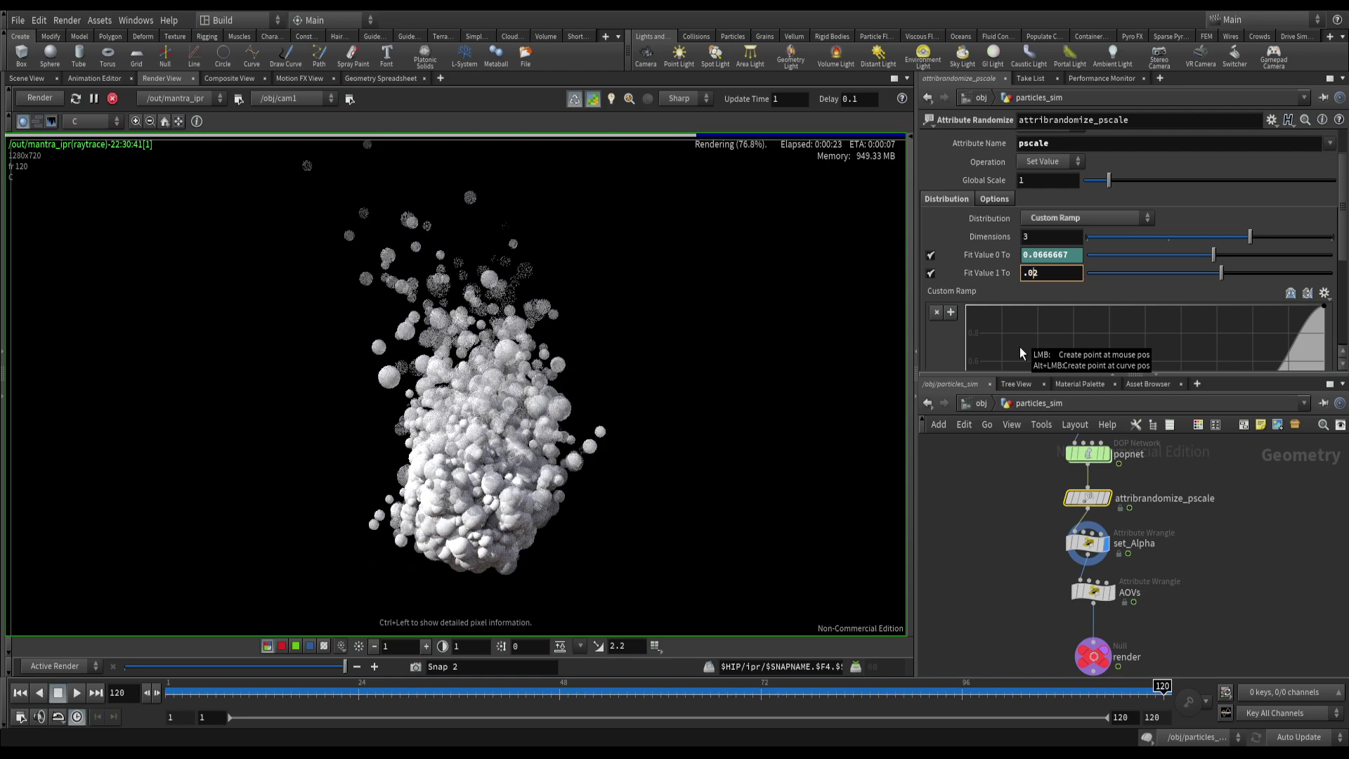
type("0")
key("Return")
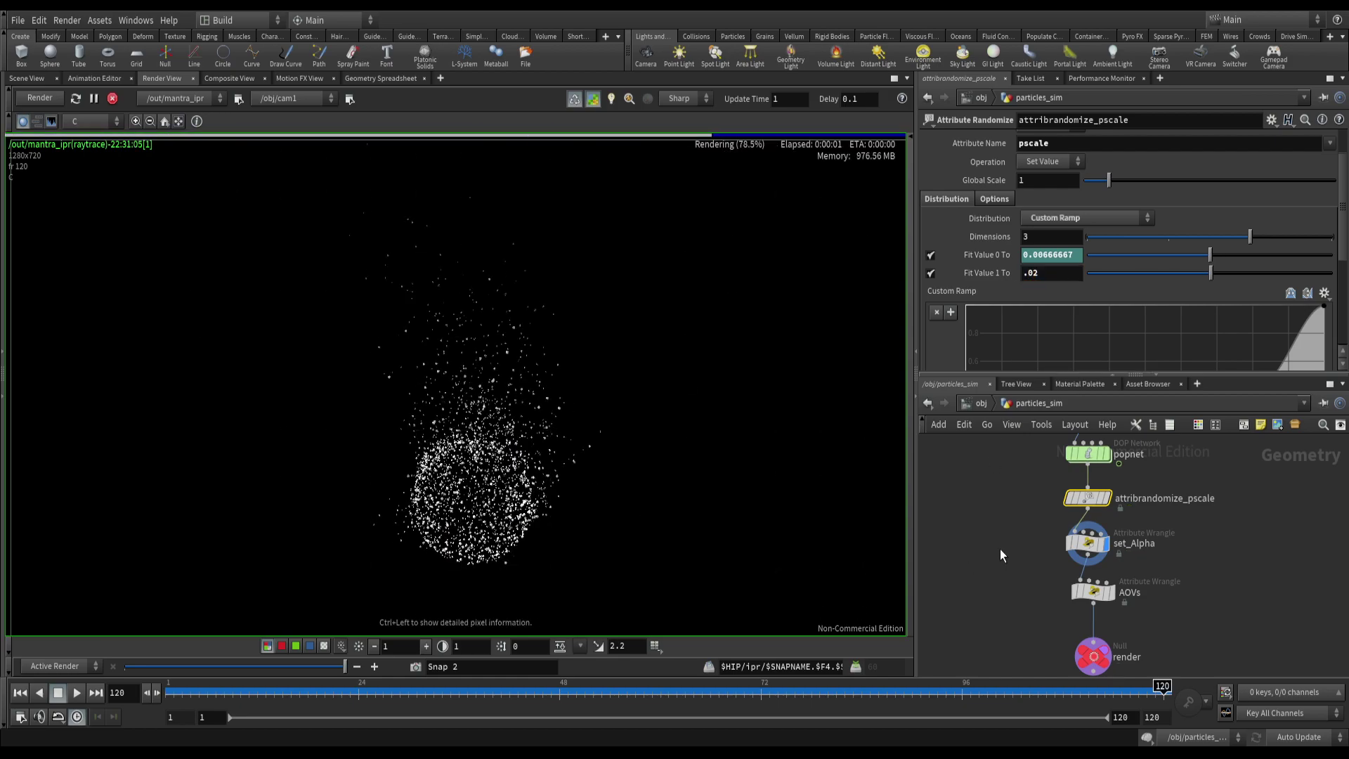
- Display the RGB image plane in the Render View and save the scene file
left_click(87, 122)
left_click(85, 151)
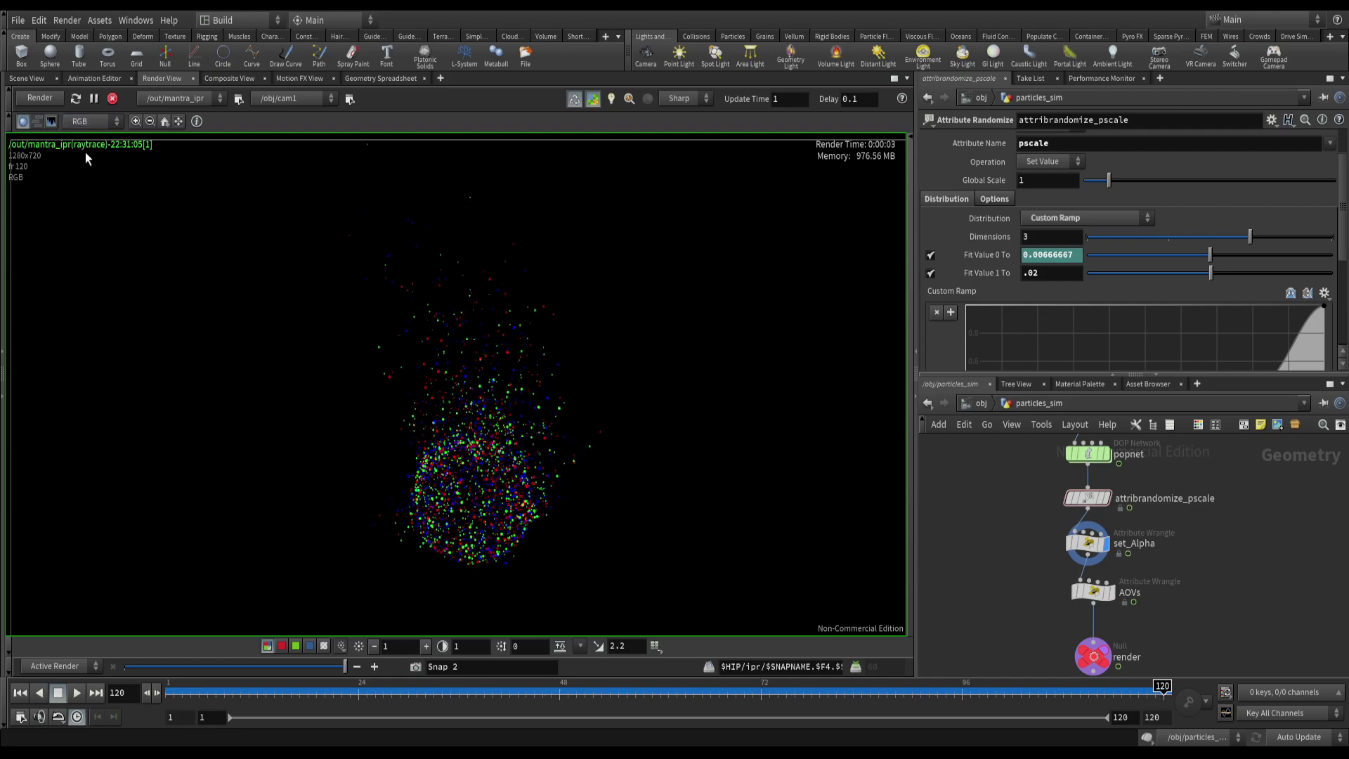
key("ctrl+s")
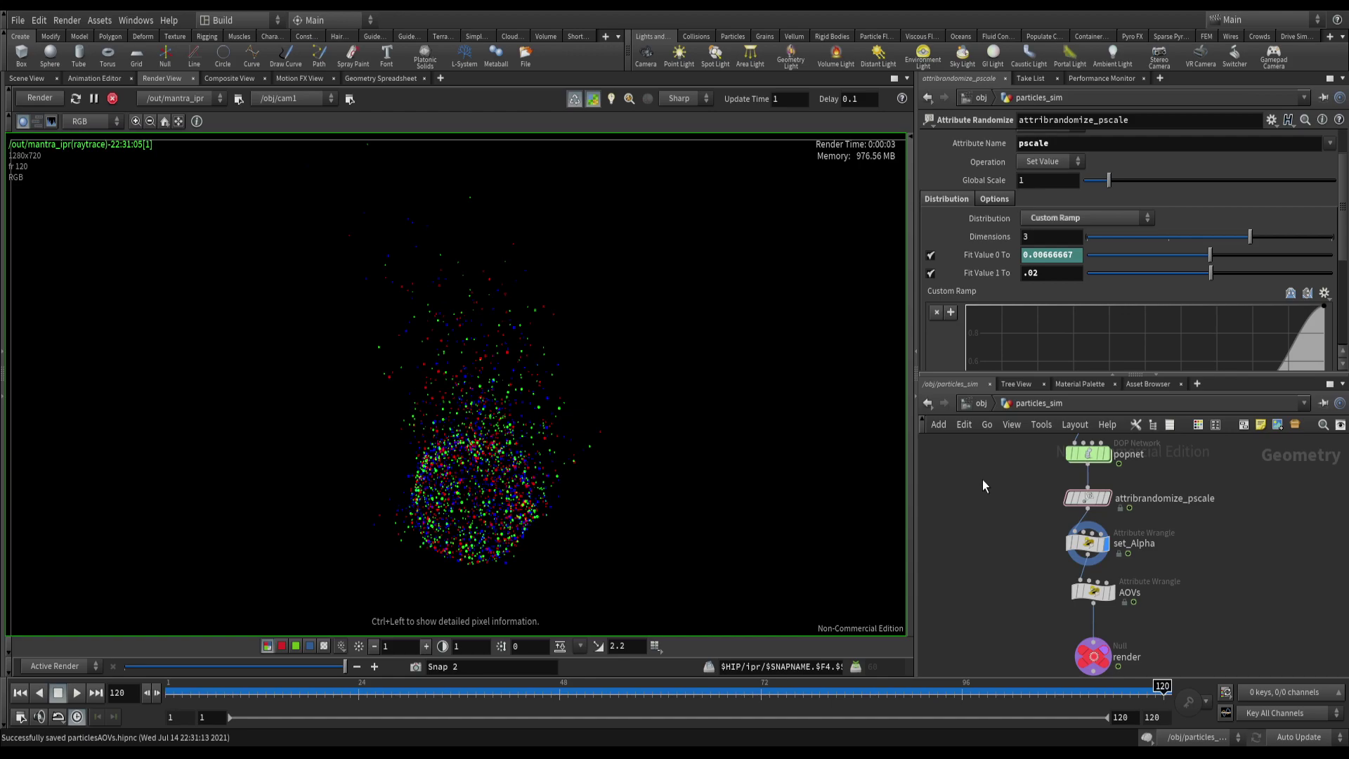
- Set Quickmark 1 on the particles_sim geometry network
left_click(982, 406)
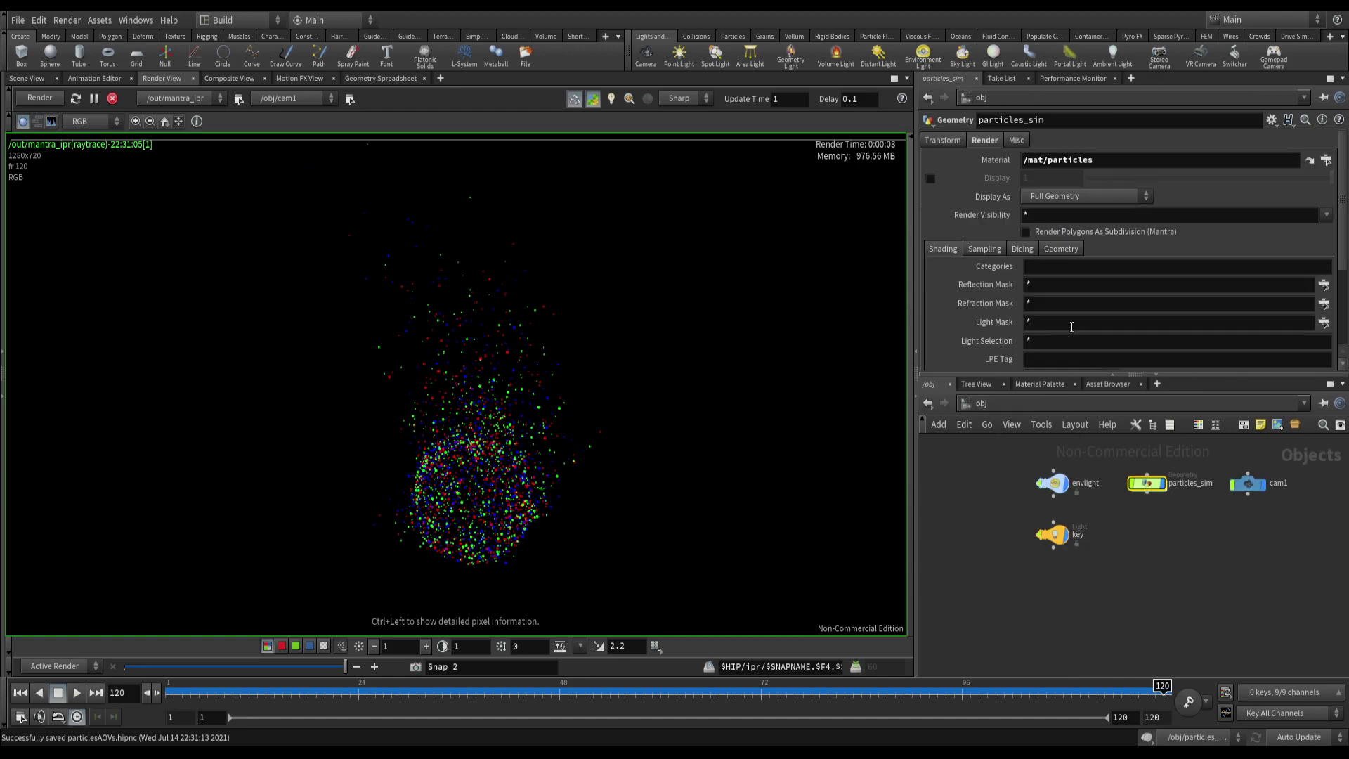
left_click(982, 405)
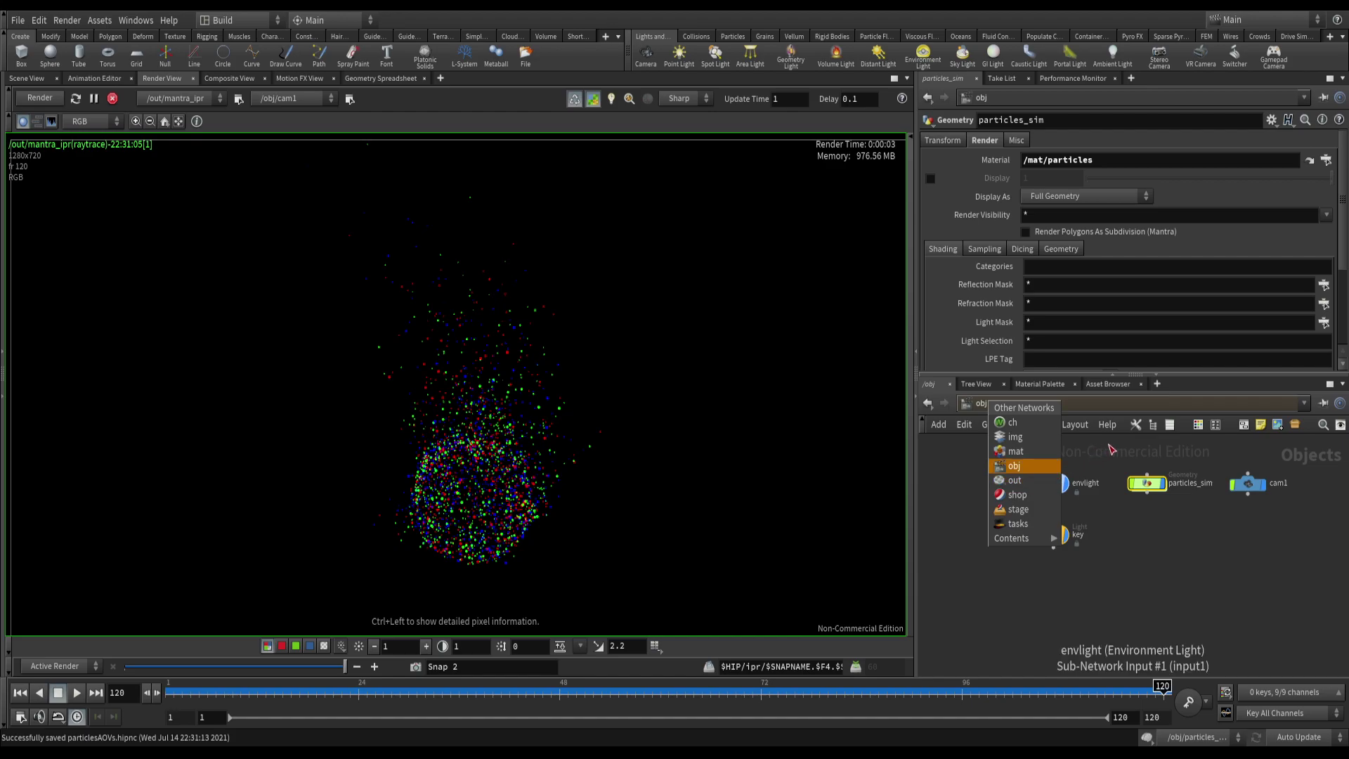
left_click(1111, 449)
double_click(1147, 483)
left_click(1032, 542)
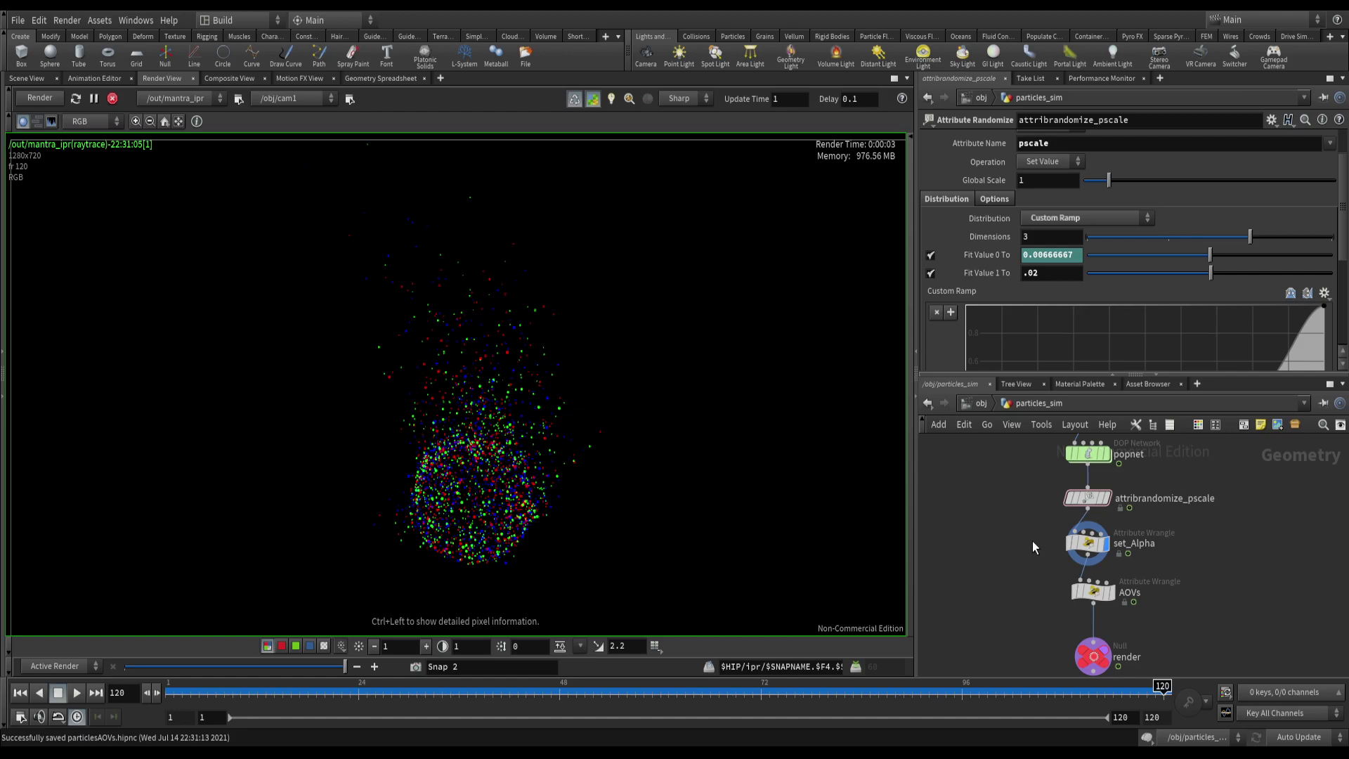
key("ctrl+1")
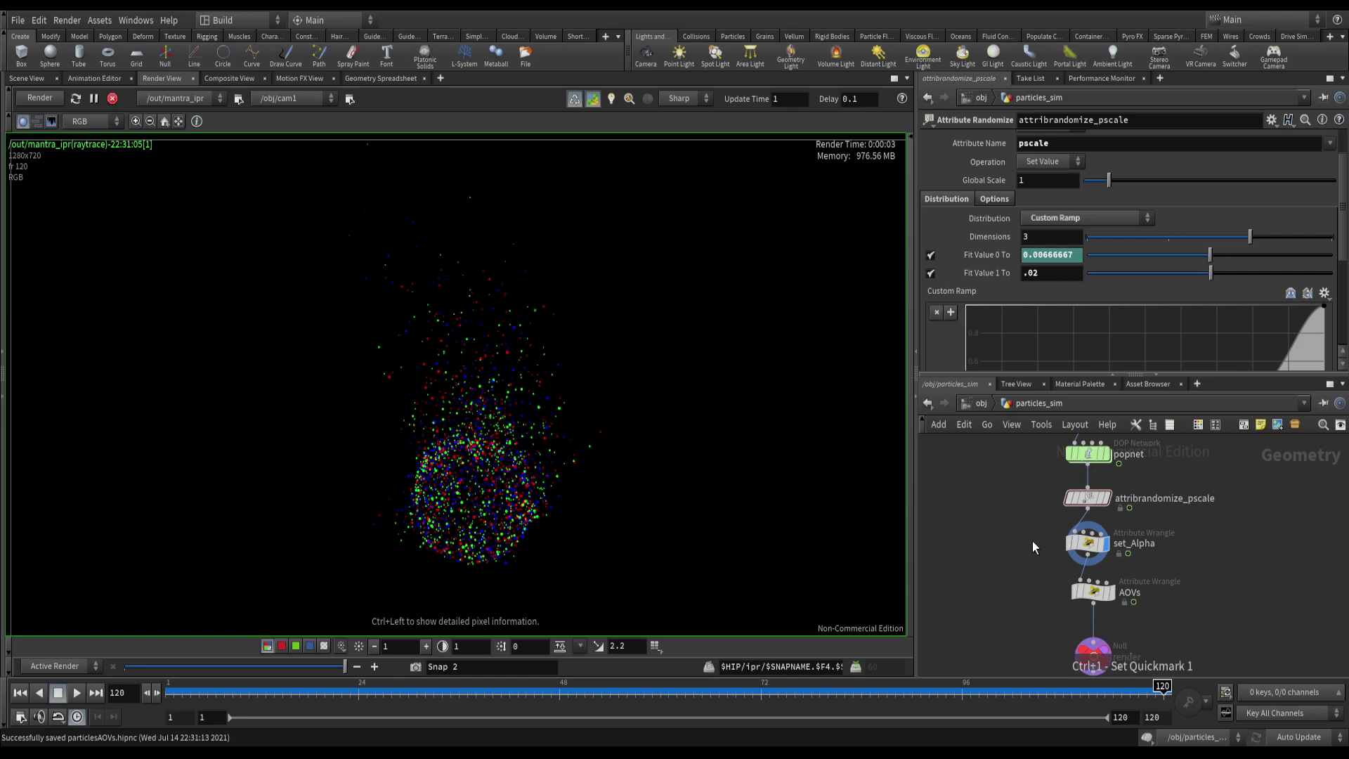
- Go inside the particles material in the mat network and set Quickmark 2 on it
left_click(981, 403)
left_click(981, 403)
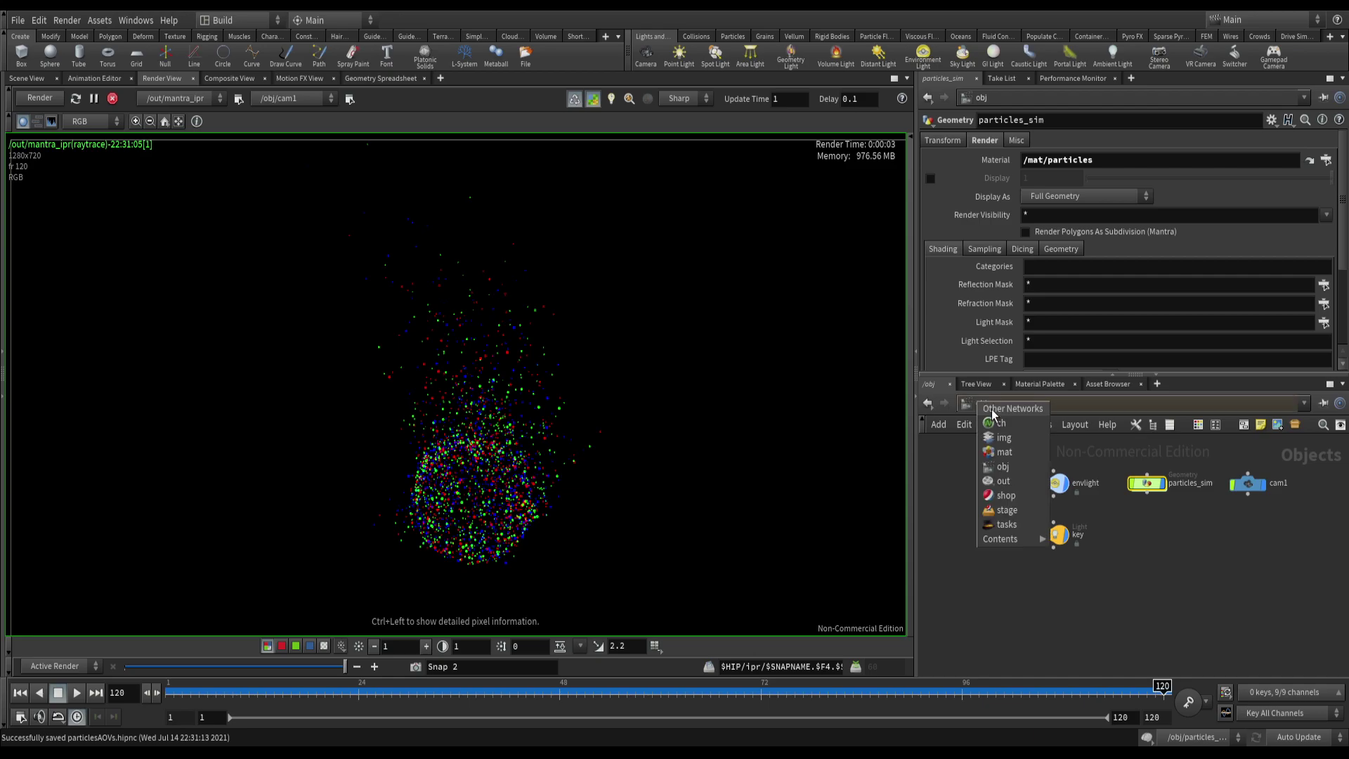
left_click(1005, 452)
double_click(1055, 542)
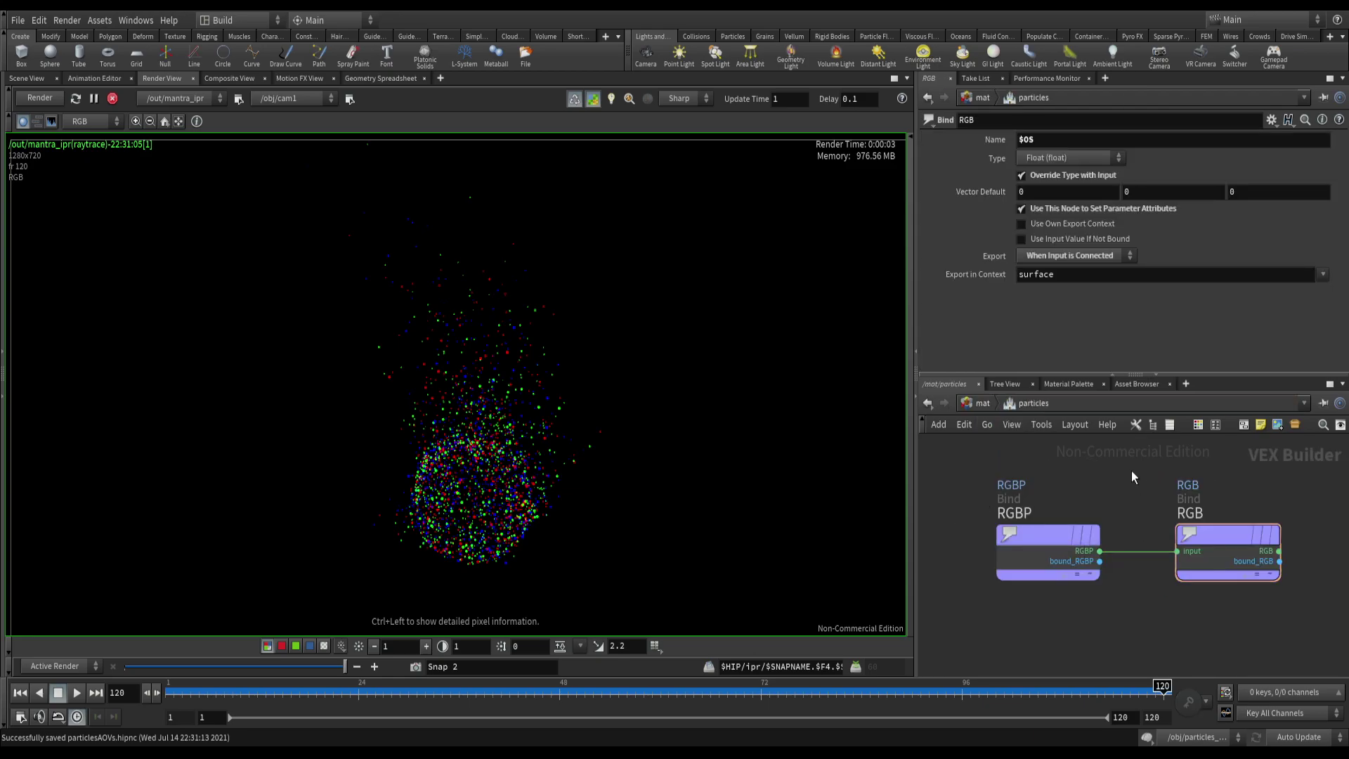
key("ctrl+2")
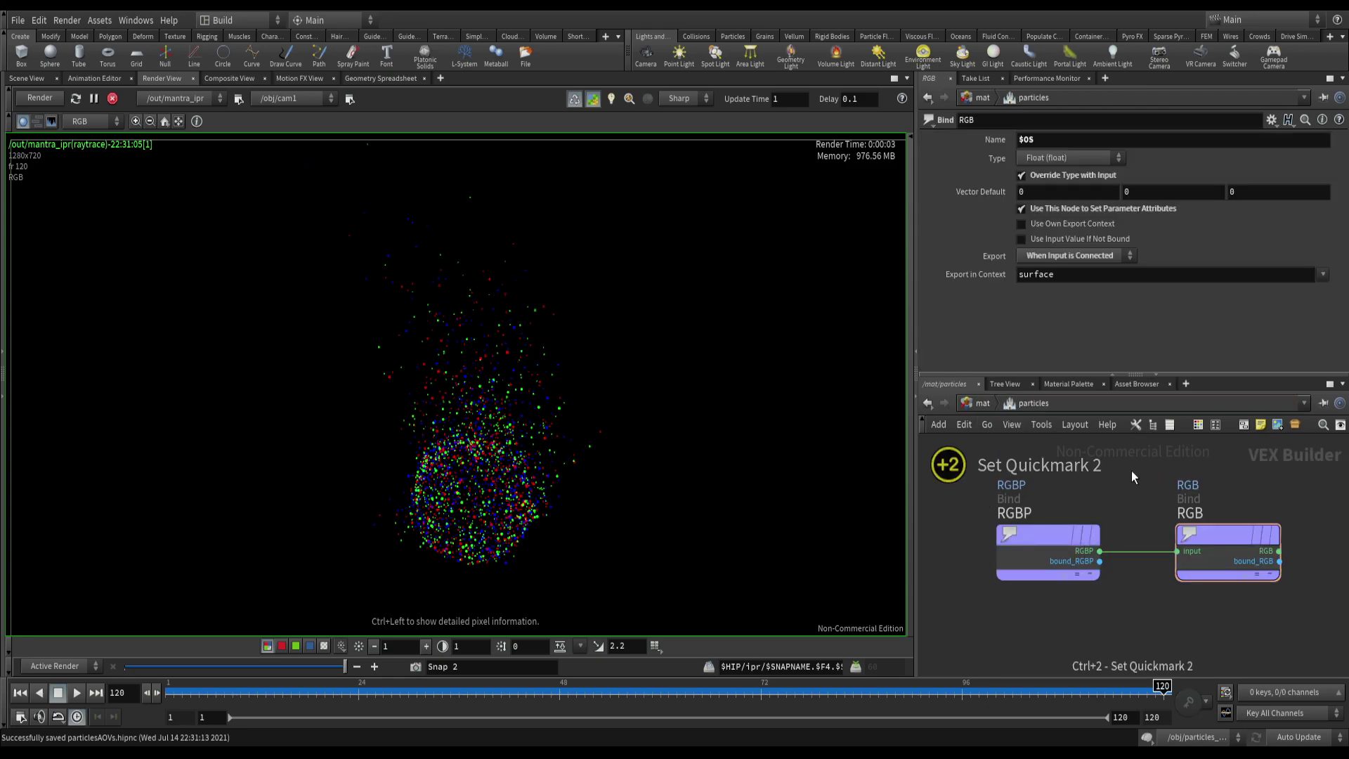
- Switch the network view to the out context containing mantra_ipr and set Quickmark 3 there
left_click(981, 403)
left_click(1010, 401)
left_click(1037, 482)
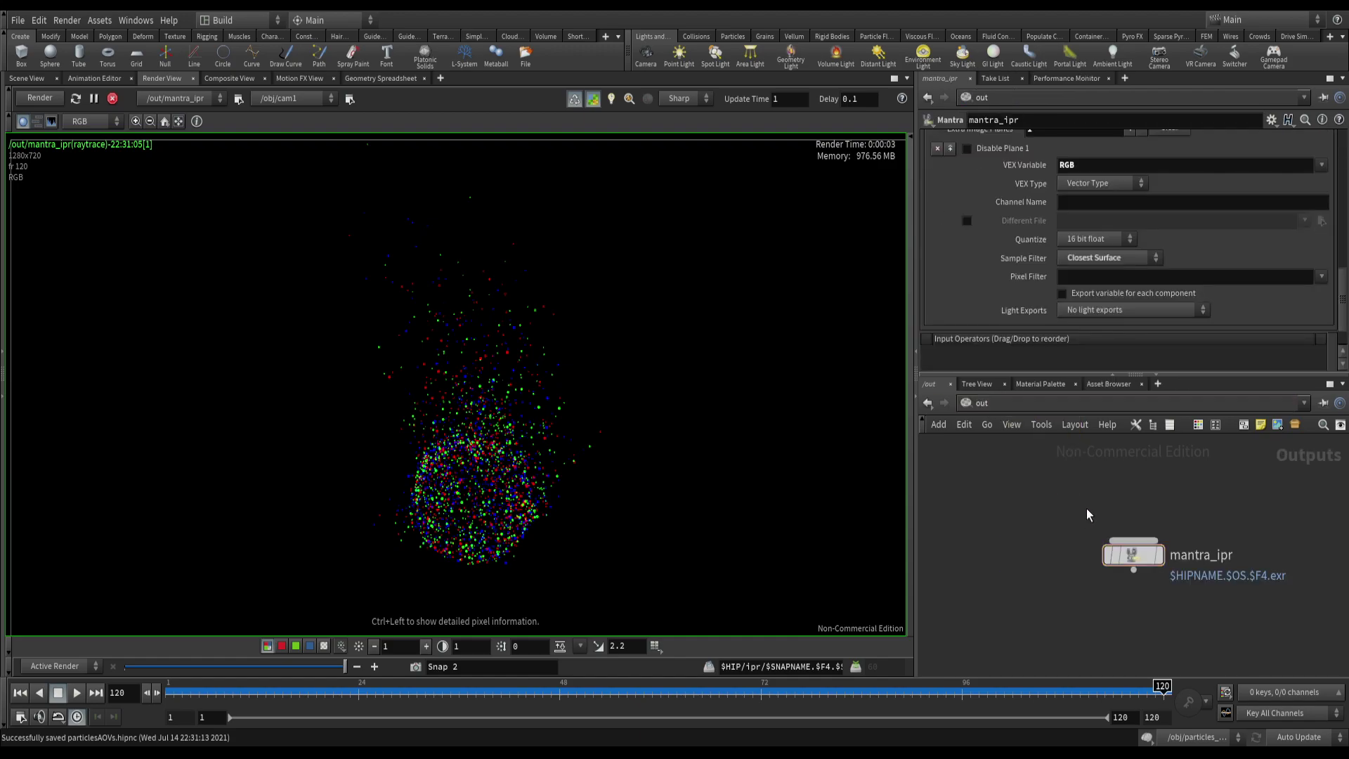
key("ctrl+3")
- Jump through Quickmarks 1, 2 and 3 to check them, and return to particles_sim at Quickmark 1
key("1")
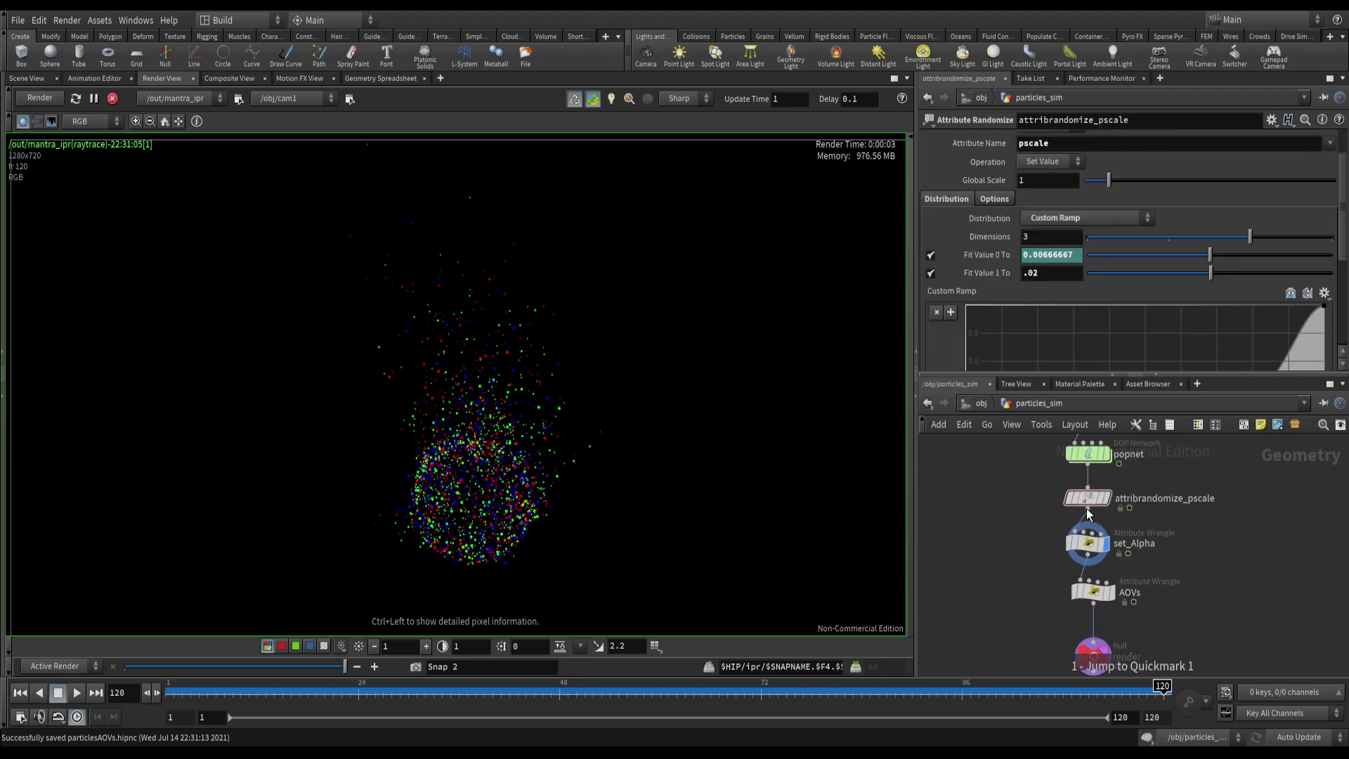
key("2")
key("3")
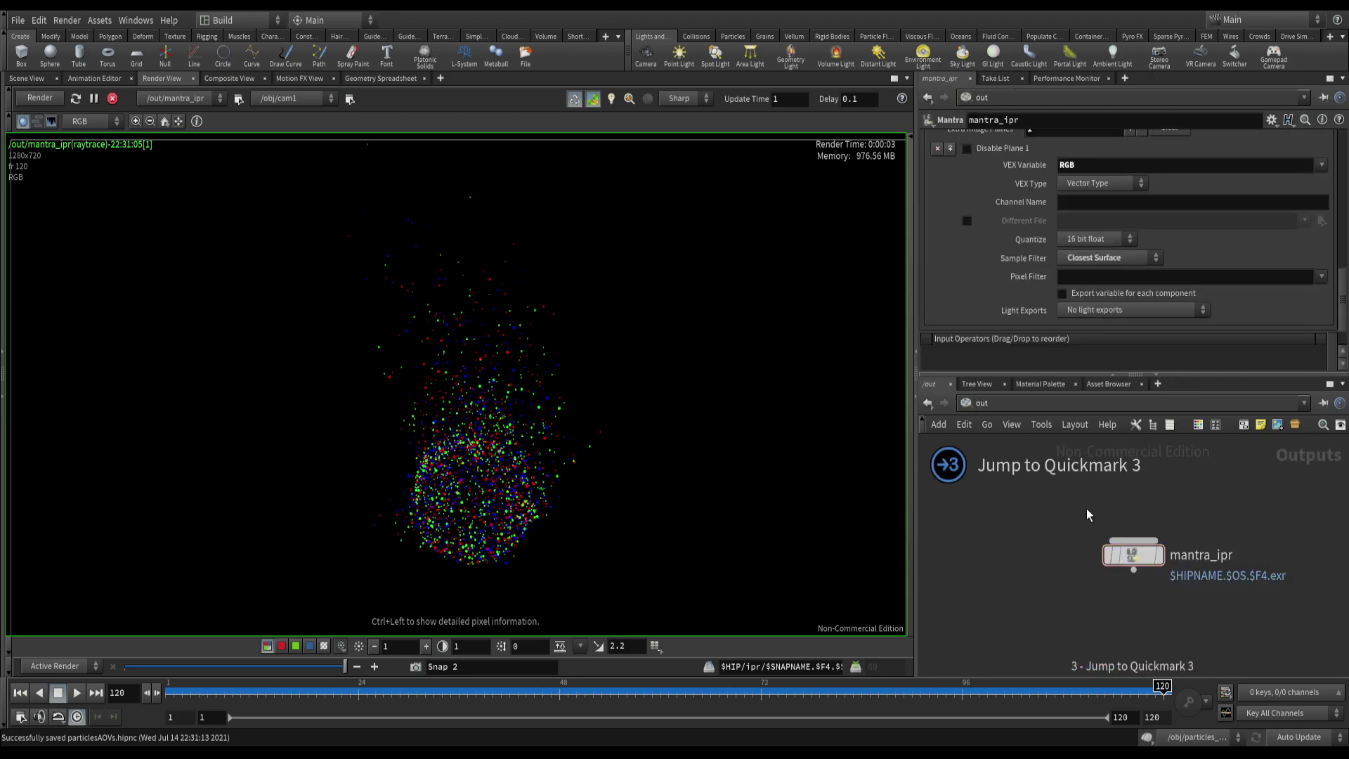
key("1")
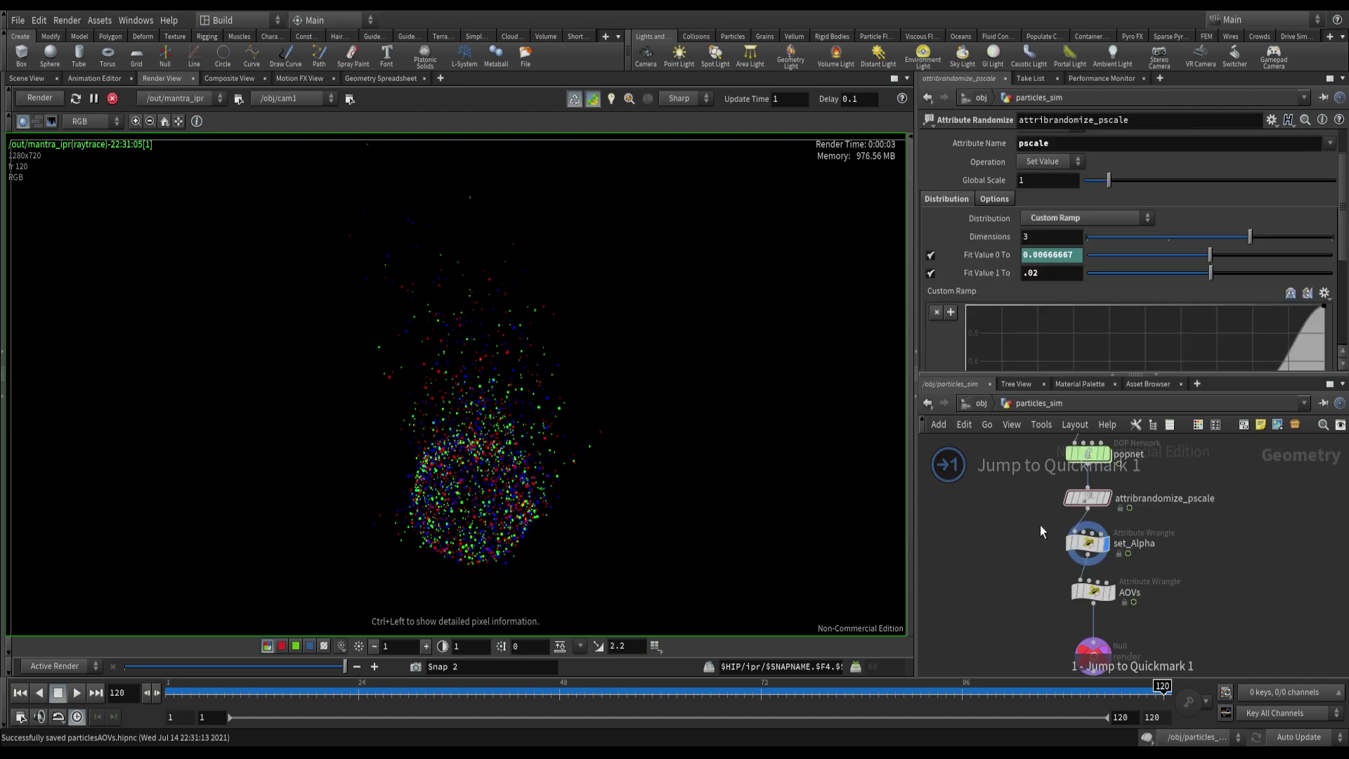
left_click(26, 78)
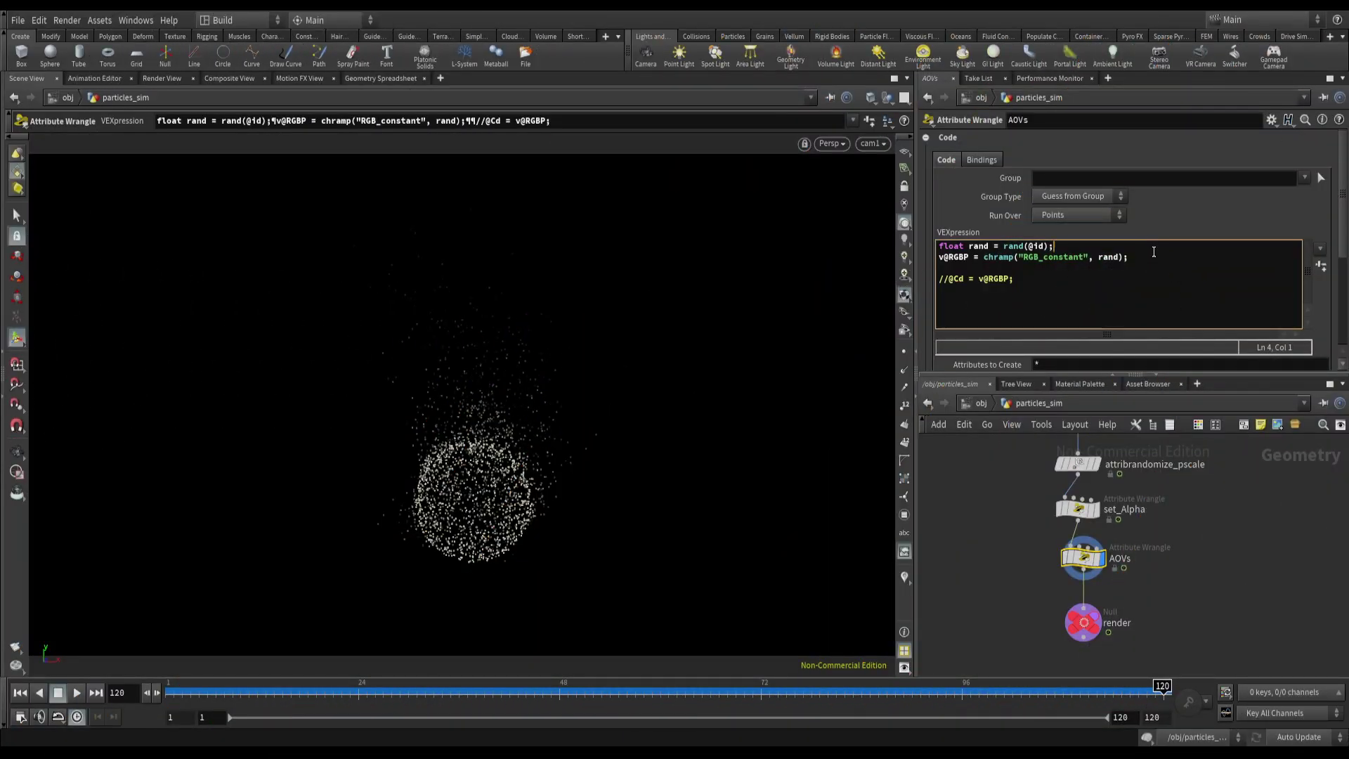
left_click(1137, 256)
key("Return")
type("v@age")
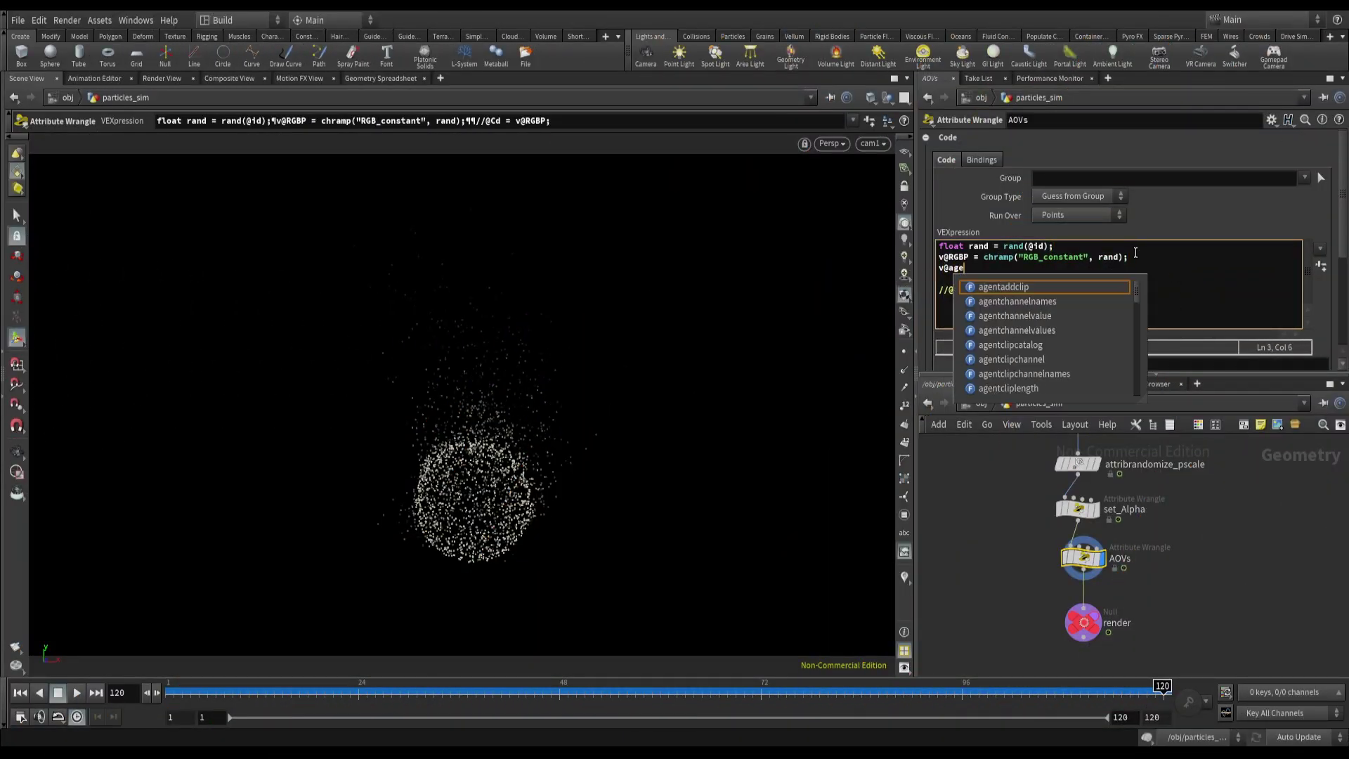
type("= chramp")
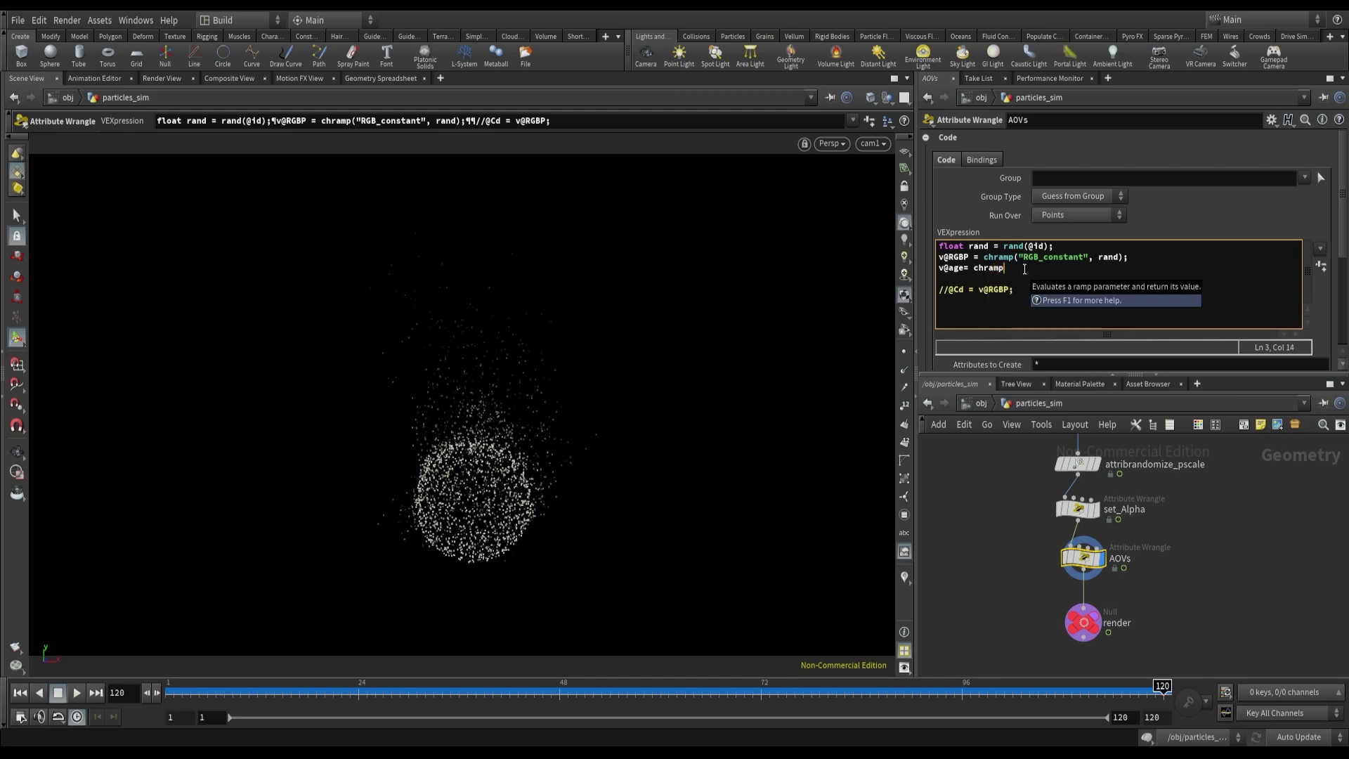
type("(\"RG")
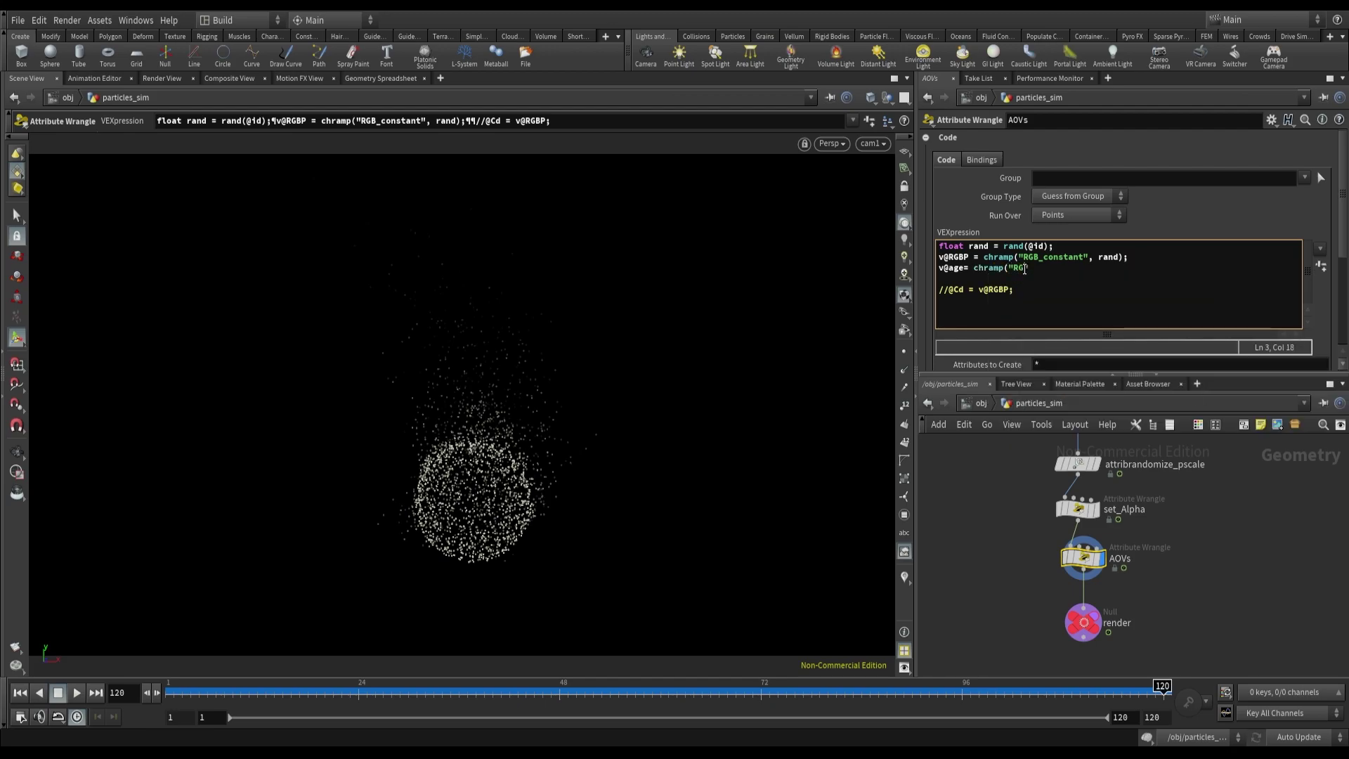
type("B\", @nage);")
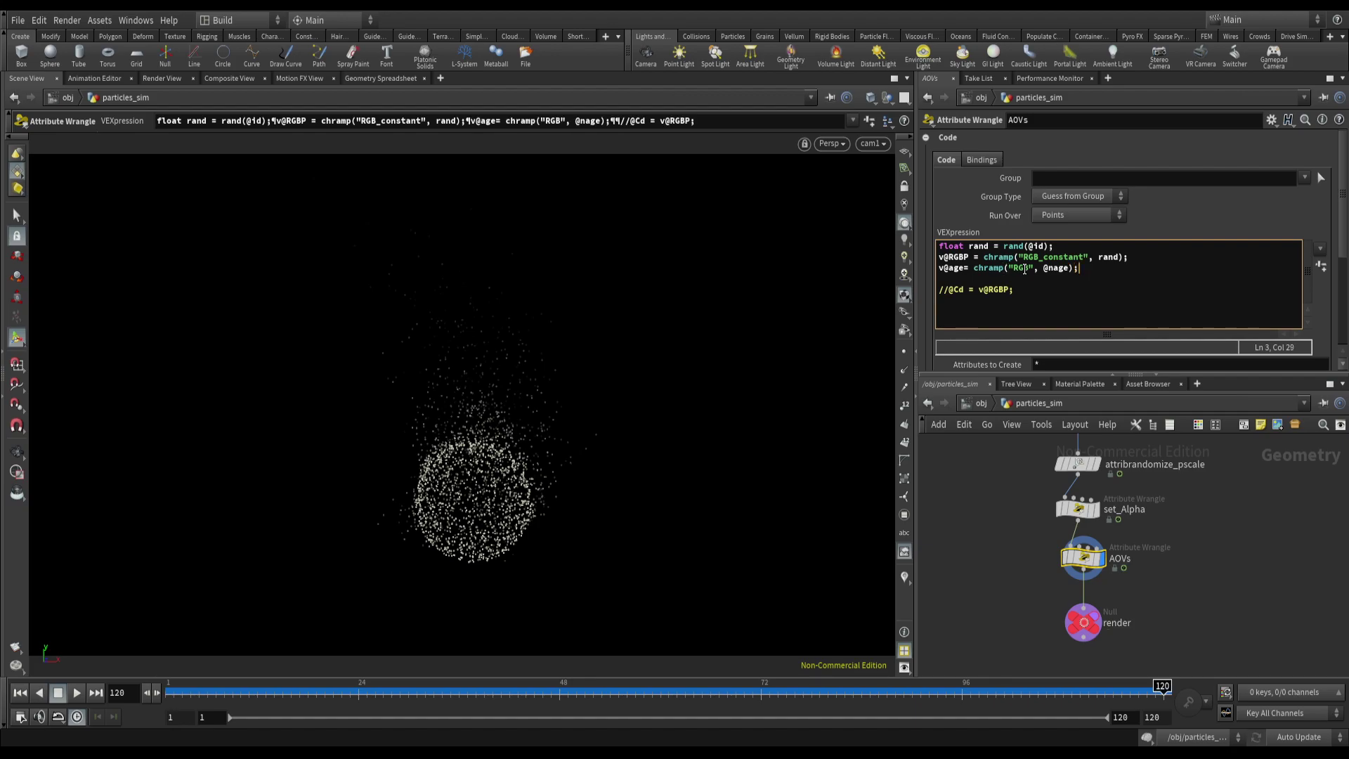
left_click(1004, 491)
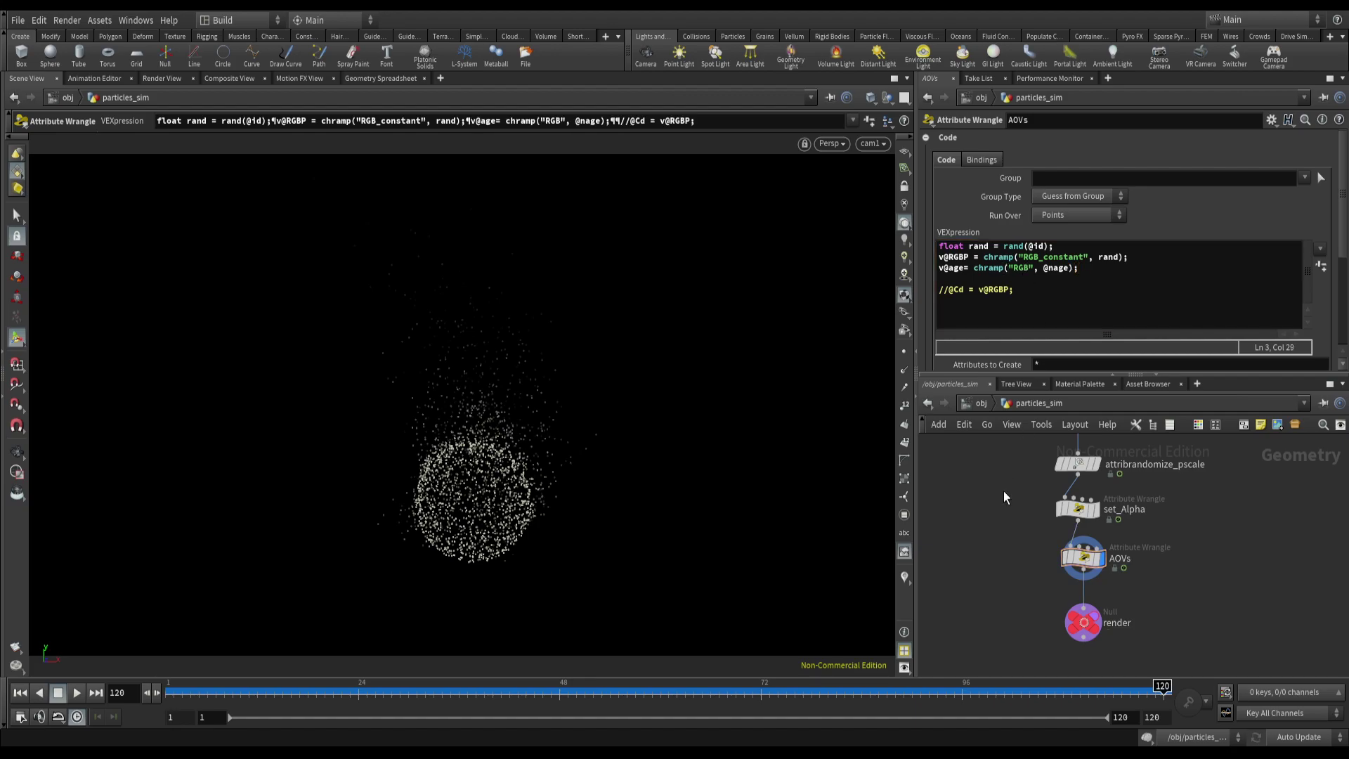
- Create the RGB ramp parameter from the AOVs code and change its Ramp Type to Color
left_click(1322, 267)
scroll(1065, 337, "down", 5)
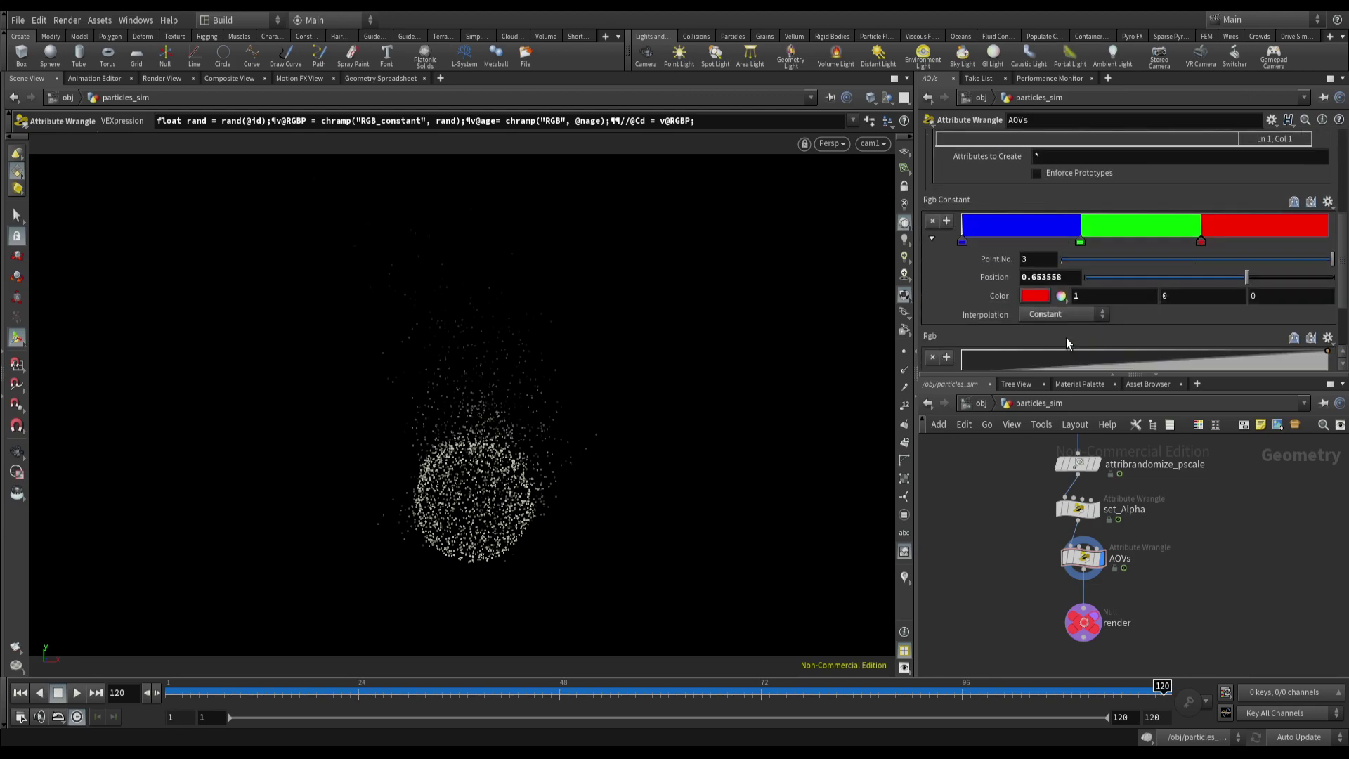
left_click(1272, 120)
left_click(1219, 135)
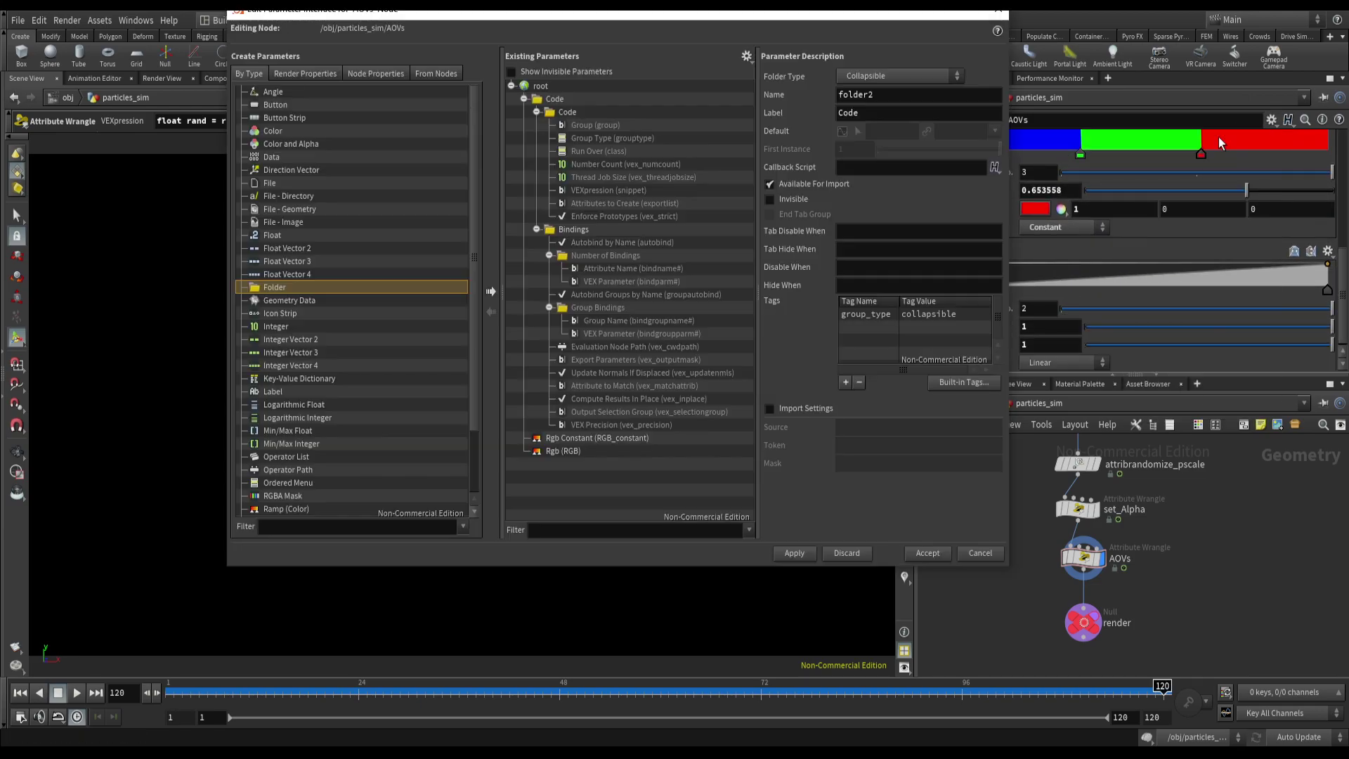
left_click(544, 454)
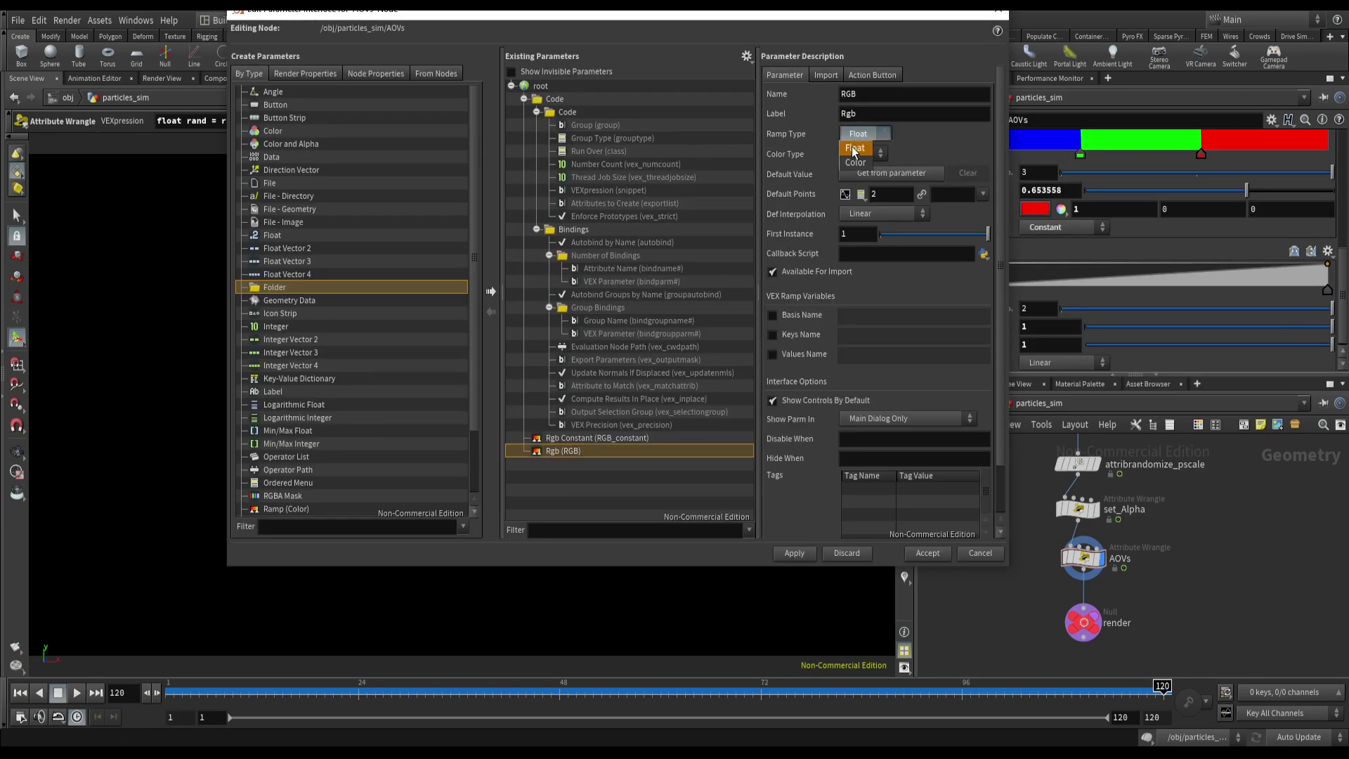
left_click(855, 162)
left_click(799, 556)
left_click(921, 554)
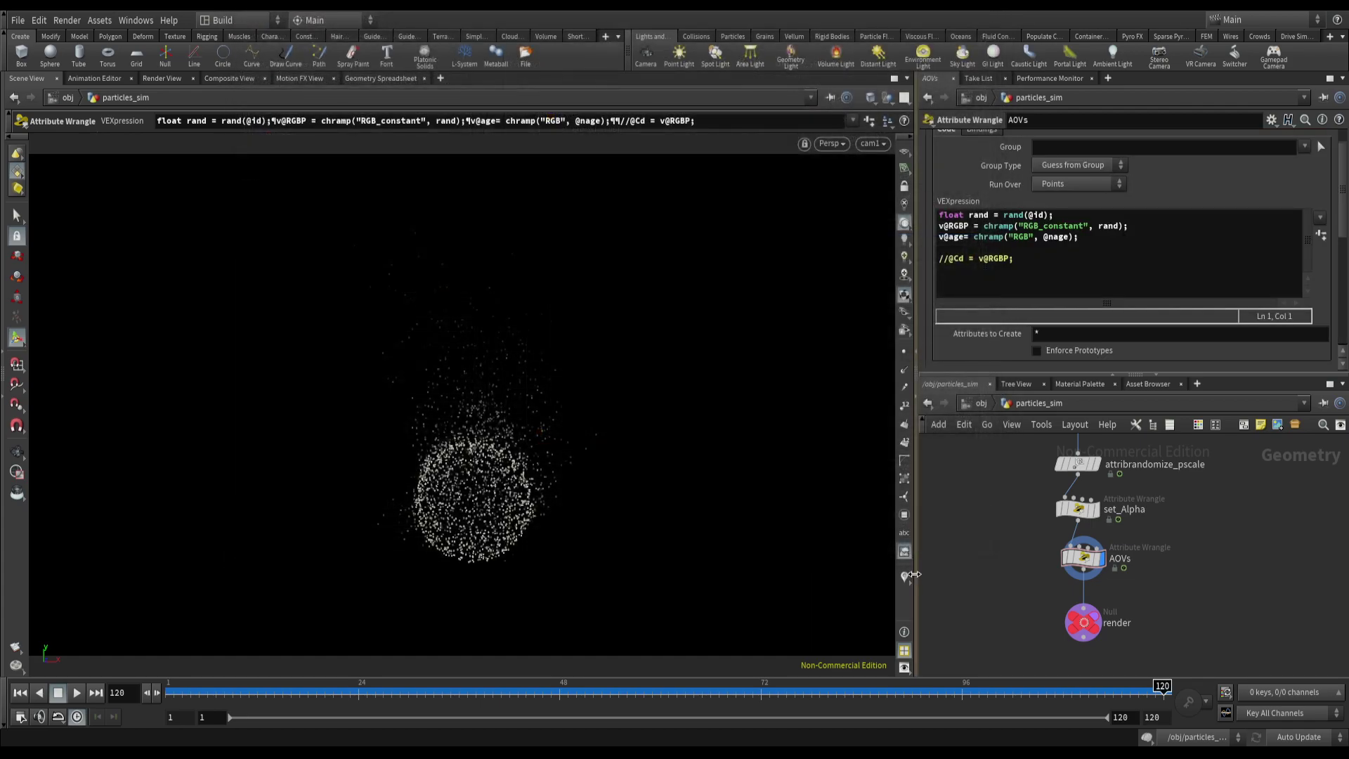
- Set the Rgb ramp's first point at position 0 to blue, color 0, 0, 1
scroll(962, 156, "up", 1)
scroll(929, 136, "down", 5)
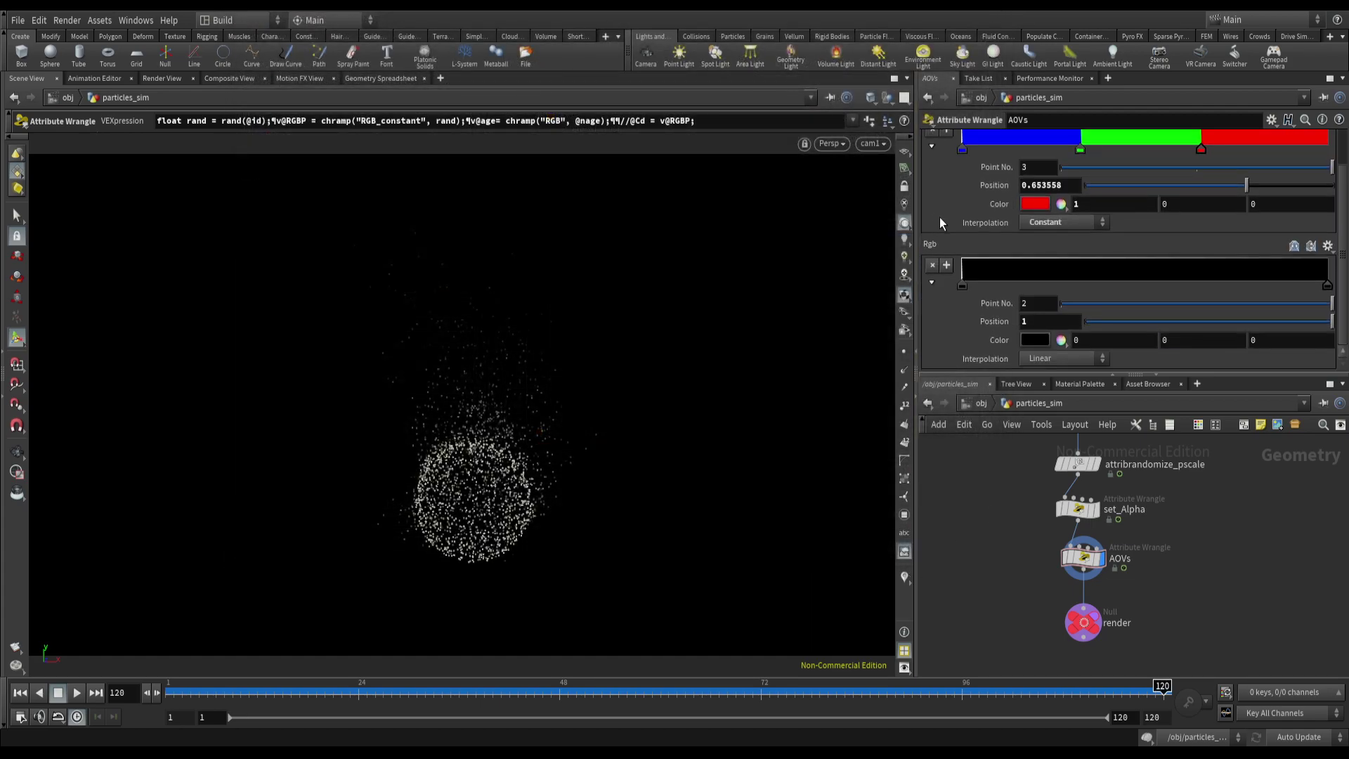
left_click(1086, 340)
key("Tab")
key("Tab")
type("1")
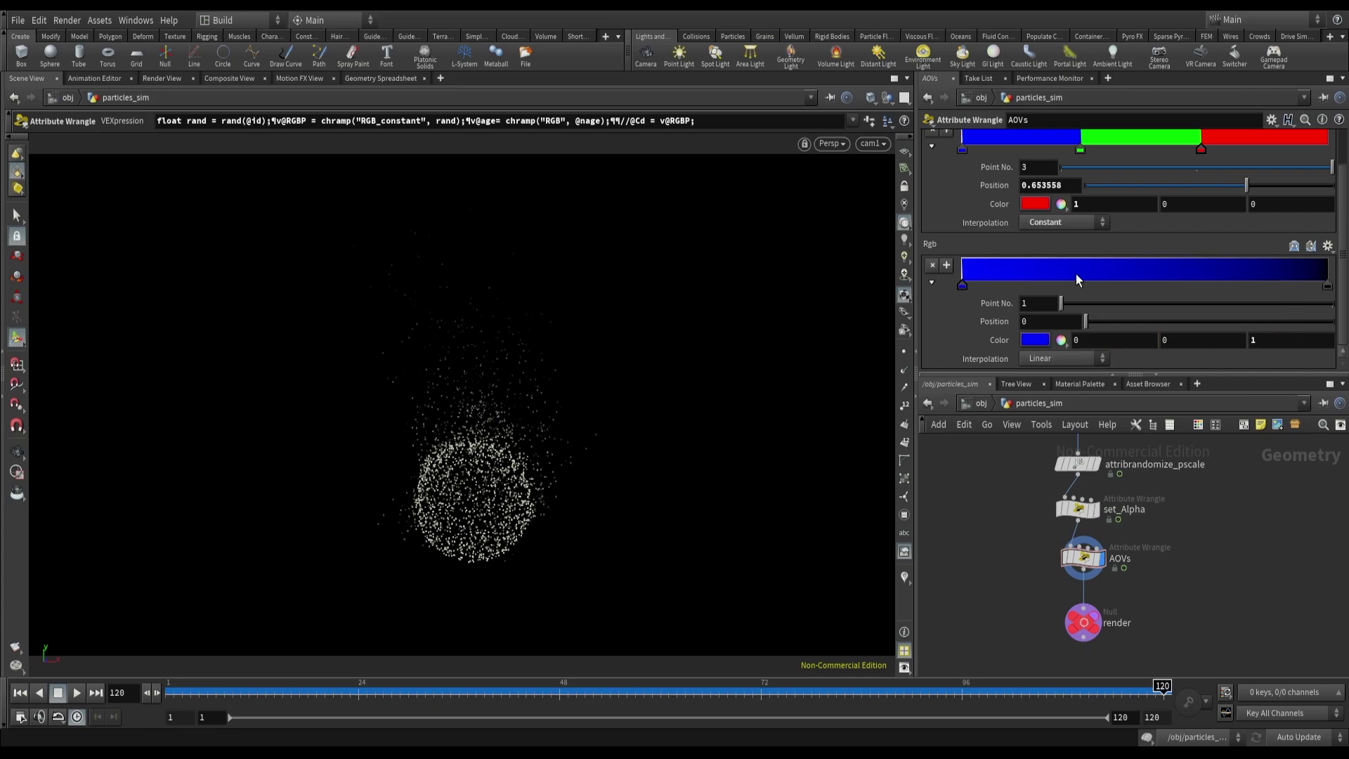
- Add a point to the Rgb ramp at position .5 and make it green, color 0, 1, 0
left_click(1077, 274)
left_click(1050, 321)
type(".5")
left_click(1189, 340)
type("1")
key("Tab")
type("0")
- Set the Rgb ramp's last point to red, color 1, 0, 0
left_click(1328, 286)
left_click(1114, 340)
type("1")
key("Tab")
key("Tab")
type("0")
scroll(998, 213, "up", 1)
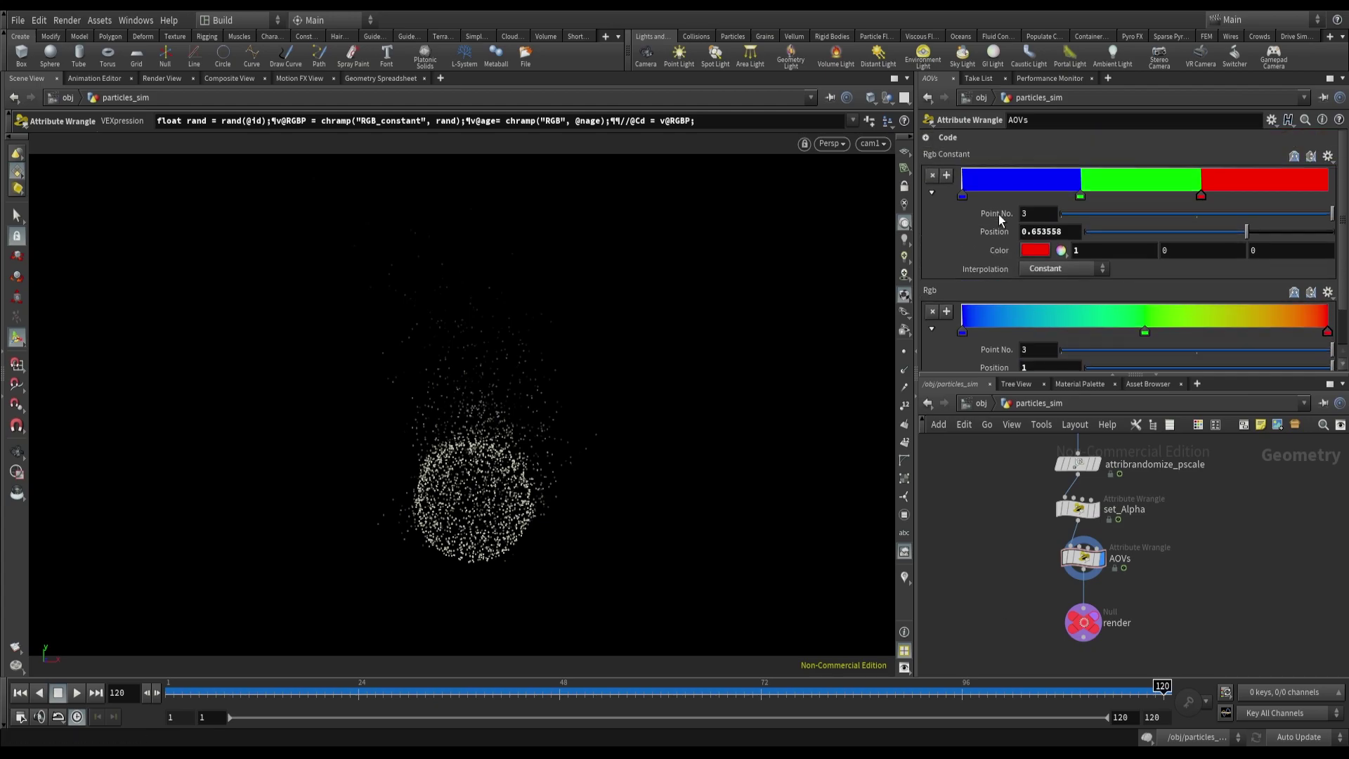
scroll(931, 151, "up", 4)
left_click_drag(978, 289, 1010, 289)
key("ctrl+c")
key("ctrl+v")
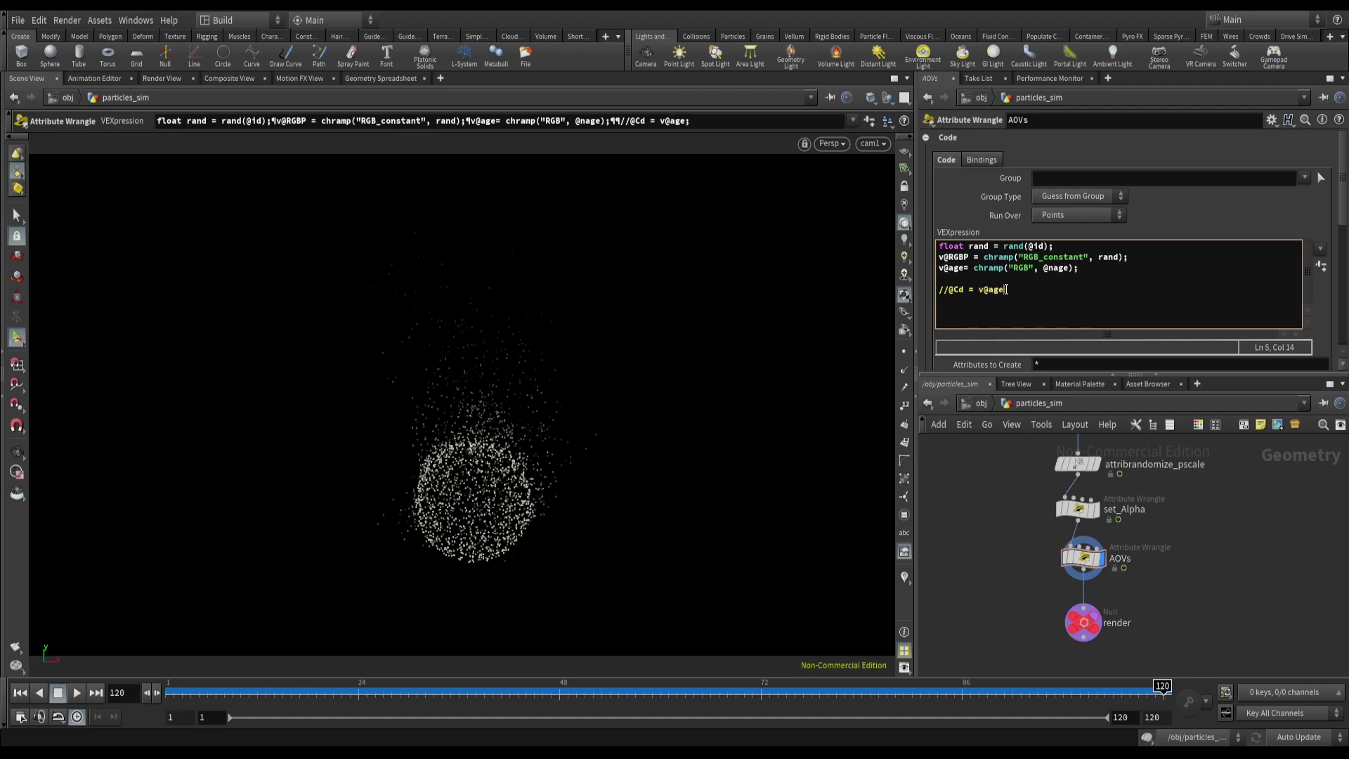
left_click(933, 290)
key("Delete")
key("Delete")
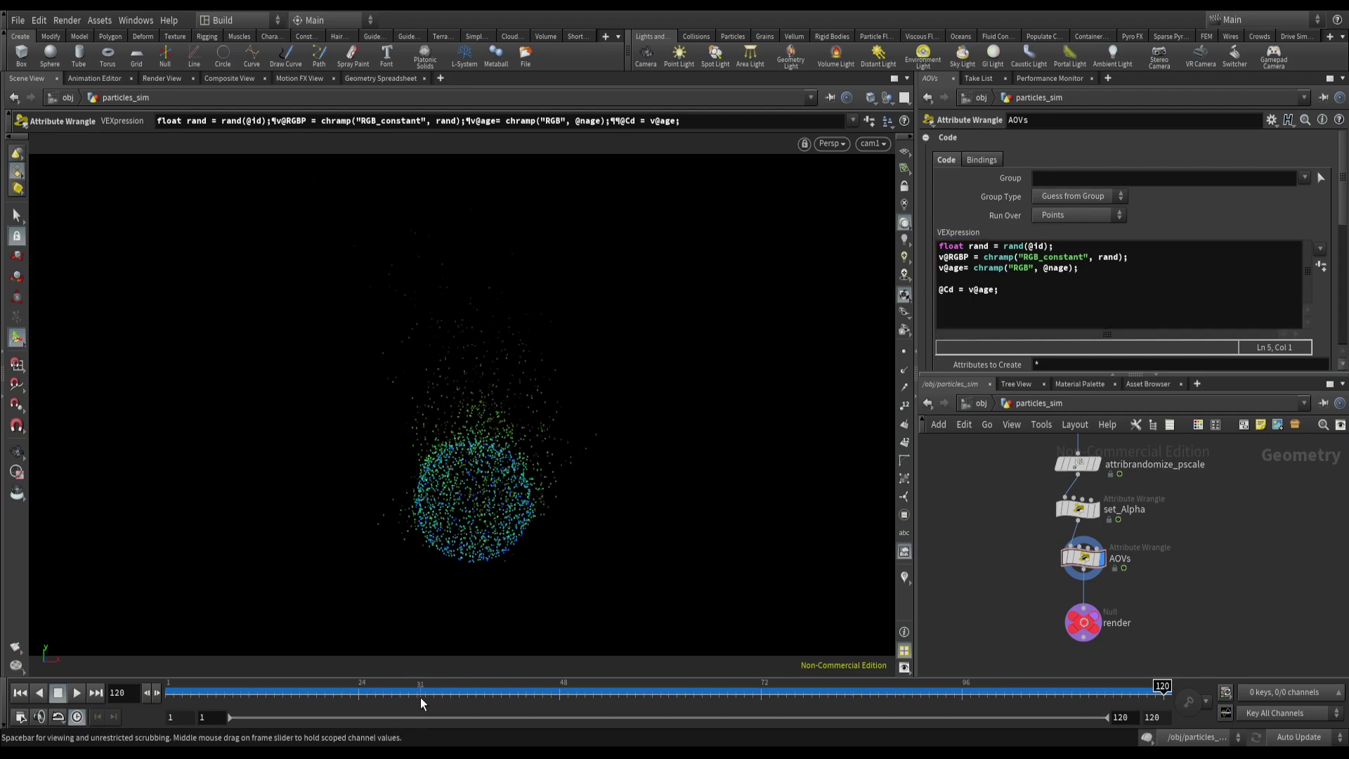
left_click_drag(352, 692, 627, 692)
left_click(1038, 269)
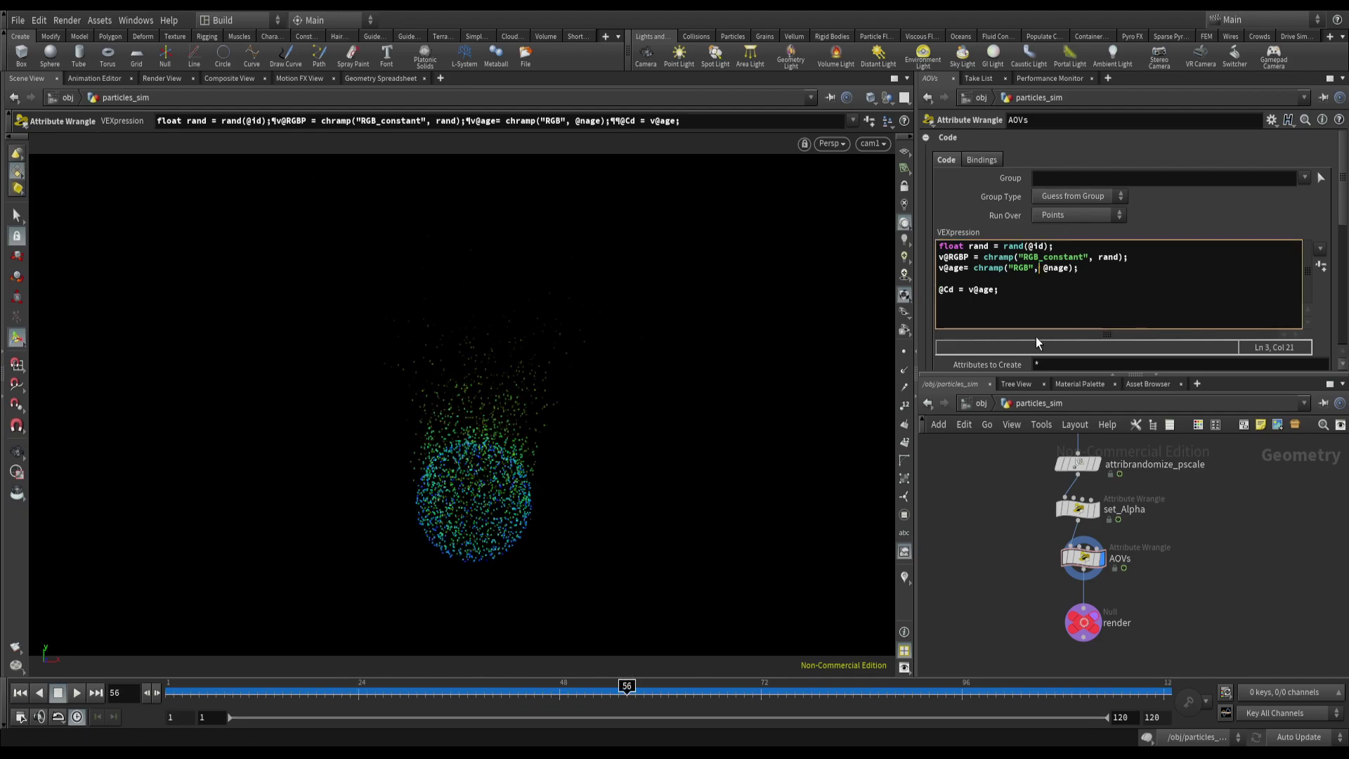
type("1 -")
left_click_drag(492, 692, 1163, 685)
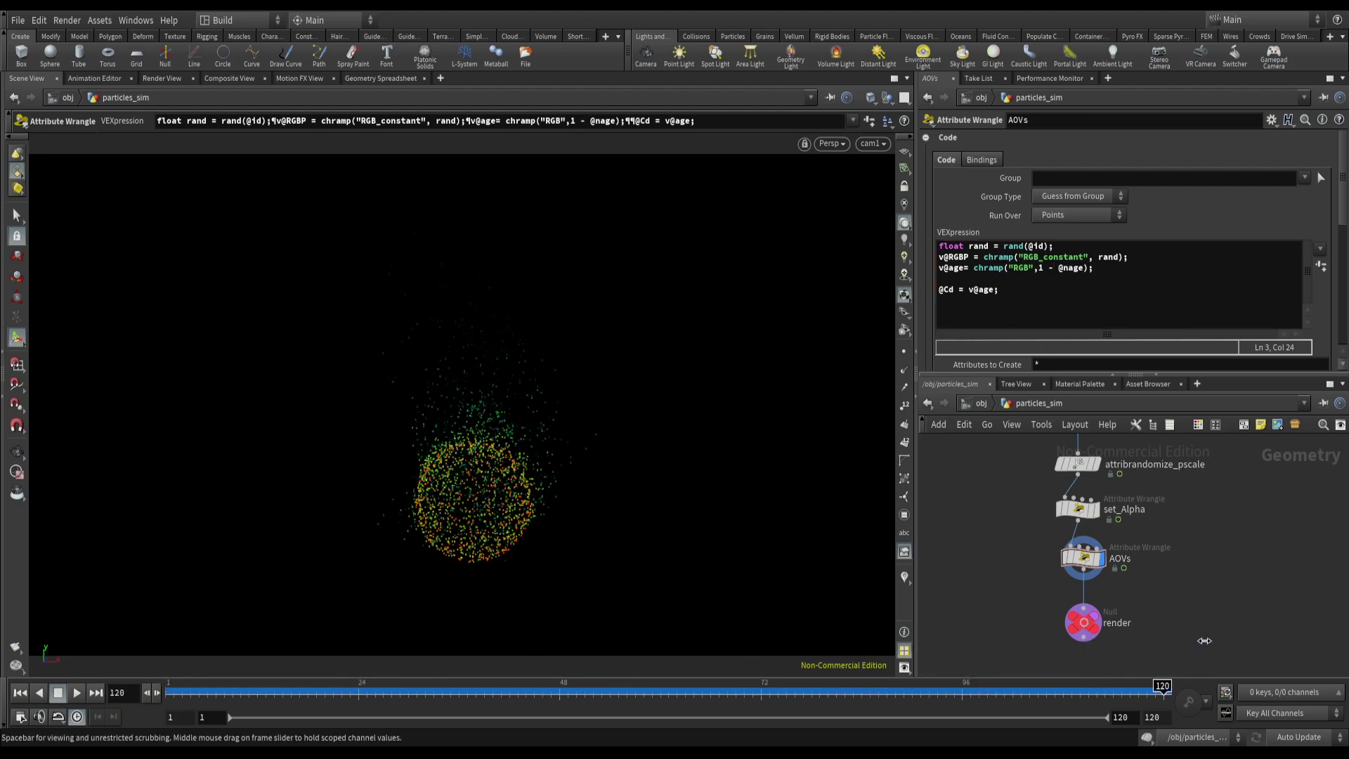
left_click(939, 323)
type("//")
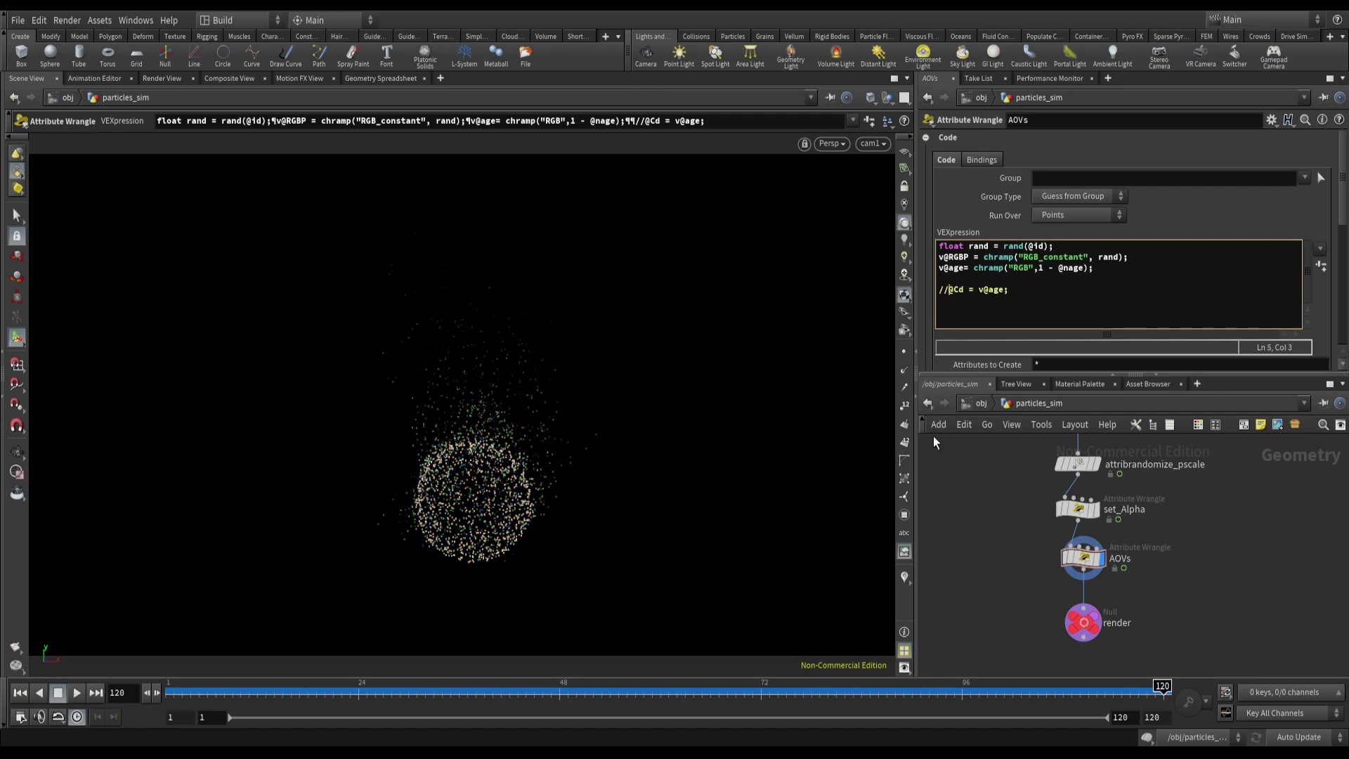
- Jump to the particles material at Quickmark 2 and duplicate the connected RGBP and RGB Bind nodes
type("2")
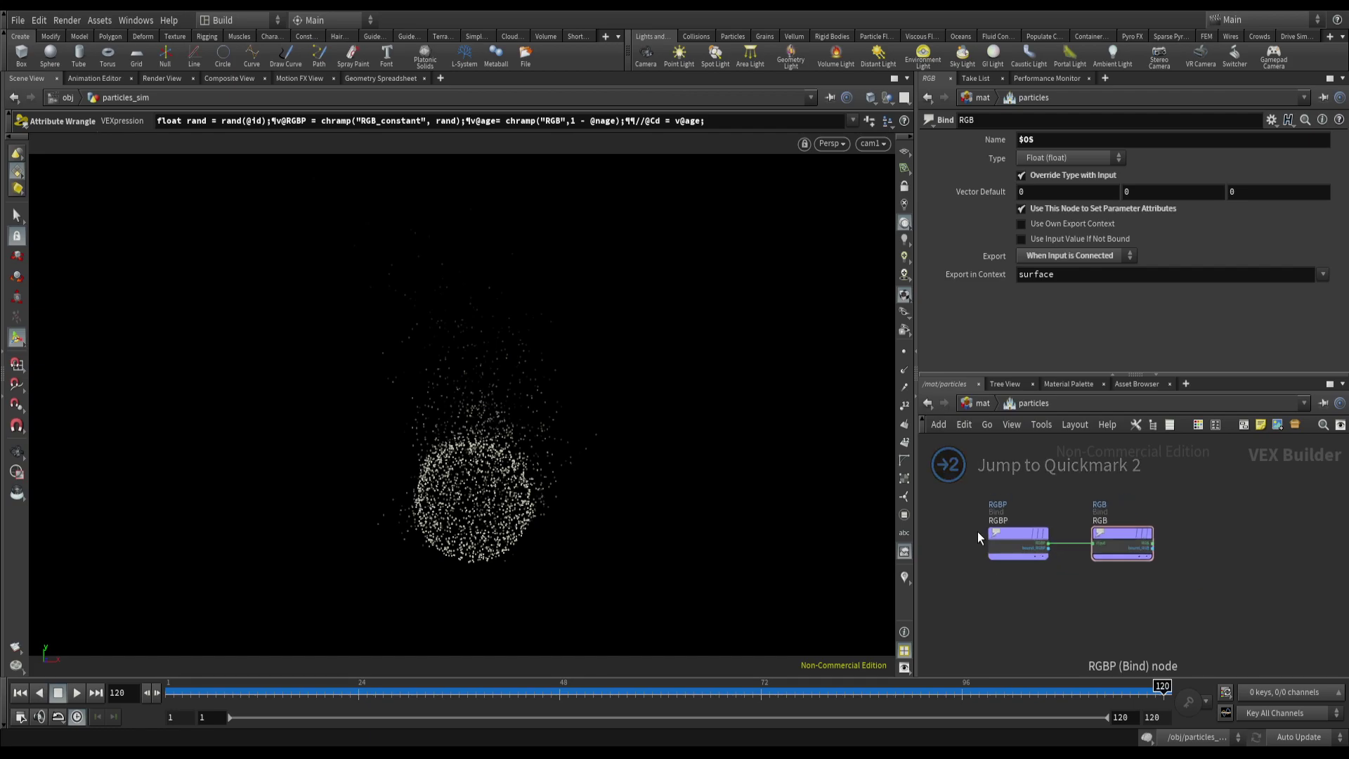
left_click_drag(977, 532, 1061, 593)
key("h")
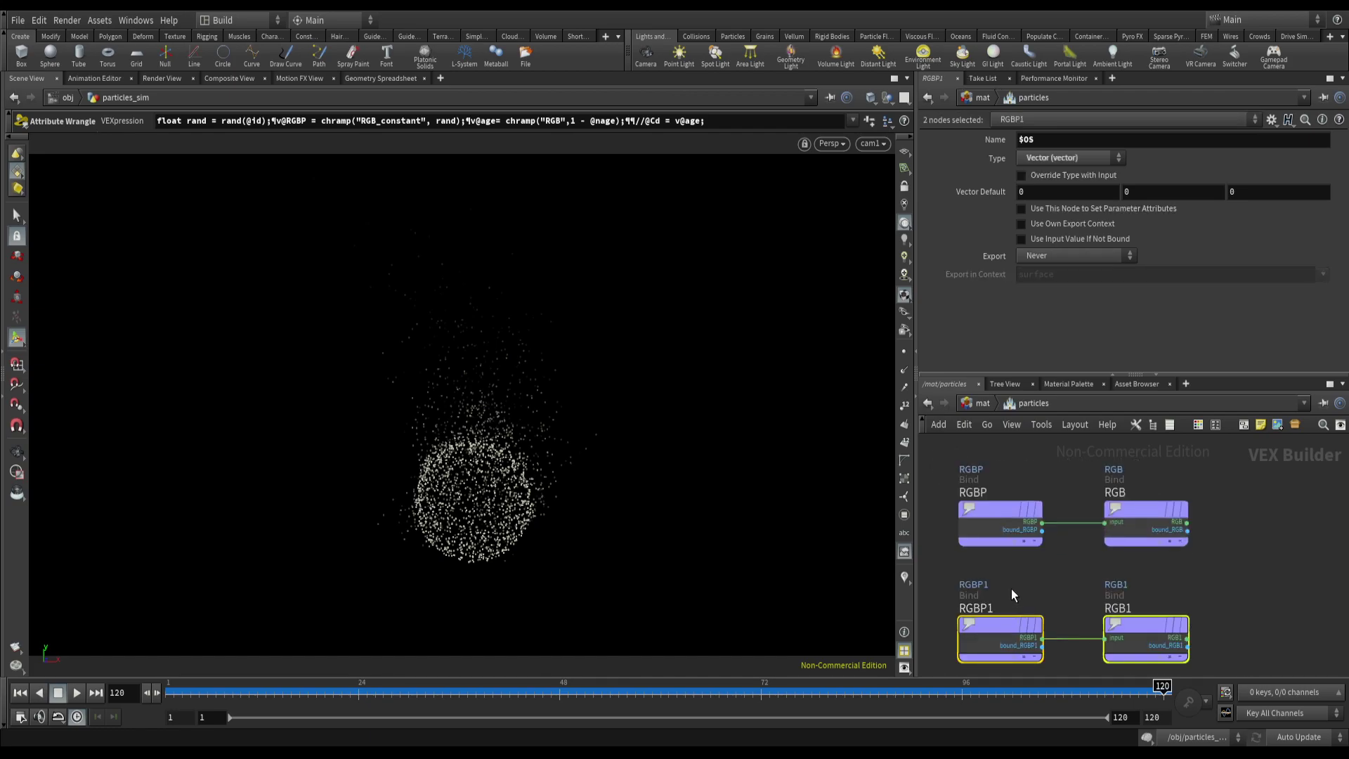
- Rename the duplicated Bind nodes to ageP for the input and age for the export
double_click(994, 588)
type("ageP")
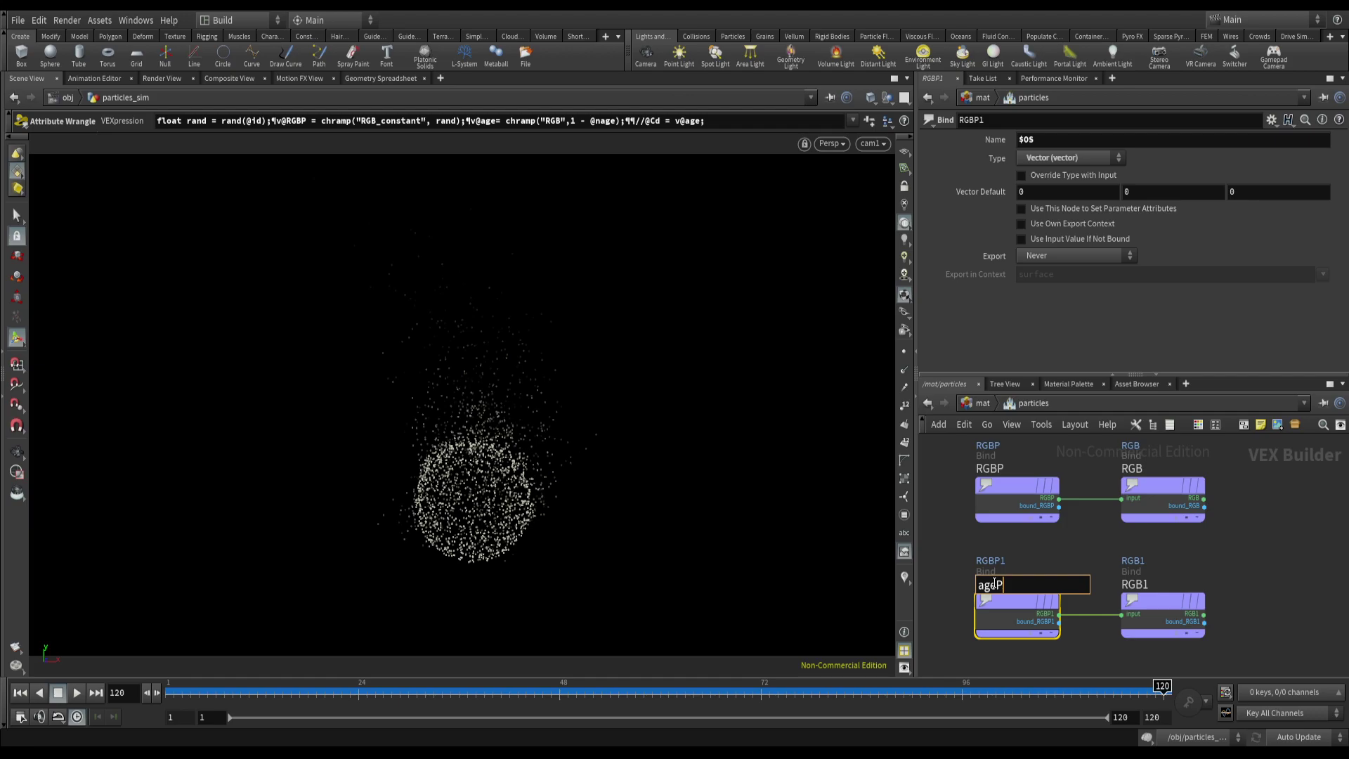
double_click(1133, 585)
type("age")
key("Return")
left_click(1085, 559)
- Jump to mantra_ipr at Quickmark 3 and insert an extra image plane with the VEX Variable age
key("3")
scroll(1019, 214, "up", 2)
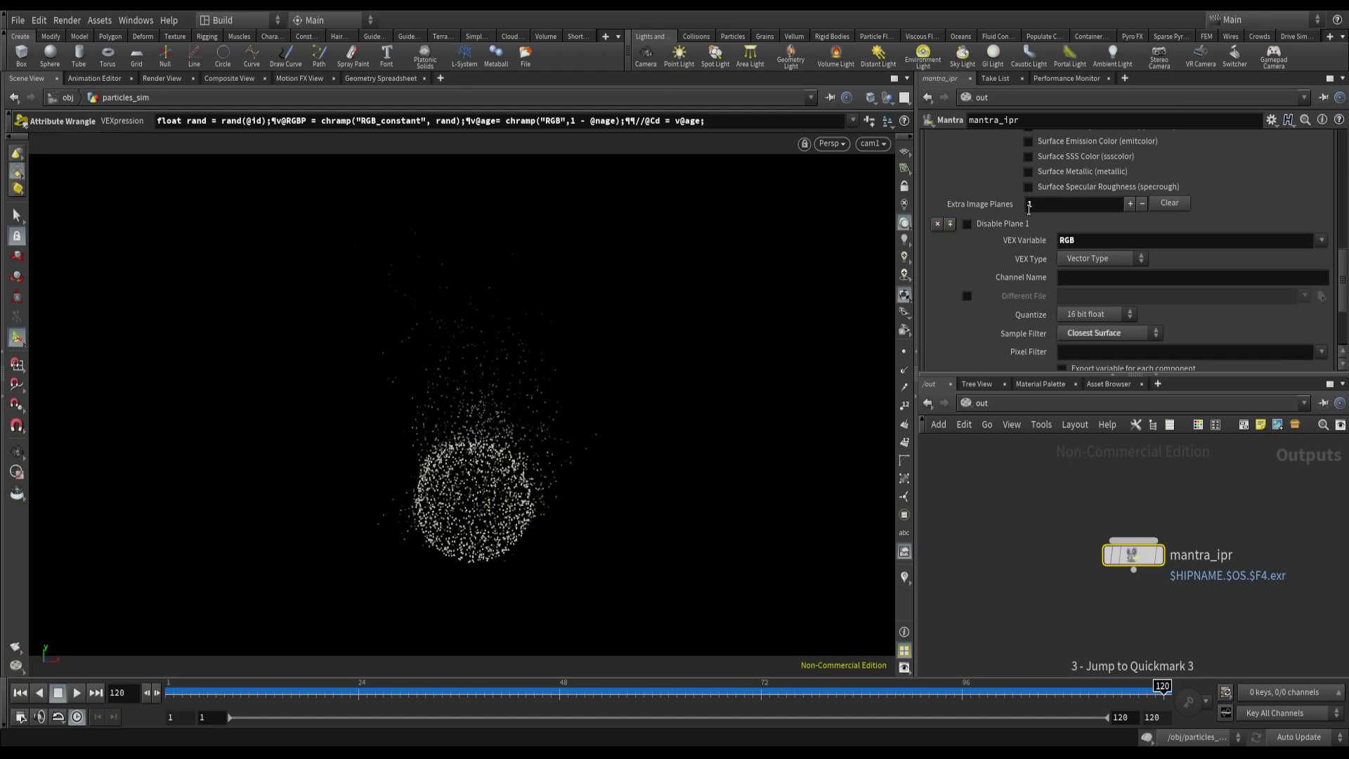
left_click(953, 225)
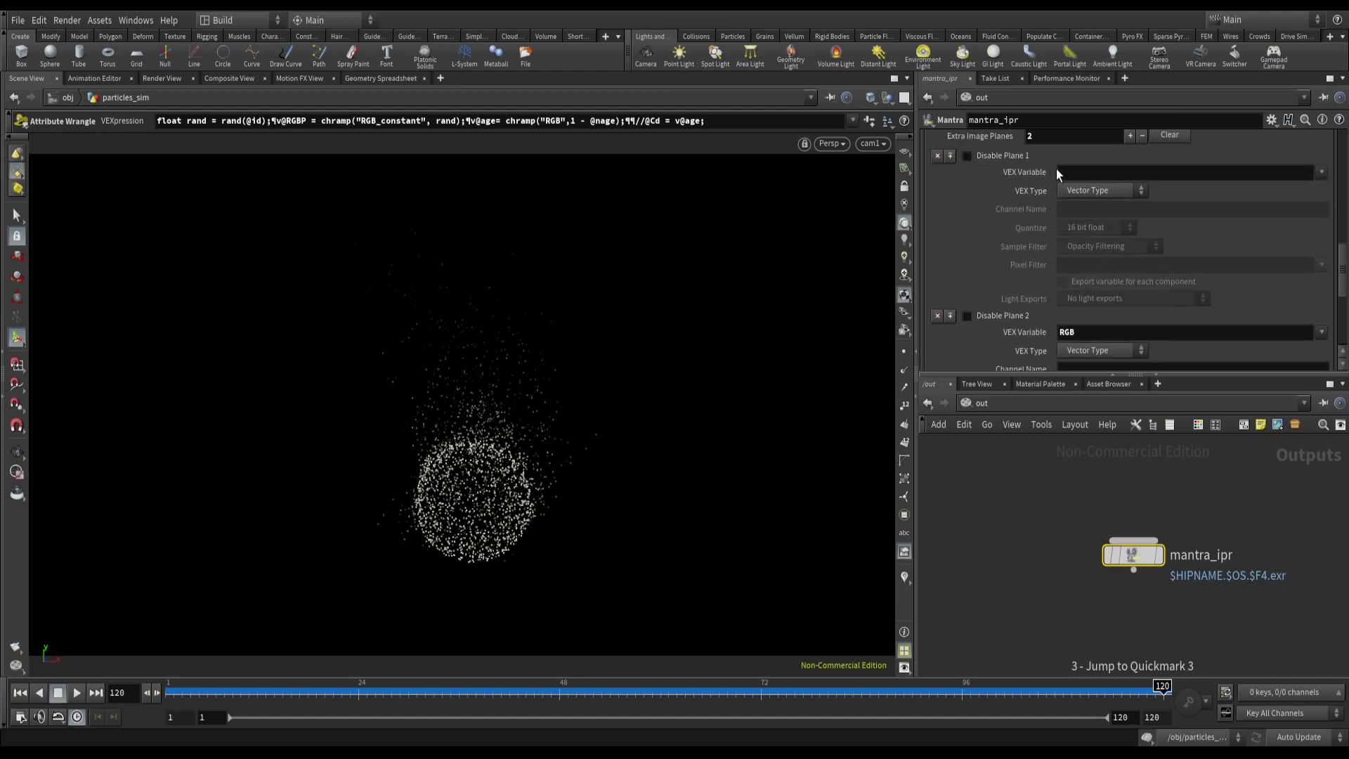
left_click(1070, 172)
key("Return")
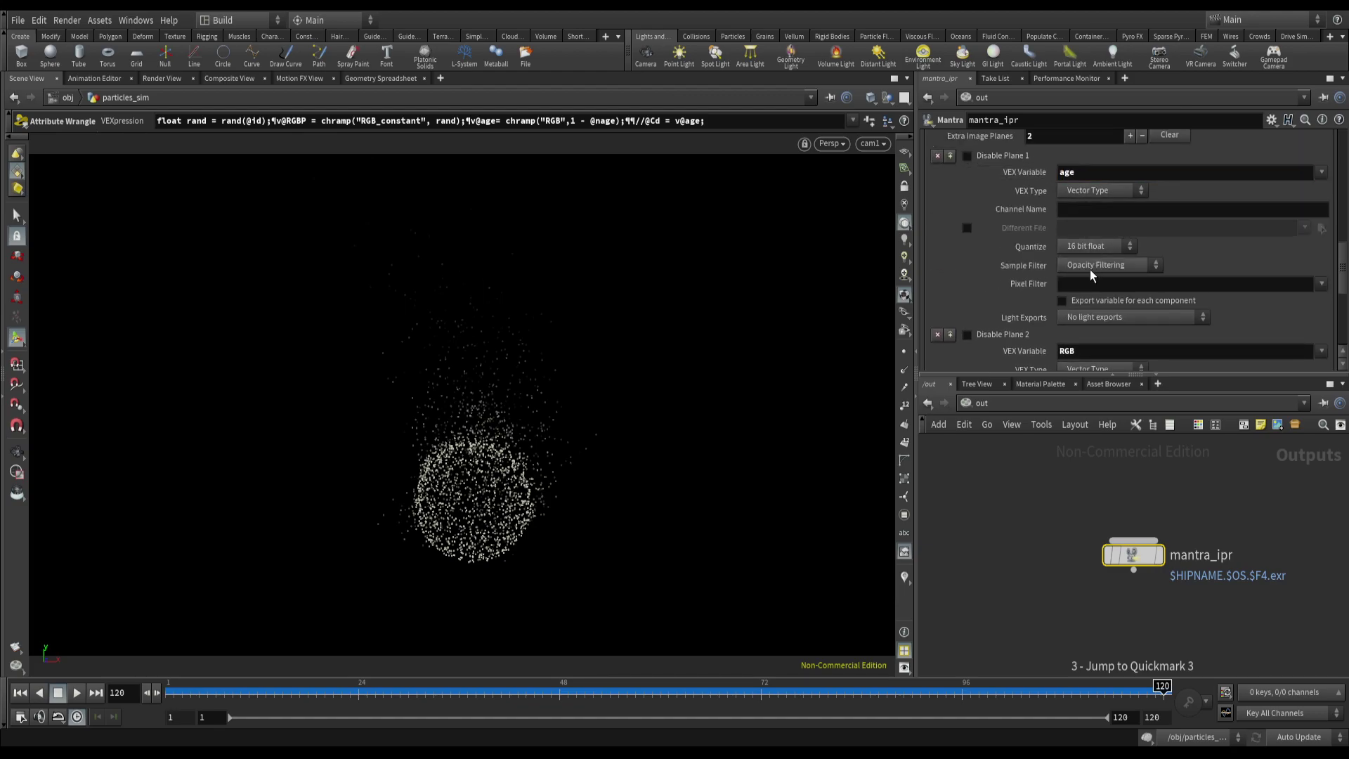
- Set the age image plane's sample filter to Closest Surface and display the age plane in the Mantra render
left_click(1089, 269)
left_click(1096, 310)
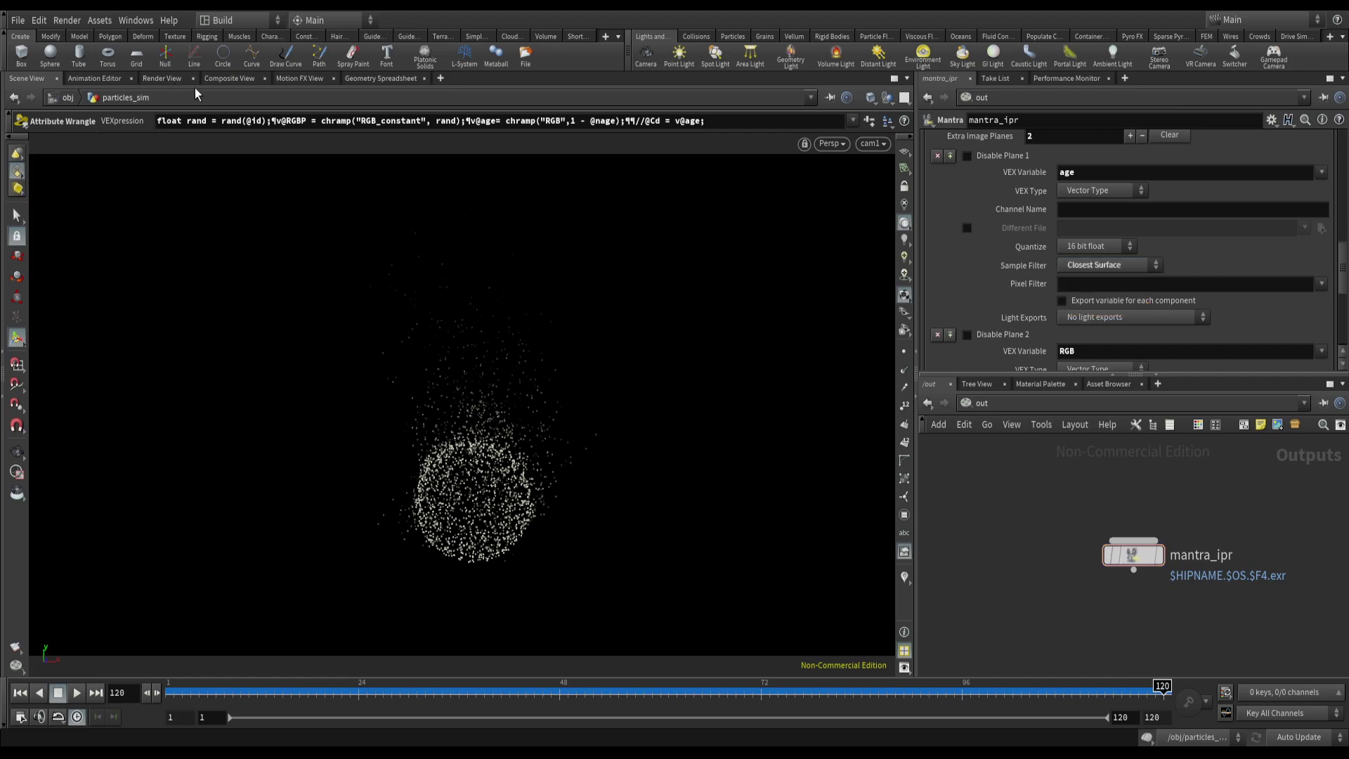
left_click(163, 79)
left_click(43, 98)
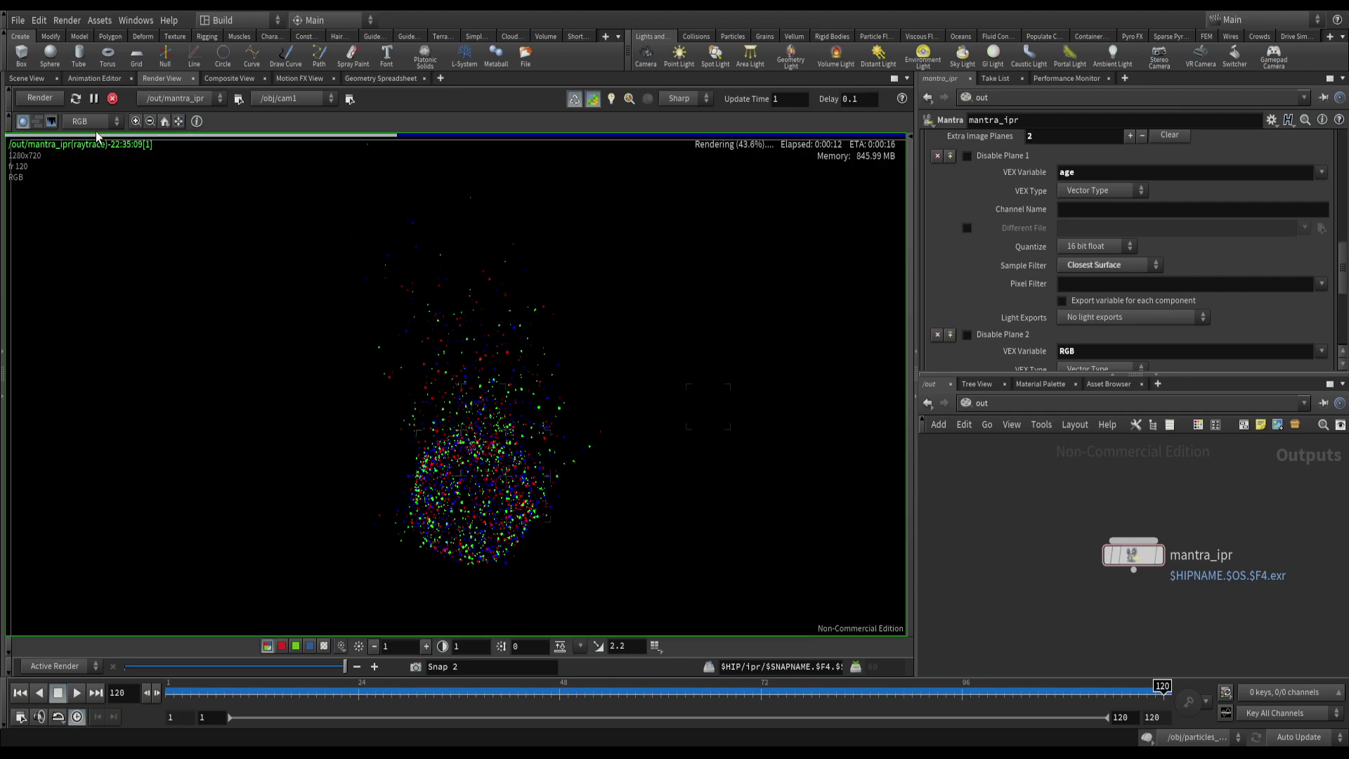
left_click(96, 126)
left_click(88, 152)
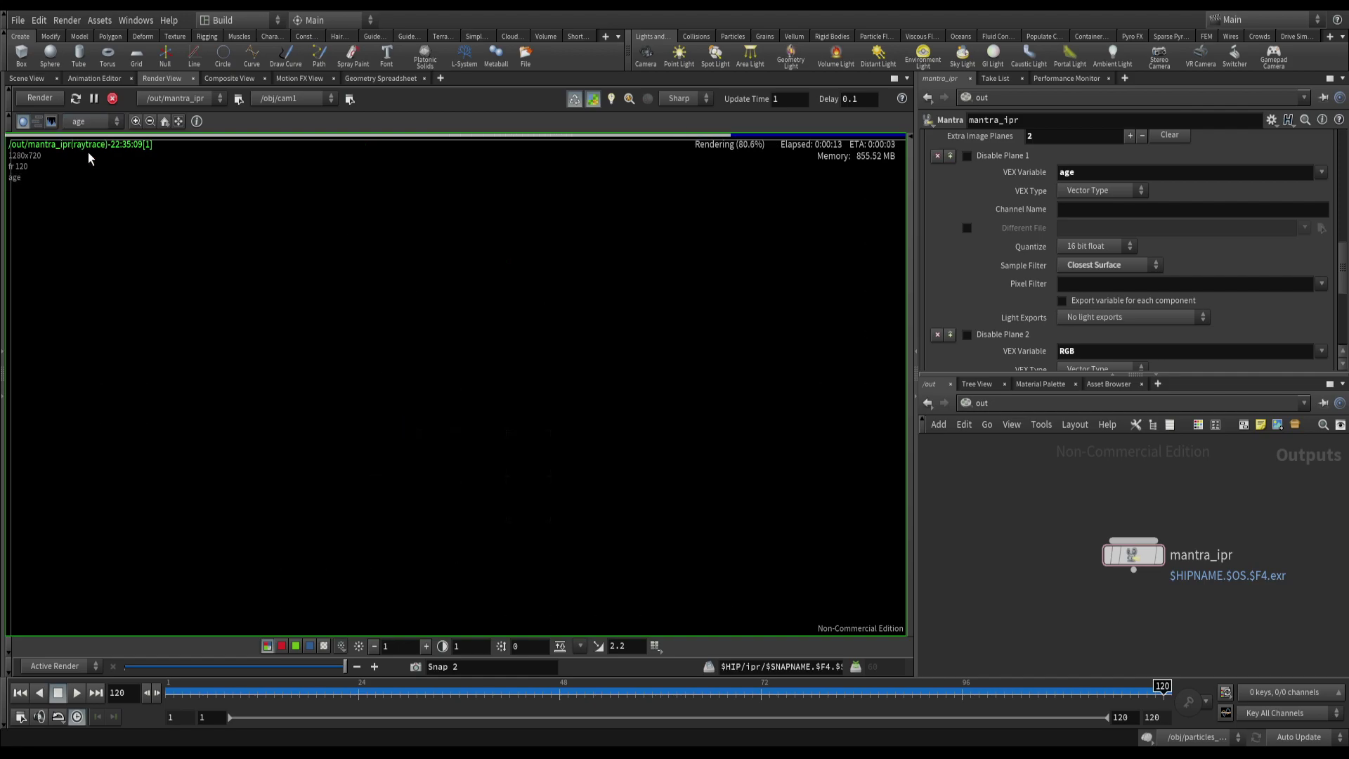
- Jump to the AOVs wrangle at Quickmark 1 and rename the v@age attribute in the ramp line to v@ageP
key("3")
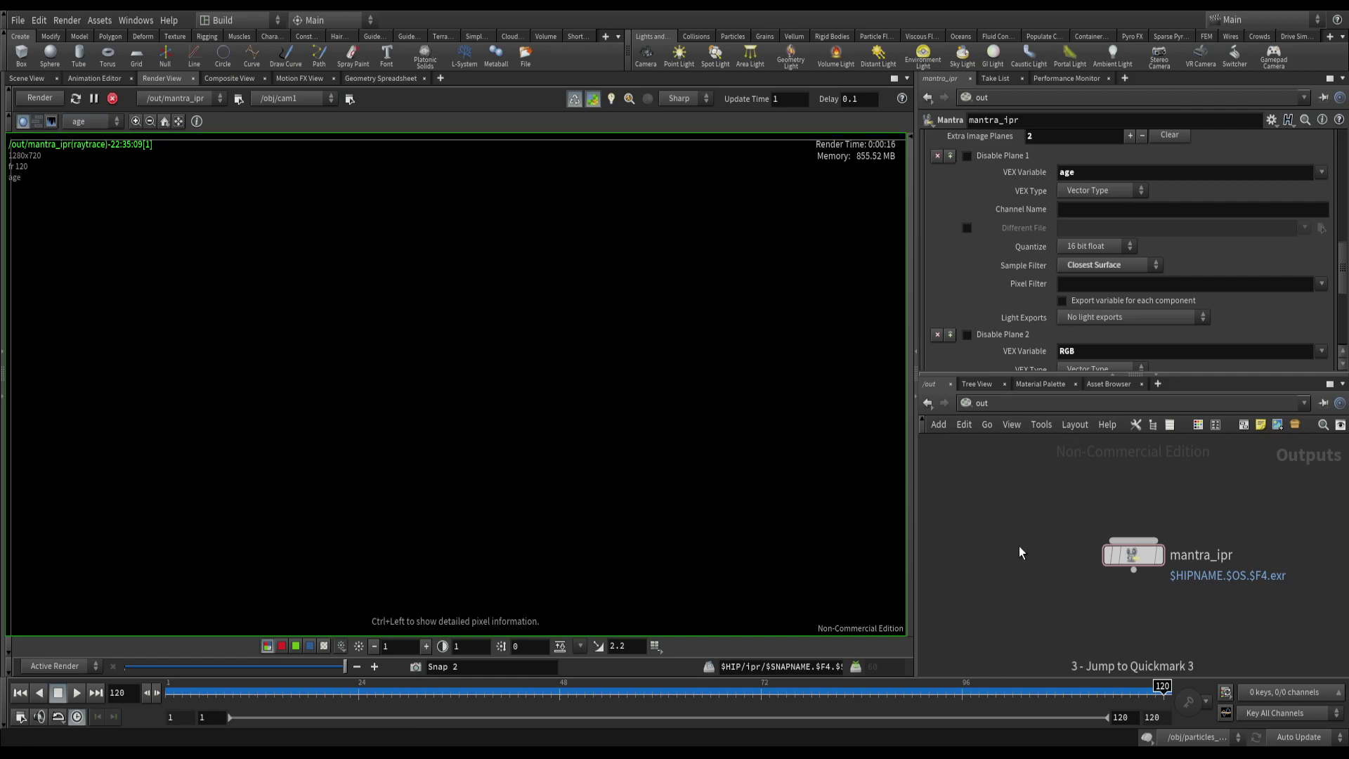
key("1")
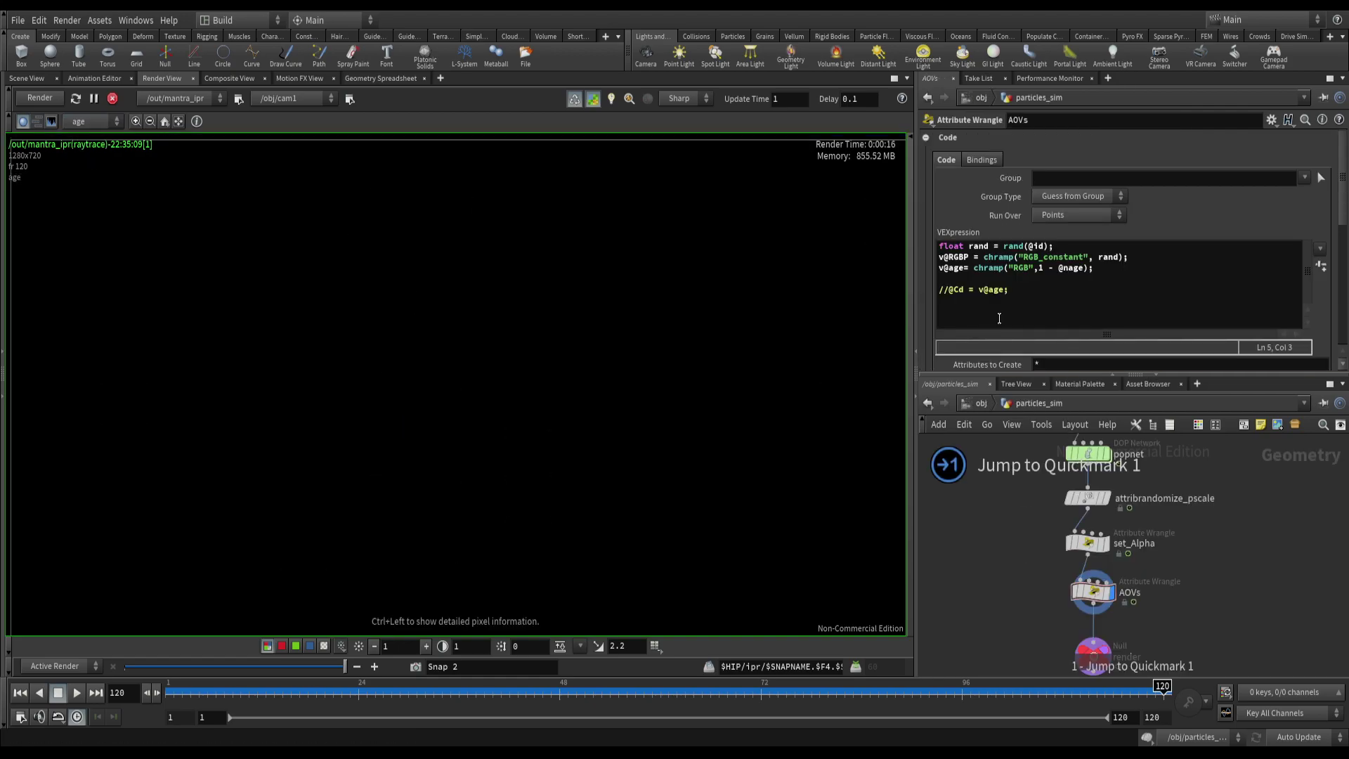
left_click(967, 267)
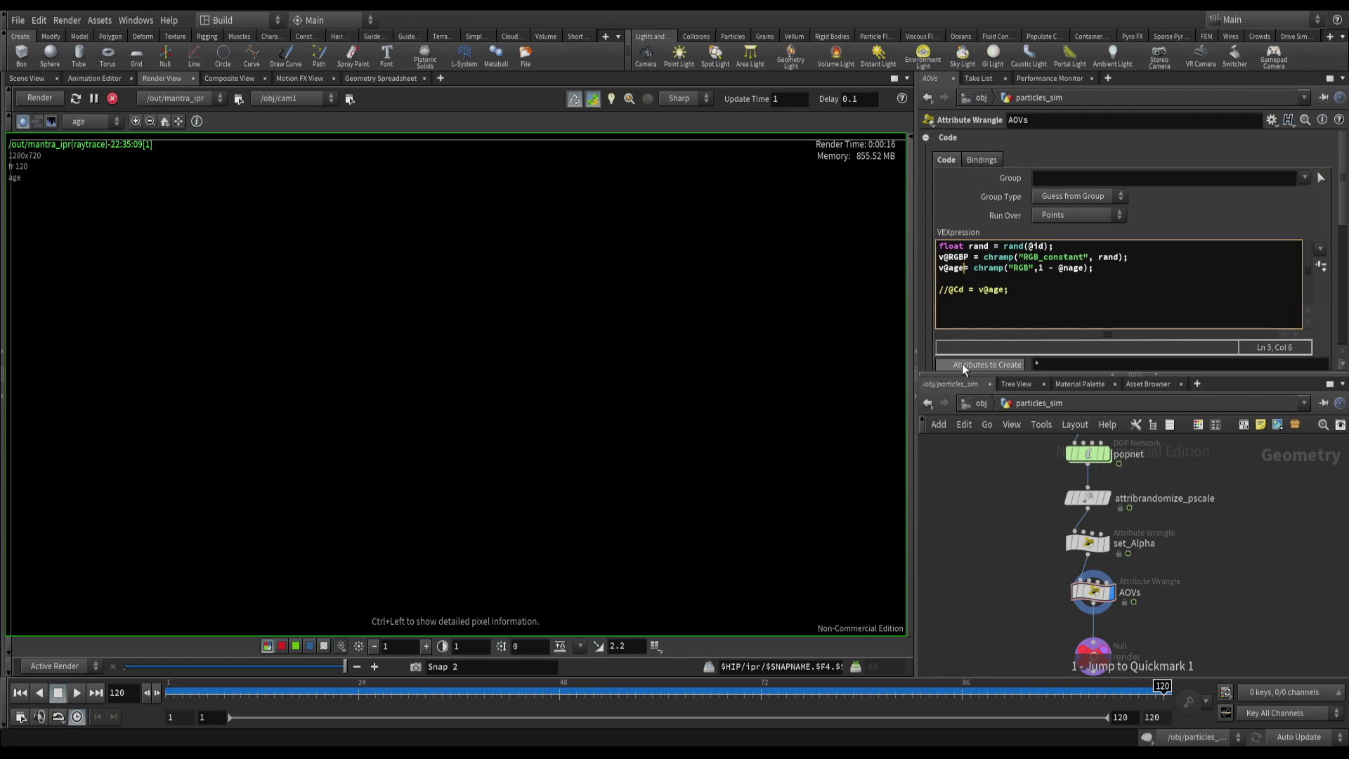
type("P")
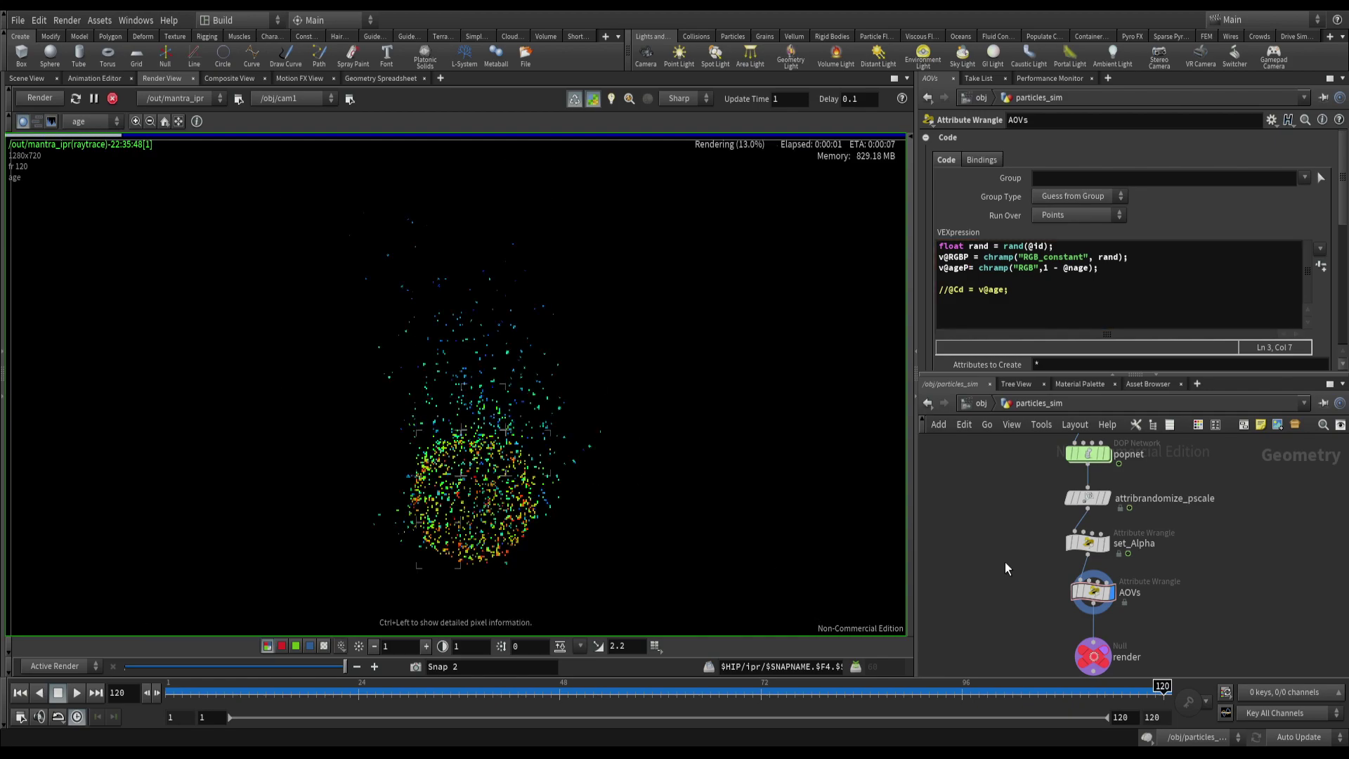
- Inspect the red, green and blue channels of the rendered age plane one by one, and return to full color
left_click(281, 646)
left_click(295, 646)
left_click(310, 646)
left_click(268, 645)
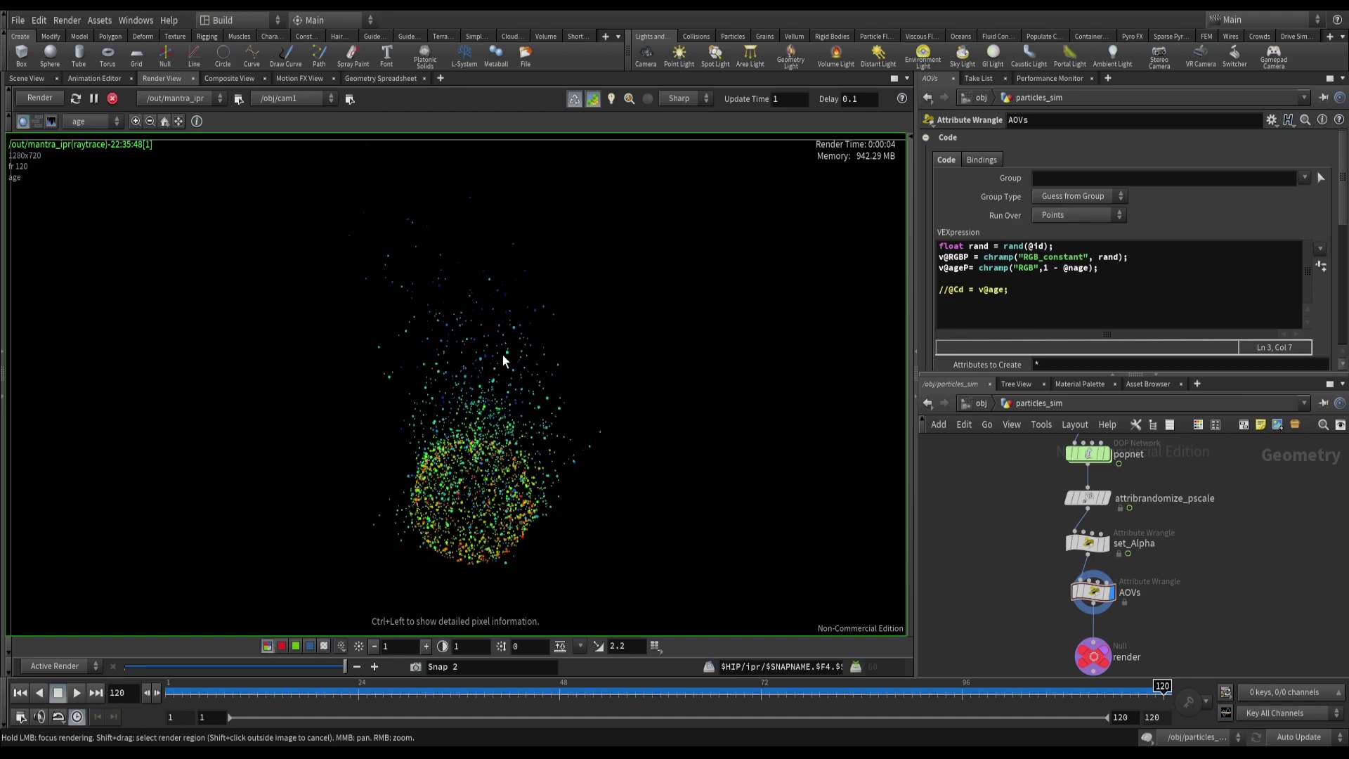
- Return to the scene view and insert an Attribute Noise node between attribrandomize_pscale and set_Alpha
left_click(27, 78)
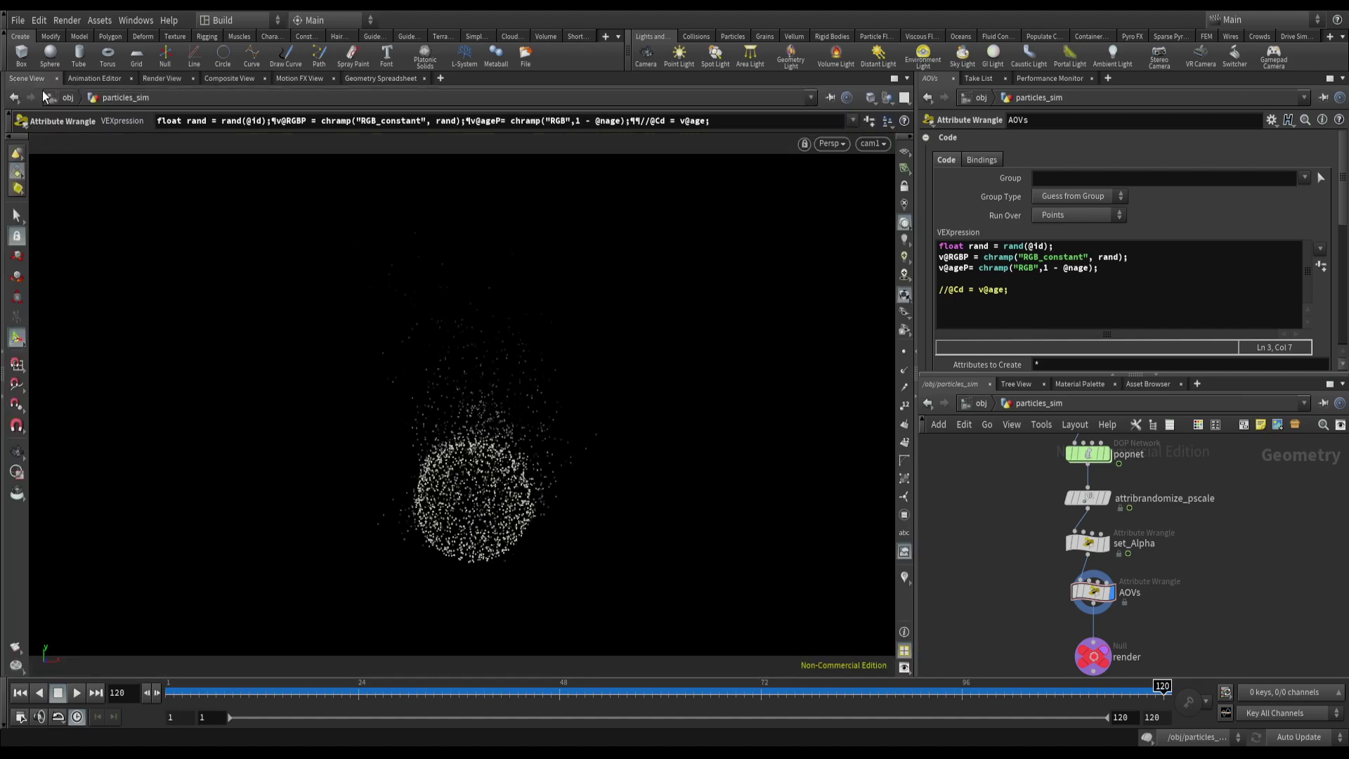
middle_click_drag(999, 546, 987, 533)
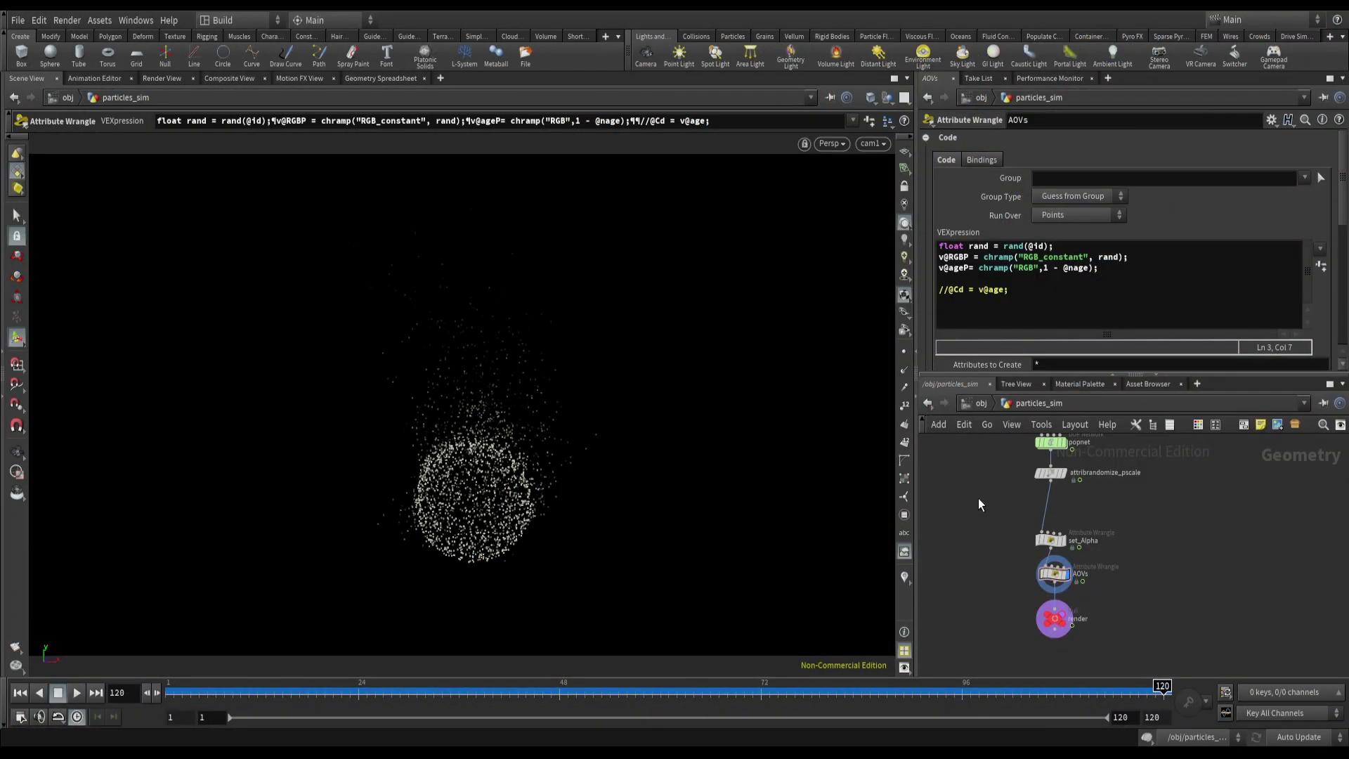
key("Tab")
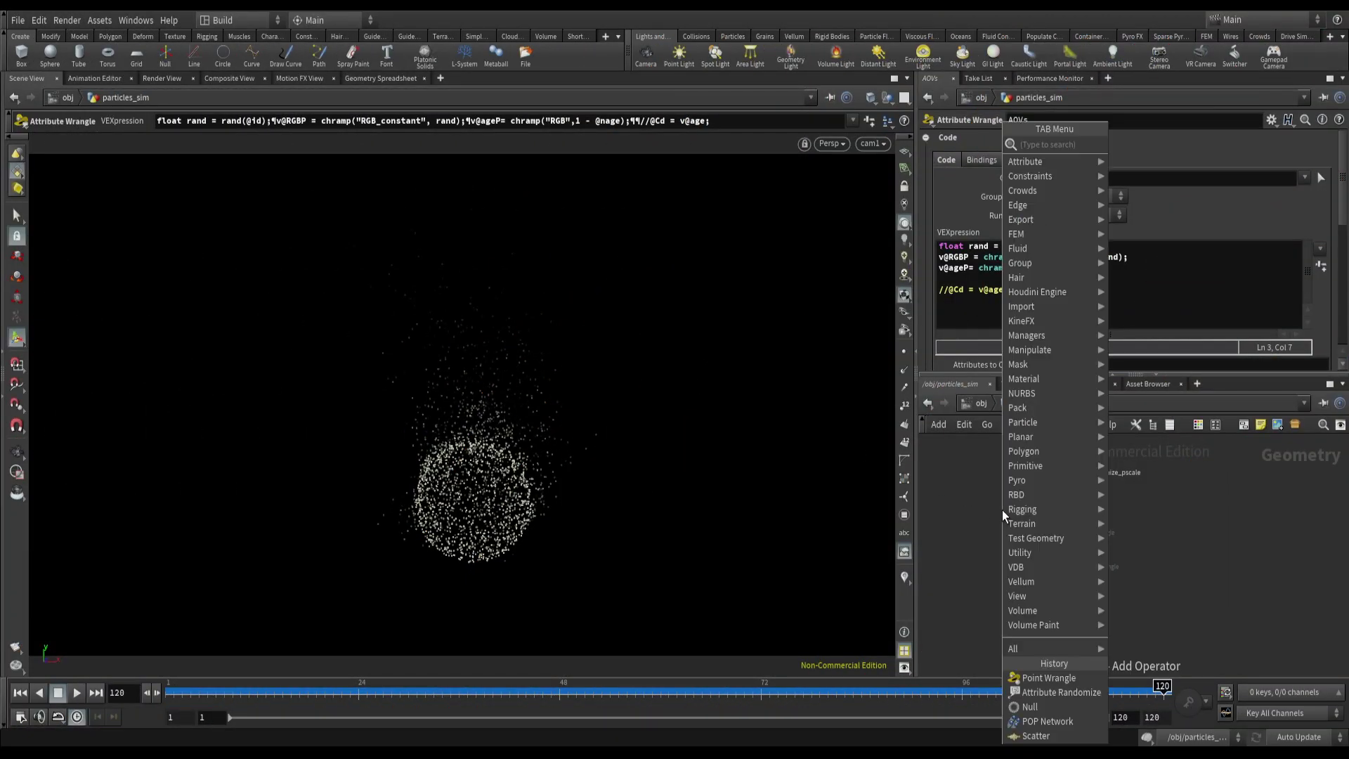
type("noise")
left_click(1153, 144)
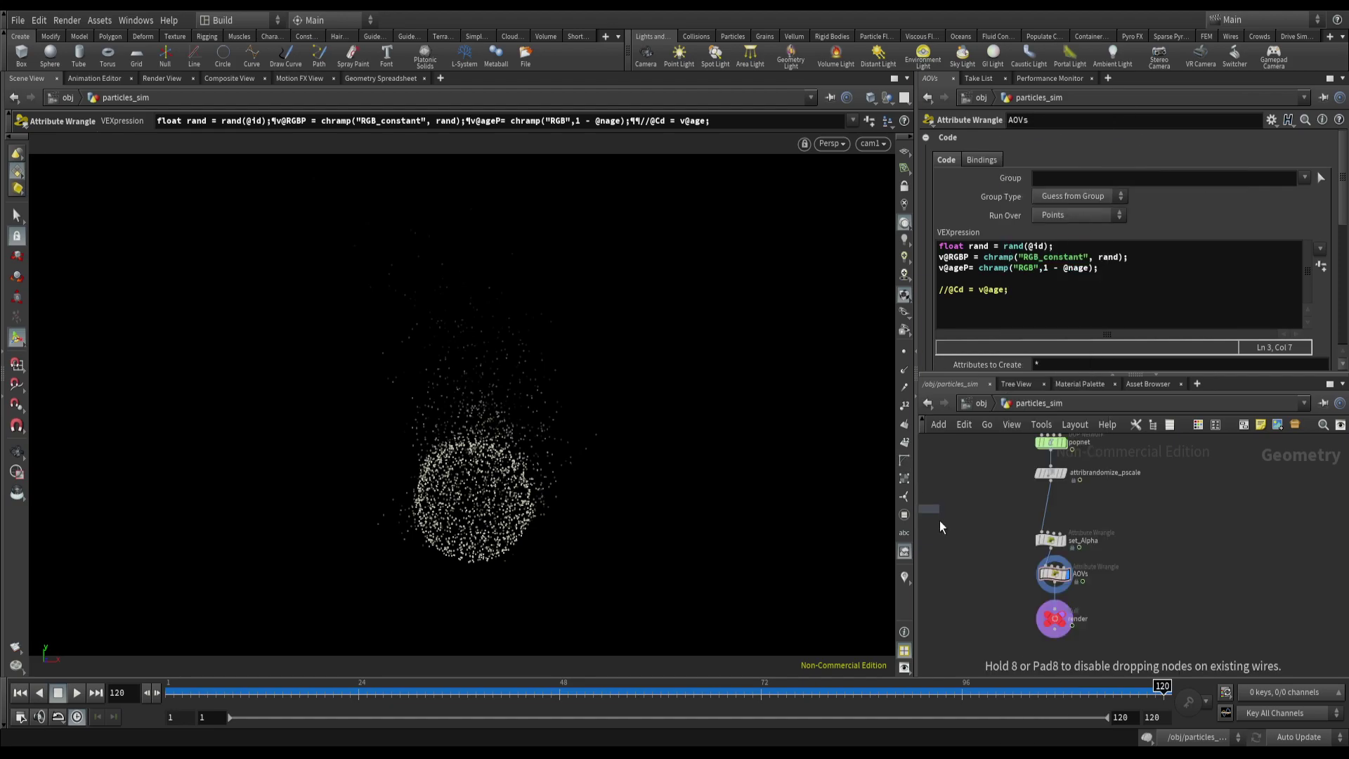
left_click(1044, 506)
scroll(1044, 506, "up", 3)
- Set the Attribute Noise node's attribute name to noise and its type to Float
left_click(1148, 174)
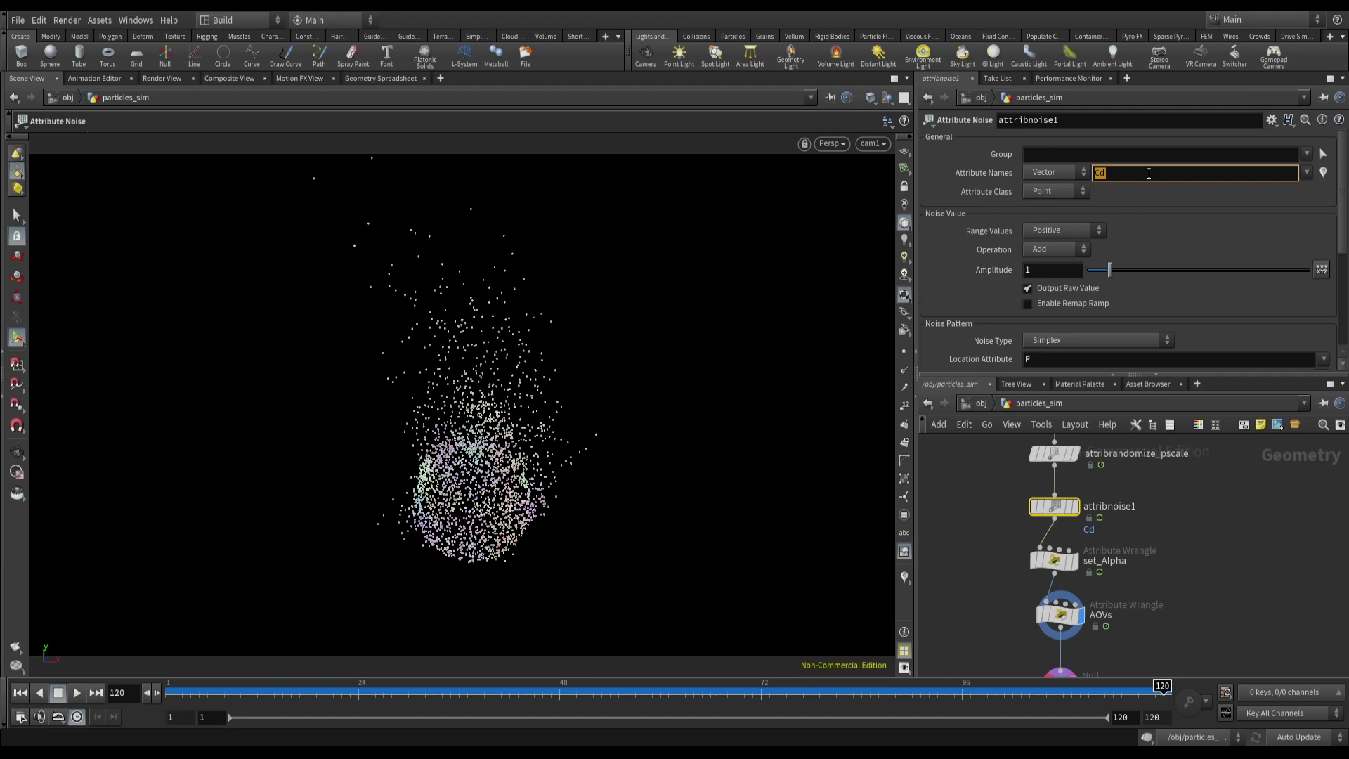
type("noise")
key("Return")
left_click(1045, 173)
left_click(1039, 188)
middle_click_drag(1120, 658, 1109, 605)
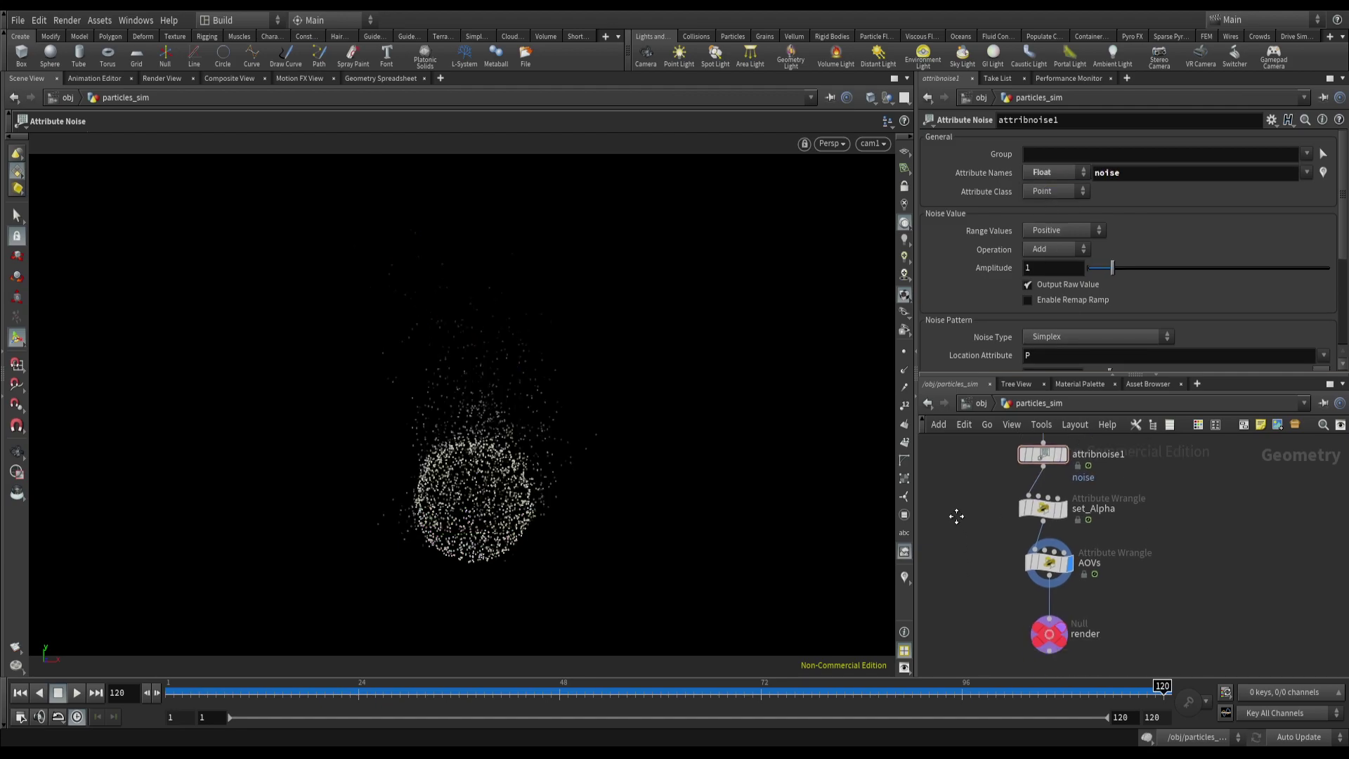
left_click(1049, 562)
left_click(1102, 272)
key("Return")
type("v@noiseP =")
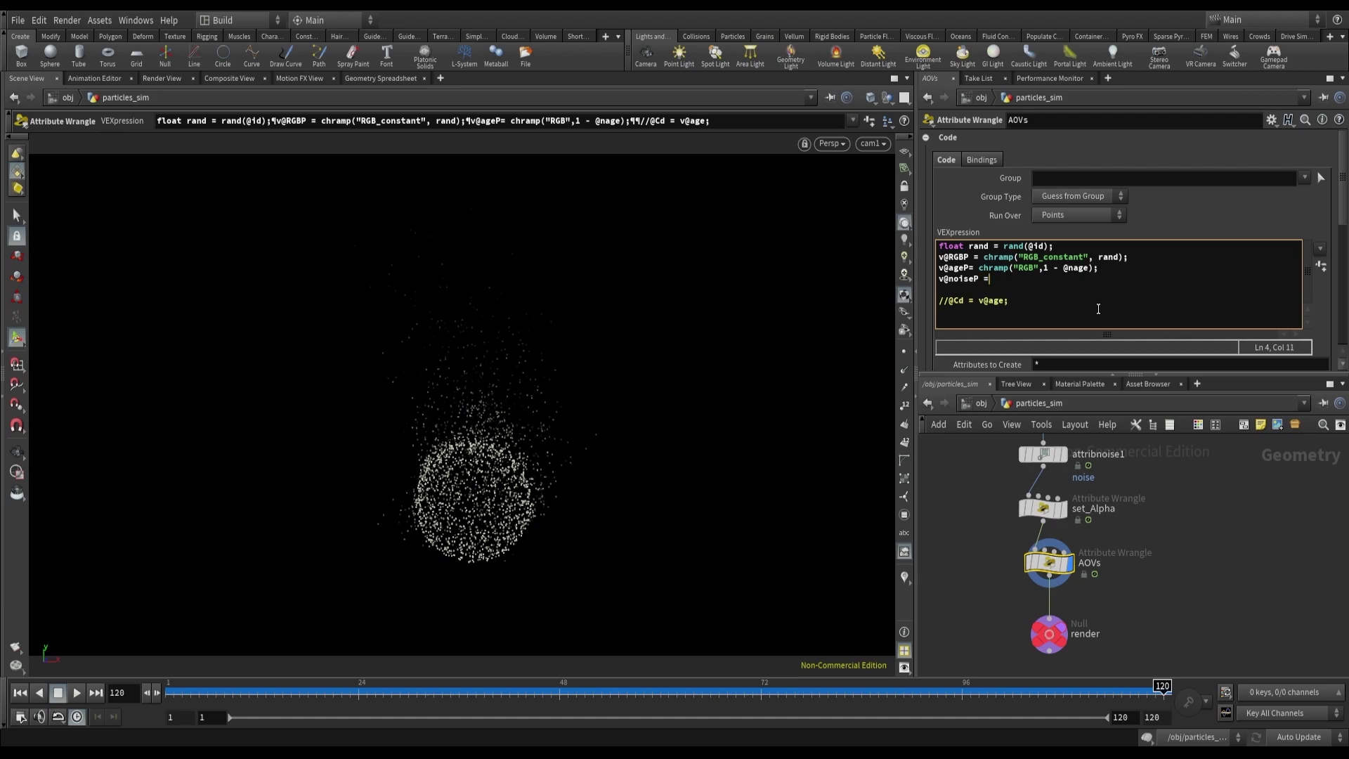
left_click_drag(979, 267, 1100, 268)
key("ctrl+c")
left_click(1022, 278)
key("ctrl+v")
left_click_drag(1062, 279, 1109, 279)
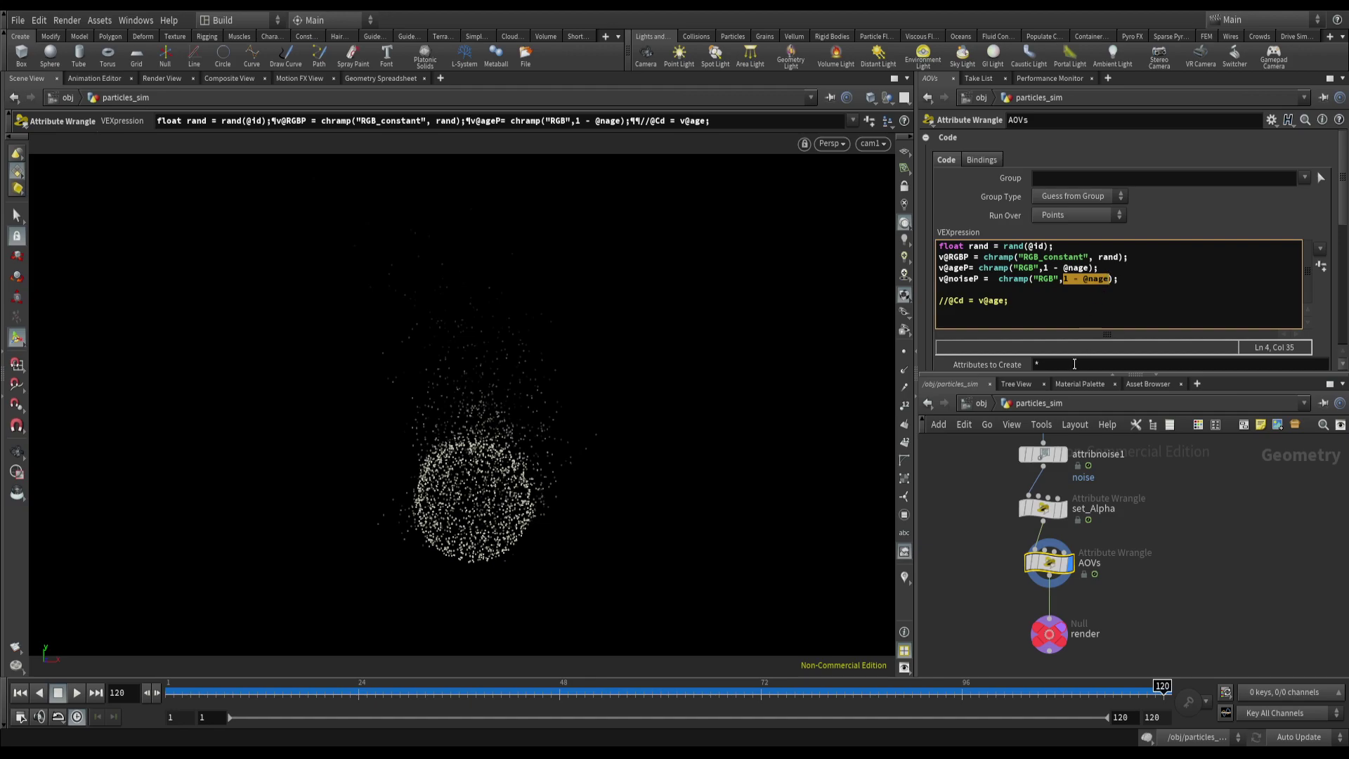
type("@noise")
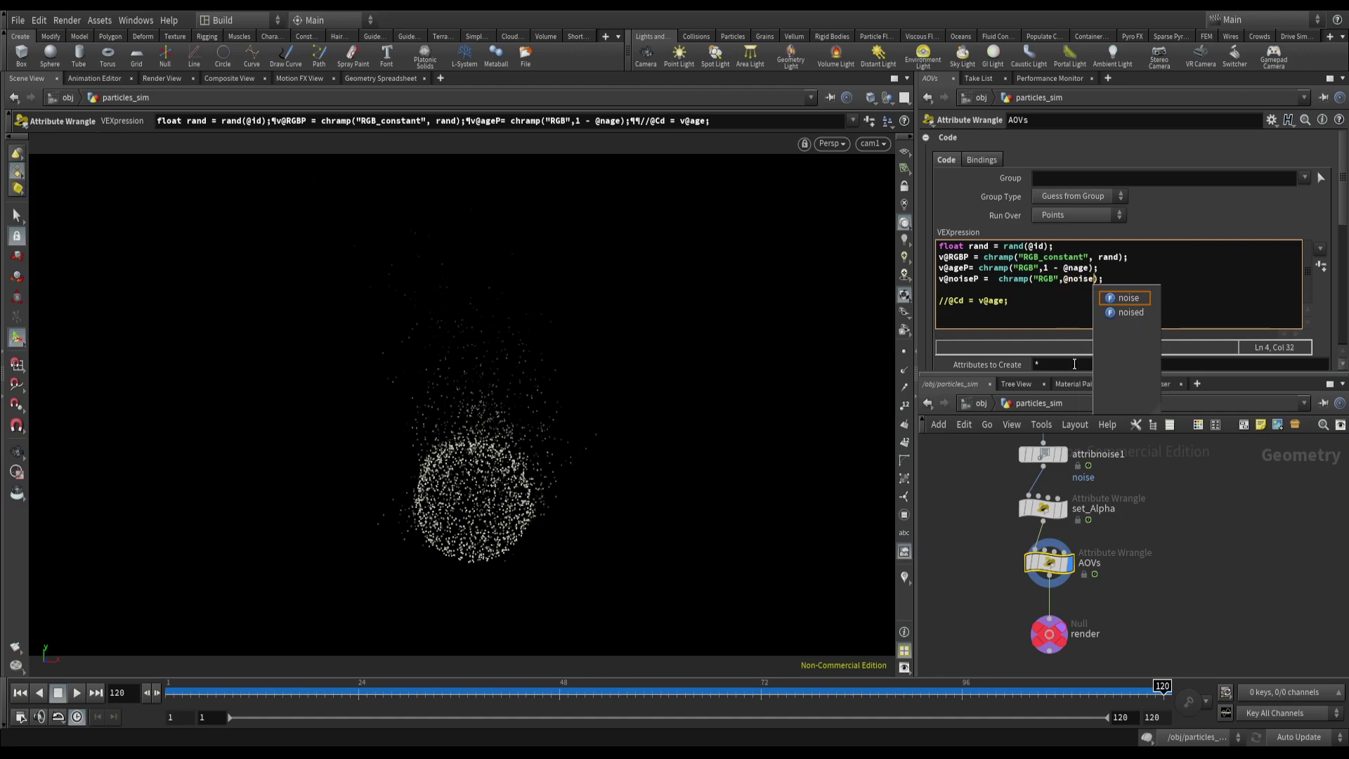
key("Escape")
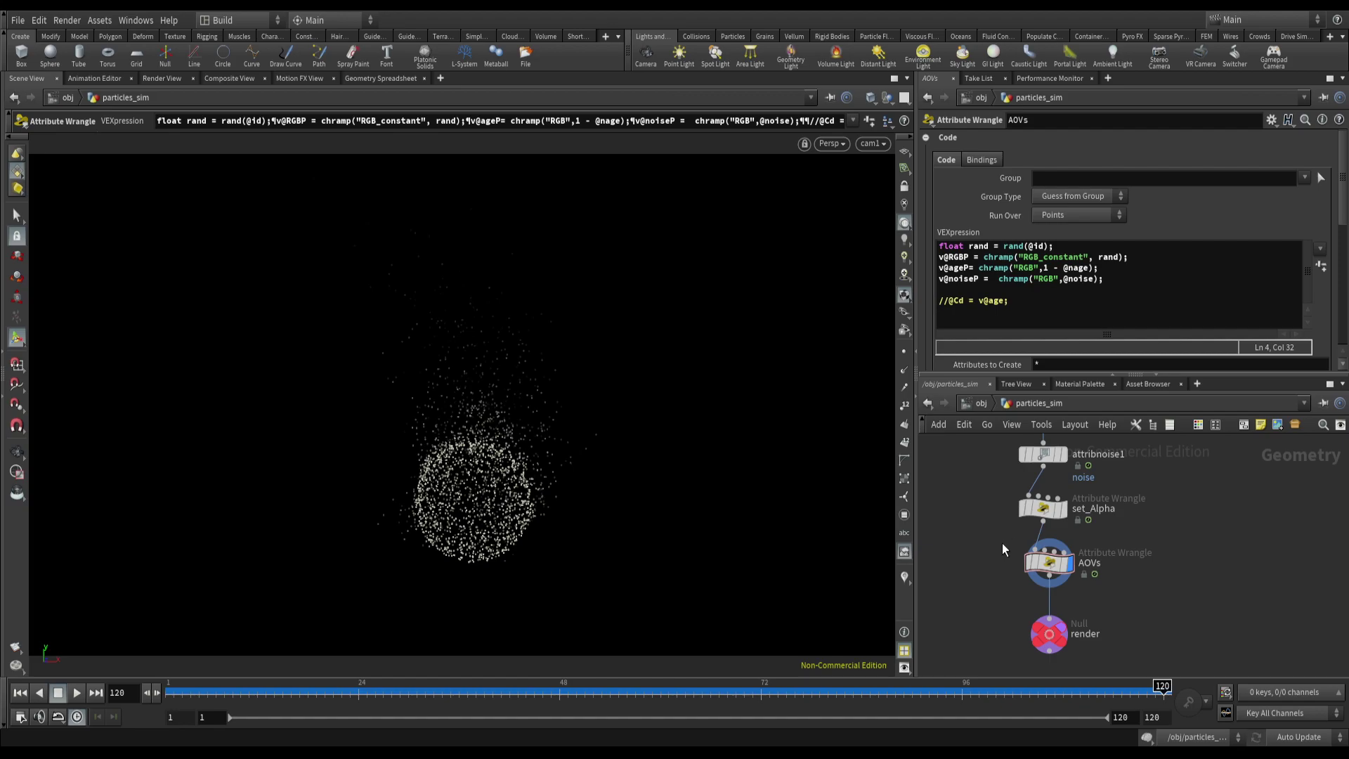
left_click_drag(981, 279, 1006, 301)
key("ctrl+c")
key("ctrl+v")
left_click(940, 301)
key("Delete")
key("Delete")
- Rename the attribnoise1 node to noise
left_click(1066, 473)
double_click(1125, 475)
type("n")
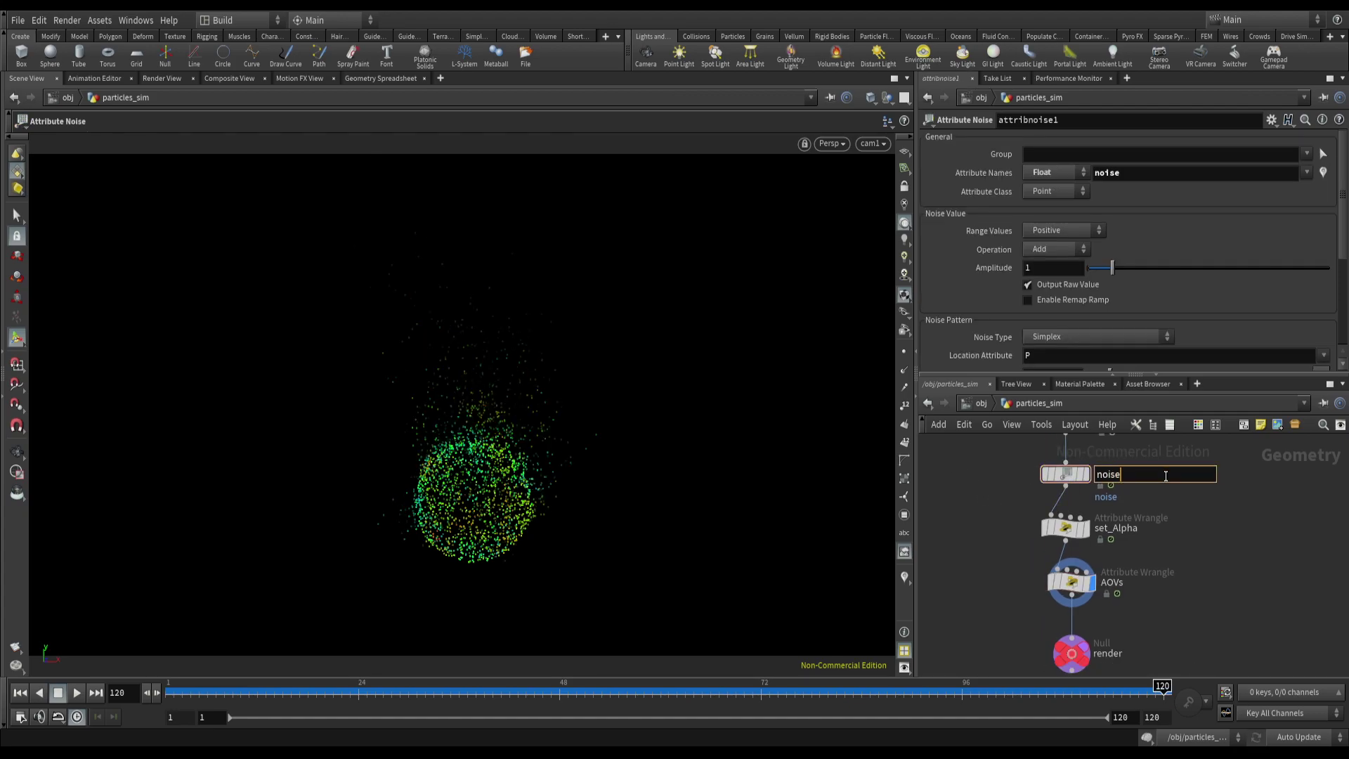
key("Return")
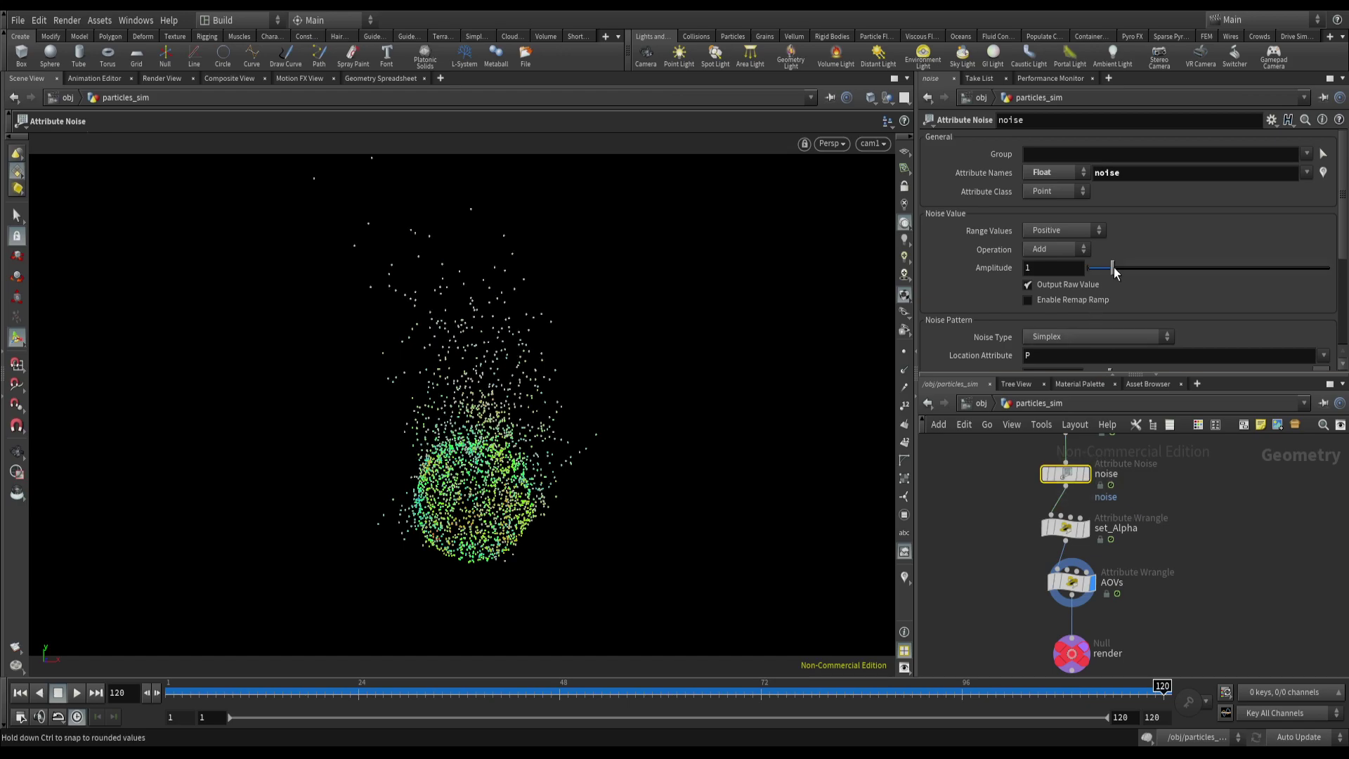
- Set the noise amplitude to 1.43 and element size to 1.11, and play the simulation to check the pattern
mouse_move(1114, 269)
left_mouse_down()
mouse_move(1175, 269)
mouse_move(1112, 272)
left_mouse_up()
scroll(1123, 269, "down", 4)
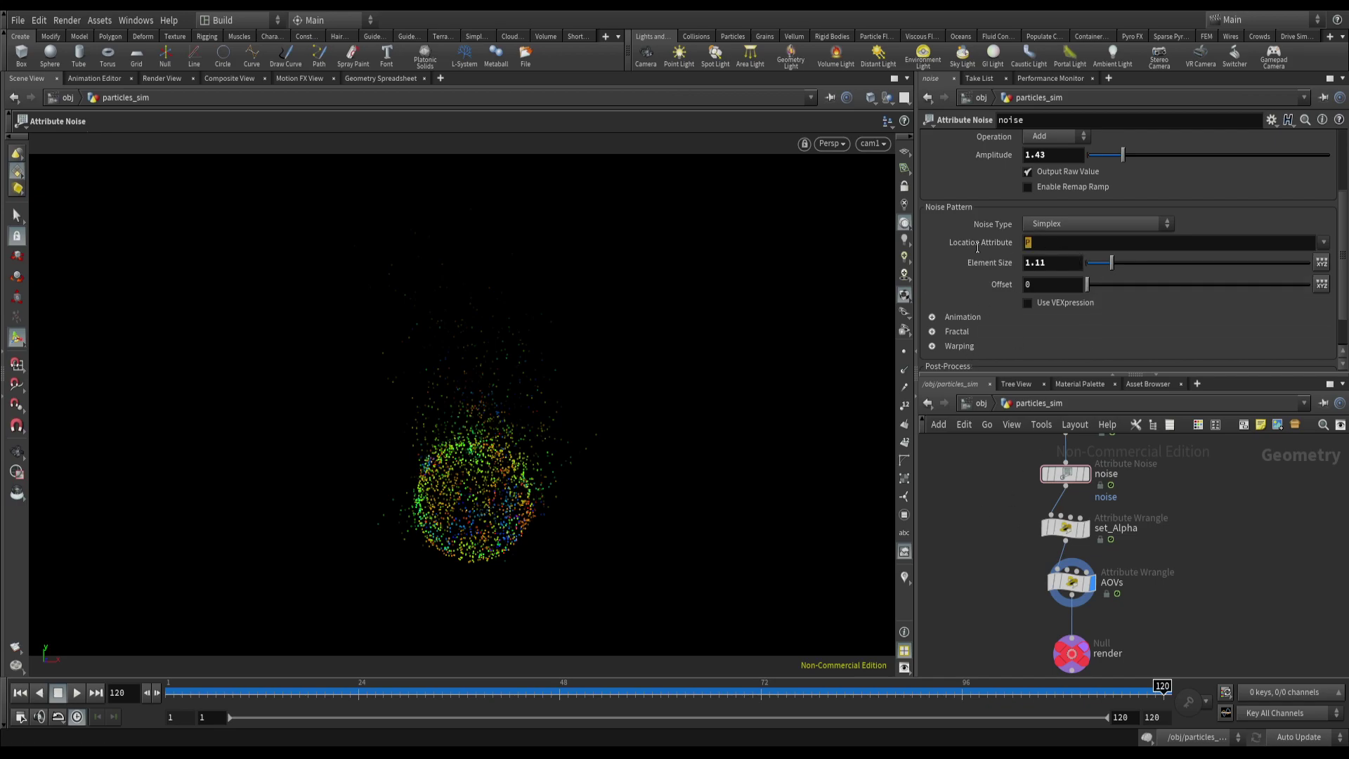
left_click(74, 694)
left_click(59, 692)
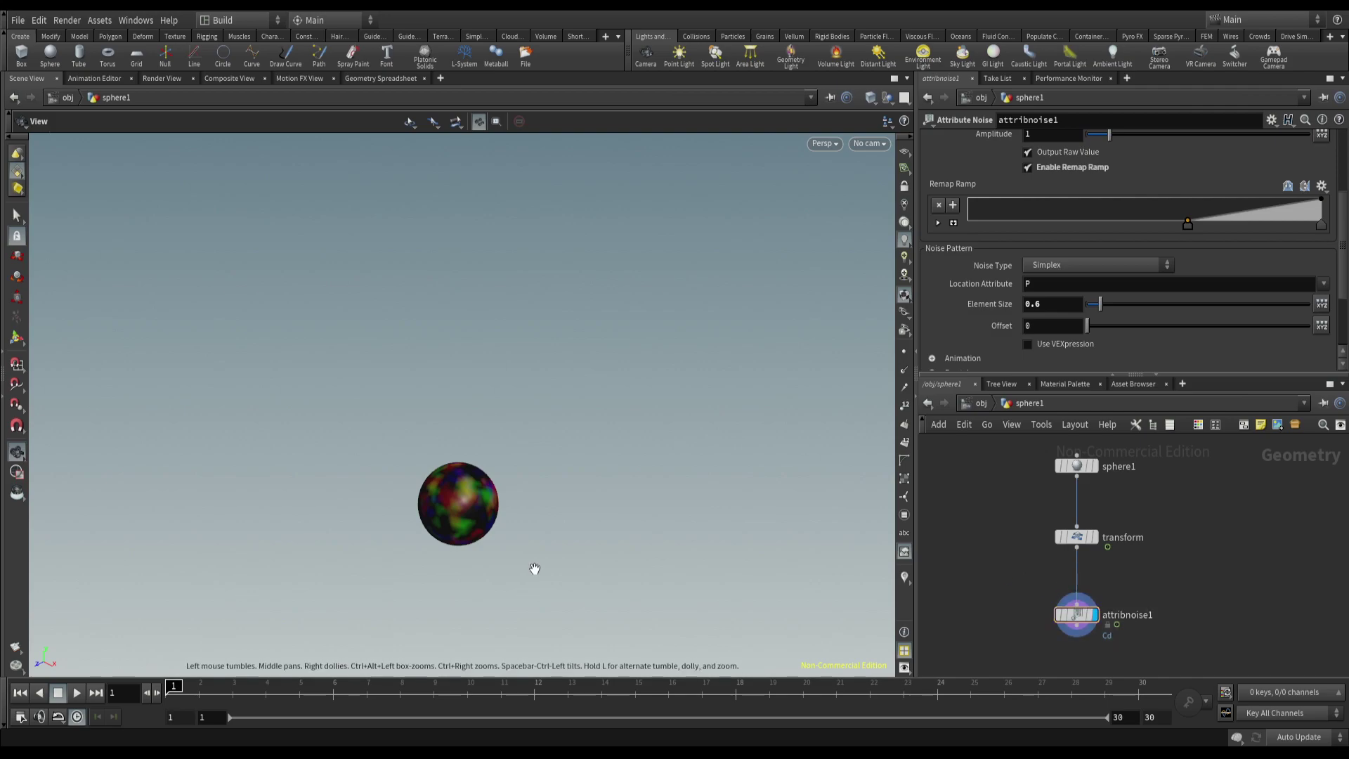
- Play the sphere1 example animation with the noise's Location Attribute at P, and return to the first frame
left_click(74, 694)
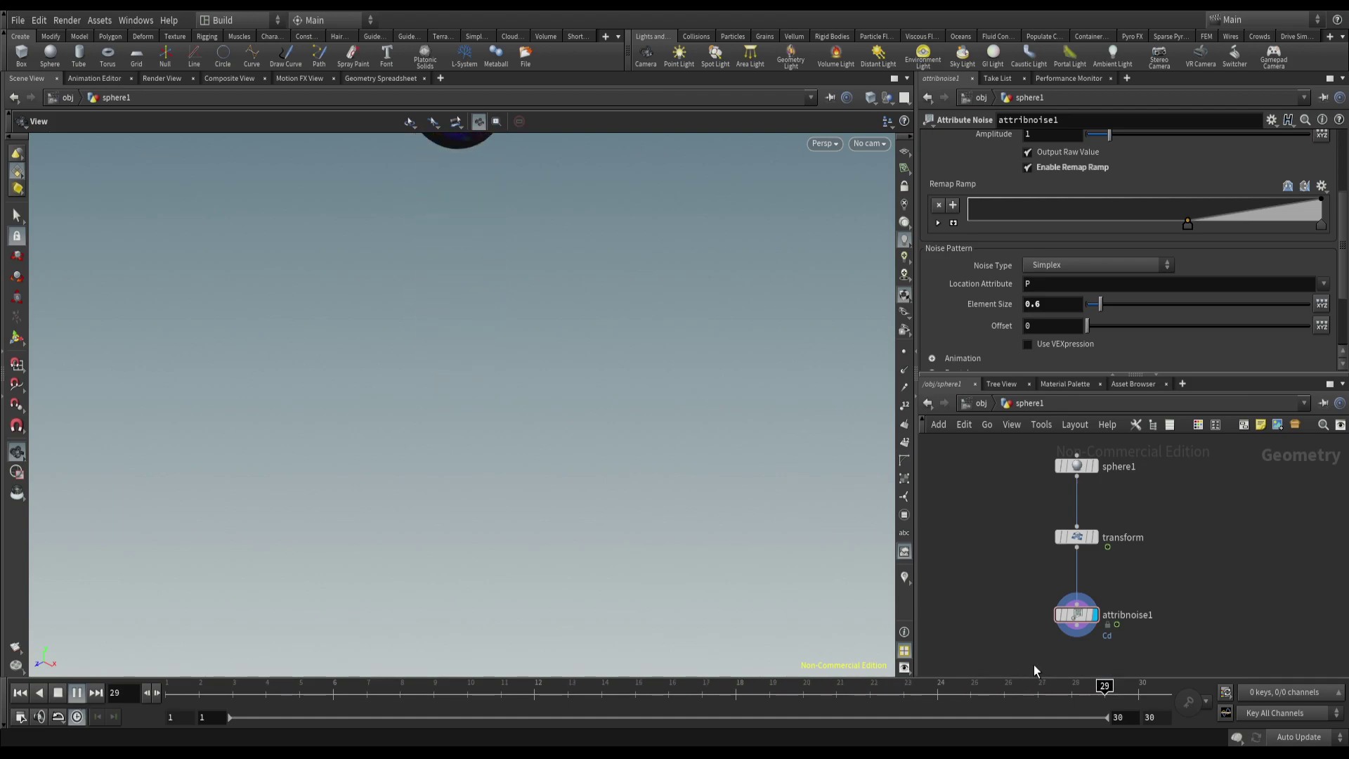
left_click(1030, 283)
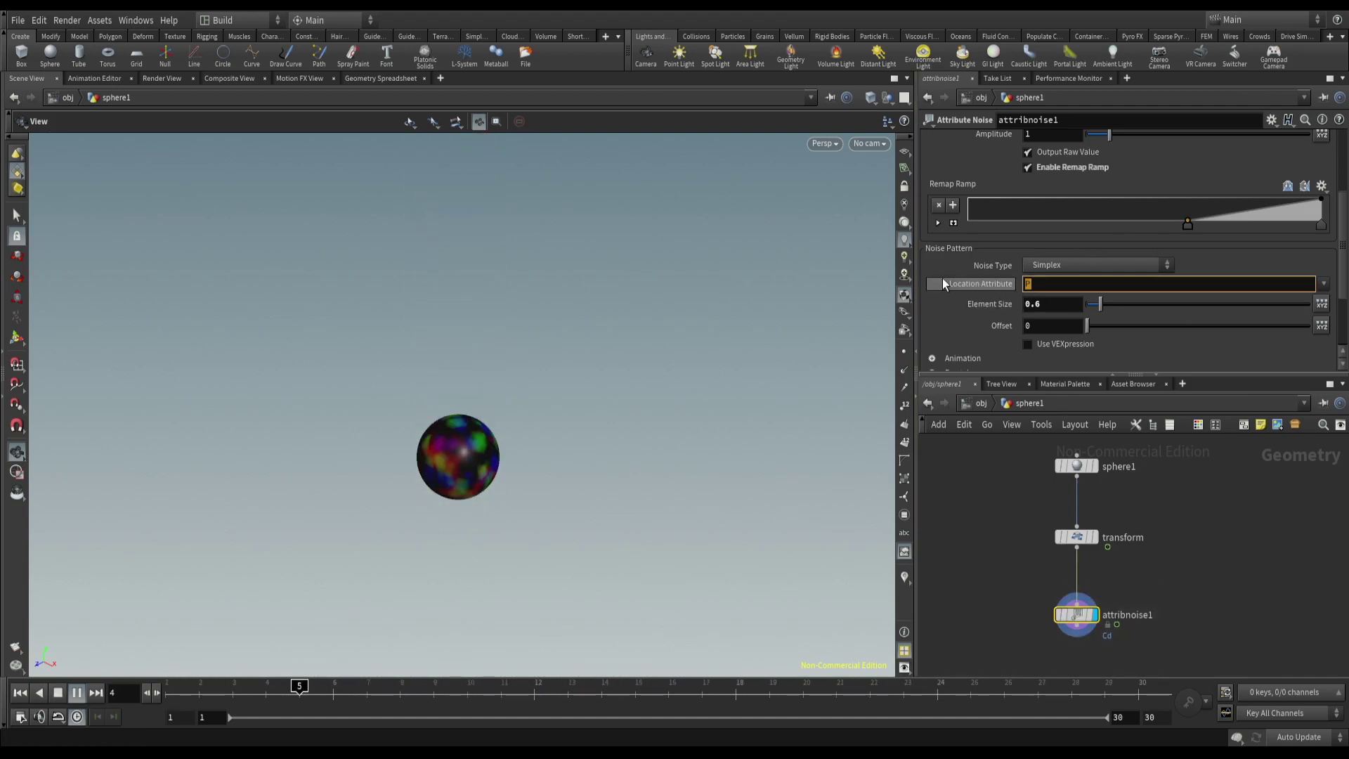
key("ctrl+Up")
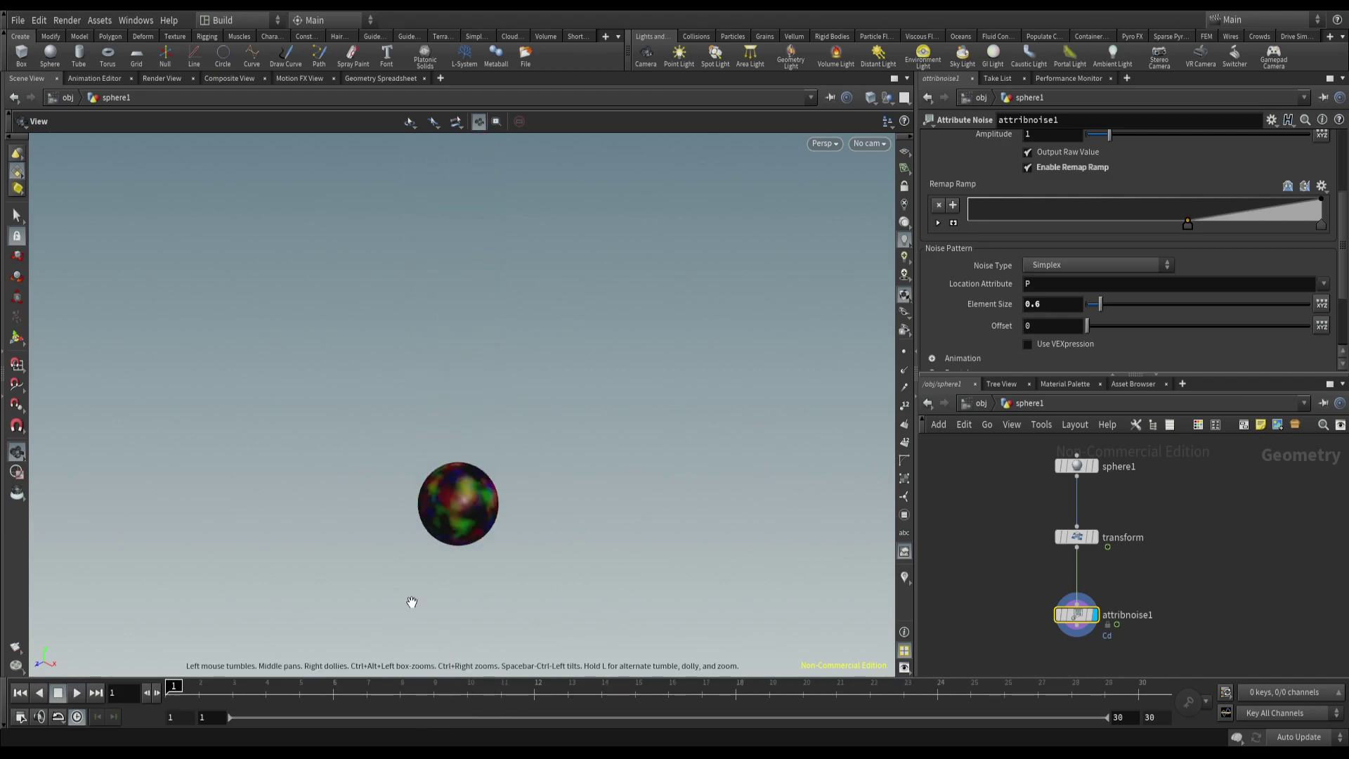
- Try inserting a Rest Position node between transform and attribnoise1 in the sphere1 network
key("Tab")
type("rest")
key("Return")
left_click(979, 571)
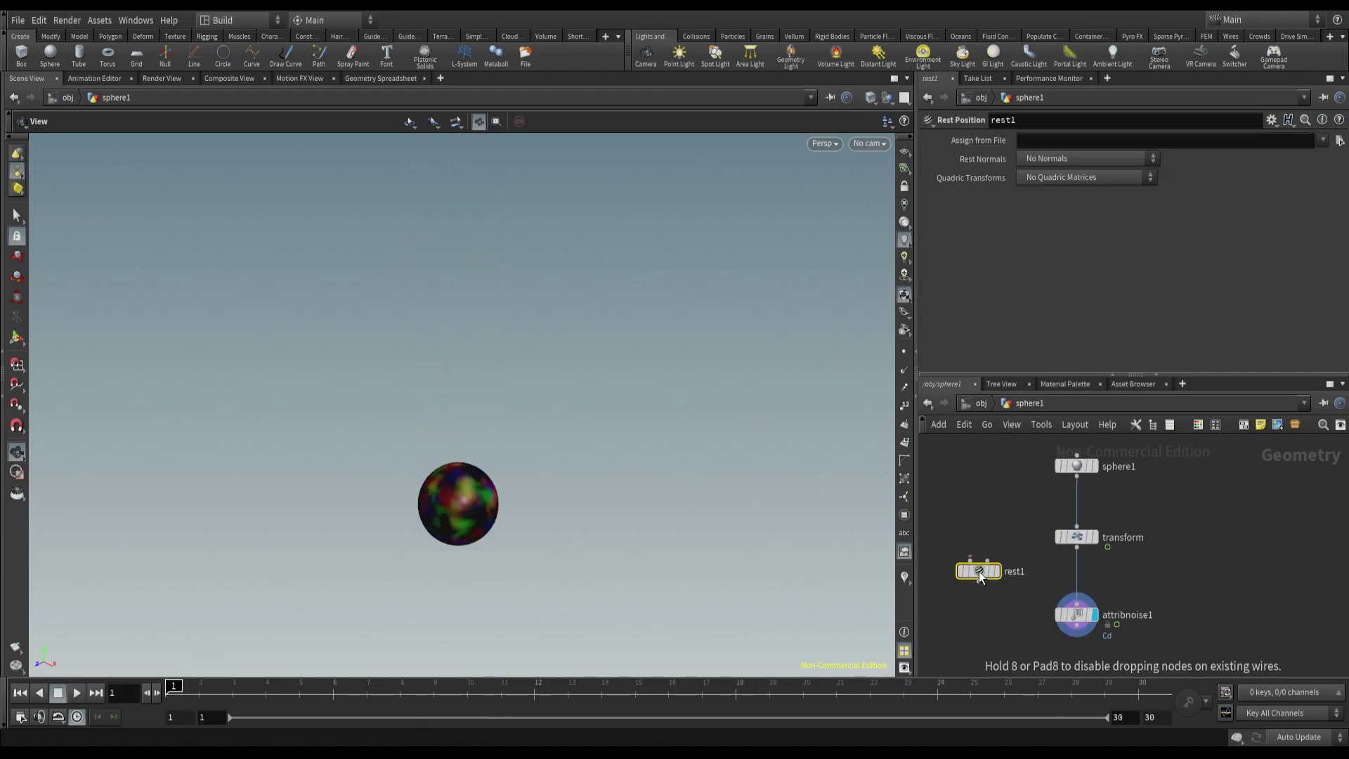
left_click_drag(980, 571, 1080, 584)
- Set attribnoise1's Location Attribute to rest and play the sphere animation to check the noise
left_click(1077, 624)
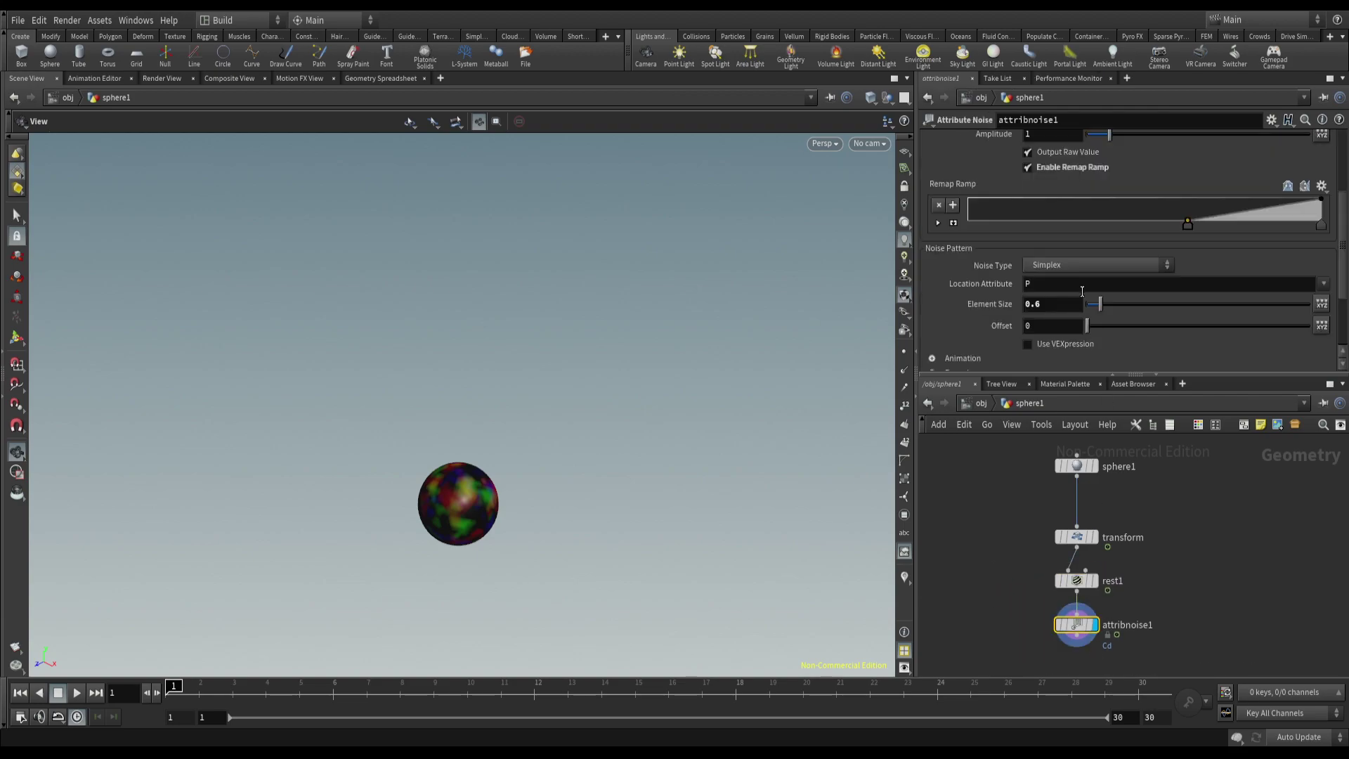
left_click(1046, 290)
left_click(82, 694)
left_click(59, 692)
- Delete the rest1 node below transform and insert a Rest Position node between sphere1 and transform instead
left_click(1077, 580)
key("Delete")
key("Tab")
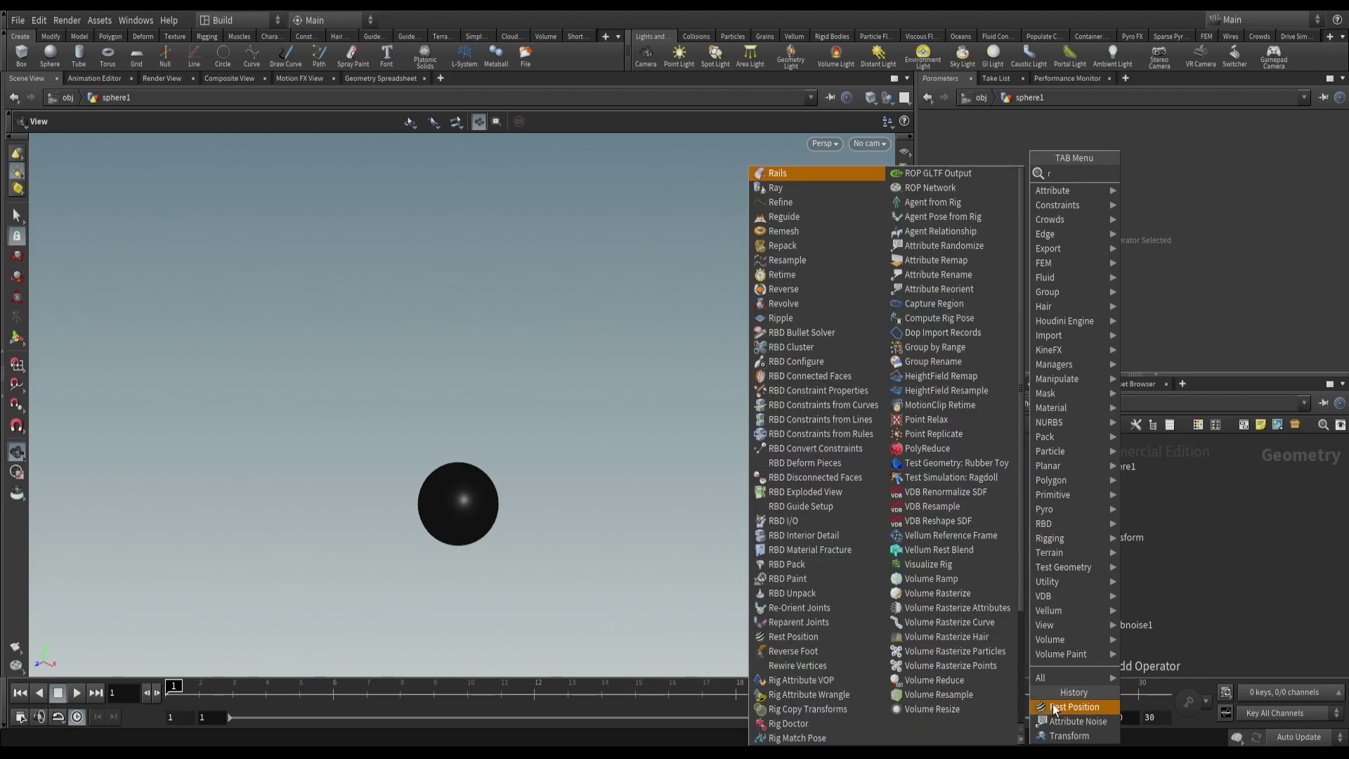
left_click(1074, 706)
left_click(1036, 517)
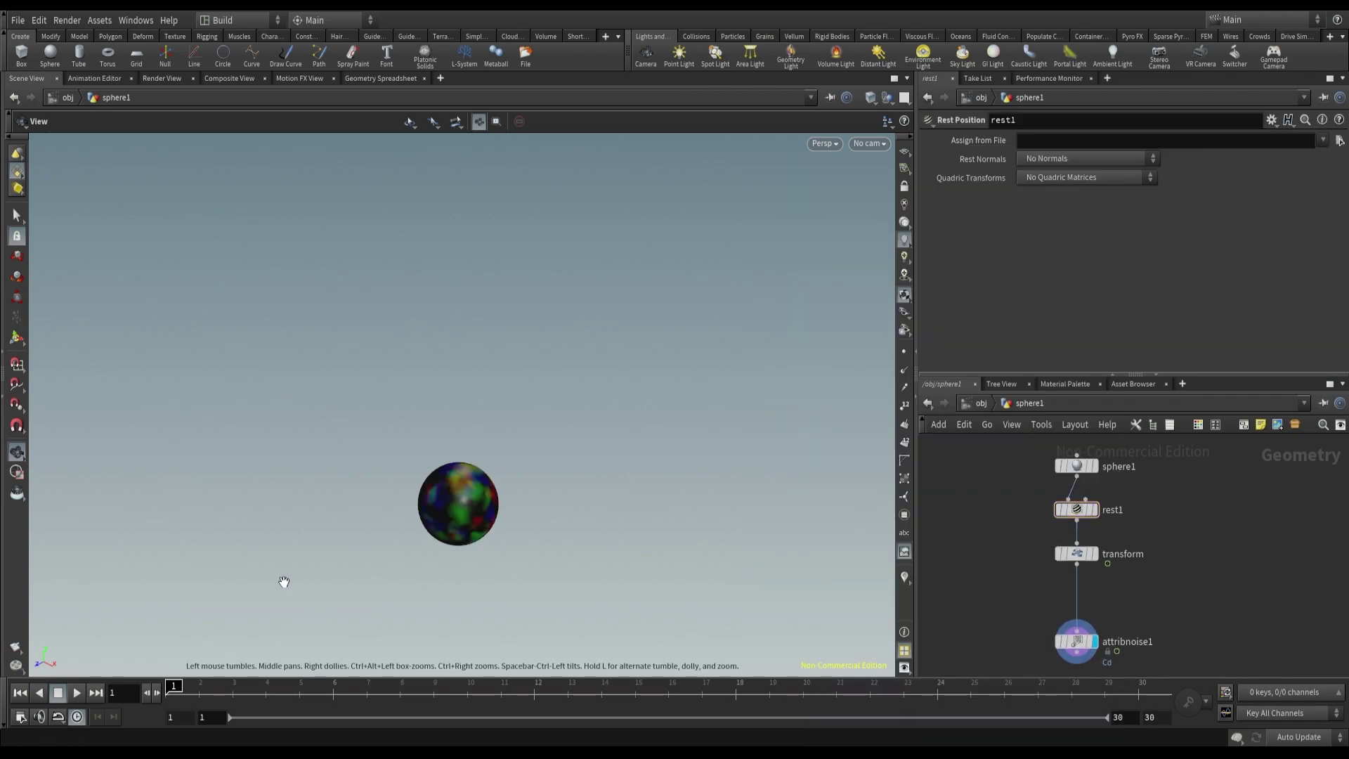
- Play the sphere animation, compare the P and rest values of rest1 and attribnoise1 in the Geometry Spreadsheet, and return to the scene view
left_click(78, 694)
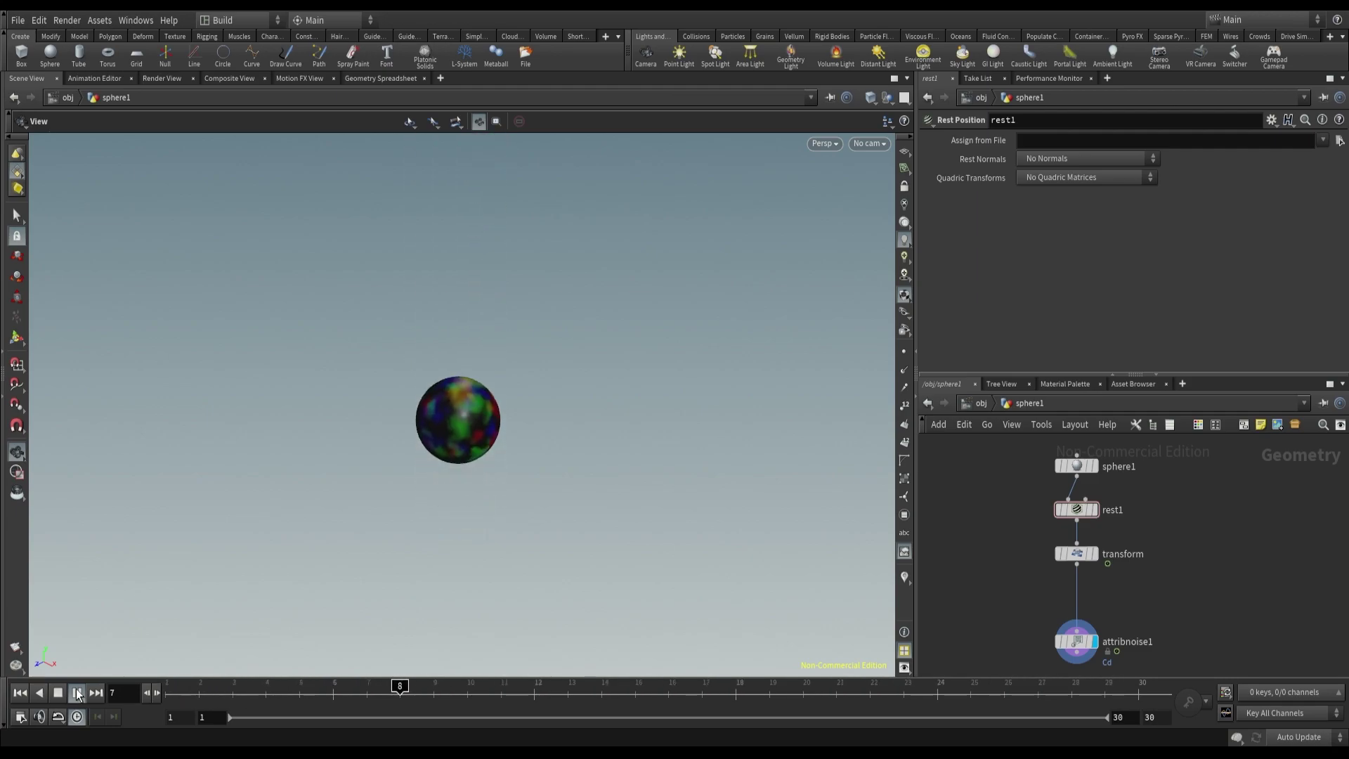
left_click(55, 695)
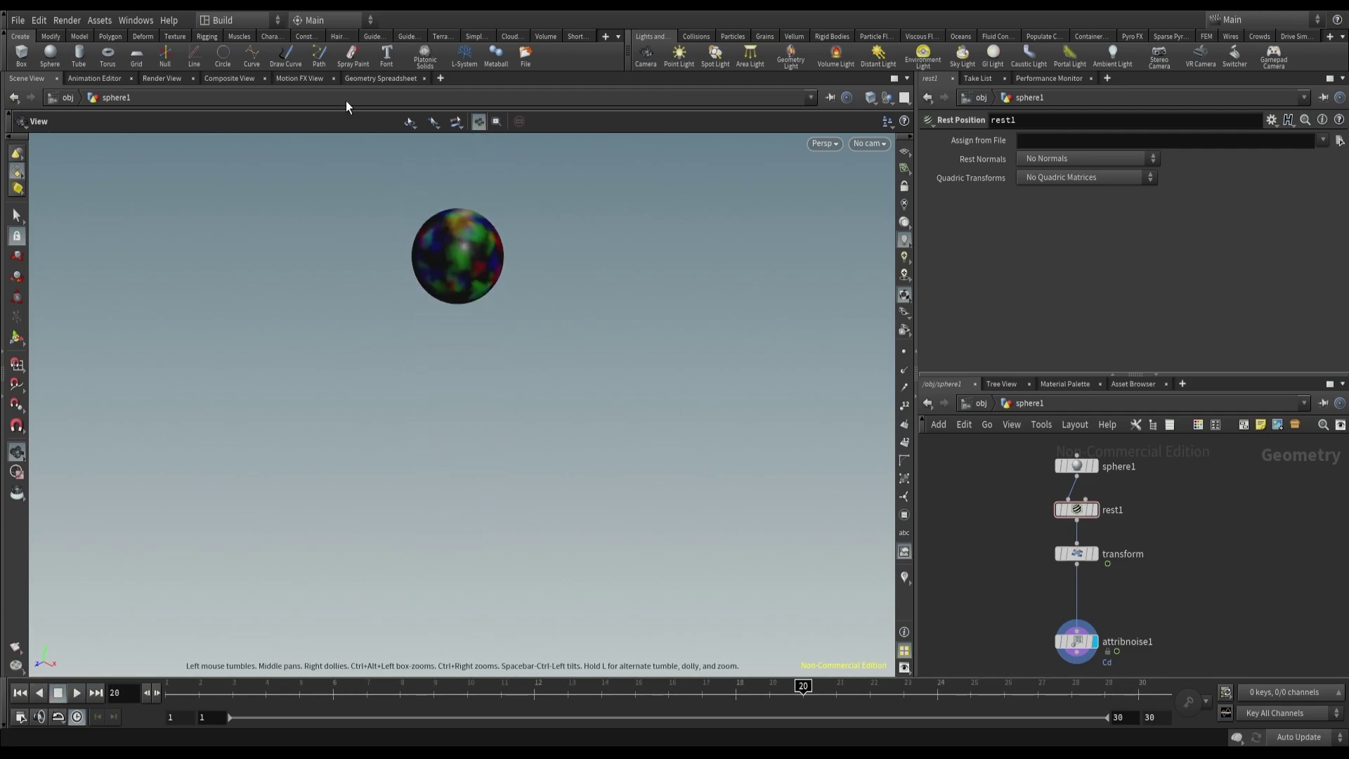
left_click(380, 80)
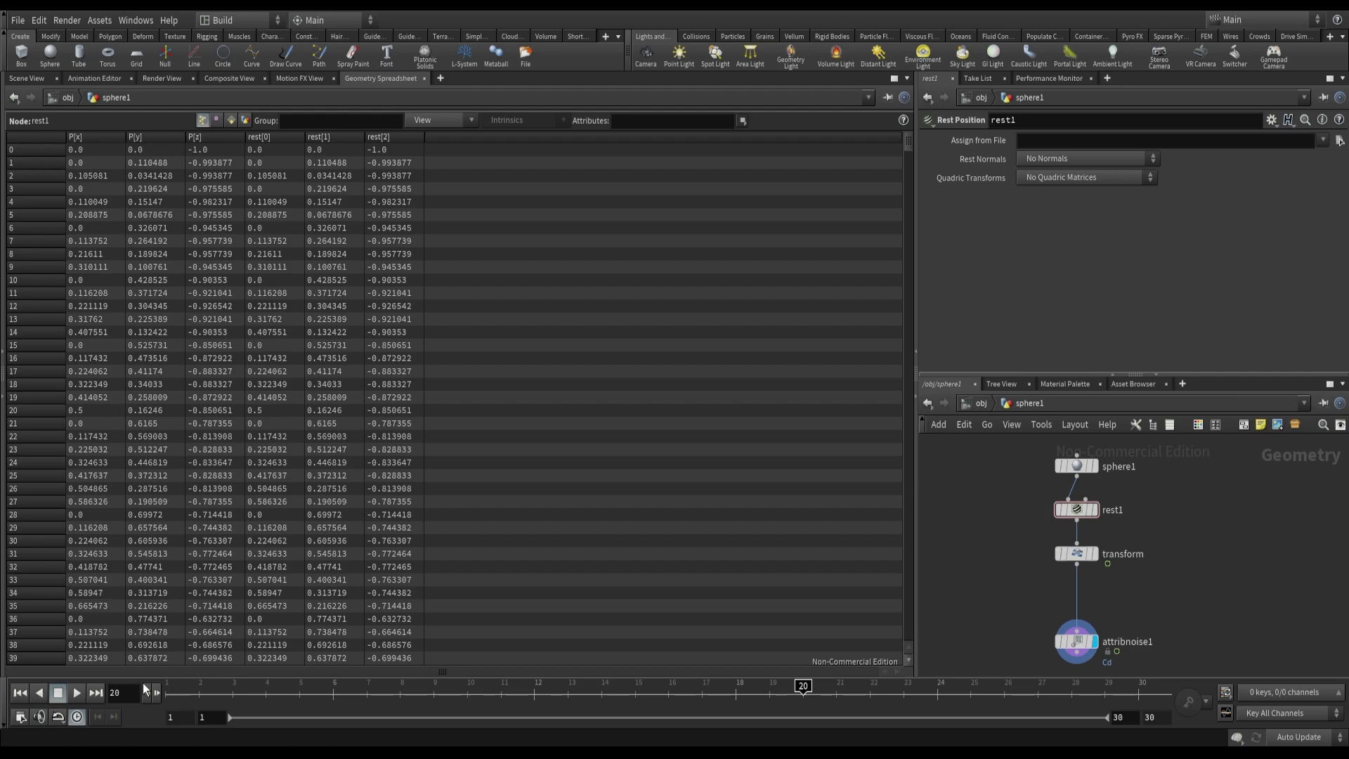
left_click(76, 694)
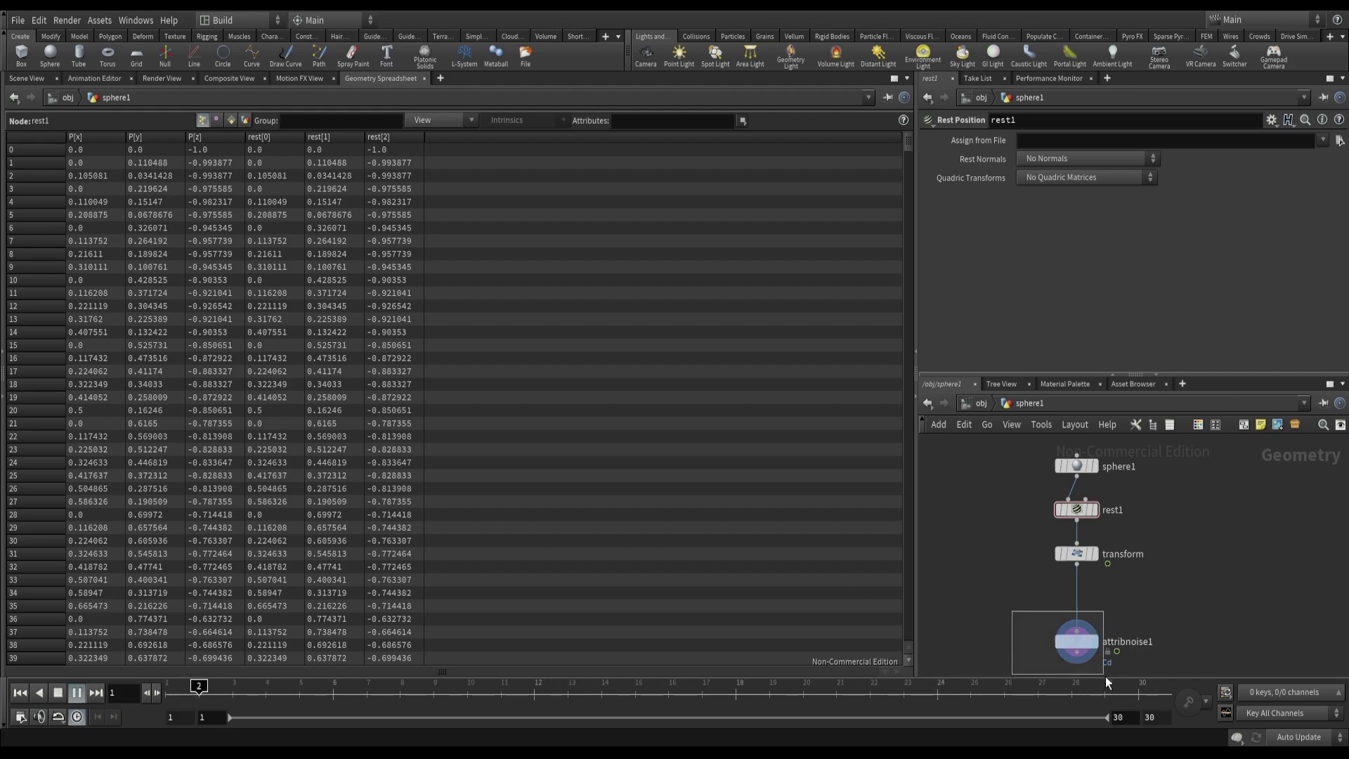
left_click(1078, 641)
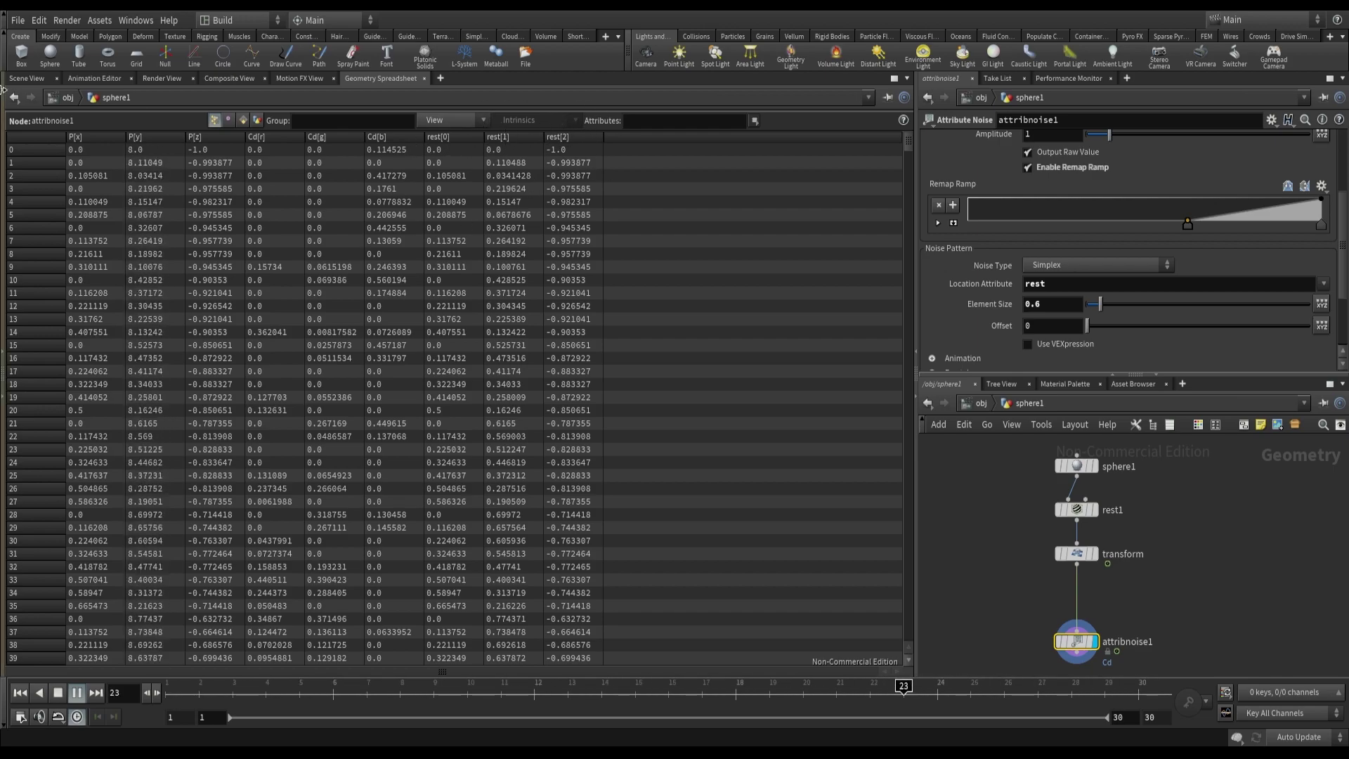
left_click(27, 78)
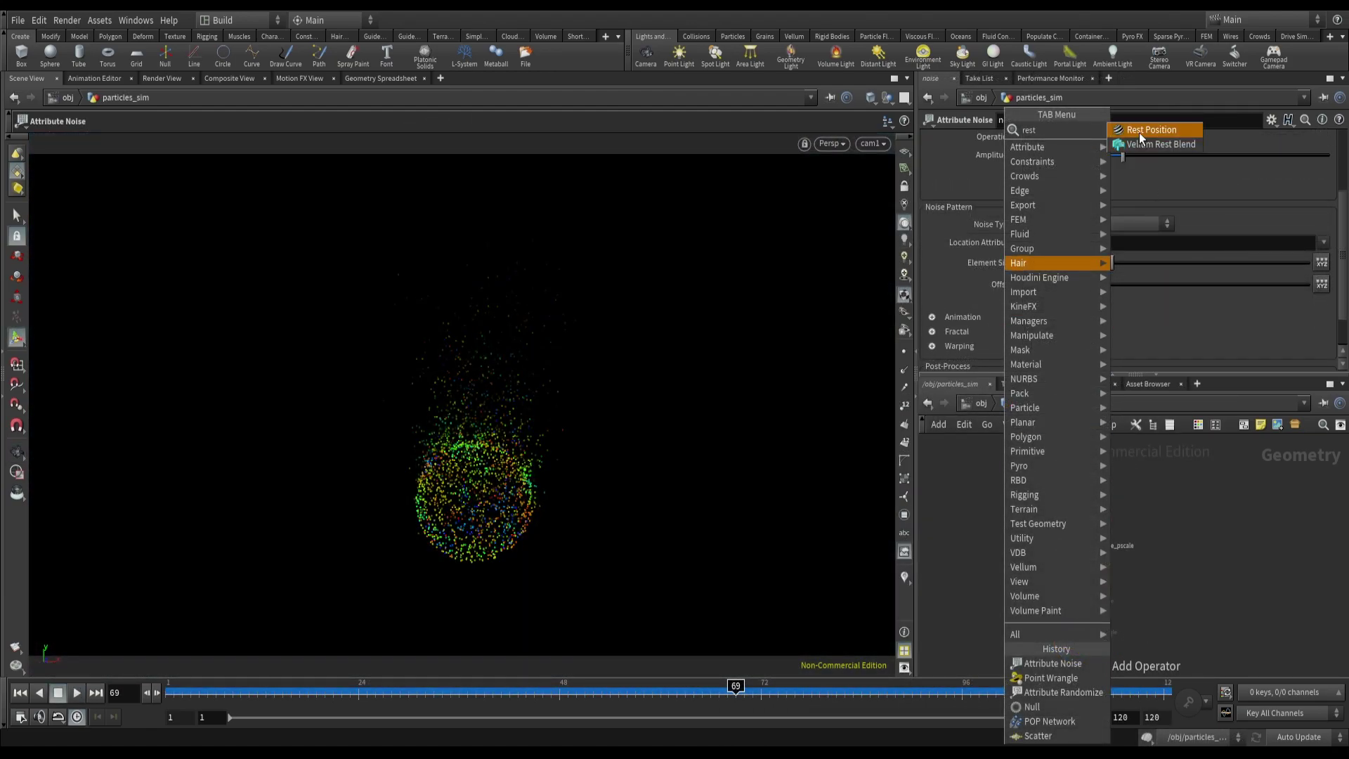
- Insert a Rest Position node between scatter1 and popnet in the particles_sim network
left_click(1141, 134)
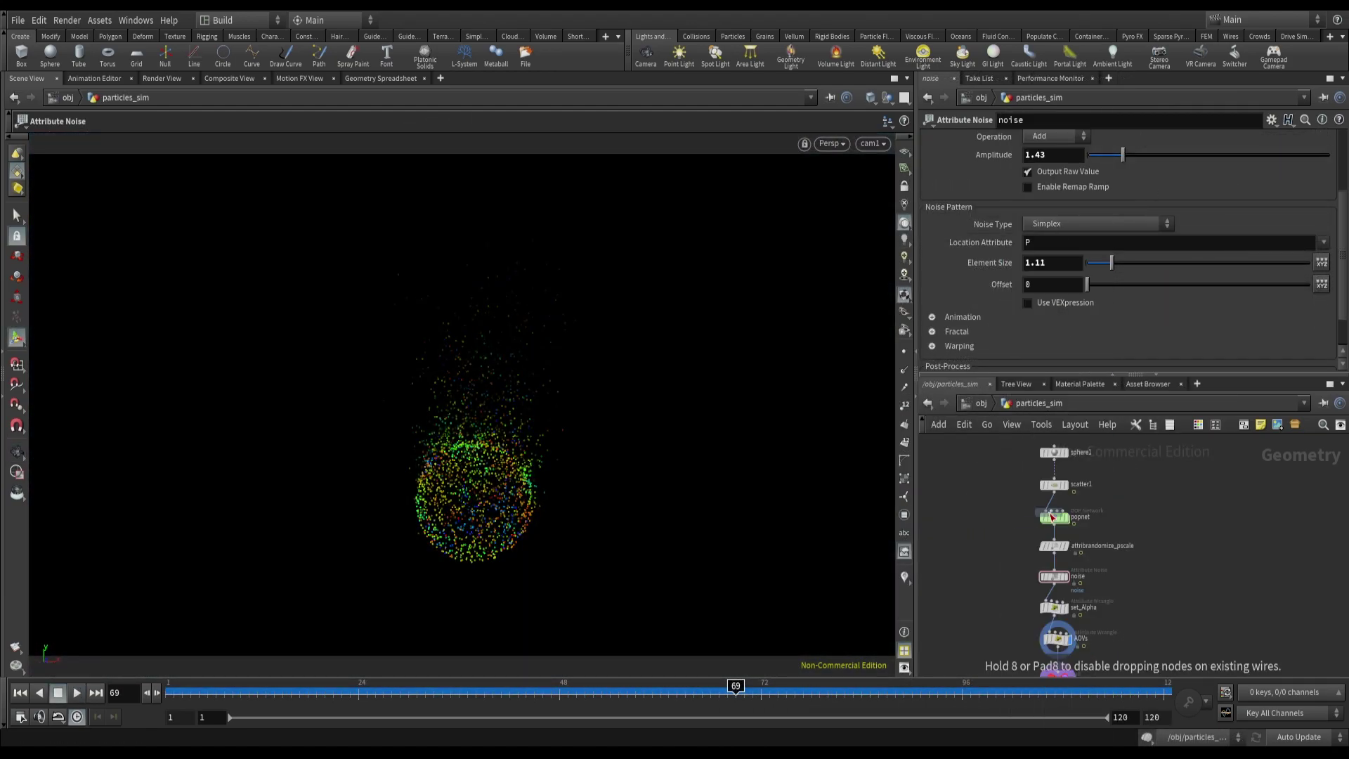
left_click(1046, 504)
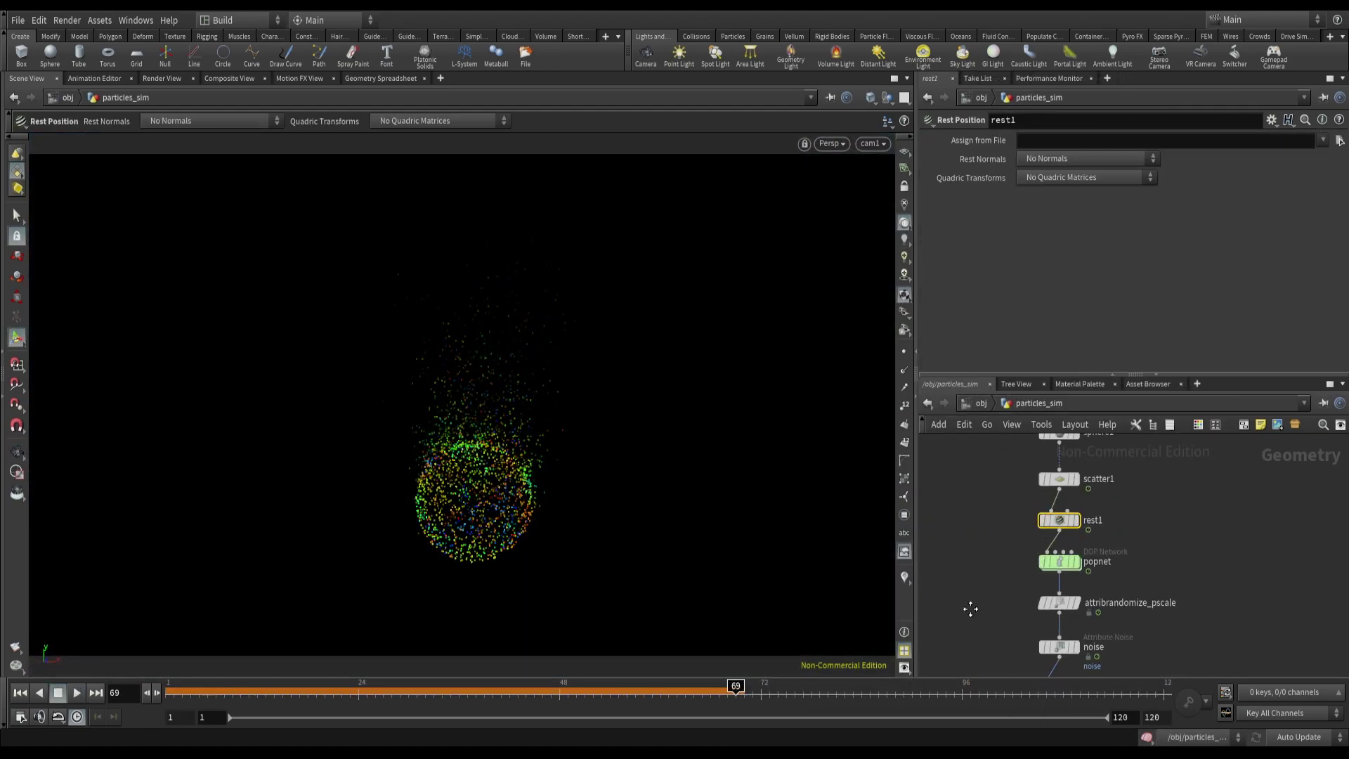
scroll(1012, 564, "up", 2)
- Set the noise node's Location Attribute to rest, scrub the simulation to frame 65 and save the scene
left_click(1068, 565)
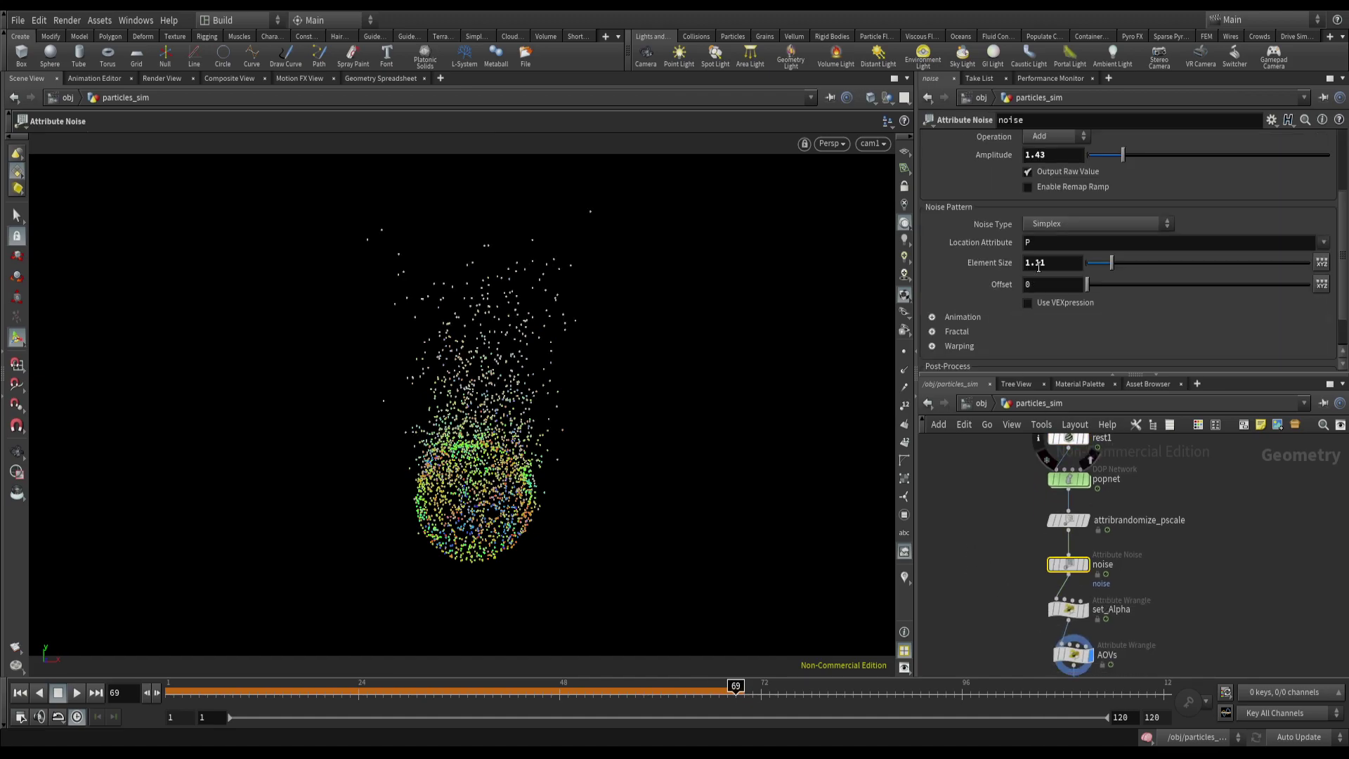
left_click(1041, 243)
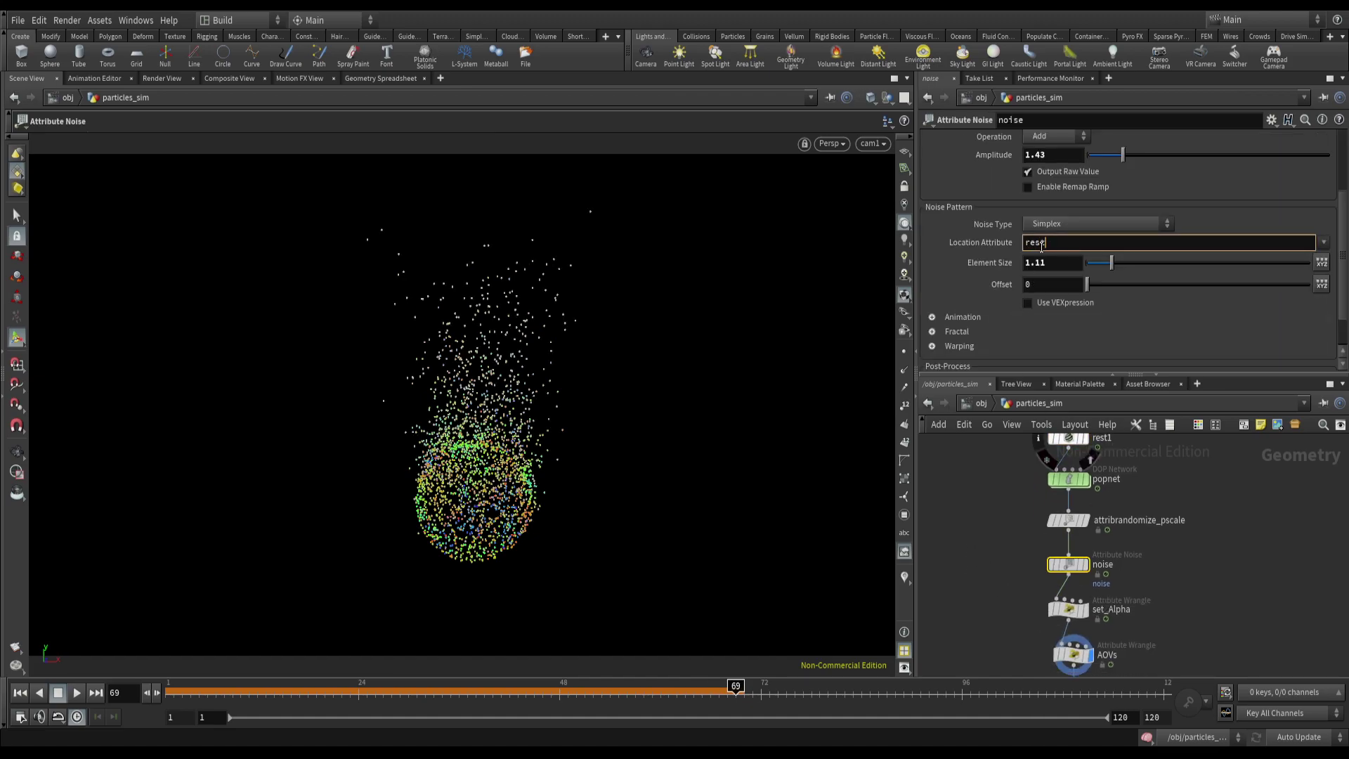
type("rest")
key("Return")
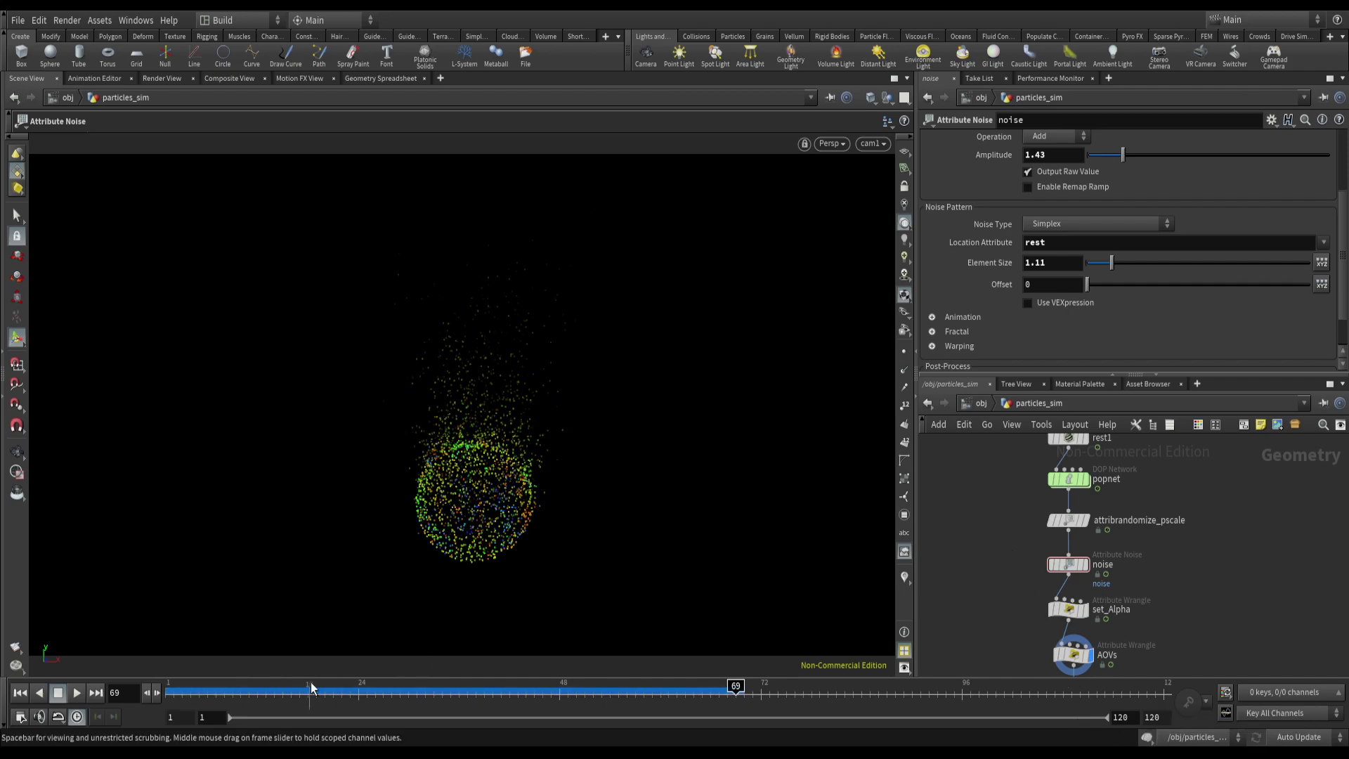
left_click_drag(310, 689, 702, 676)
key("ctrl+s")
scroll(1012, 580, "down", 2)
left_click(1069, 598)
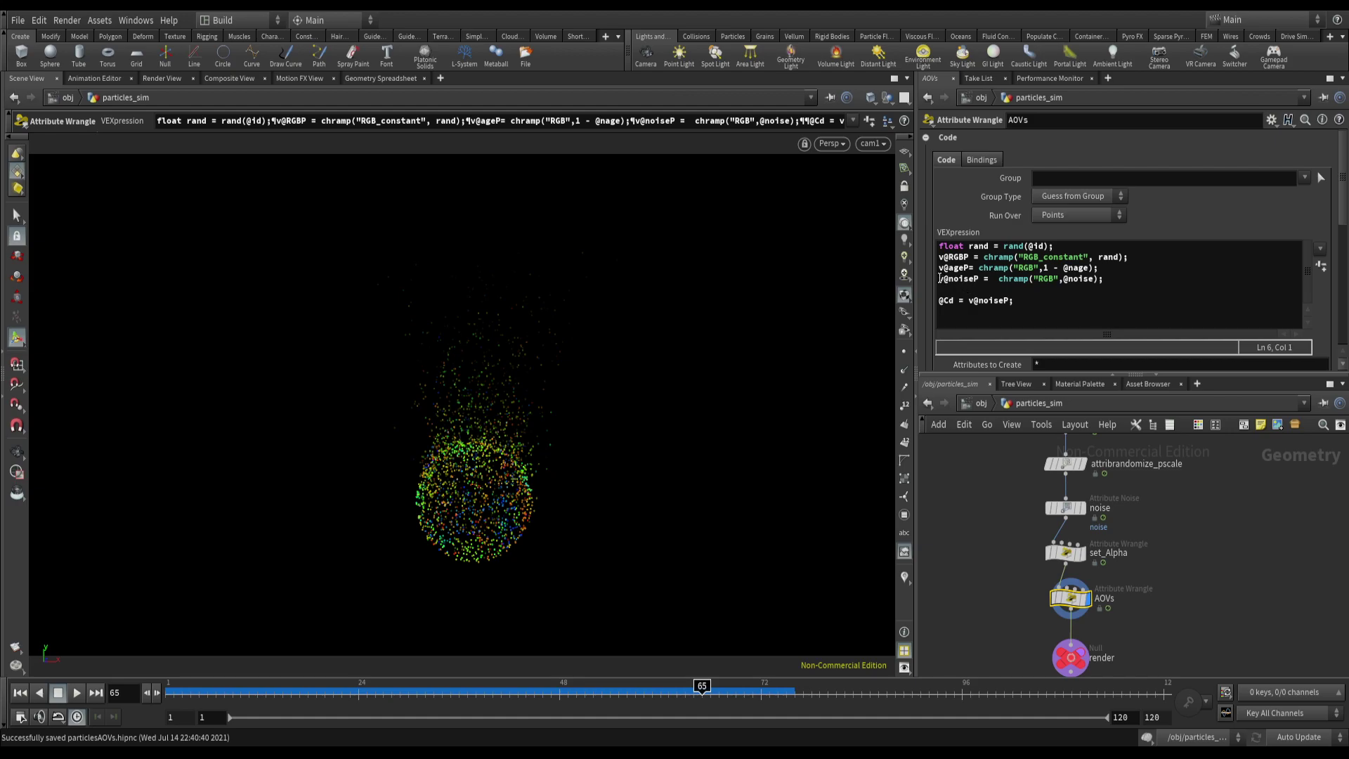
left_click(941, 278)
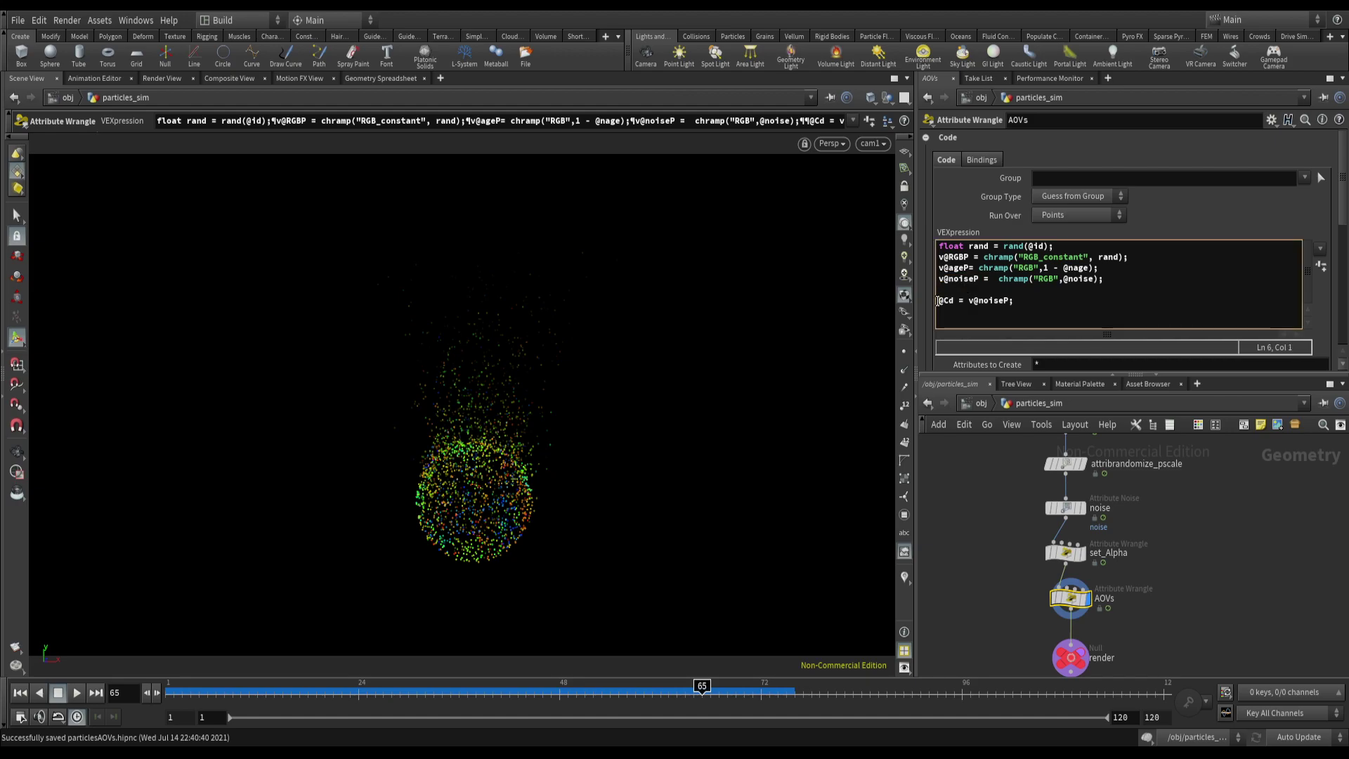
type("//")
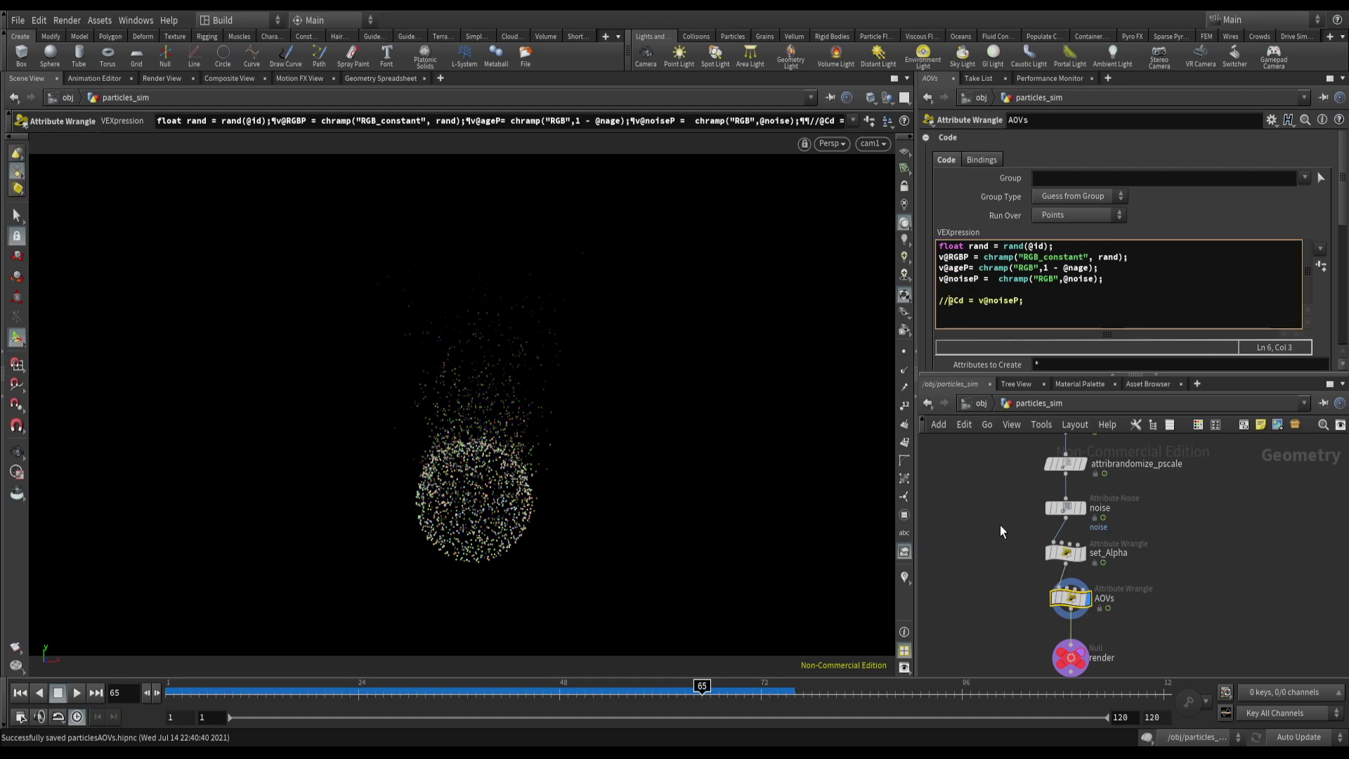
left_click(994, 474)
- Duplicate the connected ageP and age Bind nodes in the particles material and rename the copies noiseP and noise
key("2")
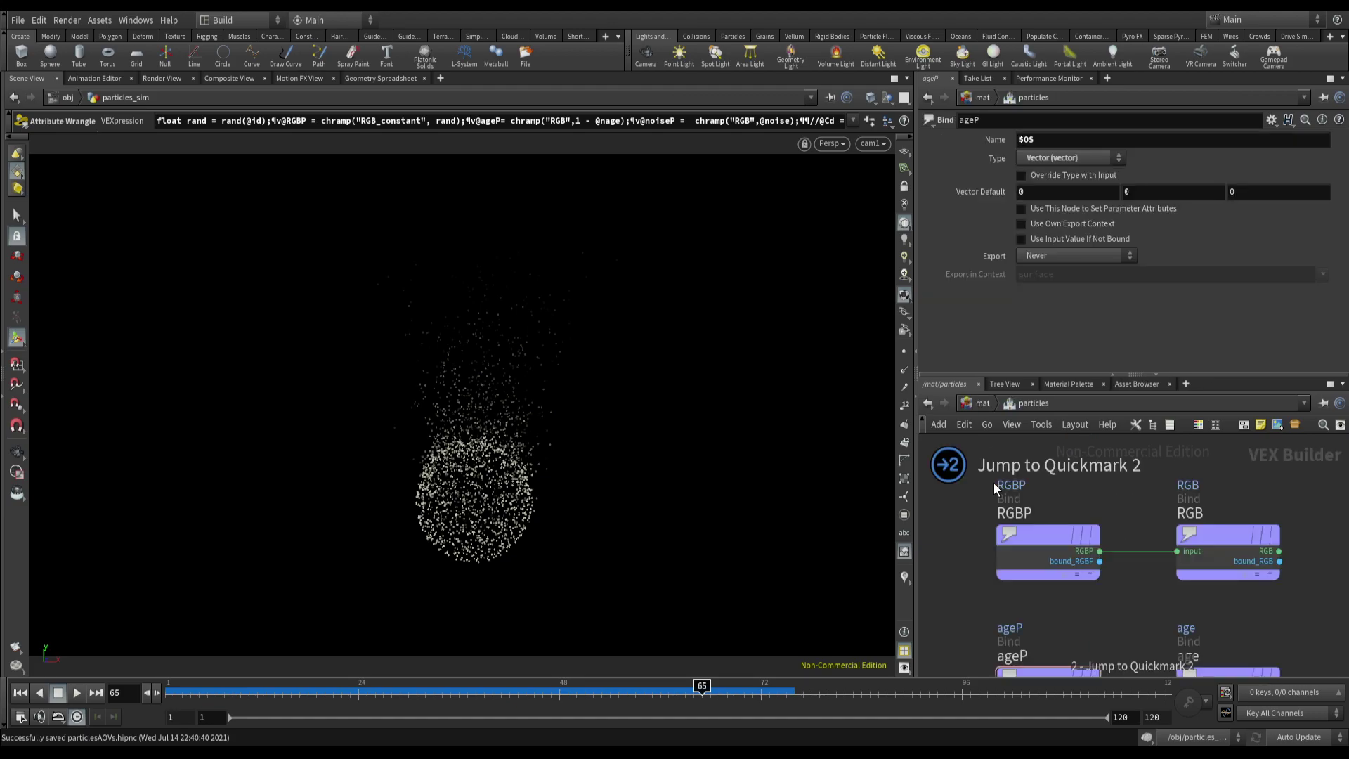
key("ctrl+c")
key("ctrl+v")
double_click(1023, 580)
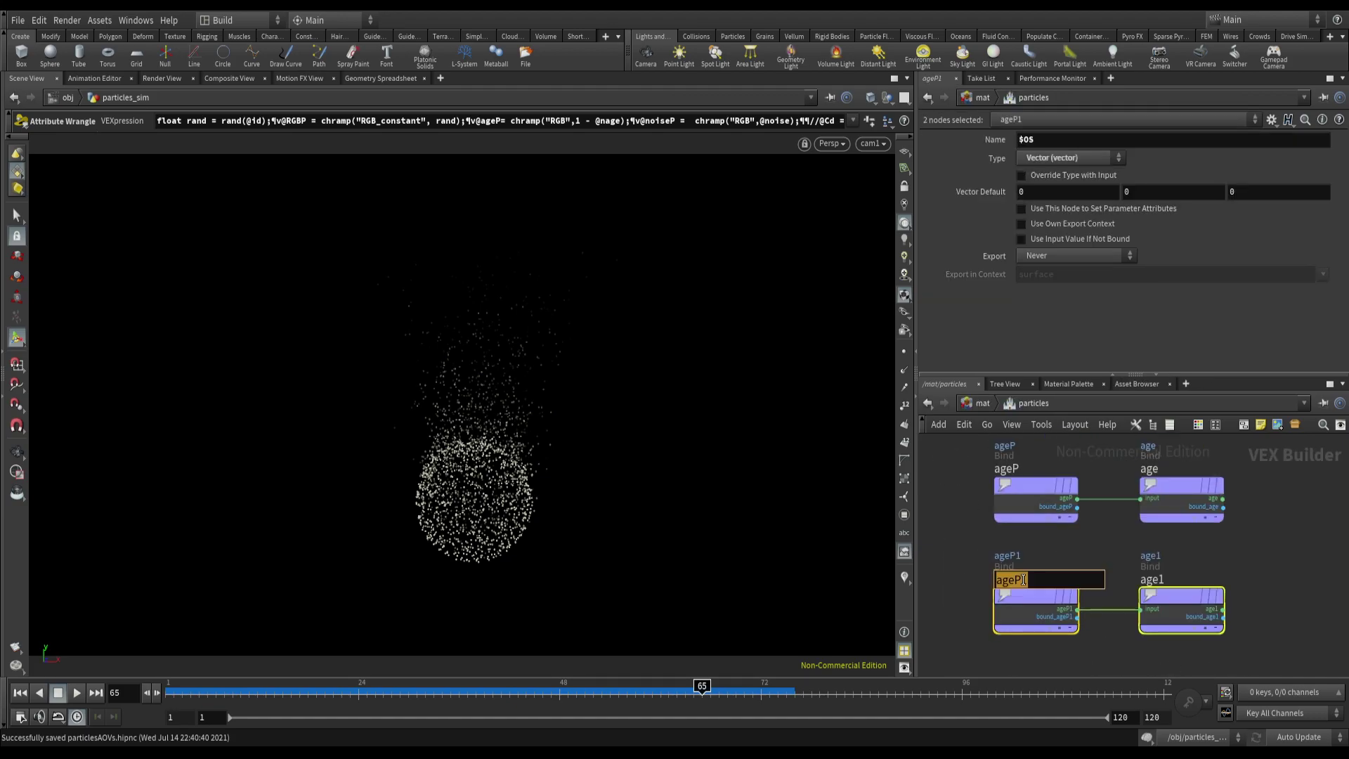
type("noiseP")
key("Return")
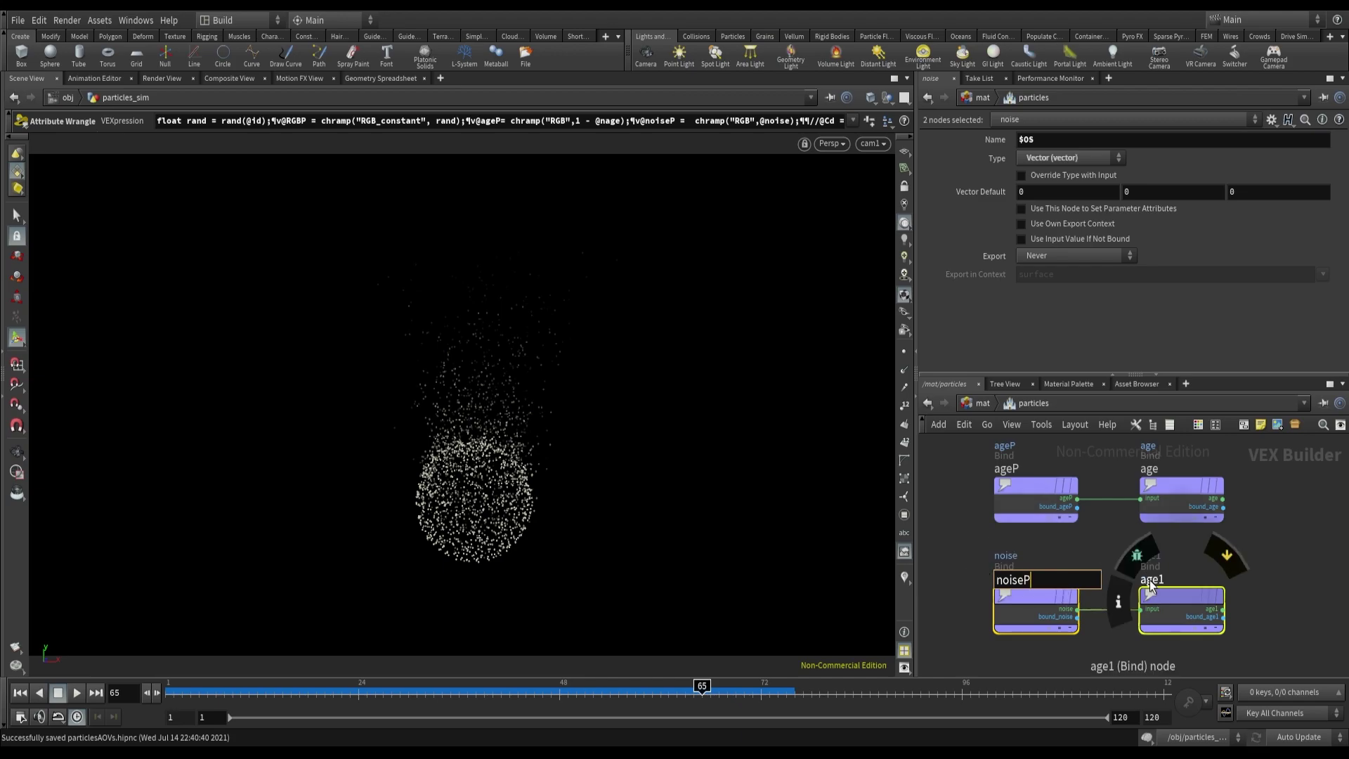
double_click(1151, 580)
type("noise")
key("Return")
- Add an extra image plane to mantra_ipr with the VEX variable noise
key("4")
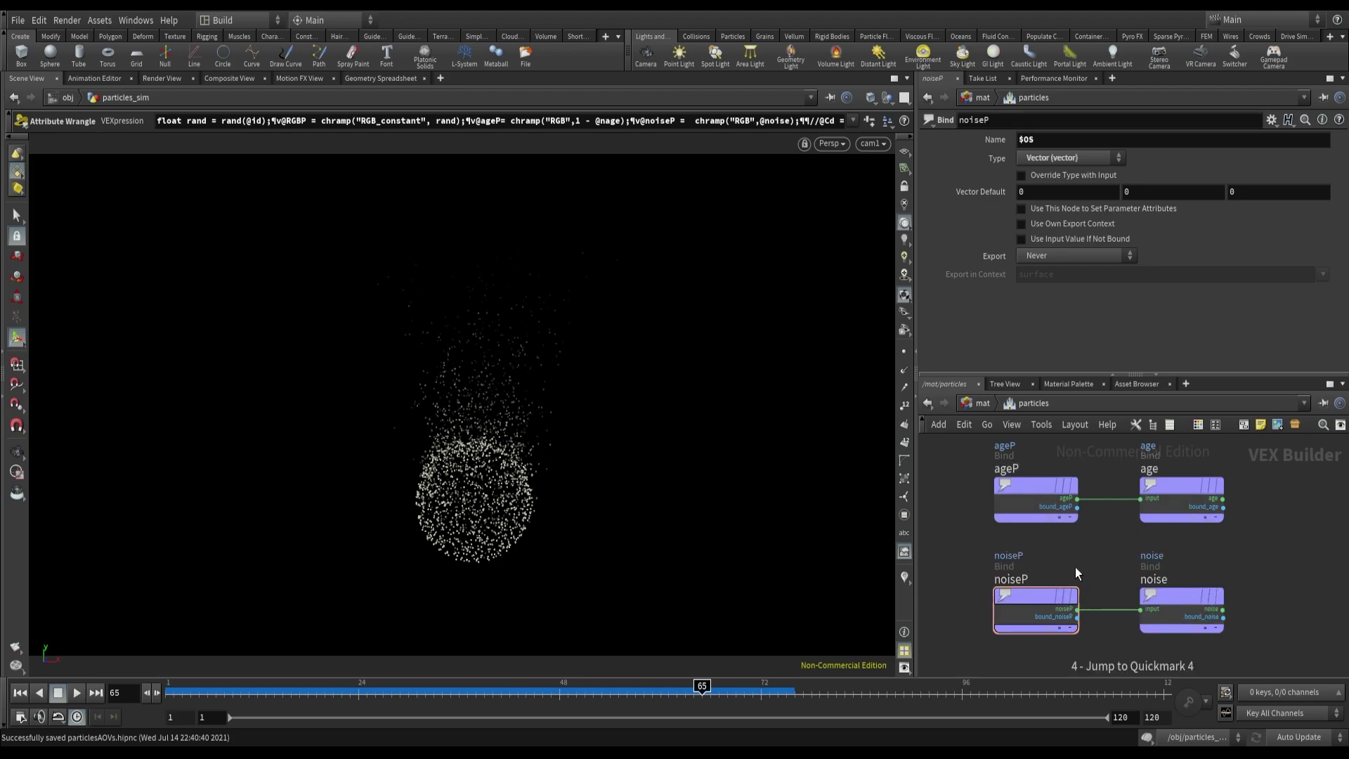
key("3")
scroll(971, 255, "up", 3)
left_click(950, 254)
left_click(1071, 189)
type("noise")
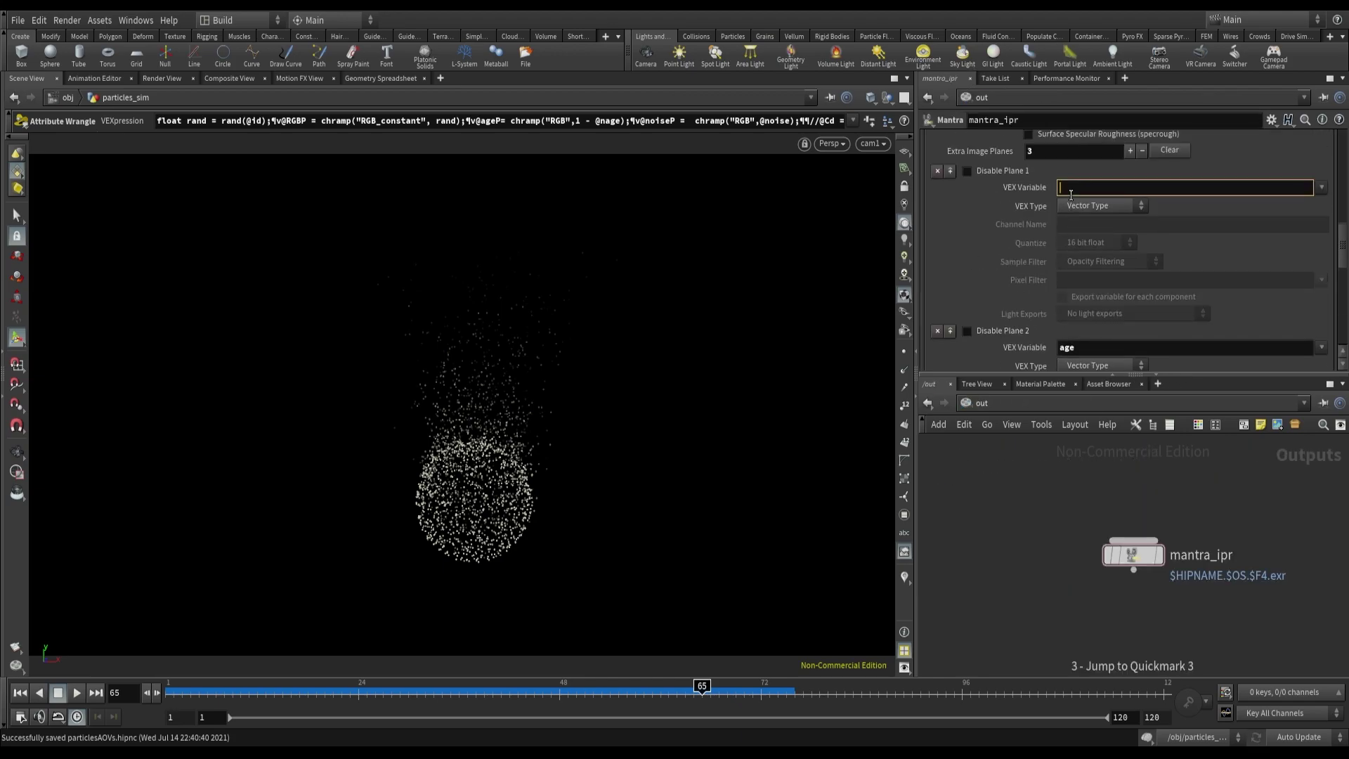
- Go to the last frame, 120, and render mantra_ipr in the Render View
left_click(161, 78)
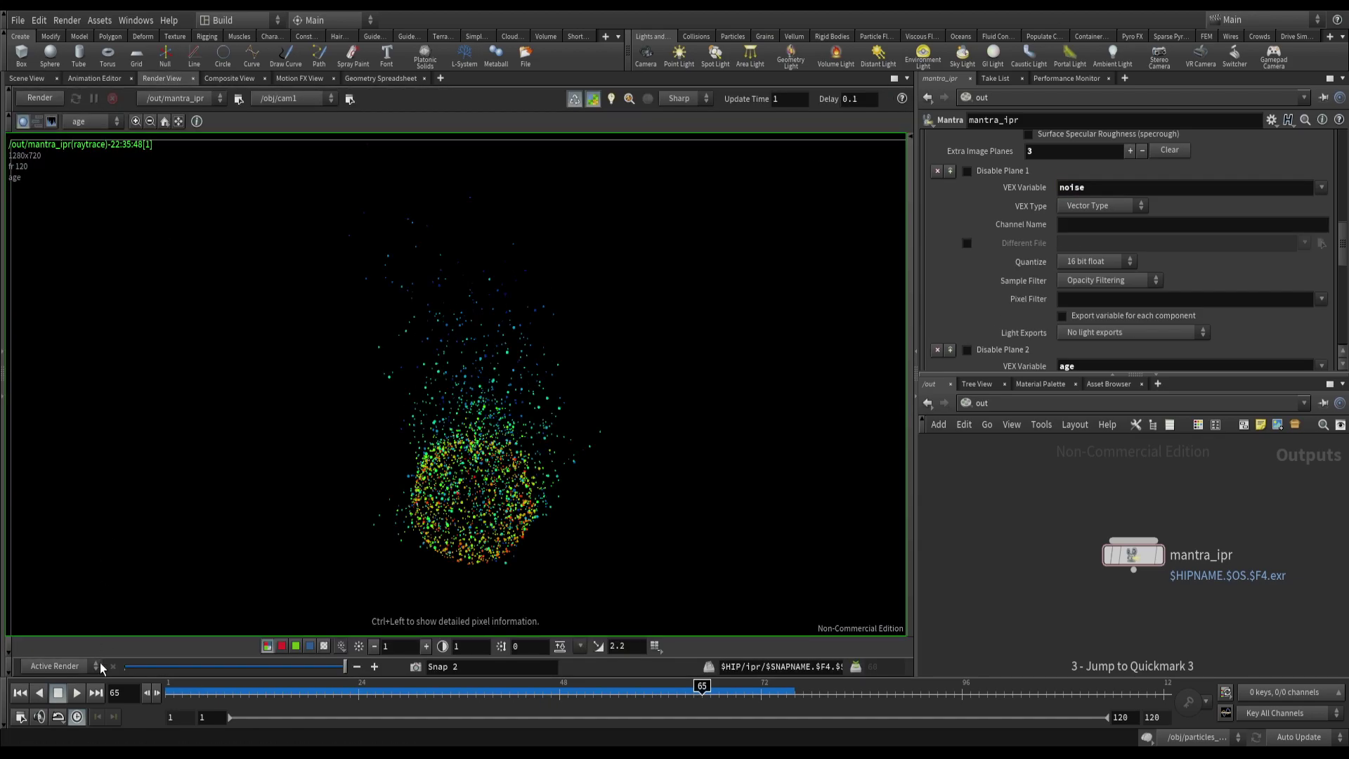
left_click(96, 693)
left_click(44, 99)
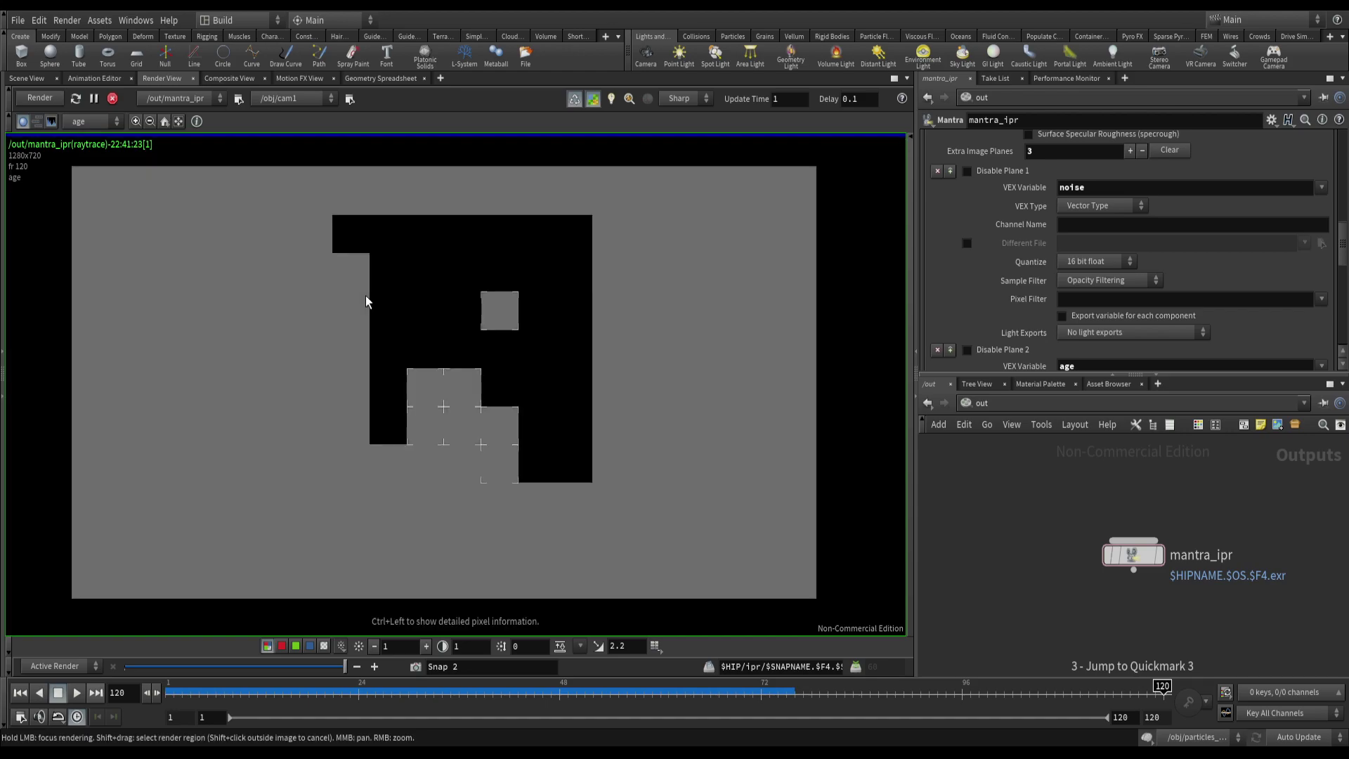
- Display the noise plane in the render and set its Sample Filter to Closest Surface
left_click(103, 128)
left_click(88, 158)
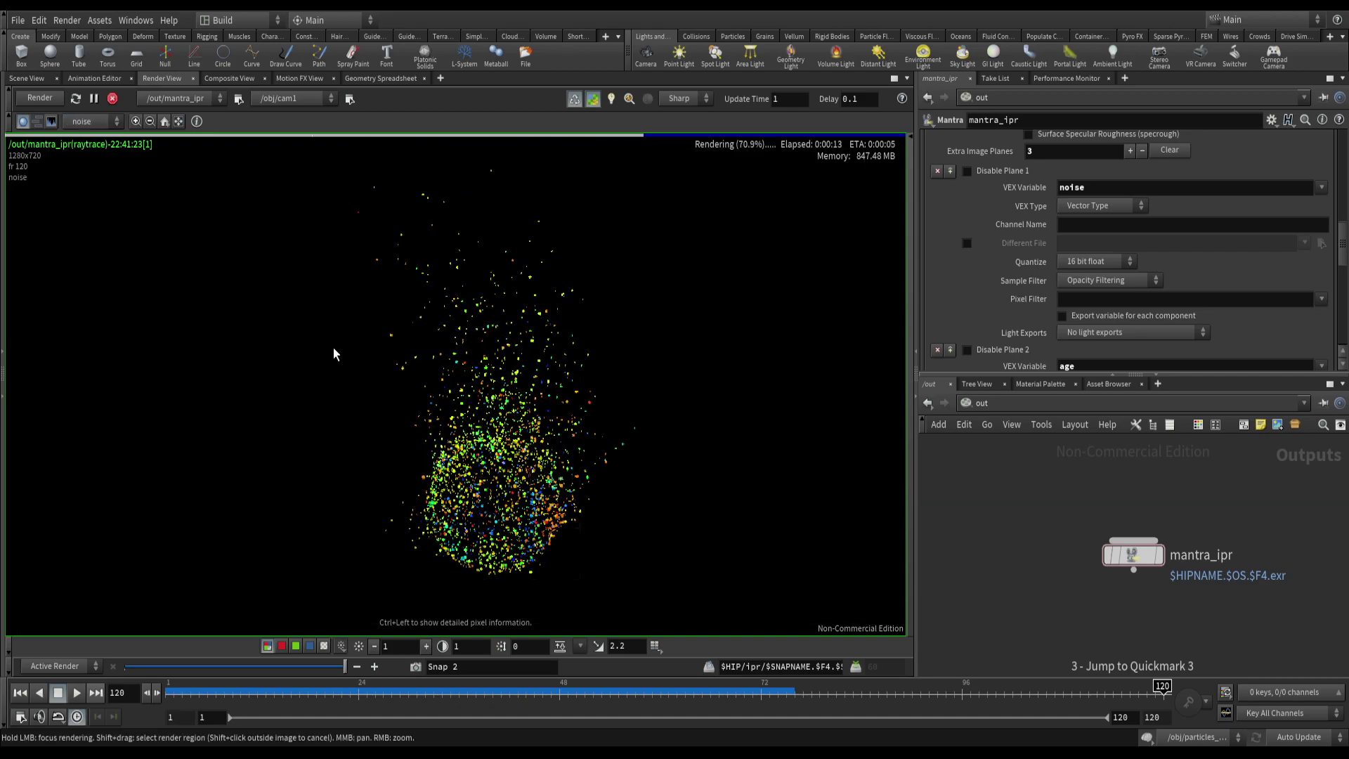
left_click(1109, 280)
left_click(1096, 294)
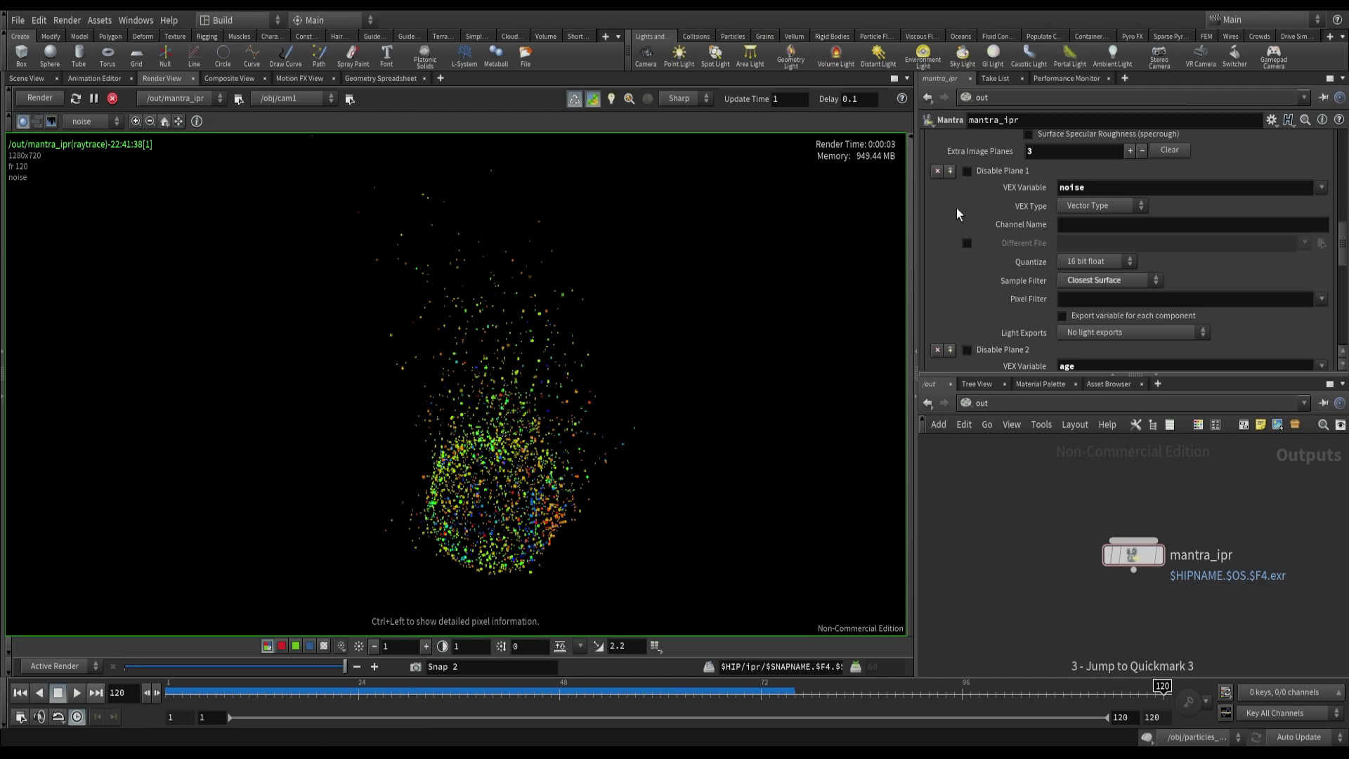
- Add another extra image plane above noise using the Combined Lighting (Per-Light) preset
left_click(950, 171)
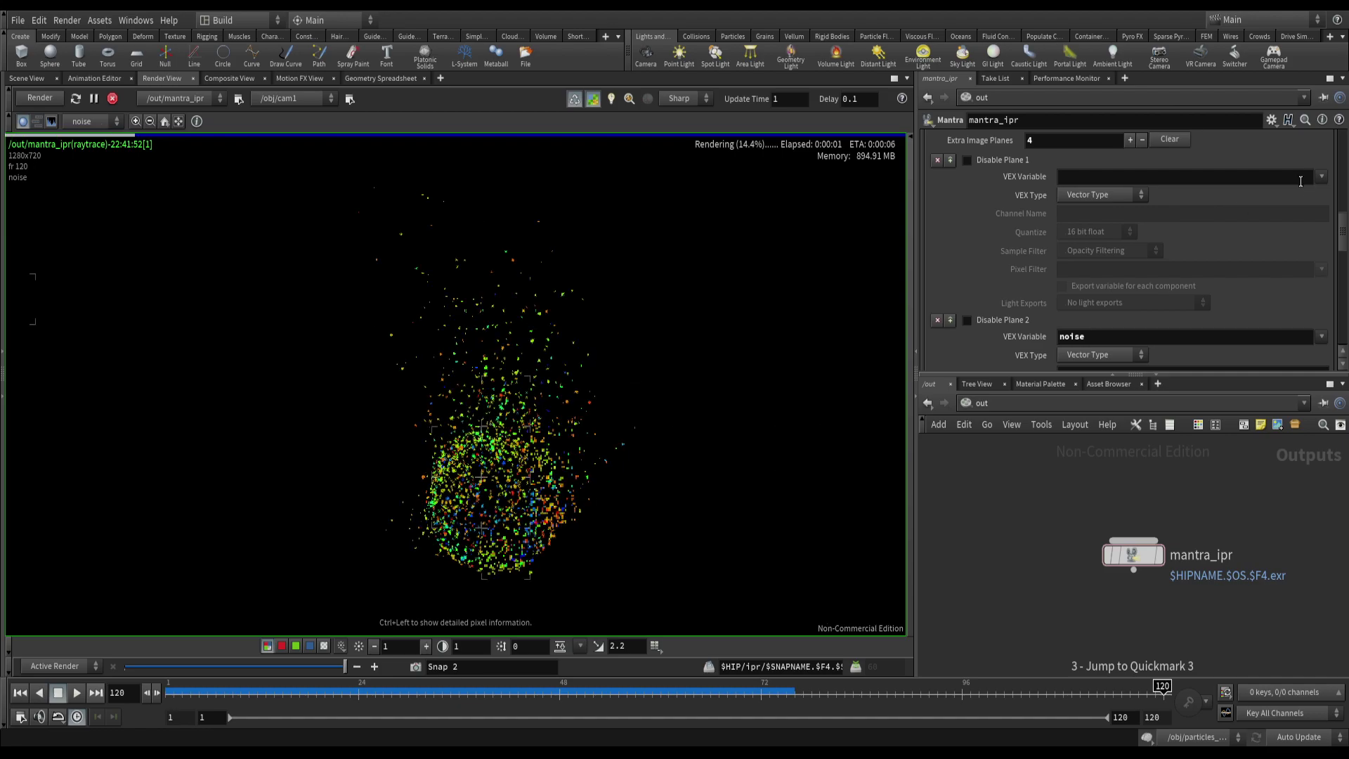
left_click(1322, 177)
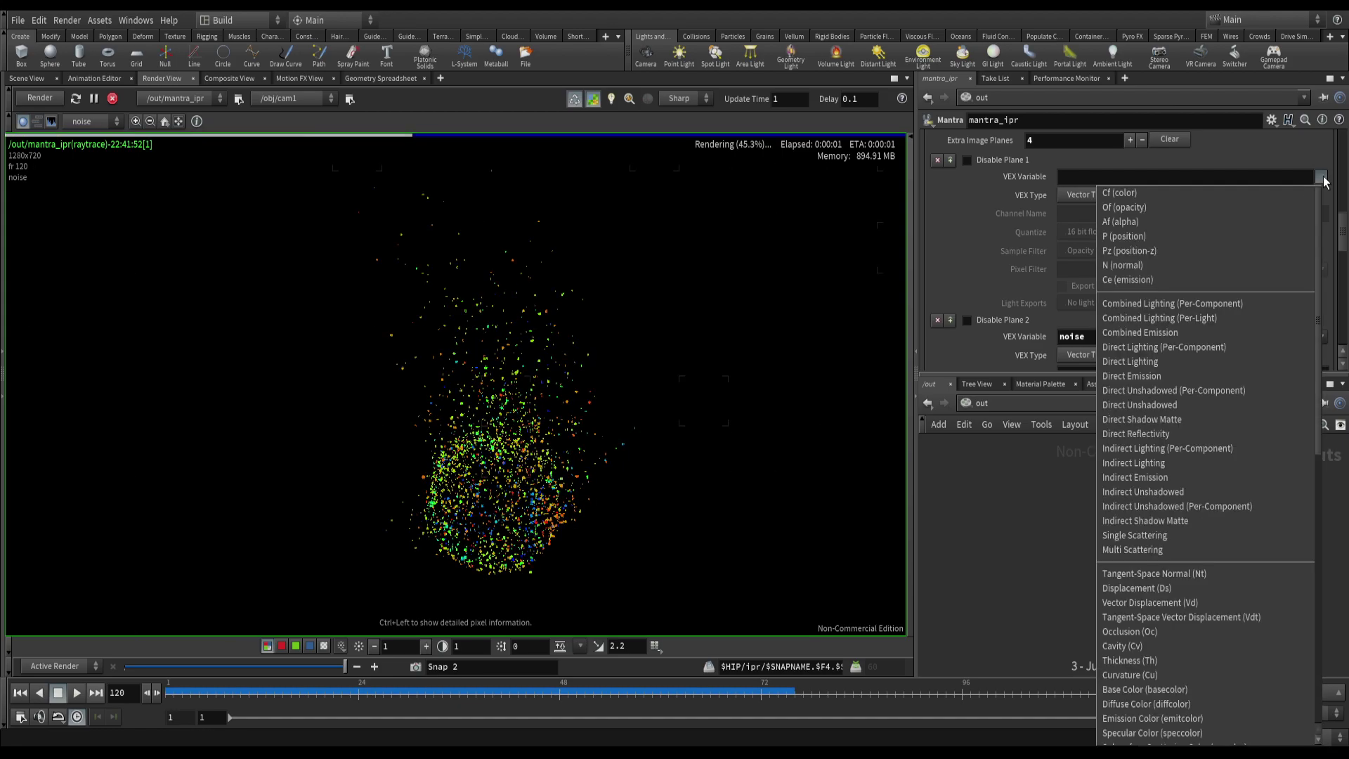
left_click(1170, 319)
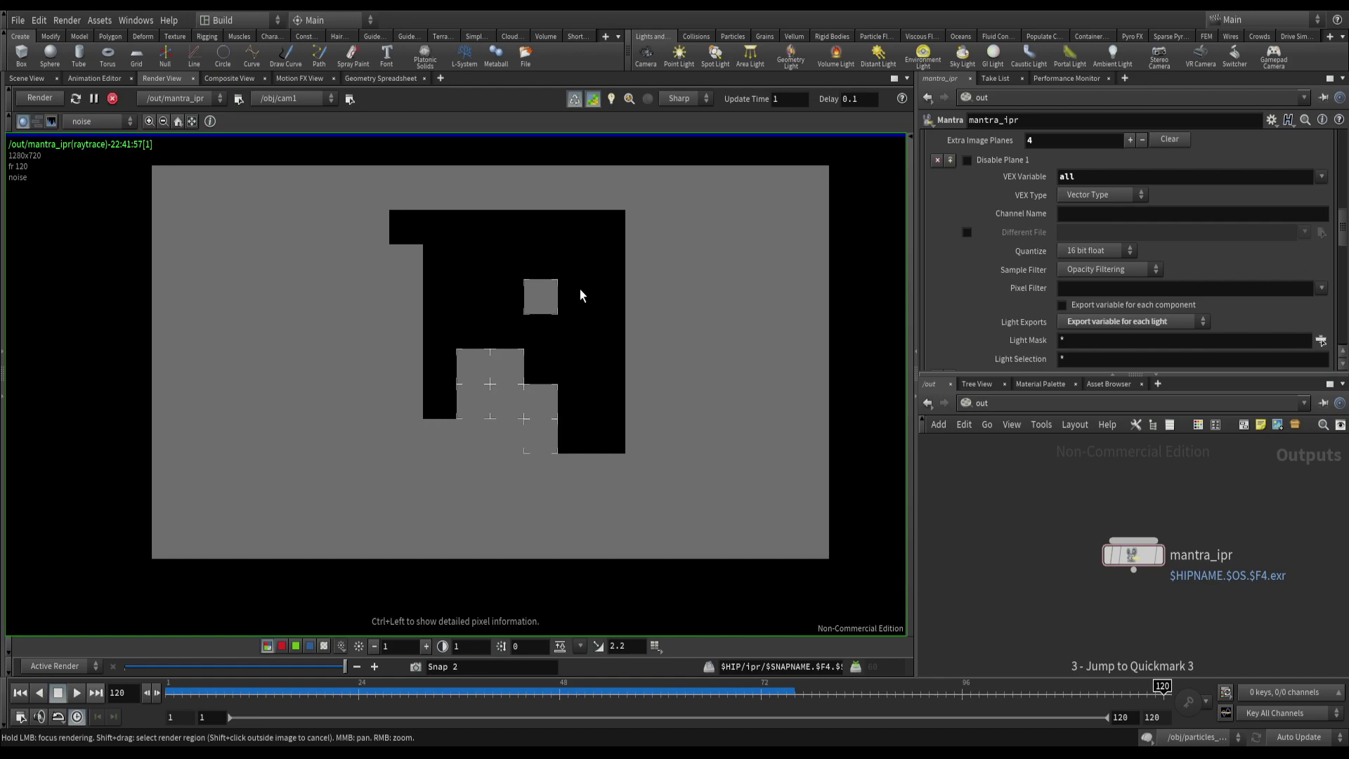
- View the per-light planes envlight_all and key_all in the render
left_click(99, 122)
left_click(106, 156)
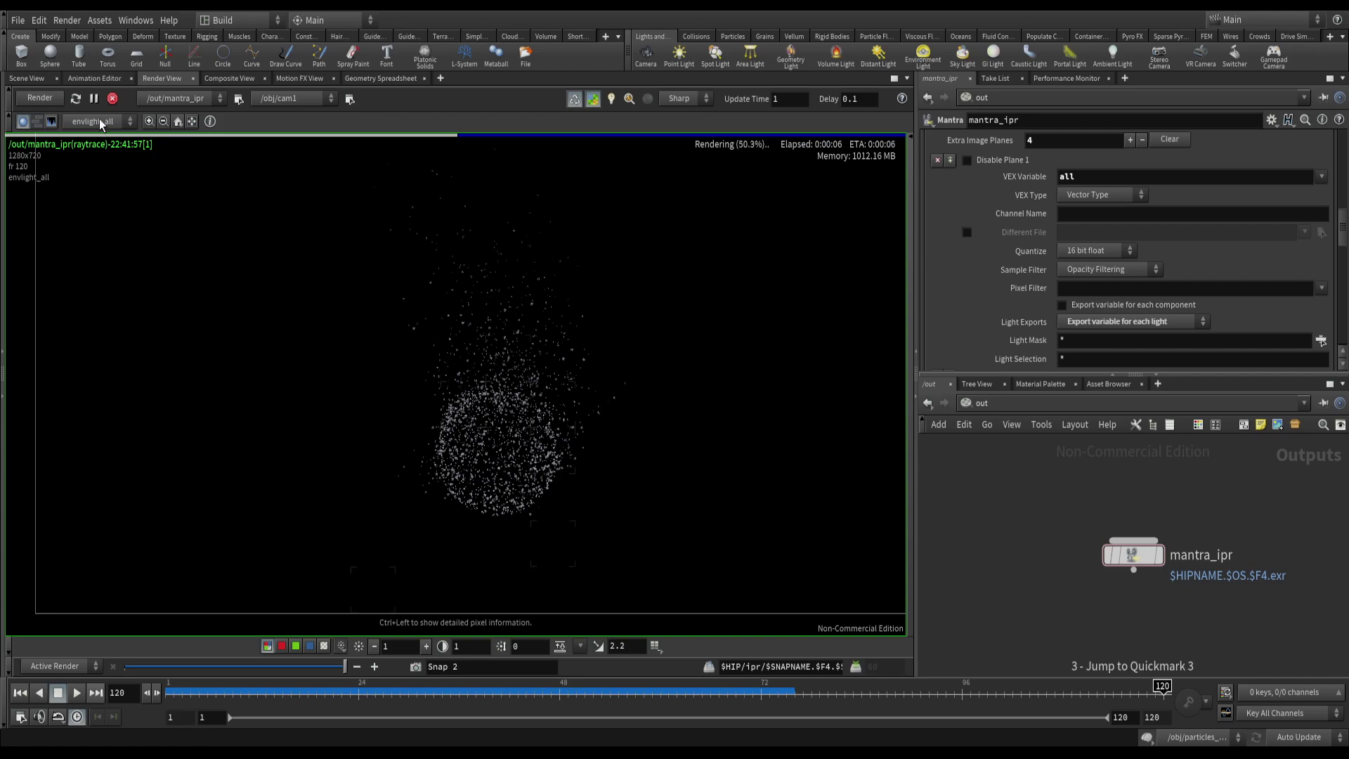
left_click(92, 121)
left_click(91, 165)
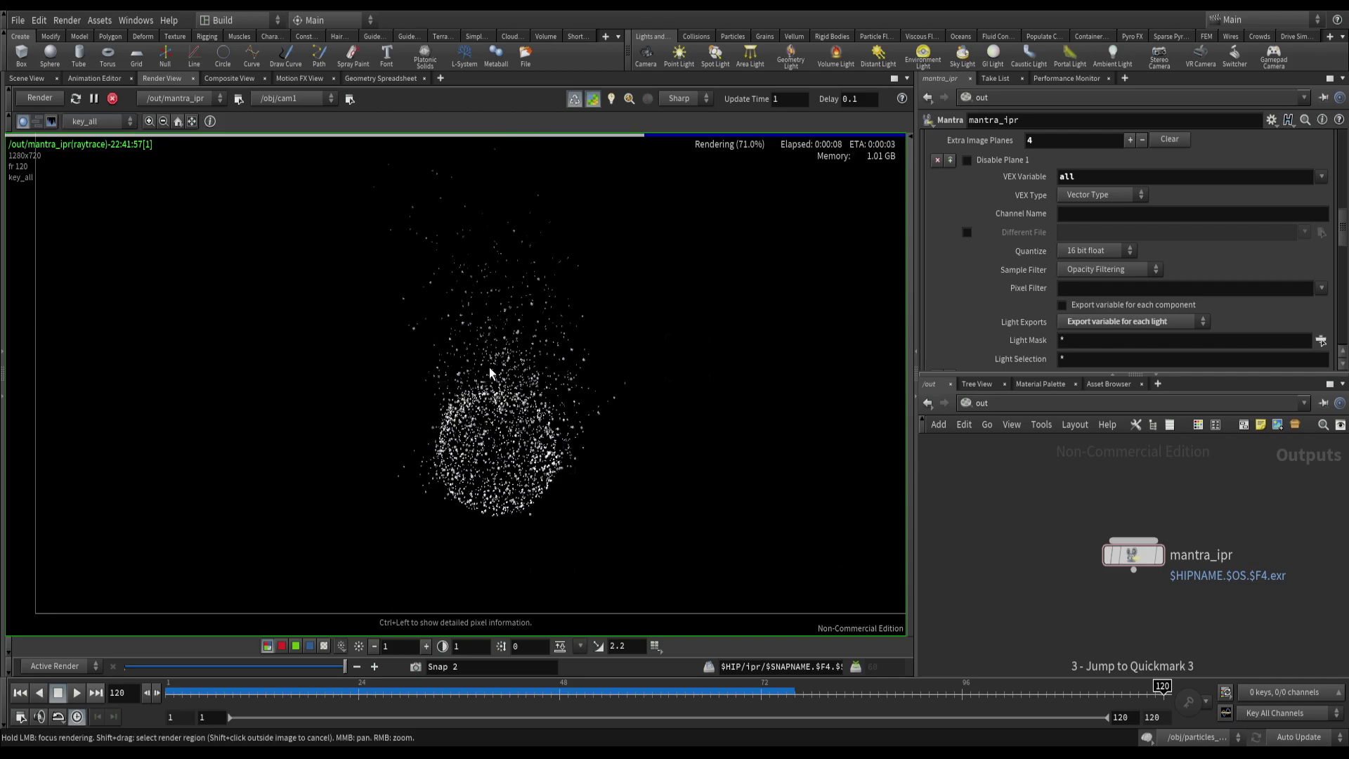
scroll(490, 372, "down", 2)
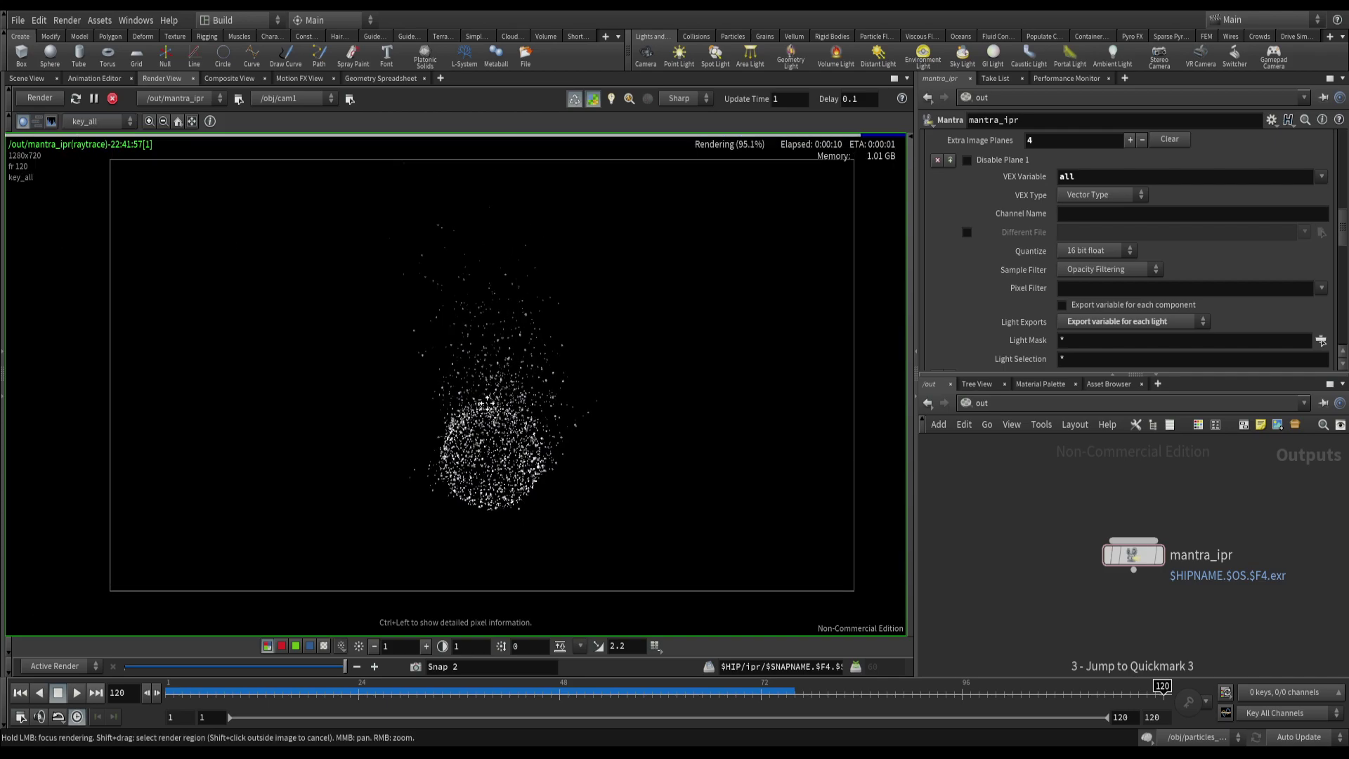